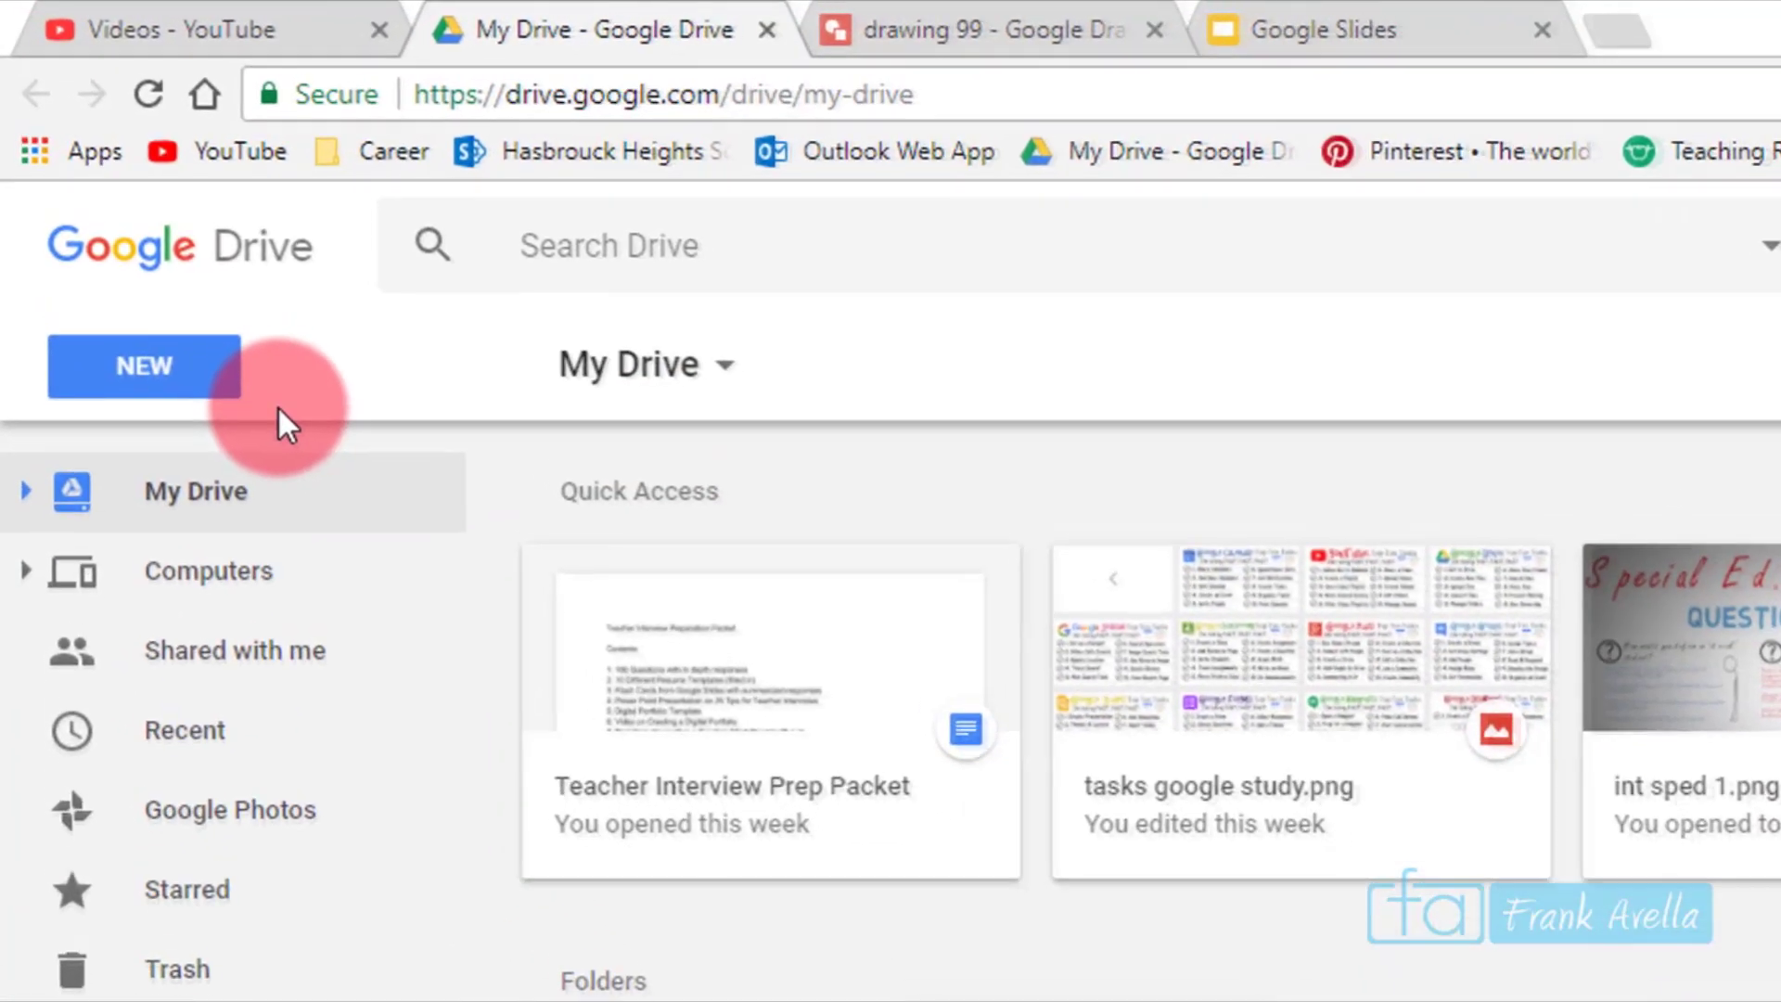
Create a new blank Google Drawings file from Google Drive's New menu.
{"action": "left_click", "coordinate": [198, 390]}
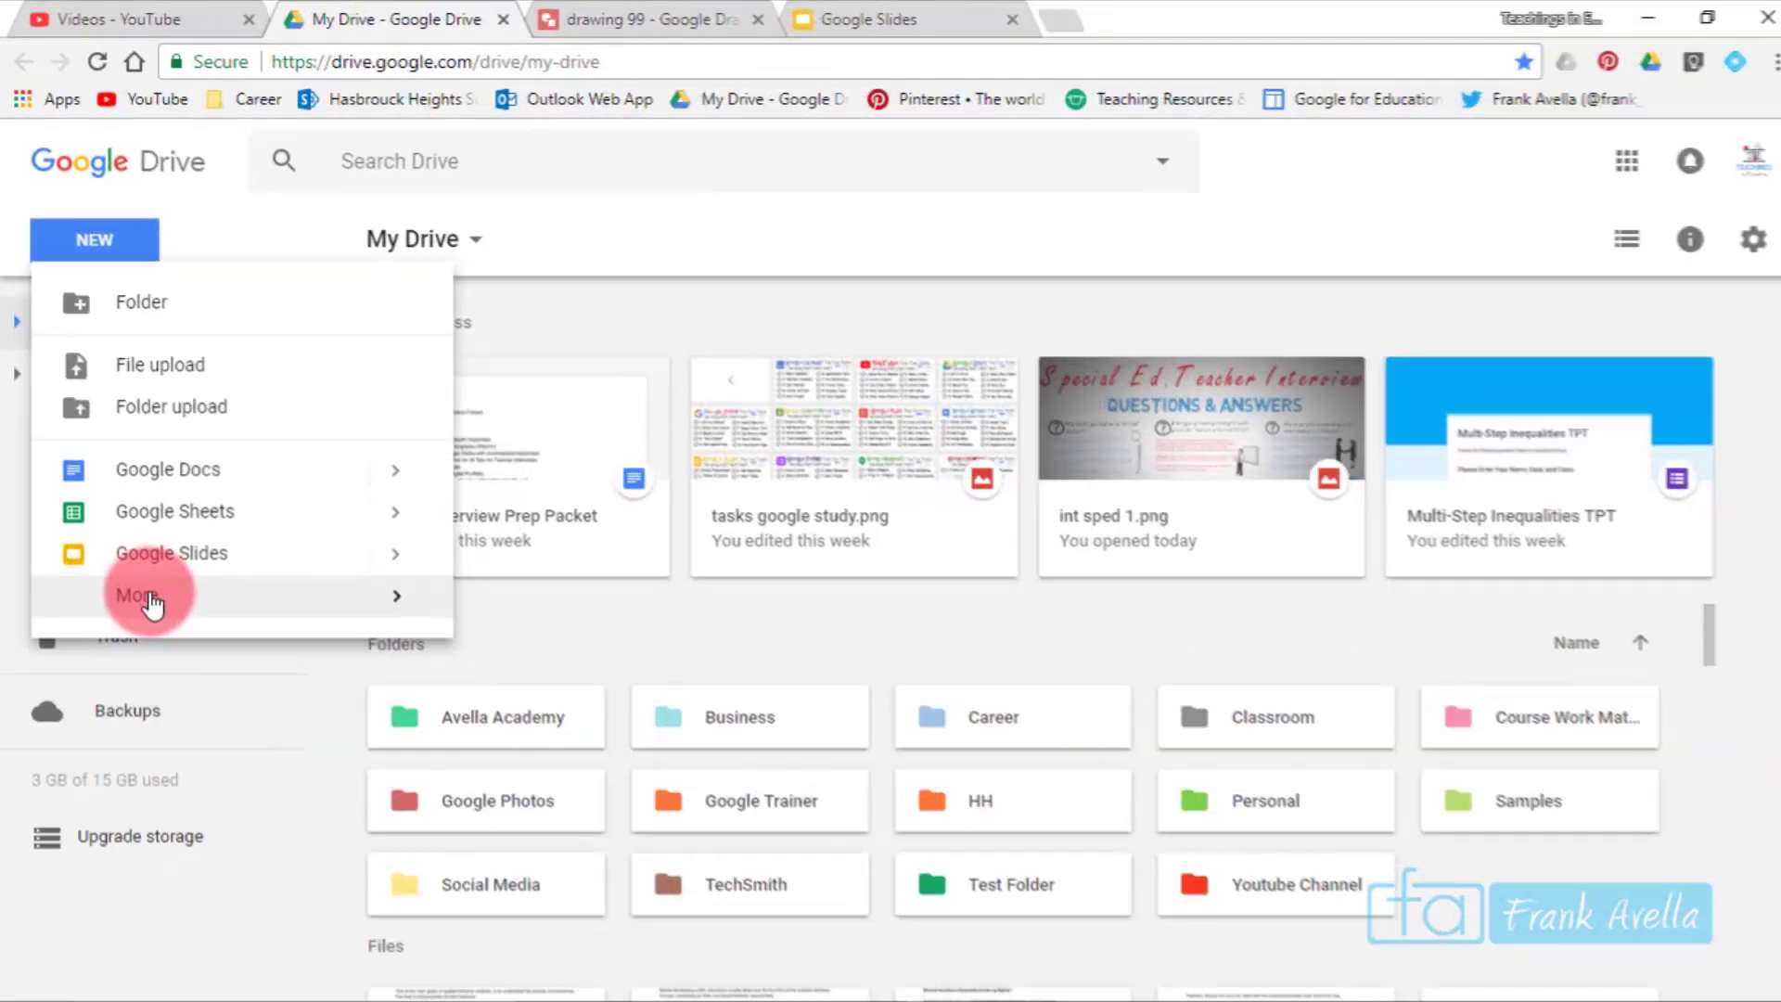
{"action": "mouse_move", "coordinate": [236, 932]}
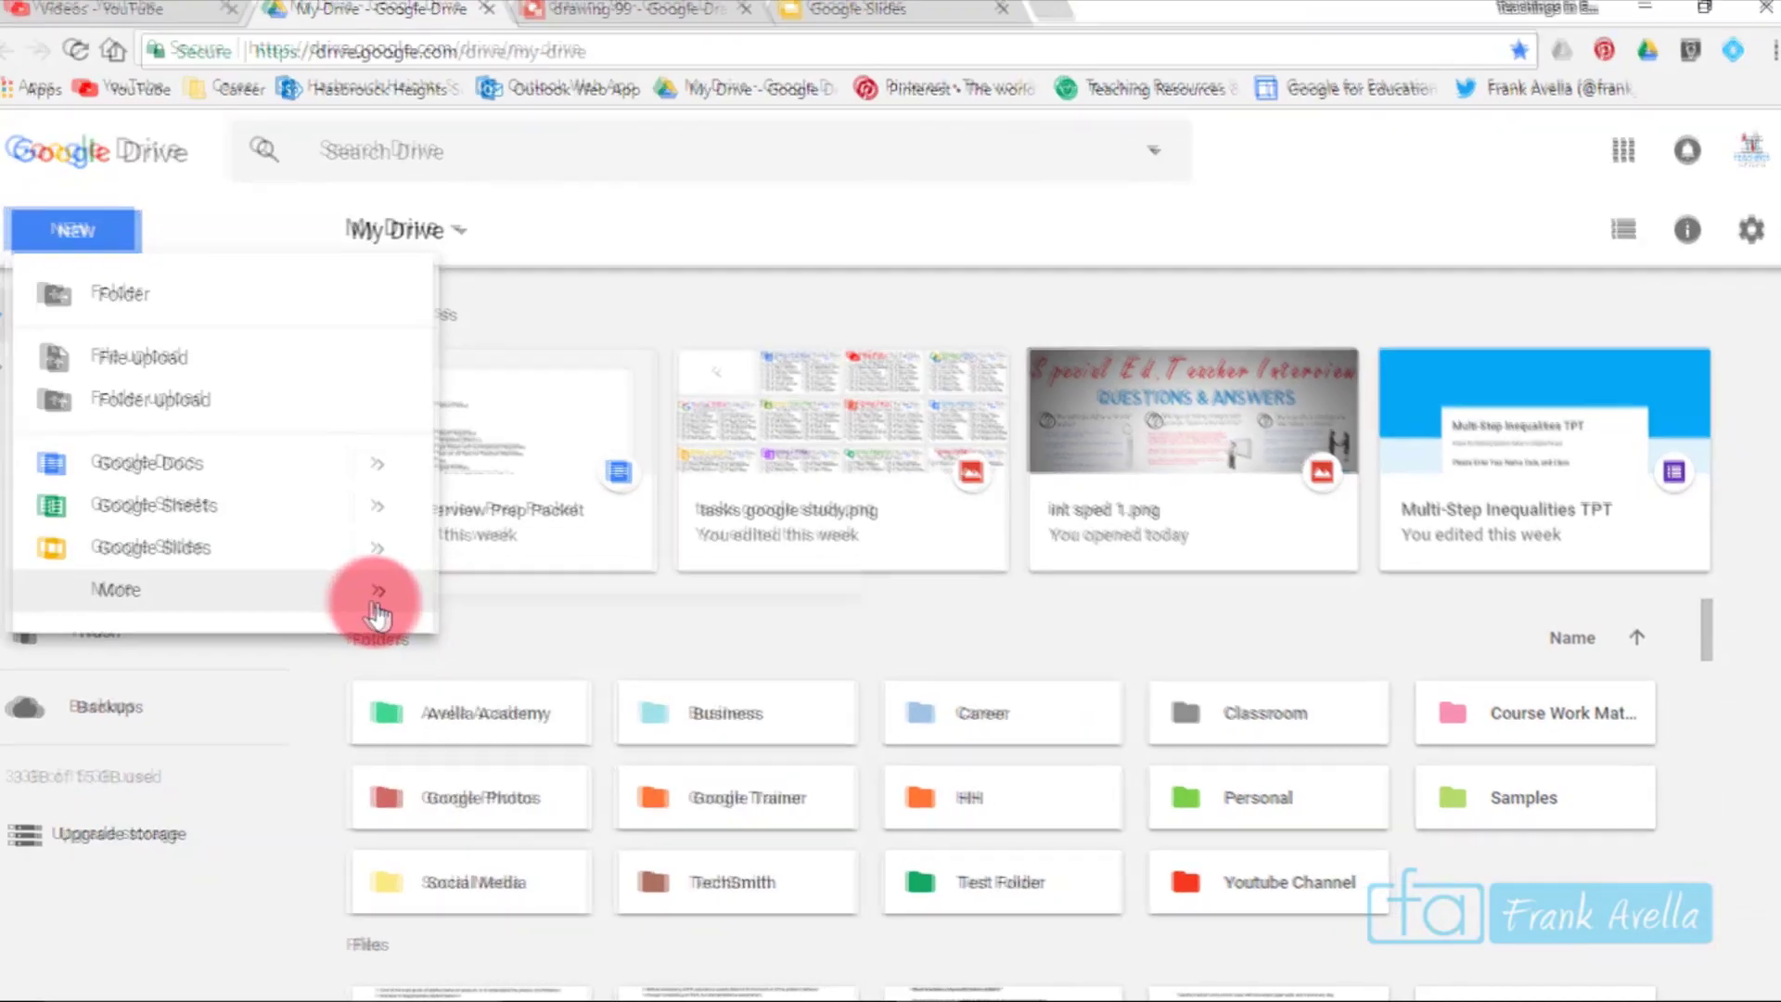
{"action": "mouse_move", "coordinate": [383, 615]}
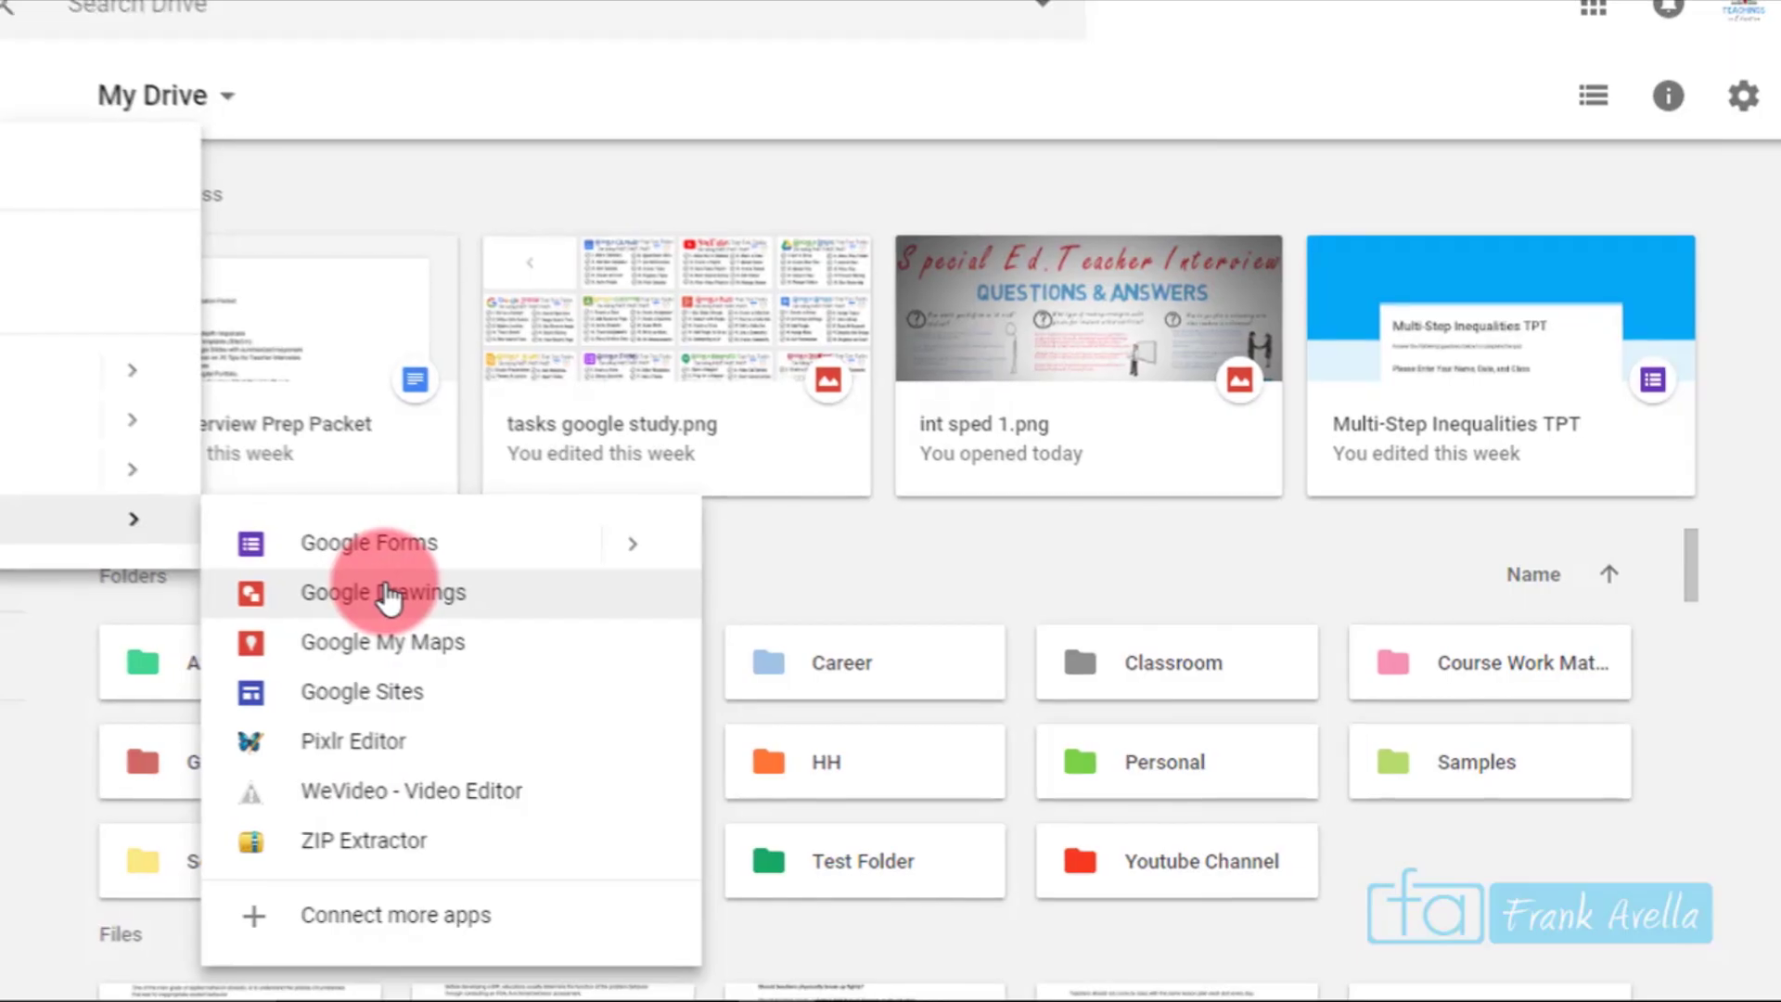
{"action": "left_click", "coordinate": [388, 599]}
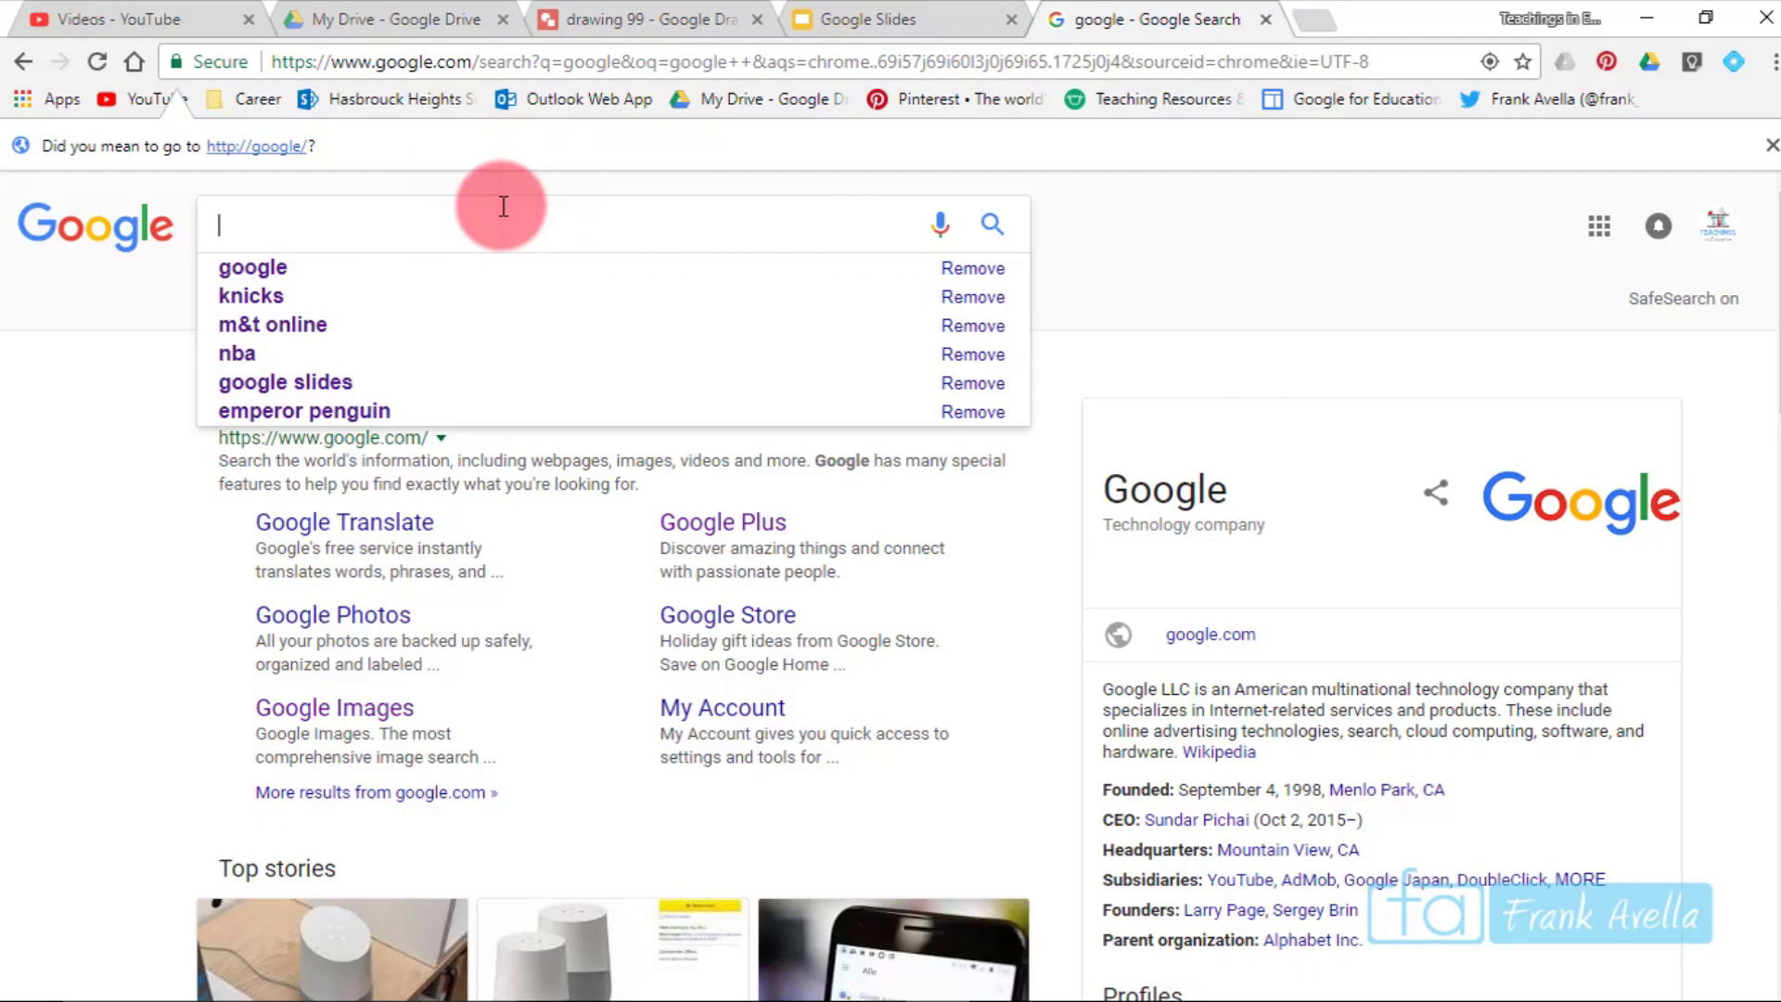
Search Google for 'google drawings' to open a new drawing, then close it and return to drawing 99.
{"action": "type", "text": "google dri"}
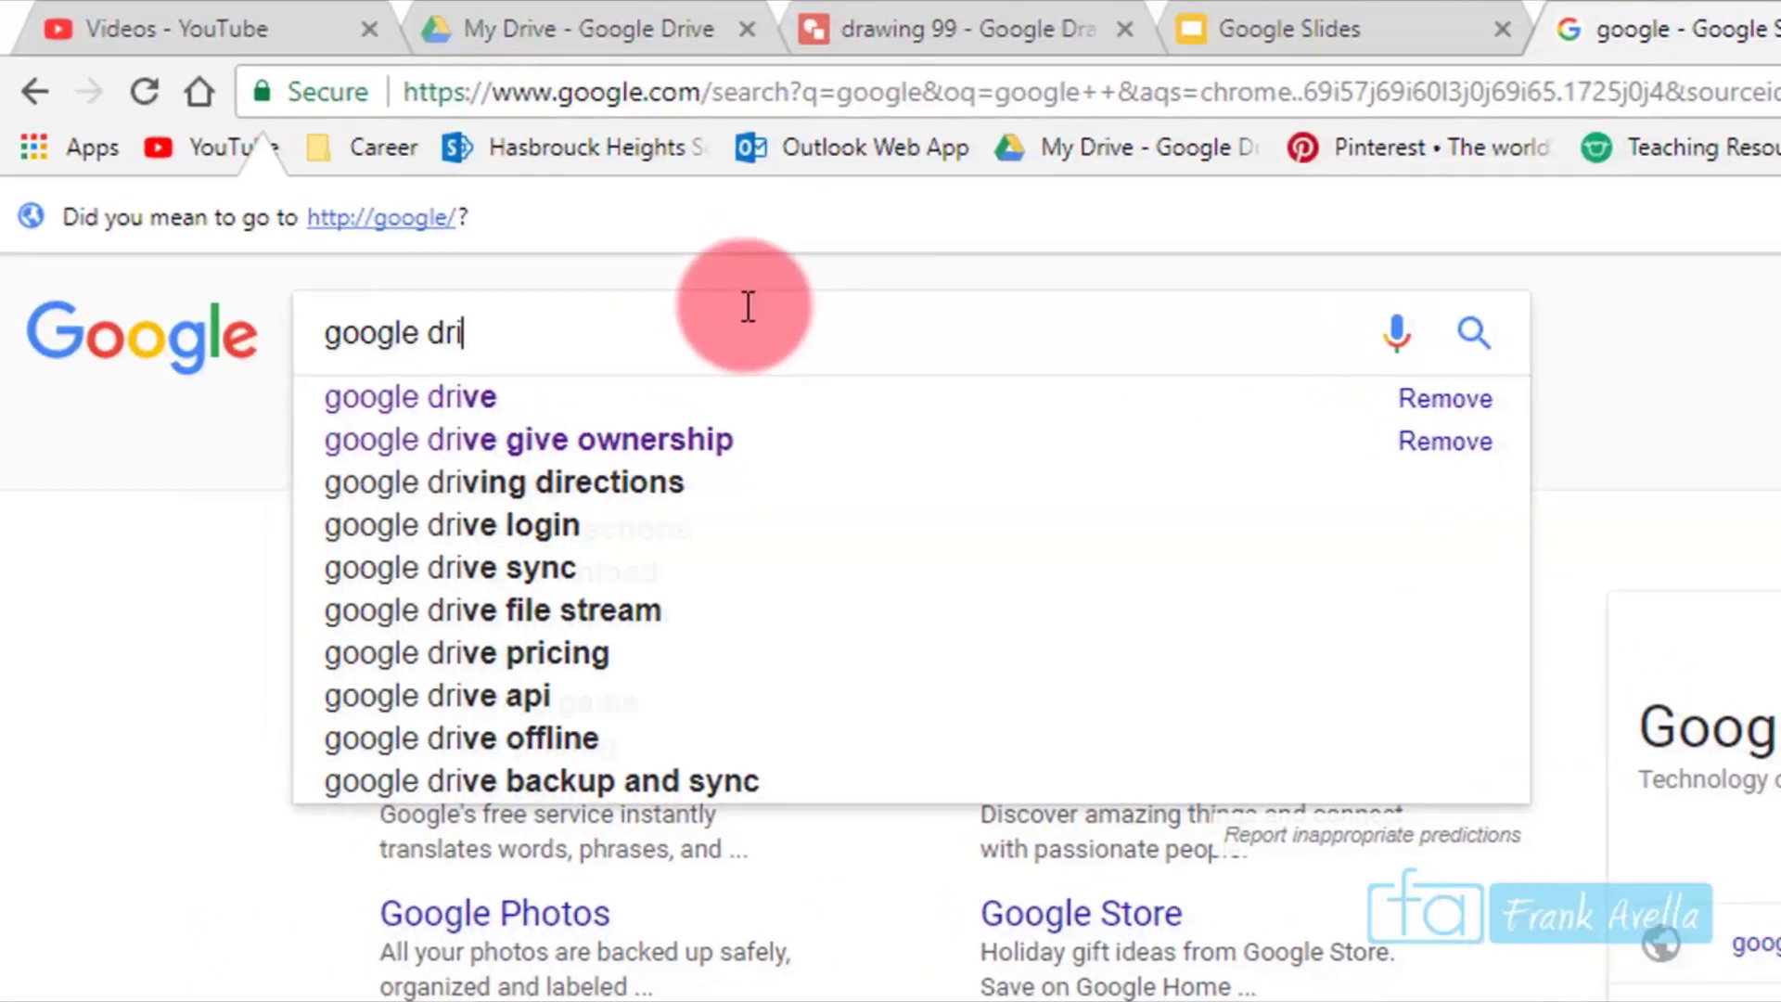
{"action": "type", "text": "awings"}
{"action": "key", "text": "Return"}
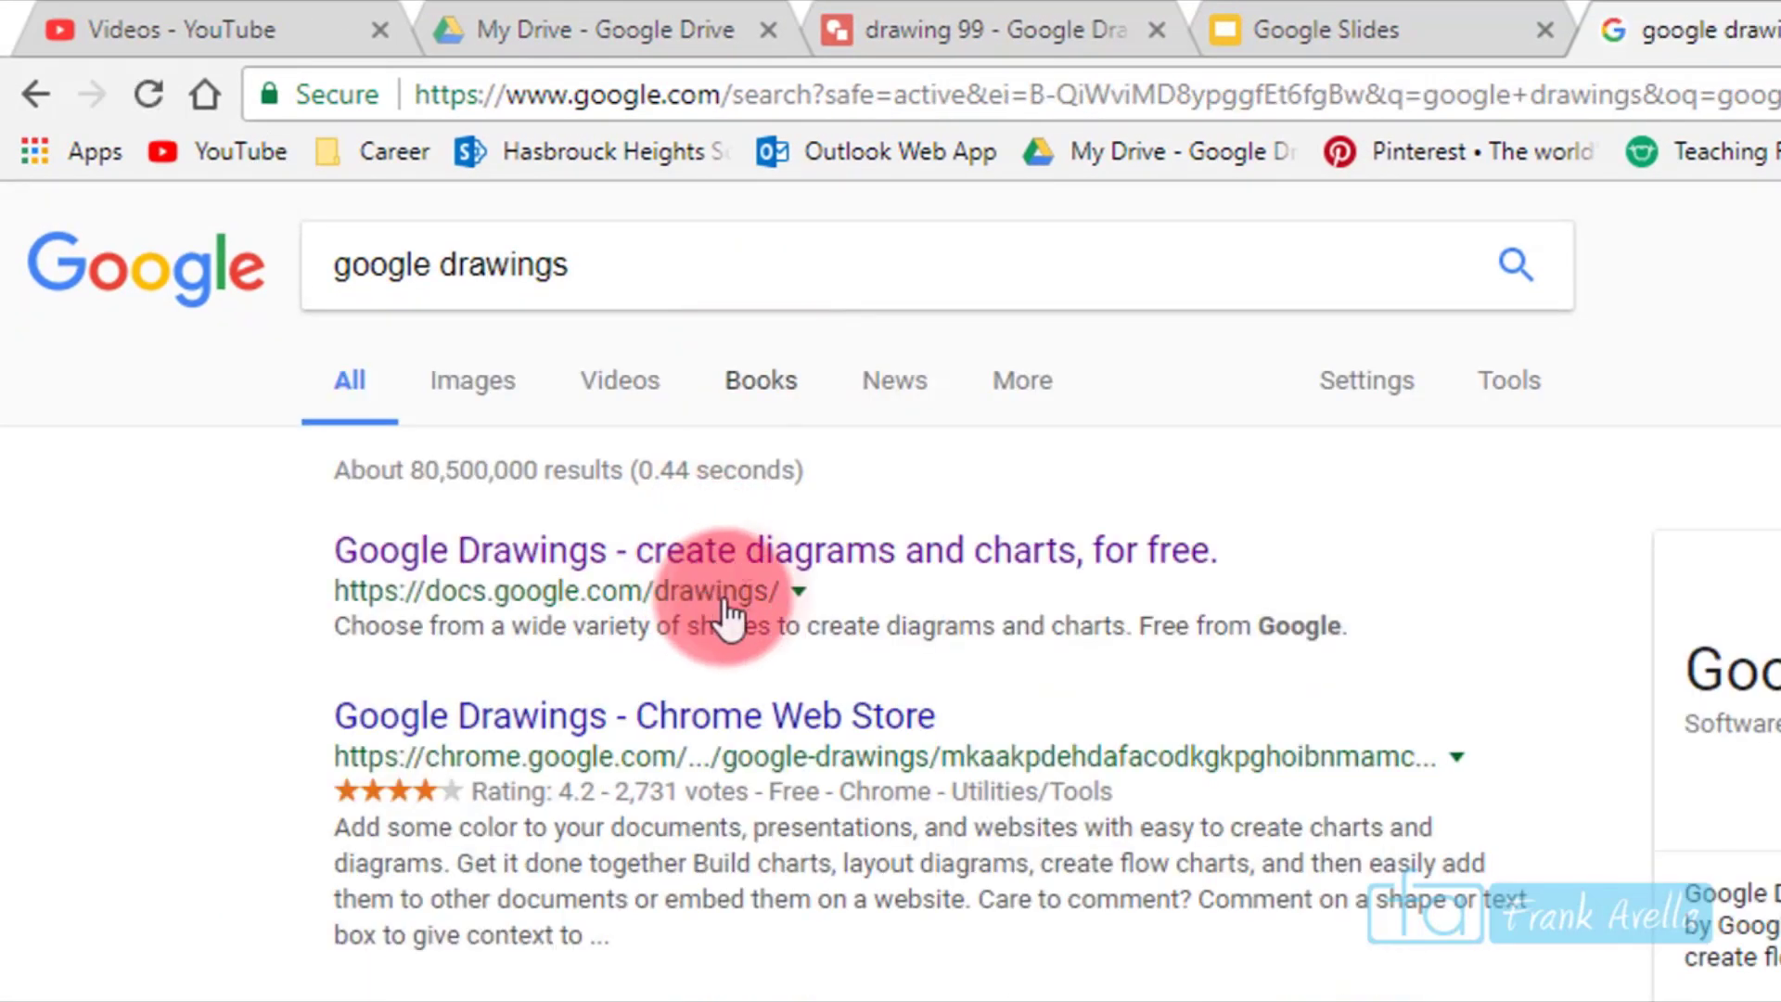
{"action": "left_click", "coordinate": [809, 573]}
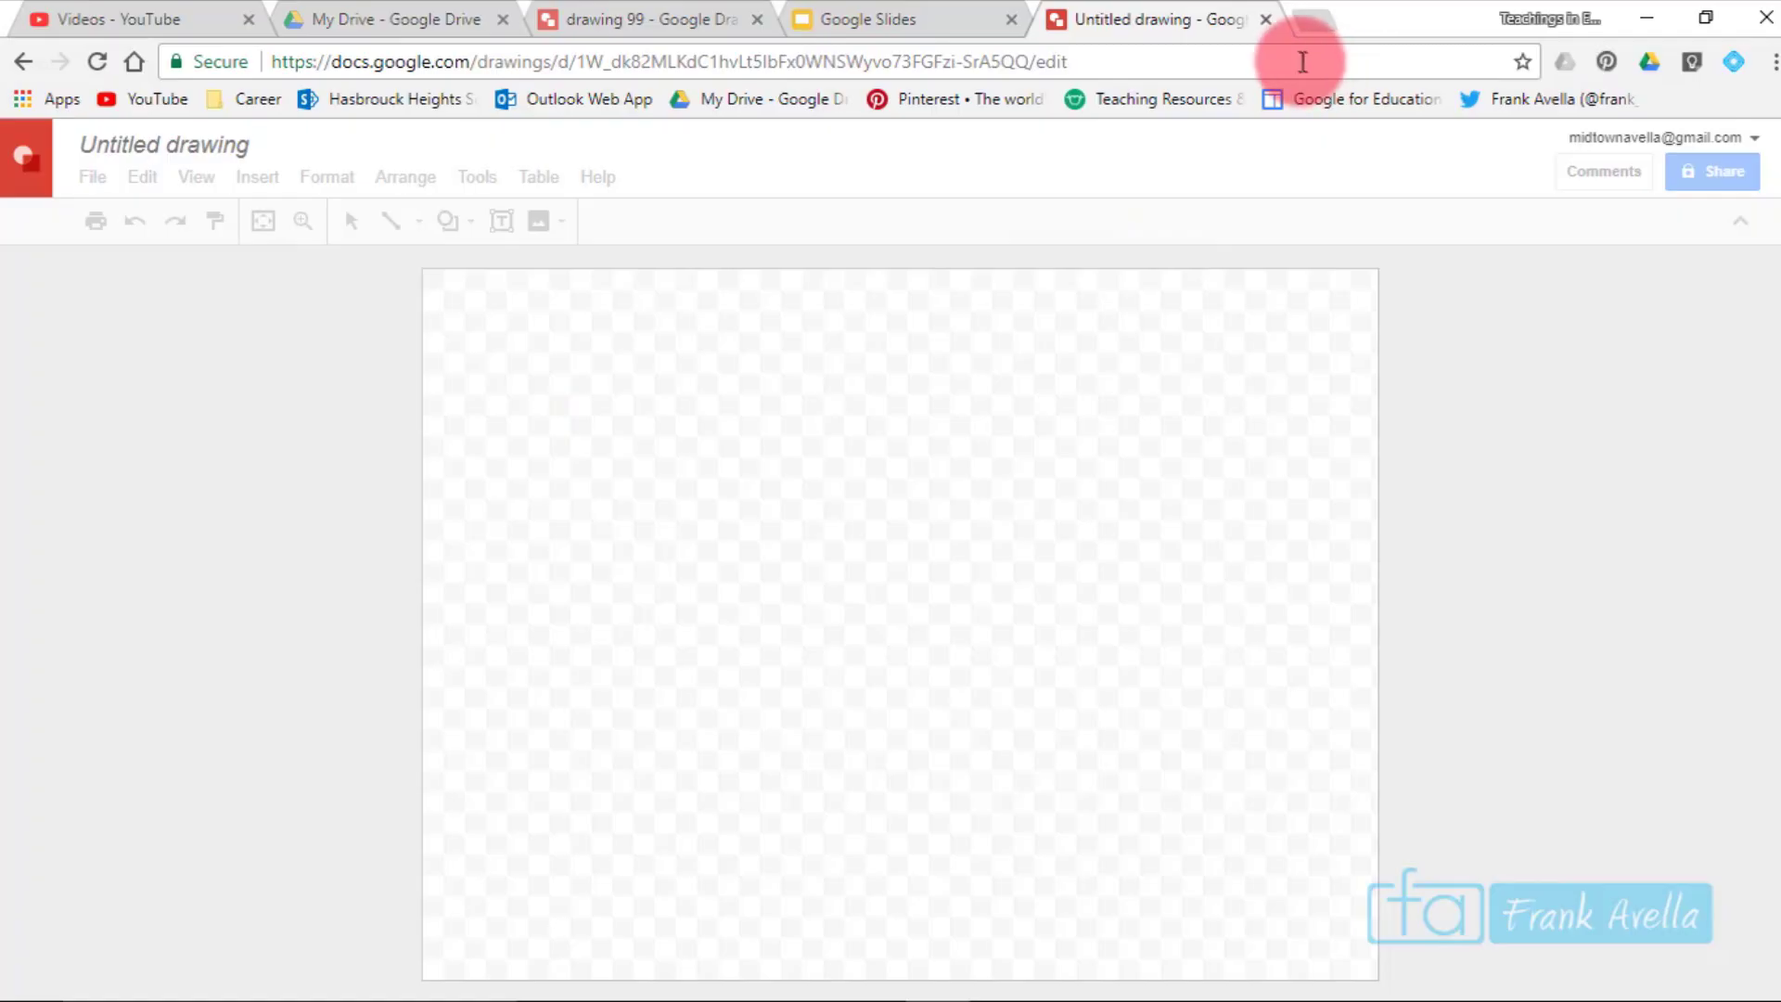
{"action": "left_click", "coordinate": [1264, 15]}
{"action": "left_click", "coordinate": [782, 518]}
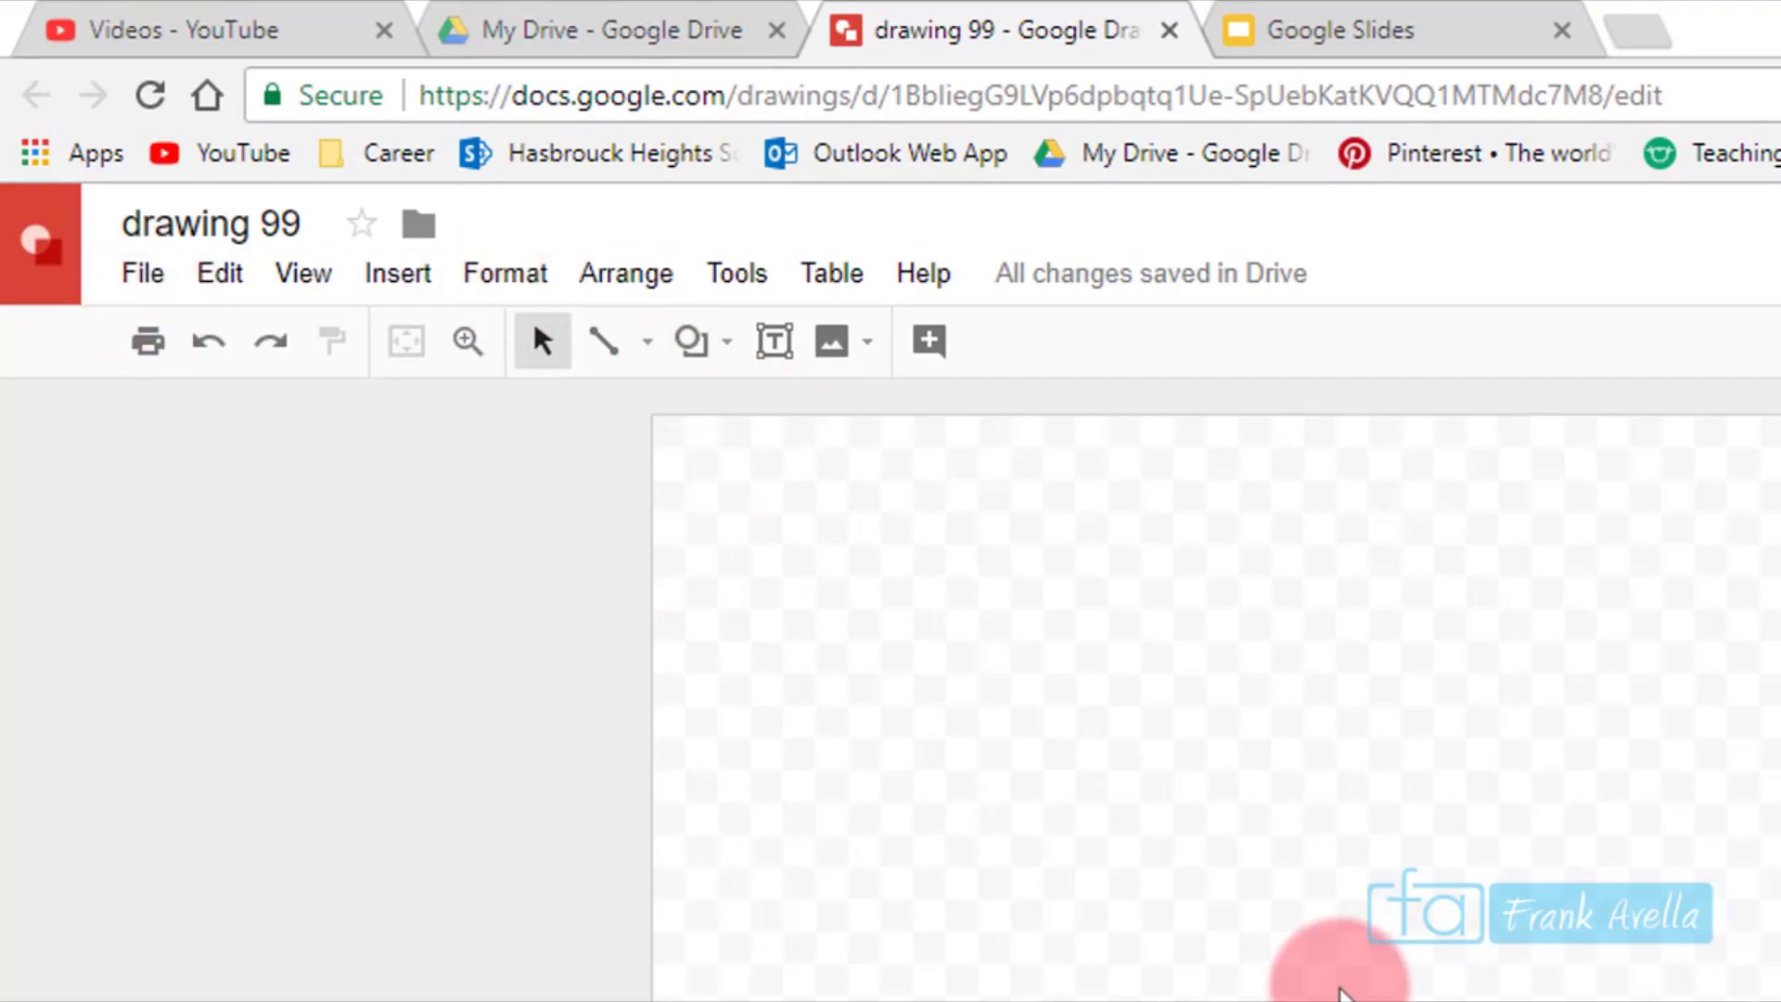
Set drawing 99's page size to Widescreen 16:9.
{"action": "left_click", "coordinate": [151, 276]}
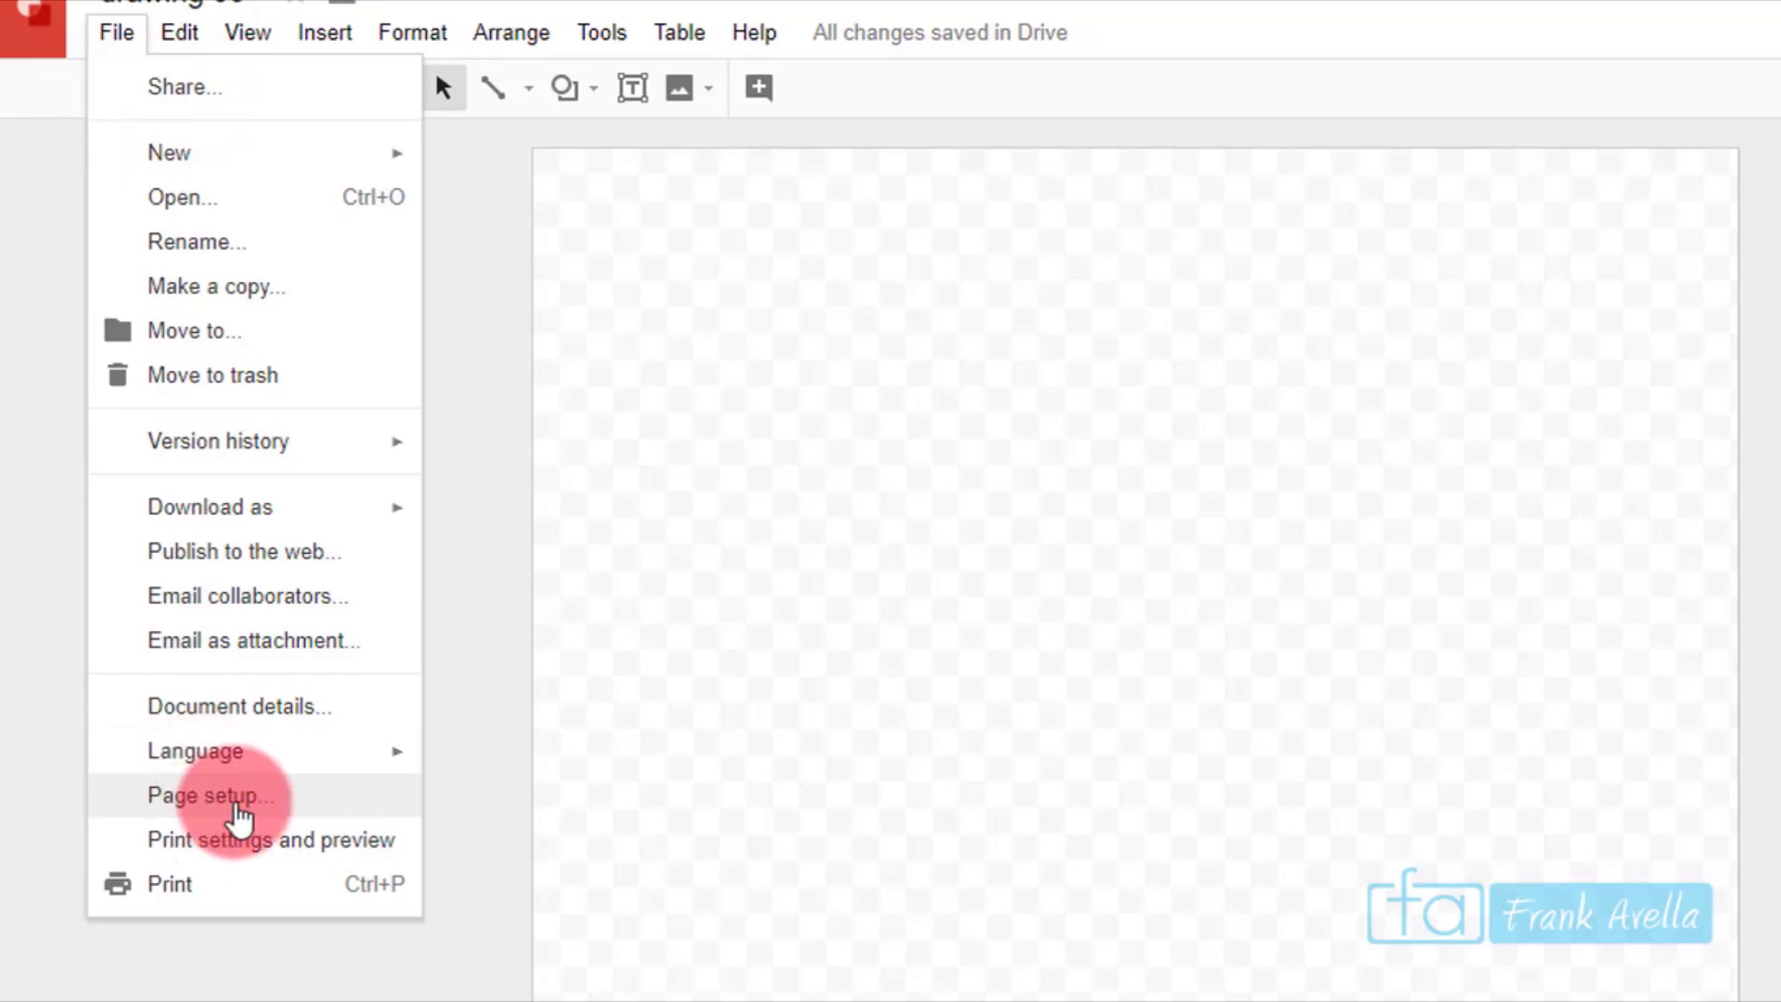
{"action": "left_click", "coordinate": [239, 816]}
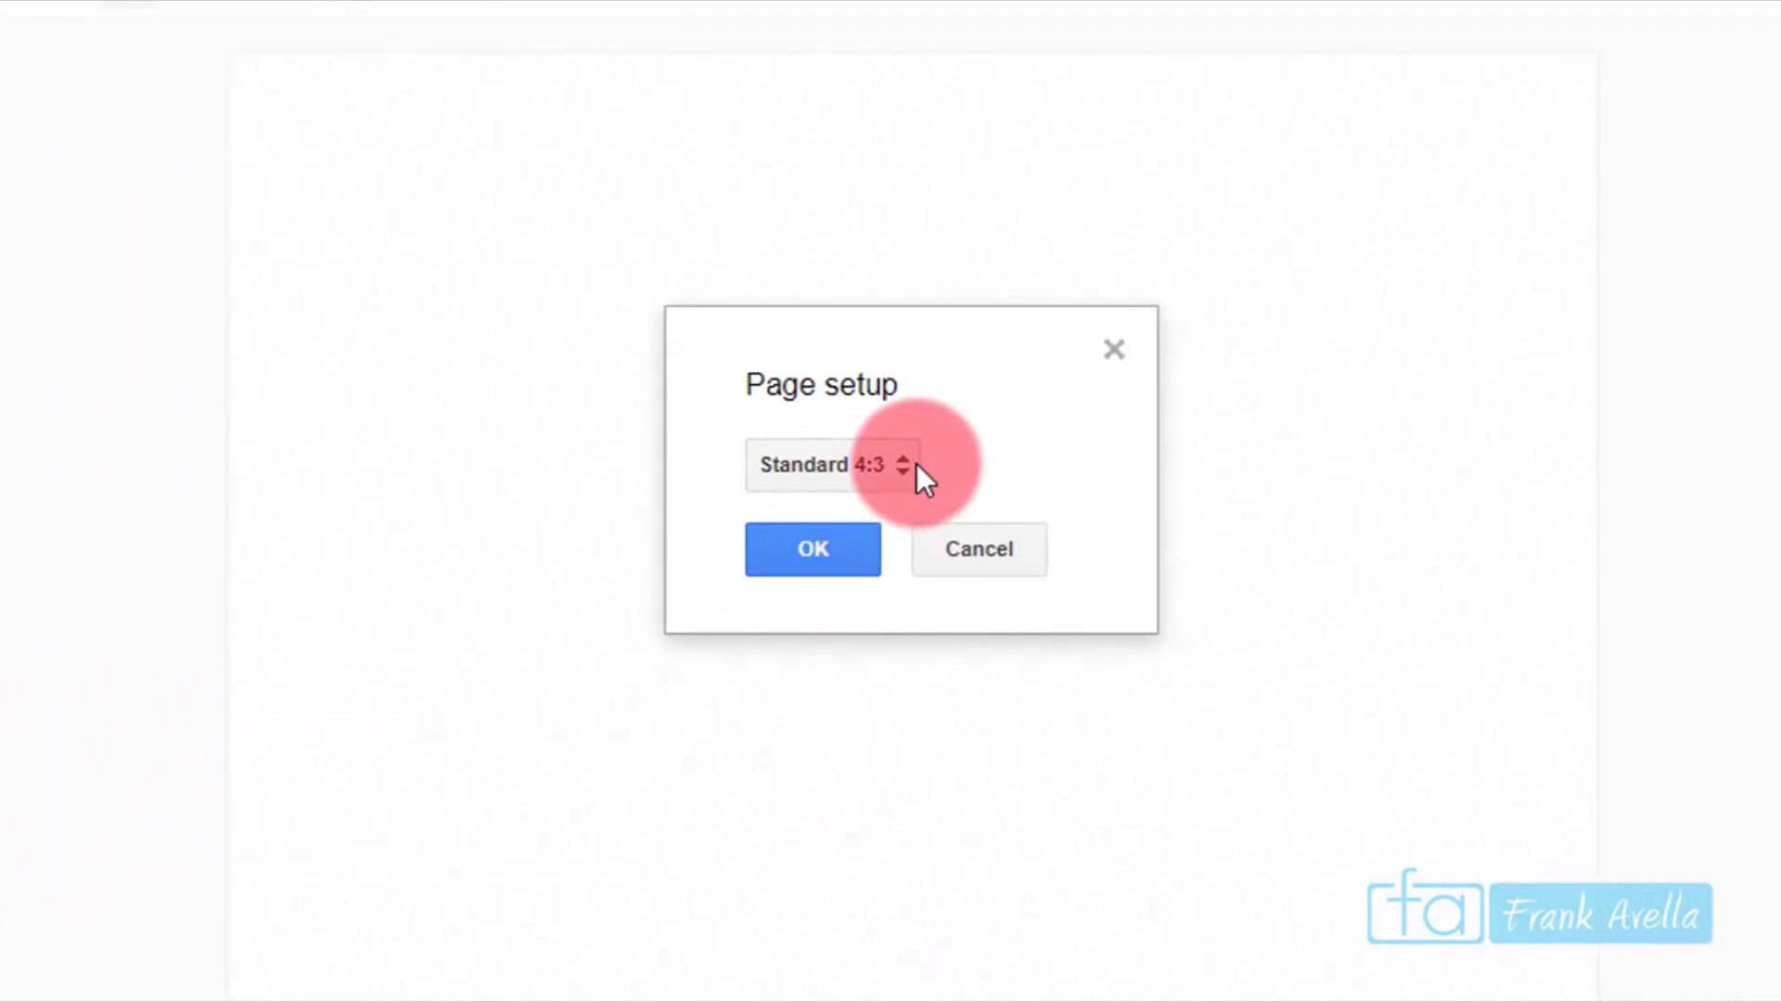
{"action": "left_click", "coordinate": [896, 467]}
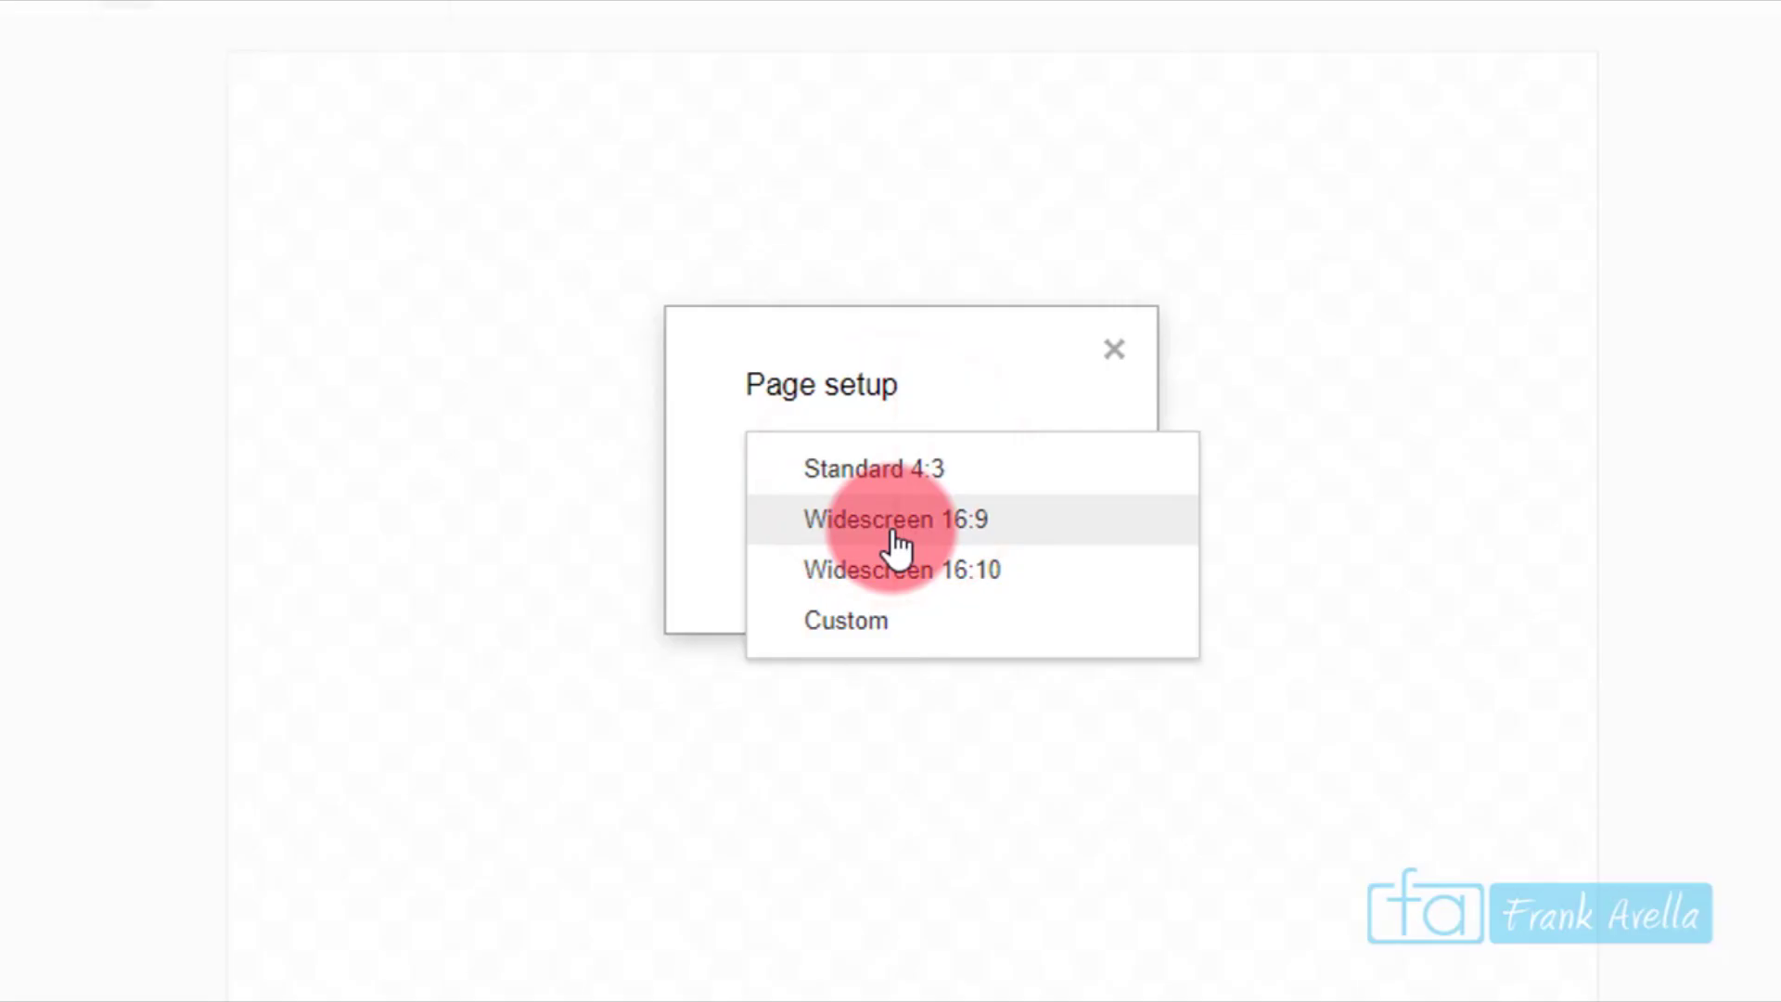
{"action": "left_click", "coordinate": [896, 538]}
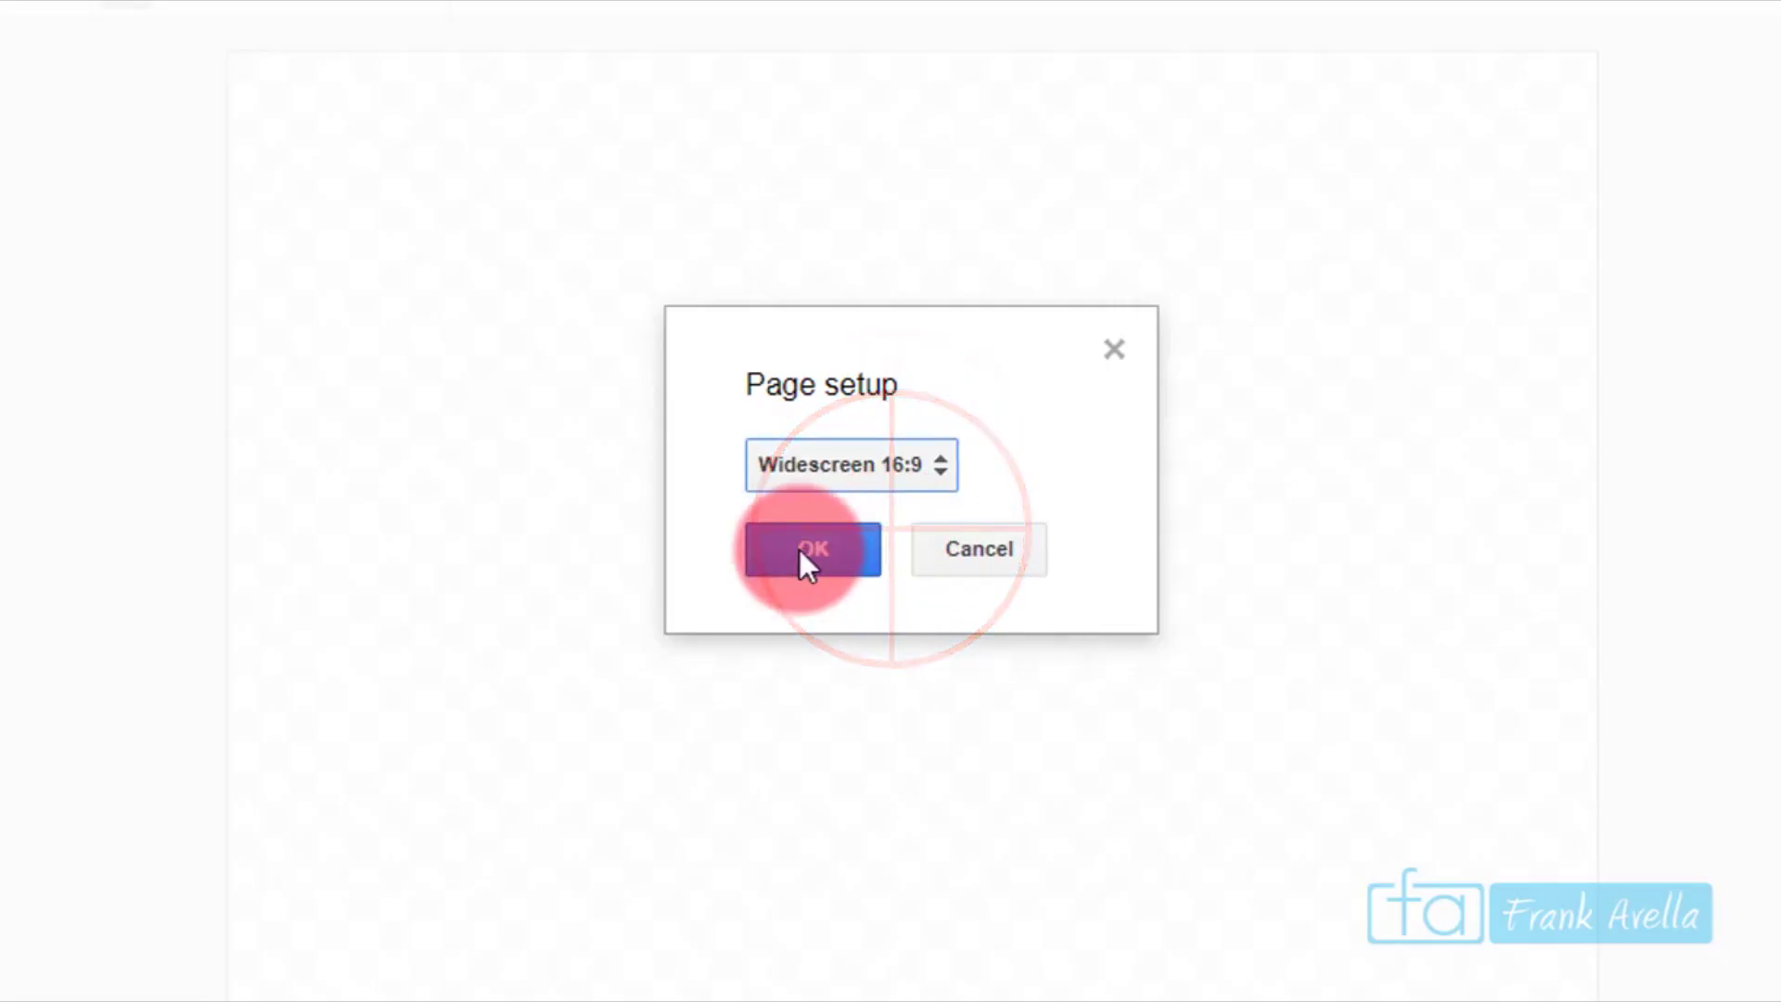
{"action": "left_click", "coordinate": [802, 556]}
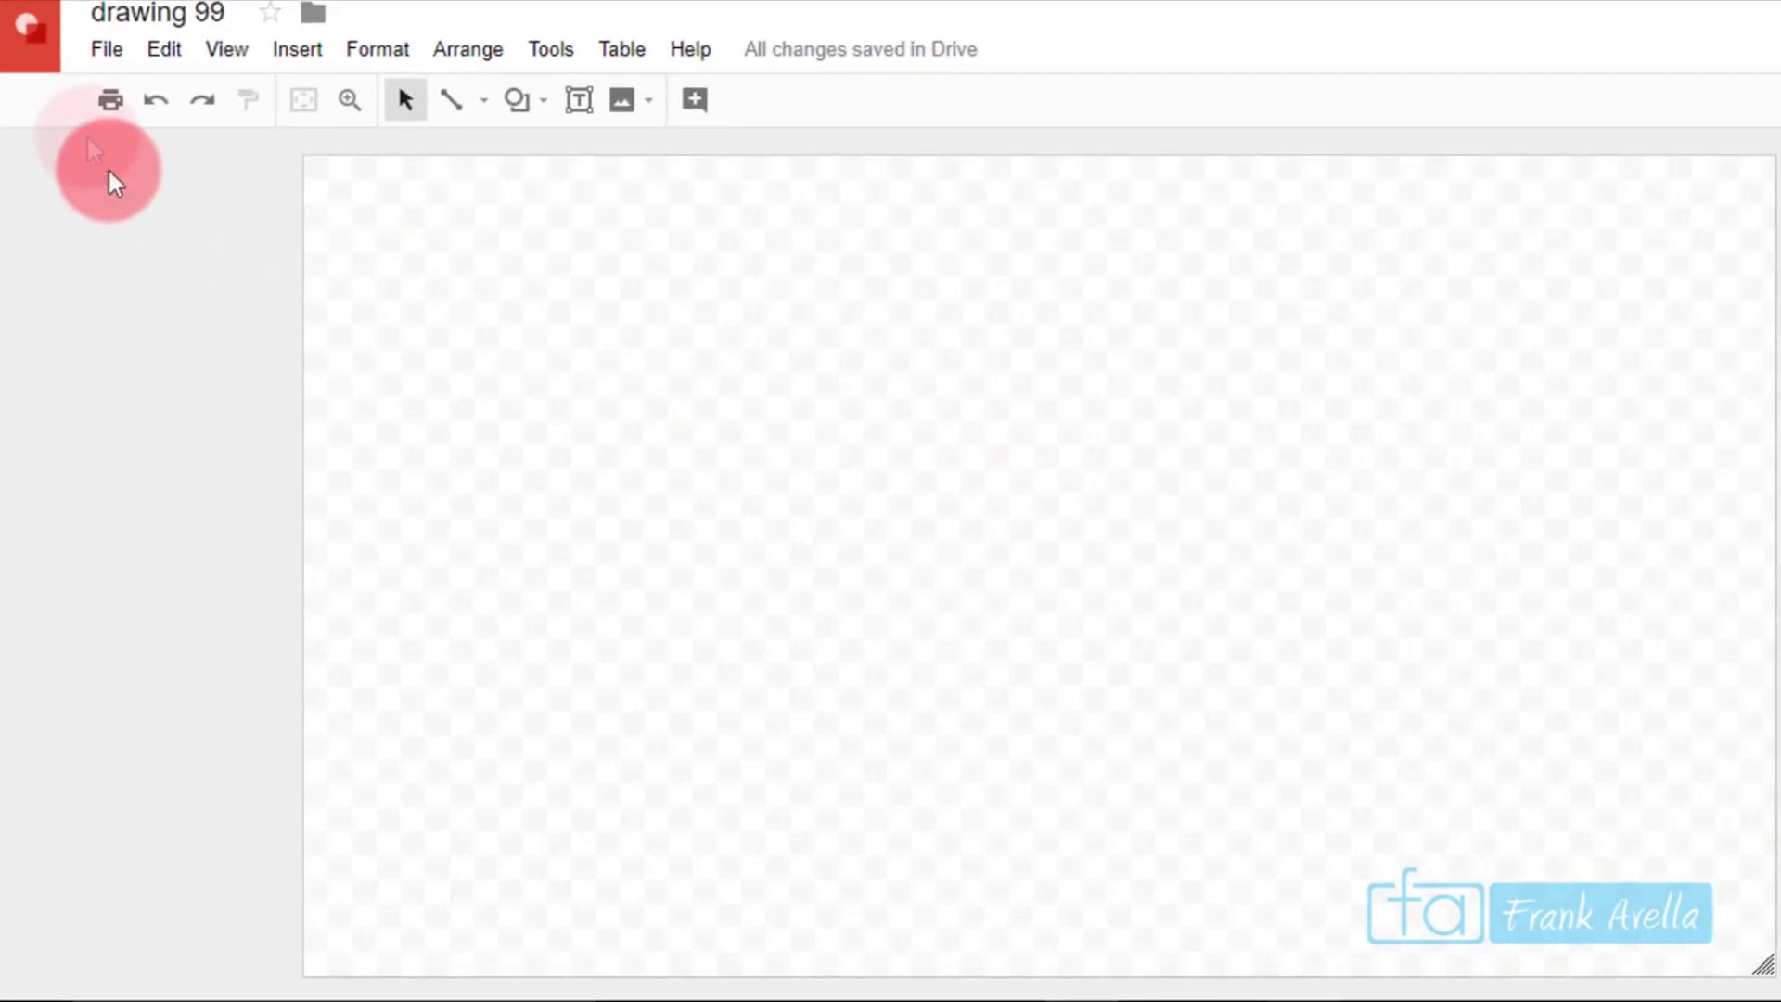
Change the page size back to Standard 4:3.
{"action": "left_click", "coordinate": [110, 51]}
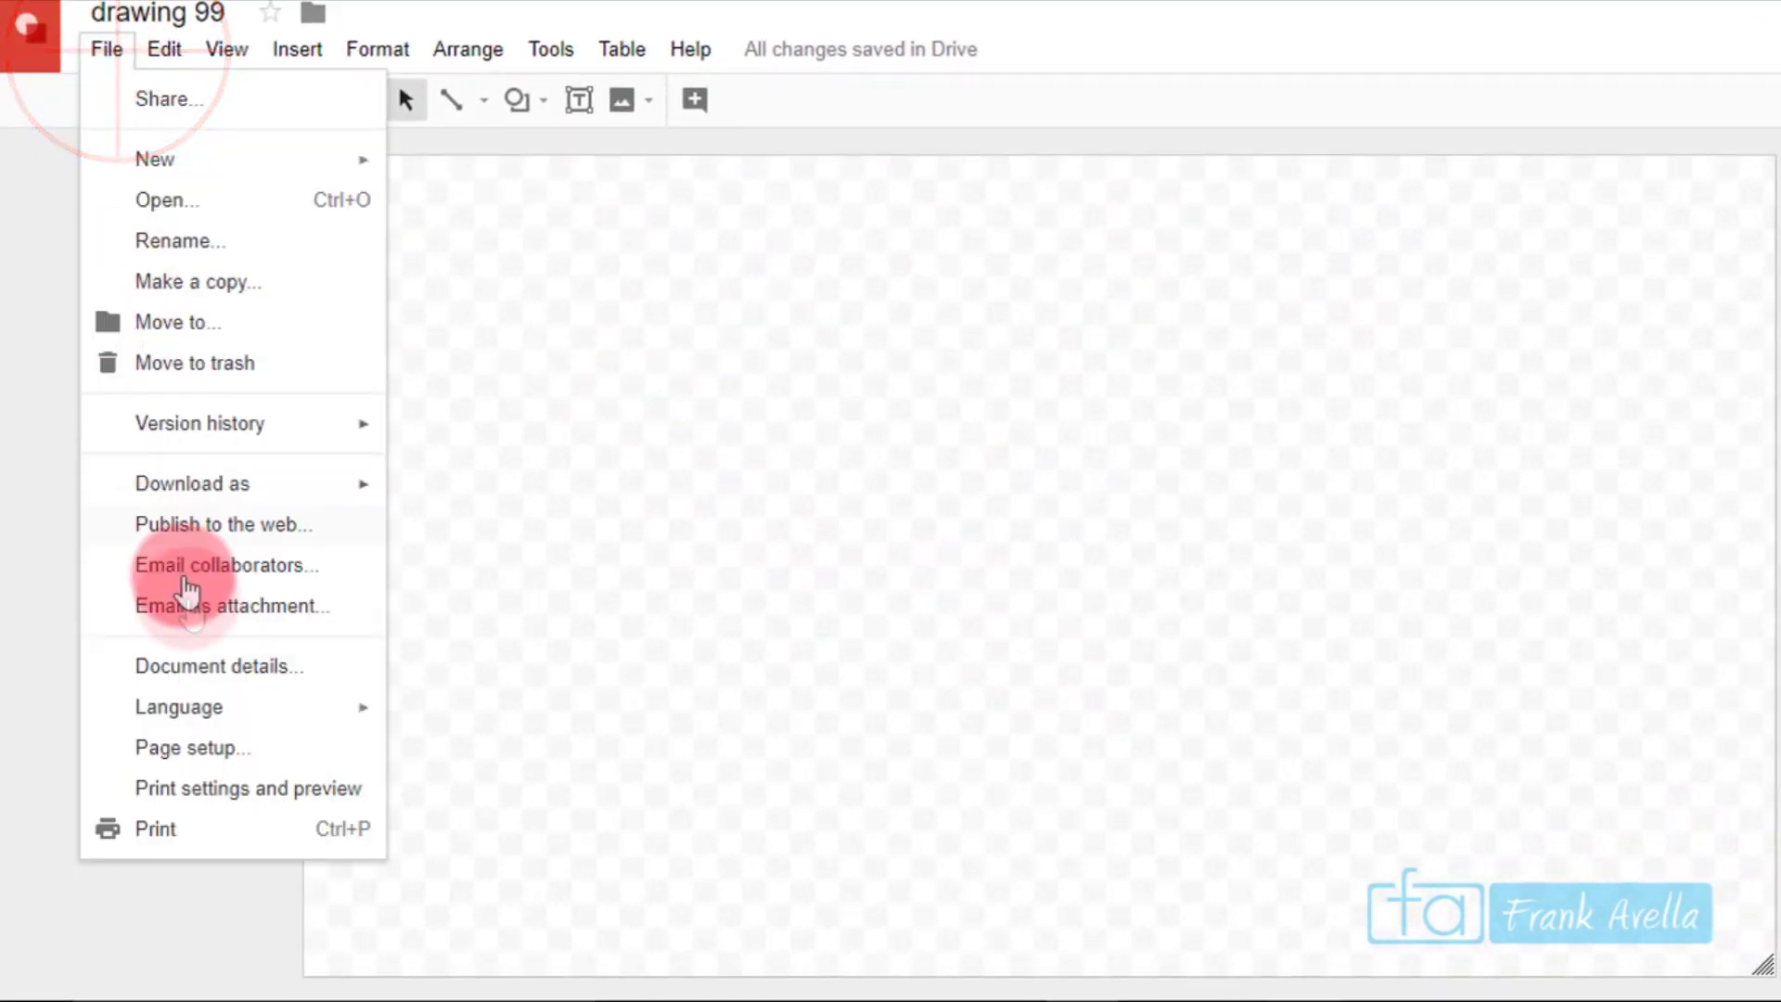
{"action": "left_click", "coordinate": [186, 748]}
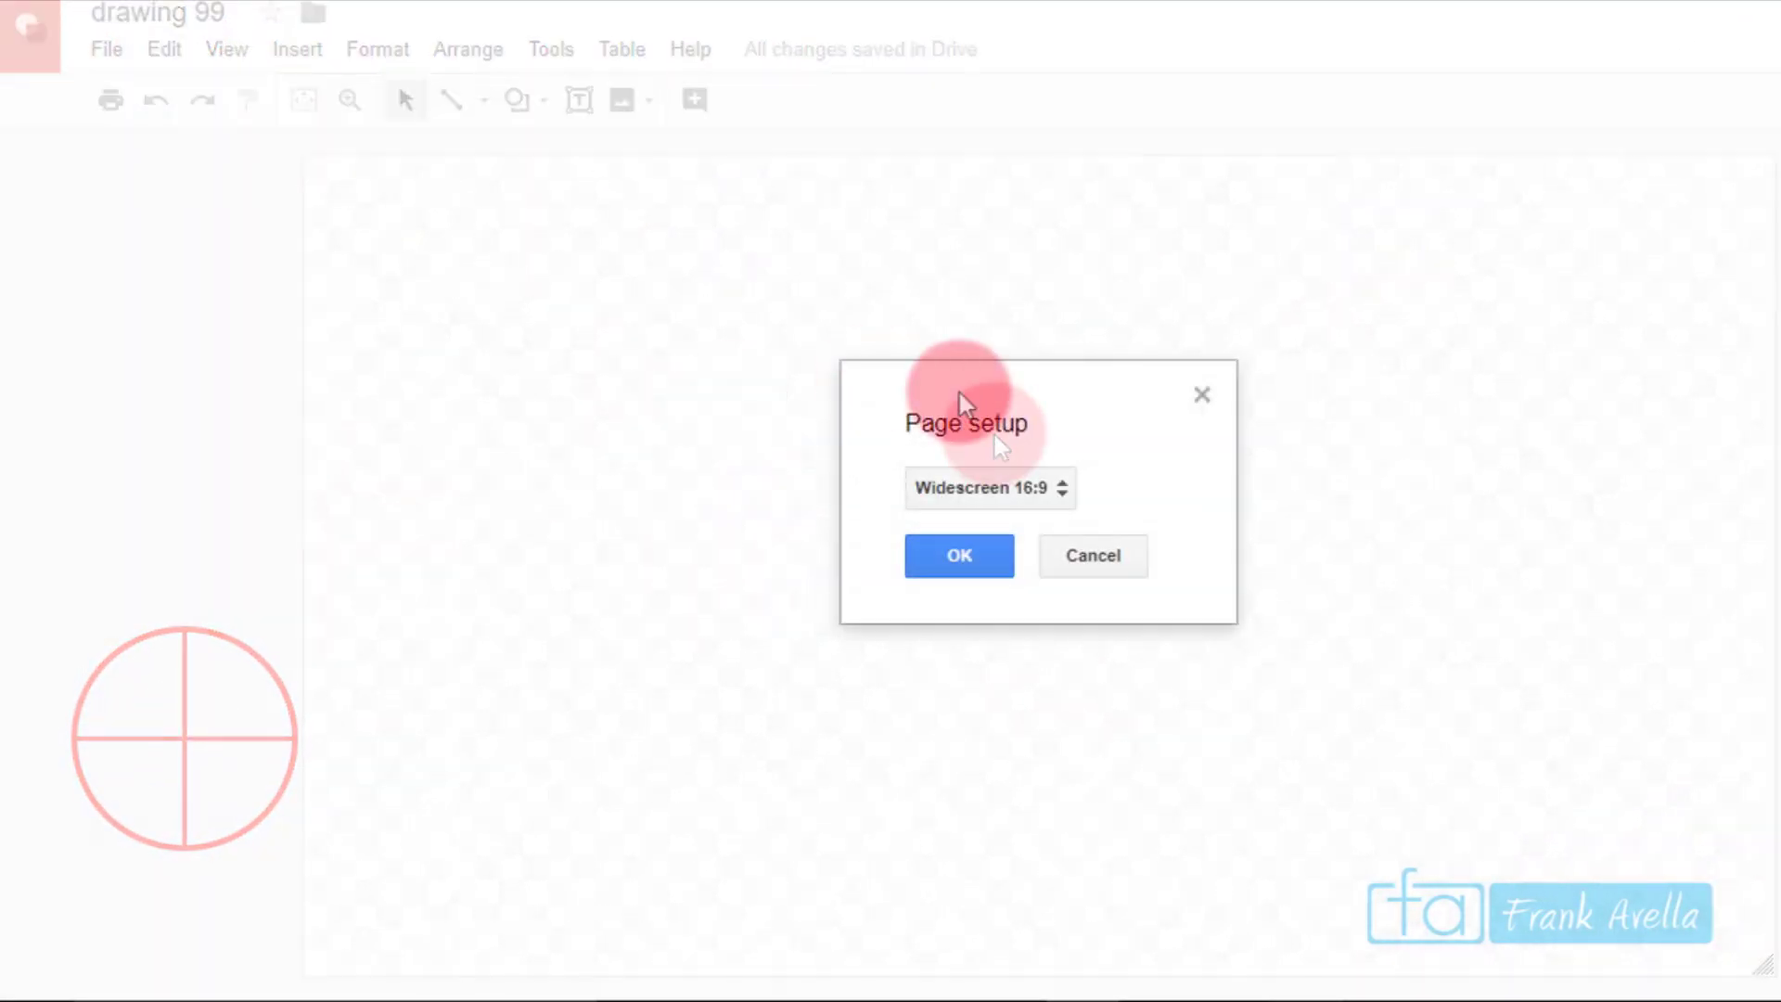
{"action": "left_click", "coordinate": [1054, 489]}
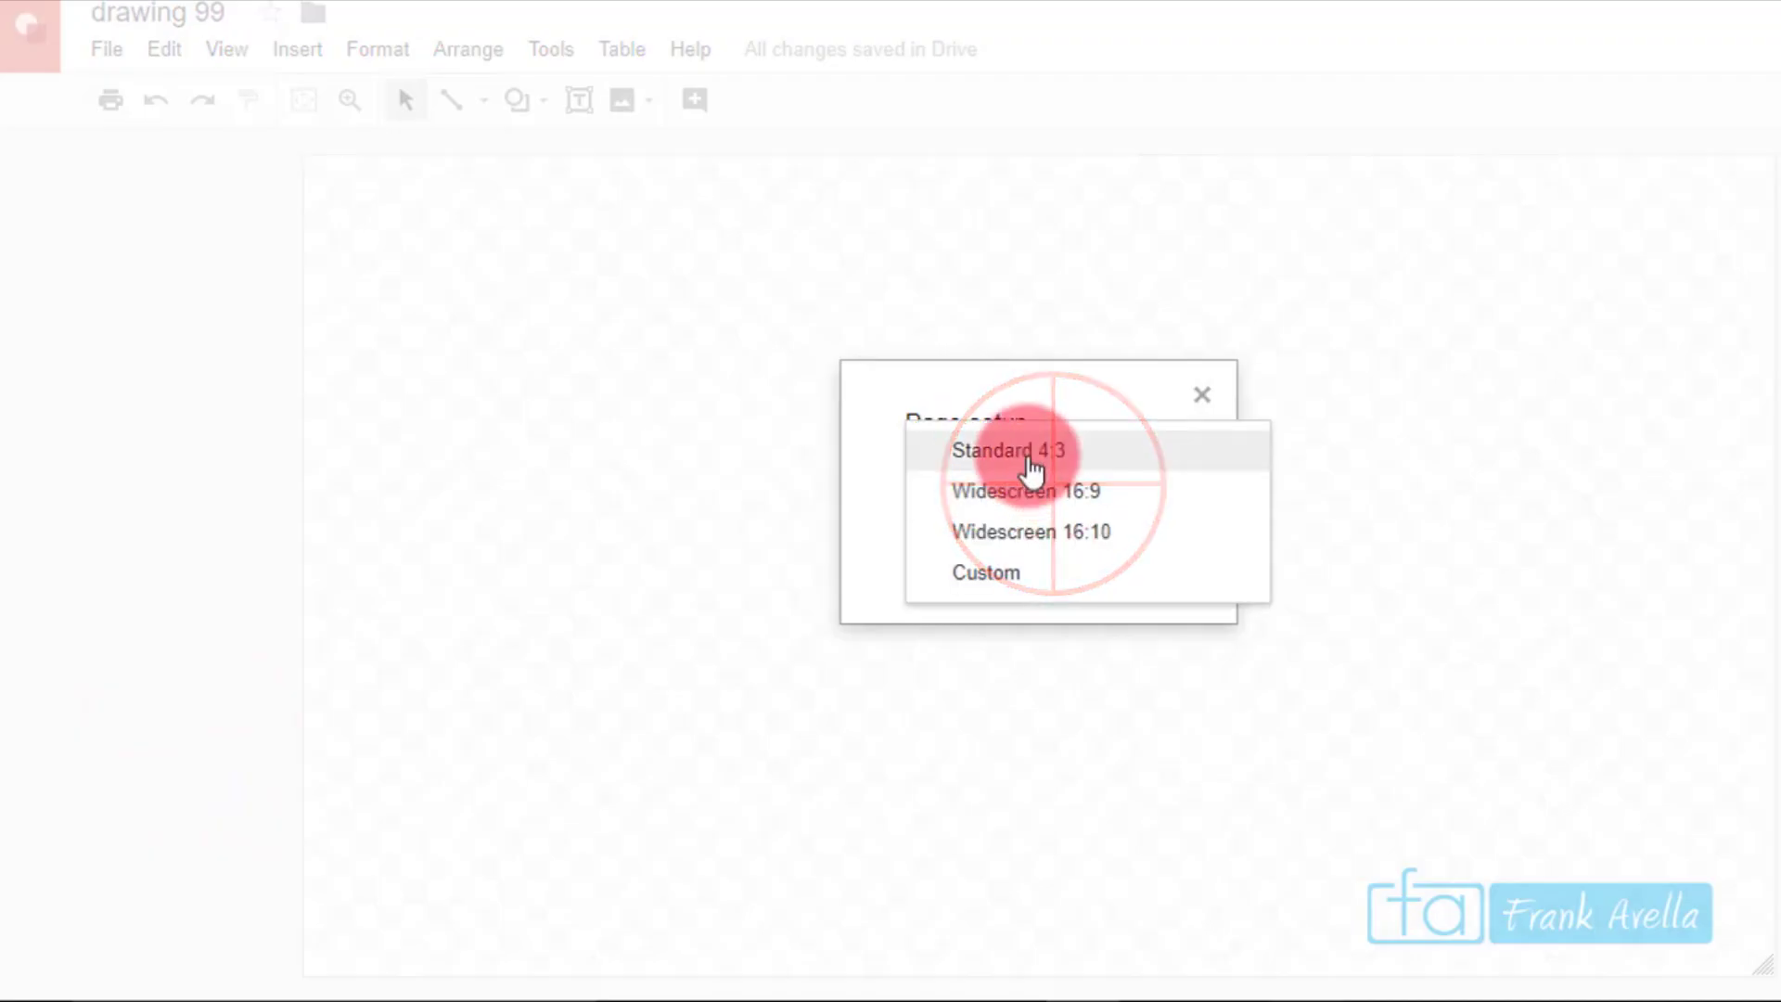
{"action": "left_click", "coordinate": [1032, 459]}
{"action": "left_click", "coordinate": [976, 556]}
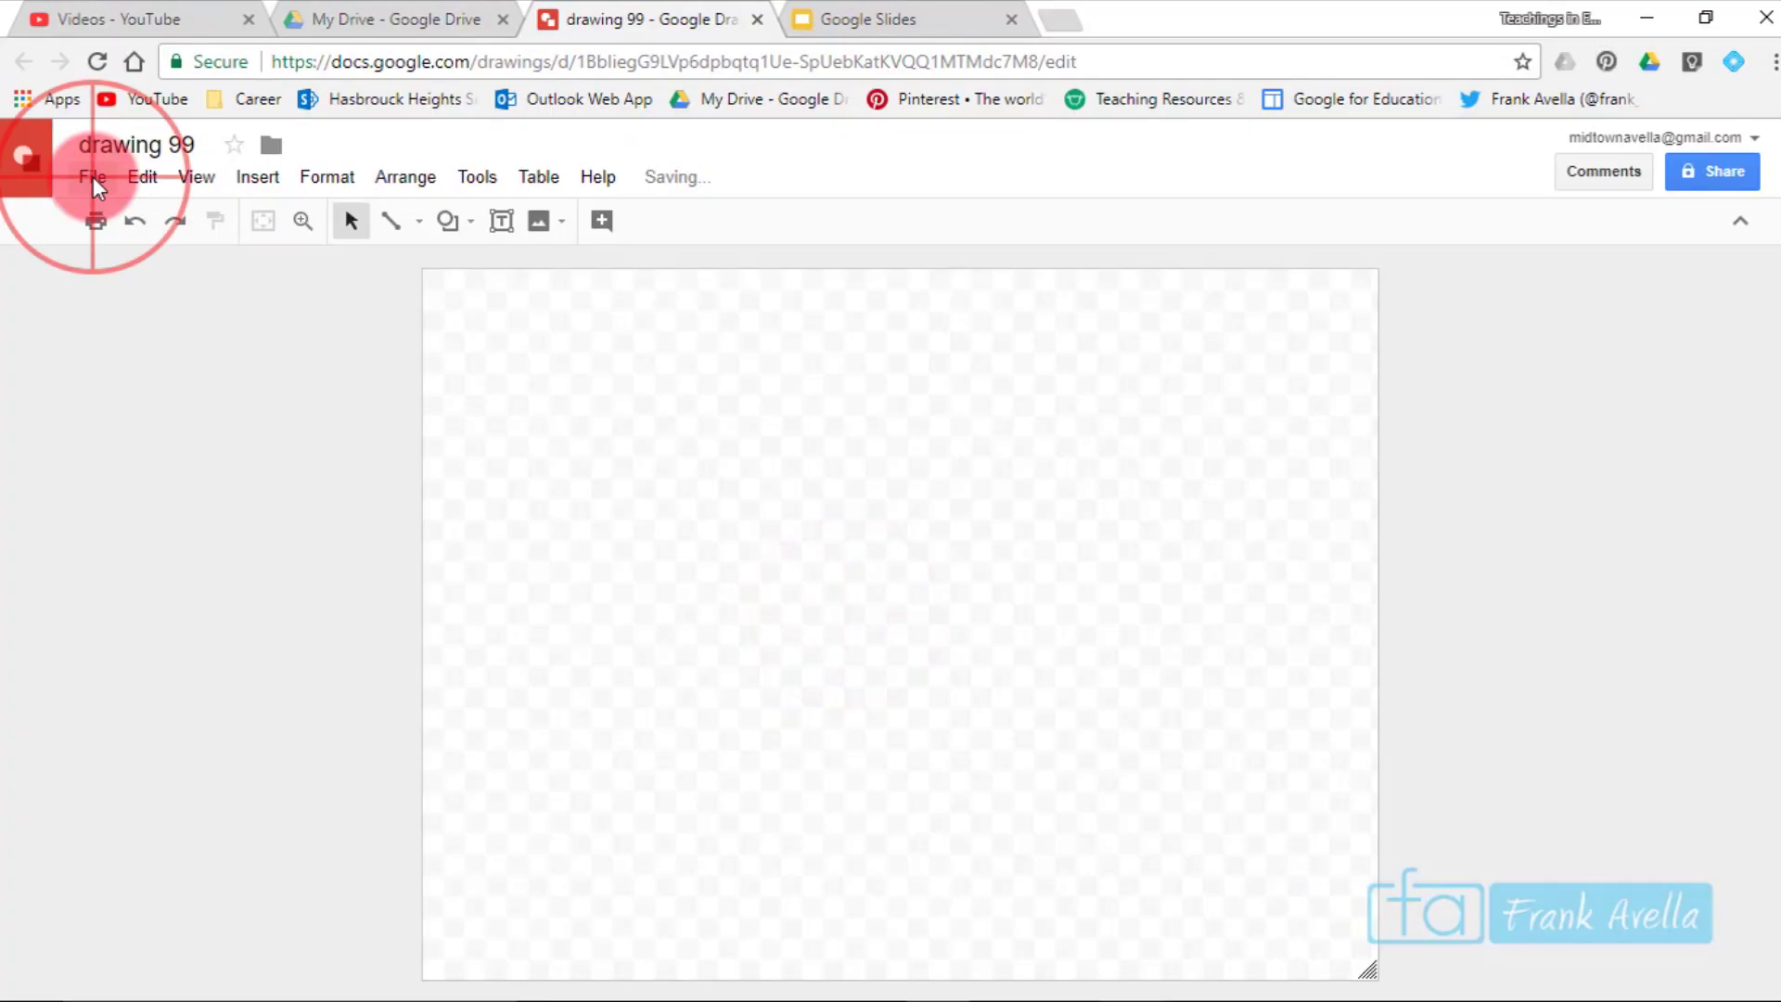
Choose a Custom page size in Page setup.
{"action": "left_click", "coordinate": [92, 178]}
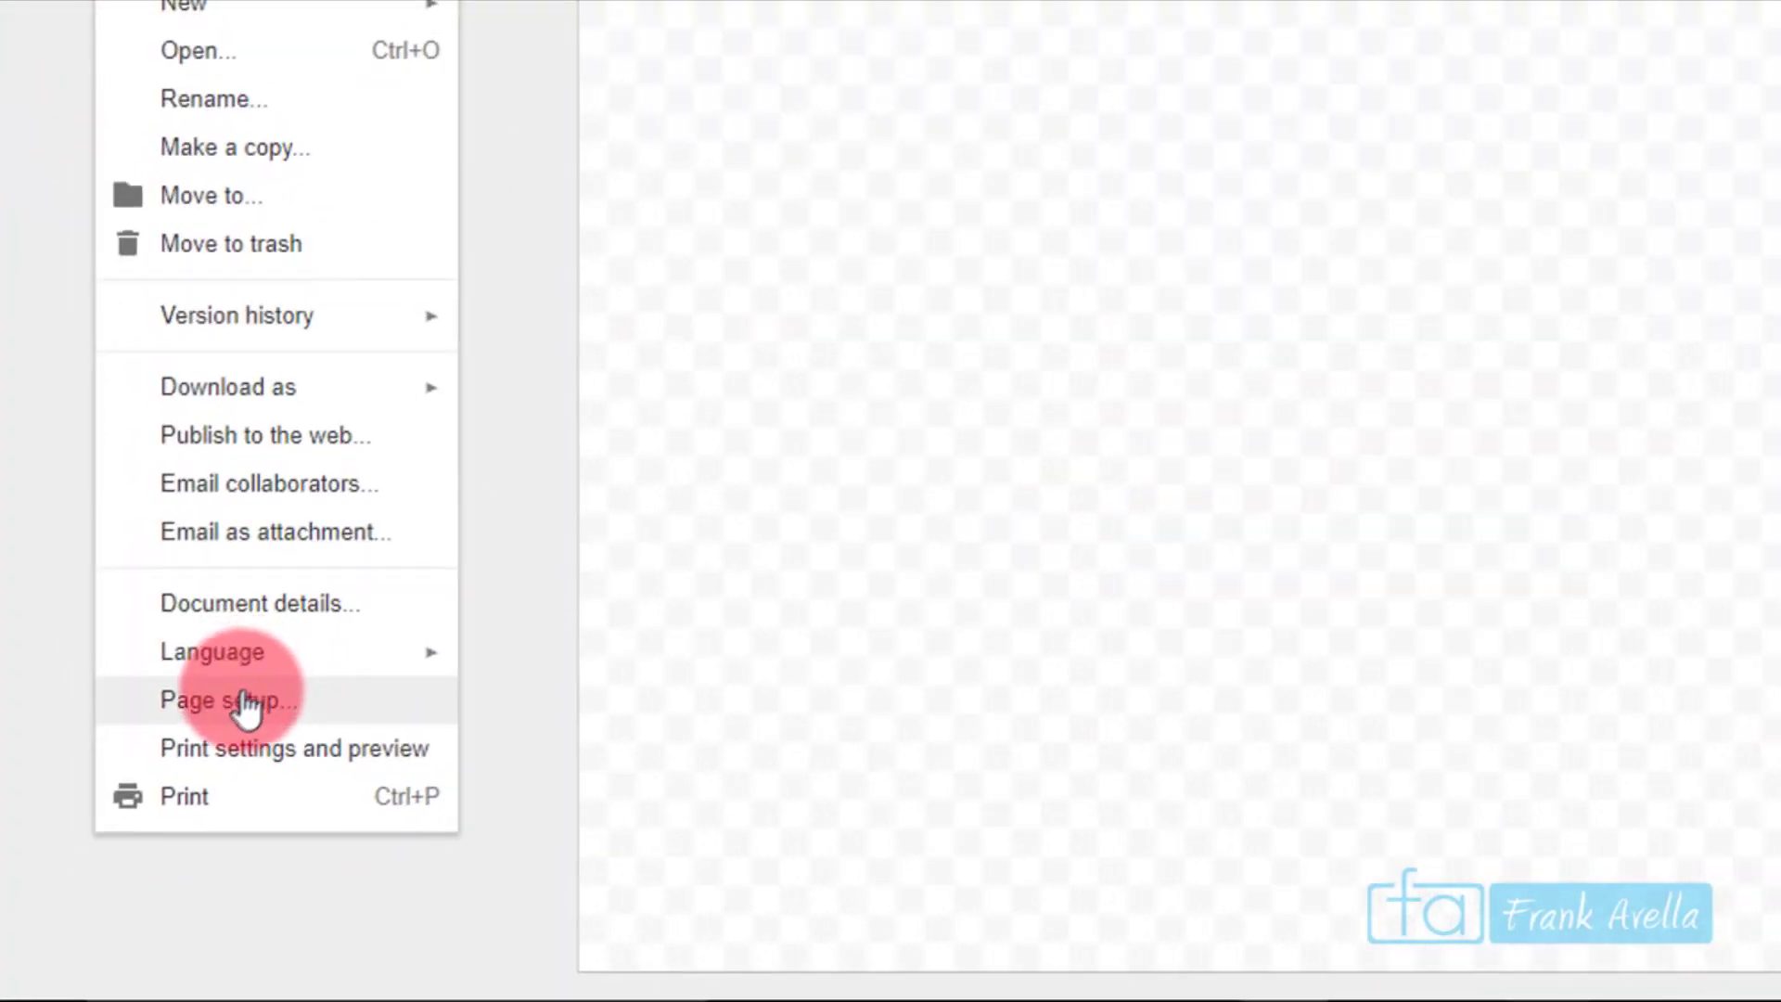
{"action": "left_click", "coordinate": [245, 700]}
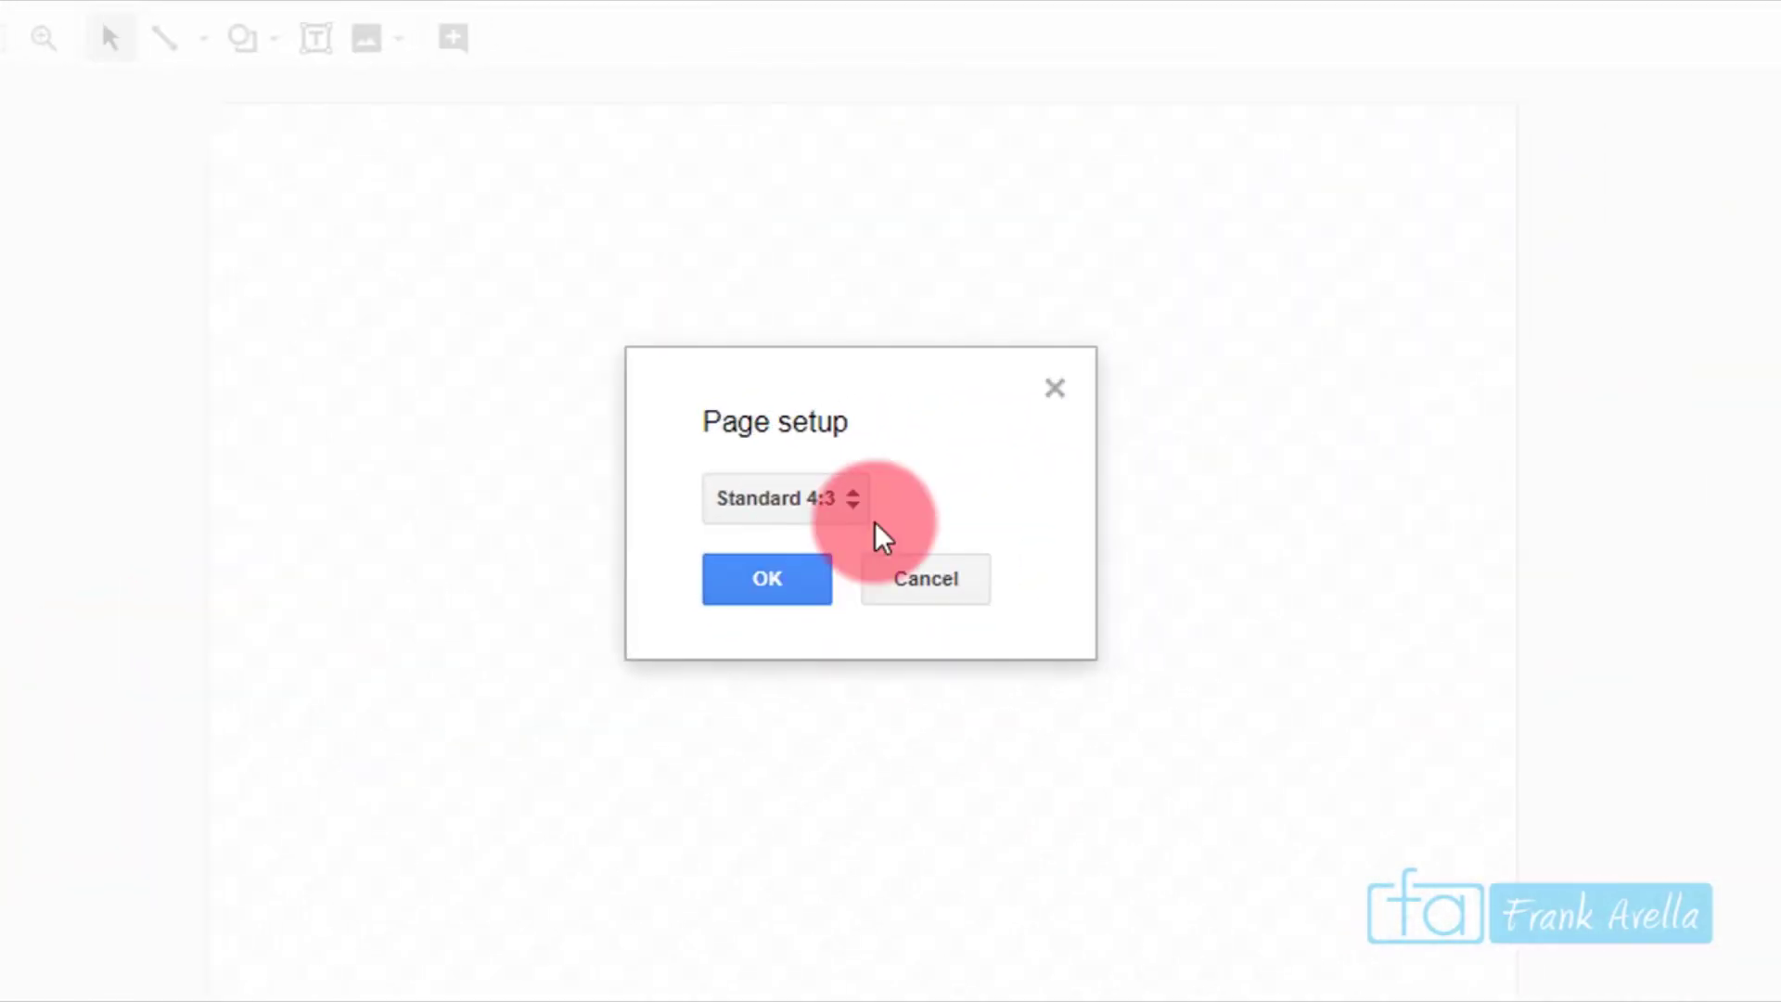
{"action": "left_click", "coordinate": [855, 502]}
{"action": "left_click", "coordinate": [795, 643]}
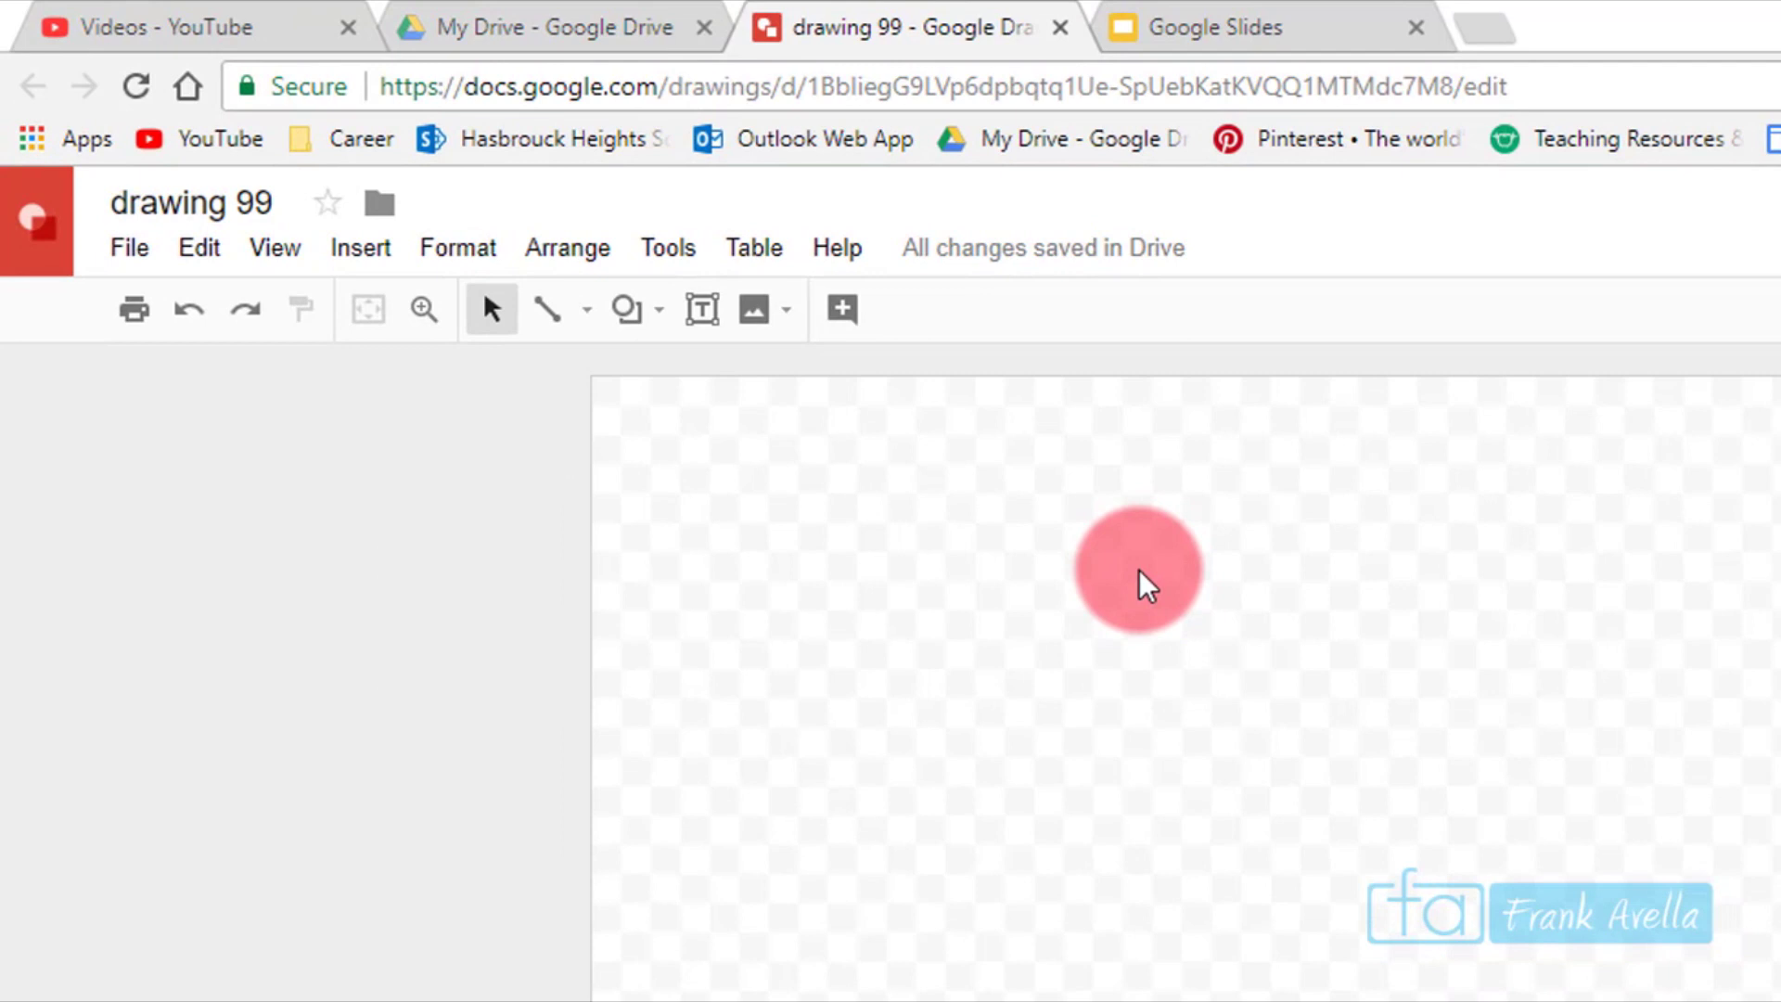
Draw a long diagonal line across the canvas with a 4px line weight.
{"action": "left_click", "coordinate": [378, 265]}
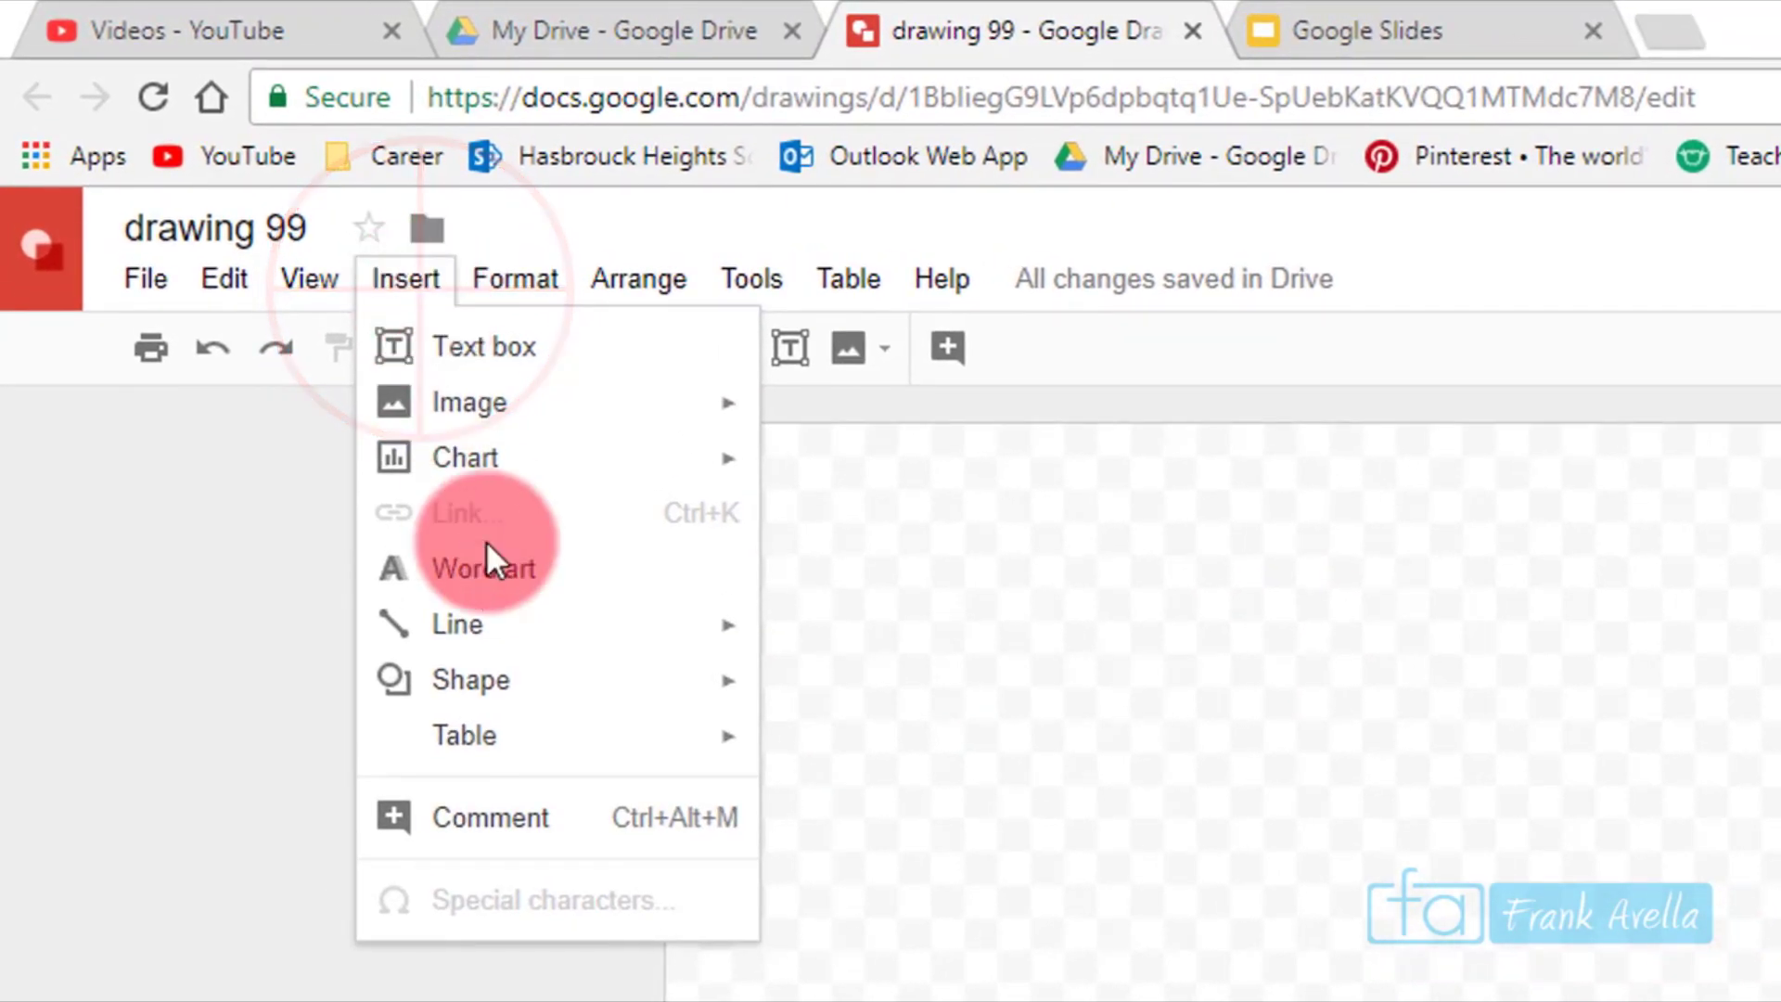
{"action": "mouse_move", "coordinate": [433, 600]}
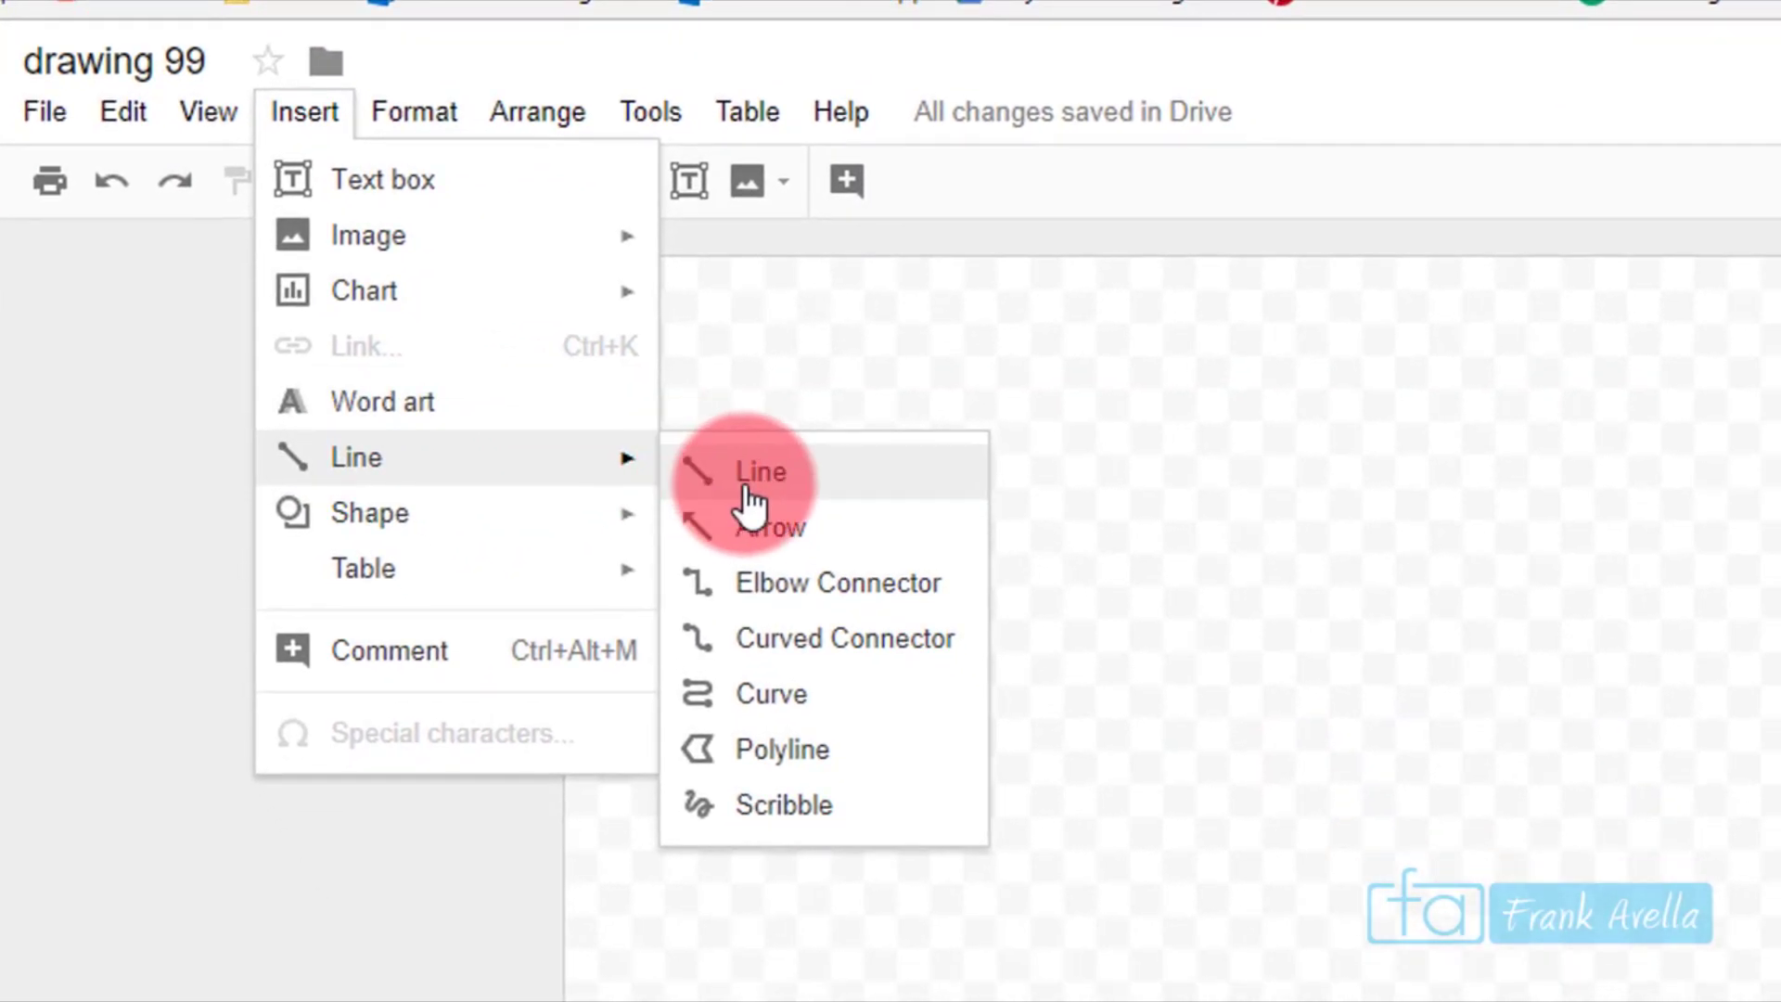
{"action": "left_click", "coordinate": [812, 593]}
{"action": "left_click_drag", "start_coordinate": [704, 485], "coordinate": [1280, 913]}
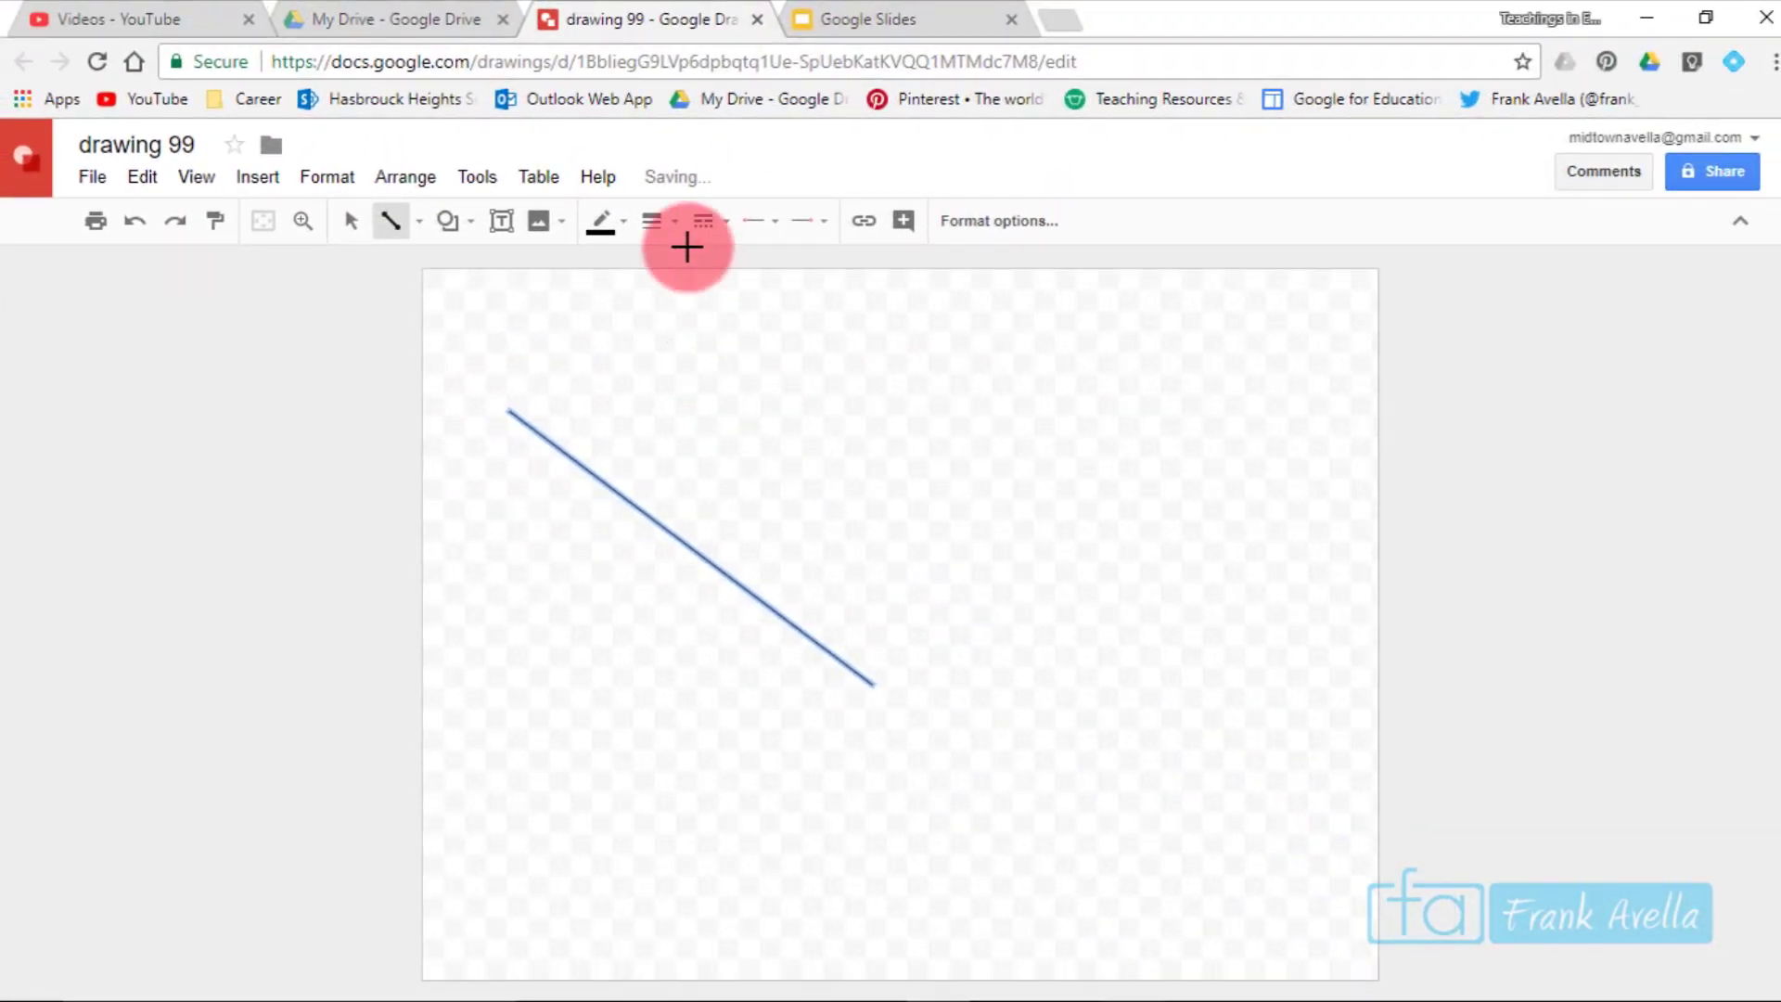
{"action": "left_click", "coordinate": [652, 220]}
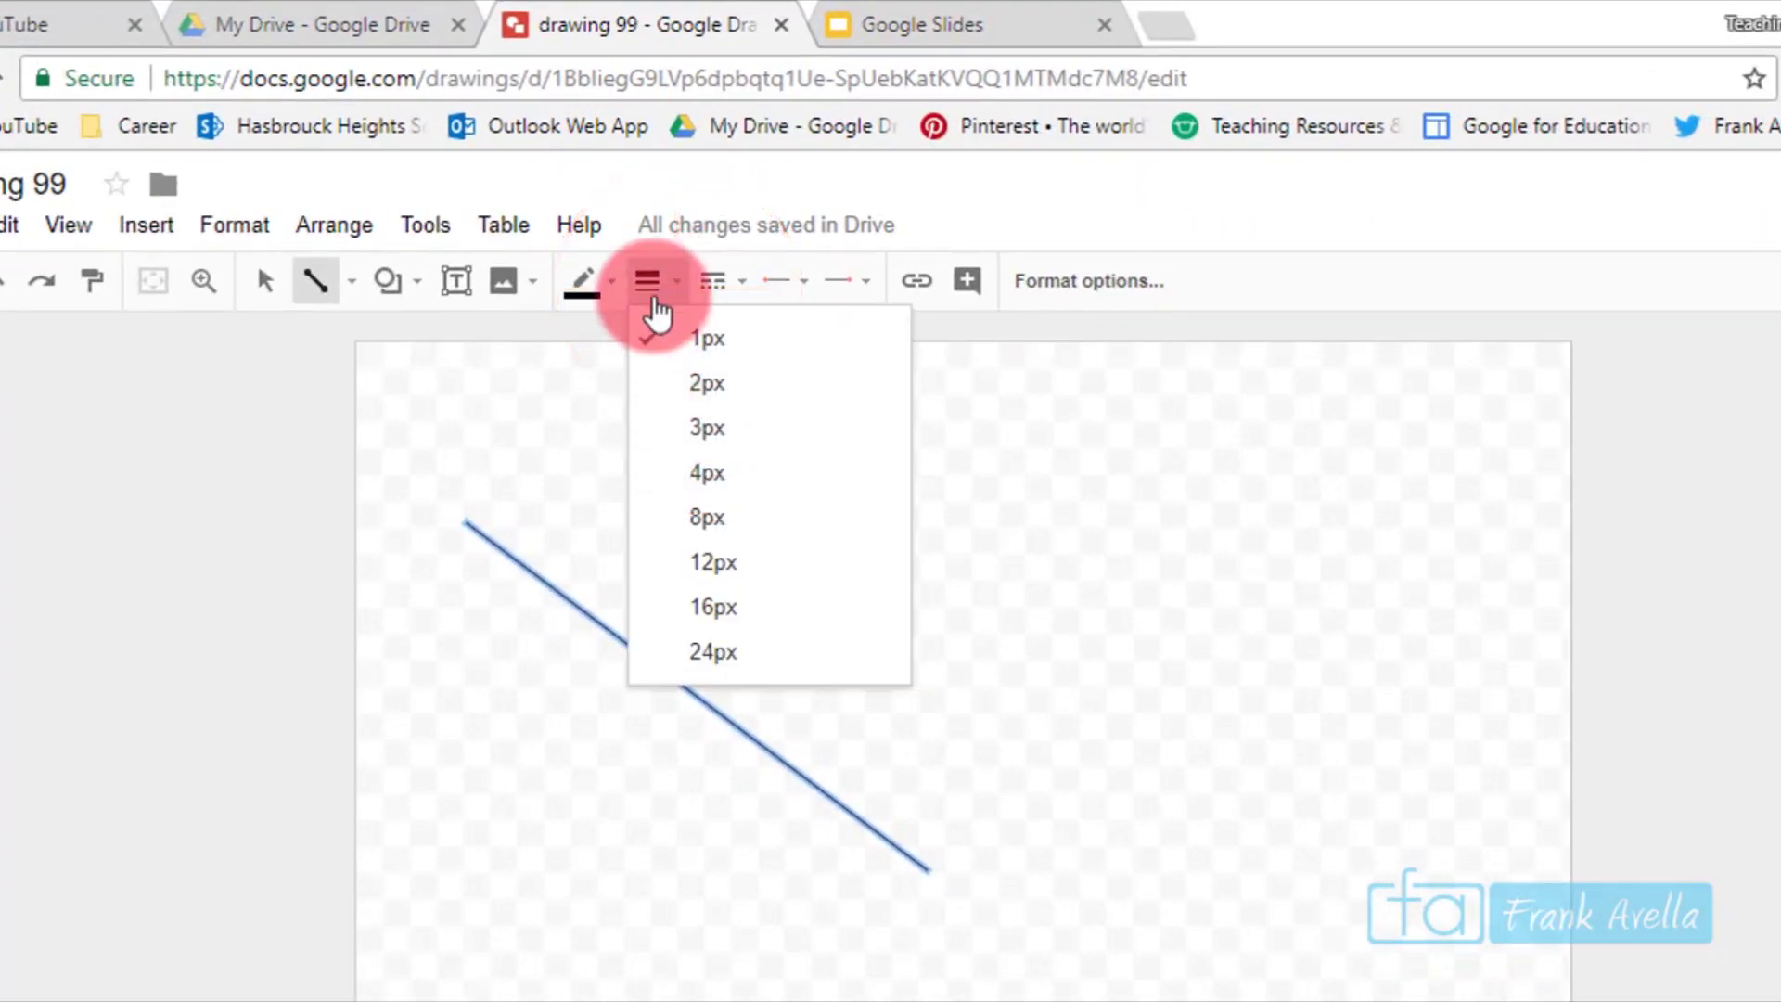
{"action": "left_click", "coordinate": [715, 473]}
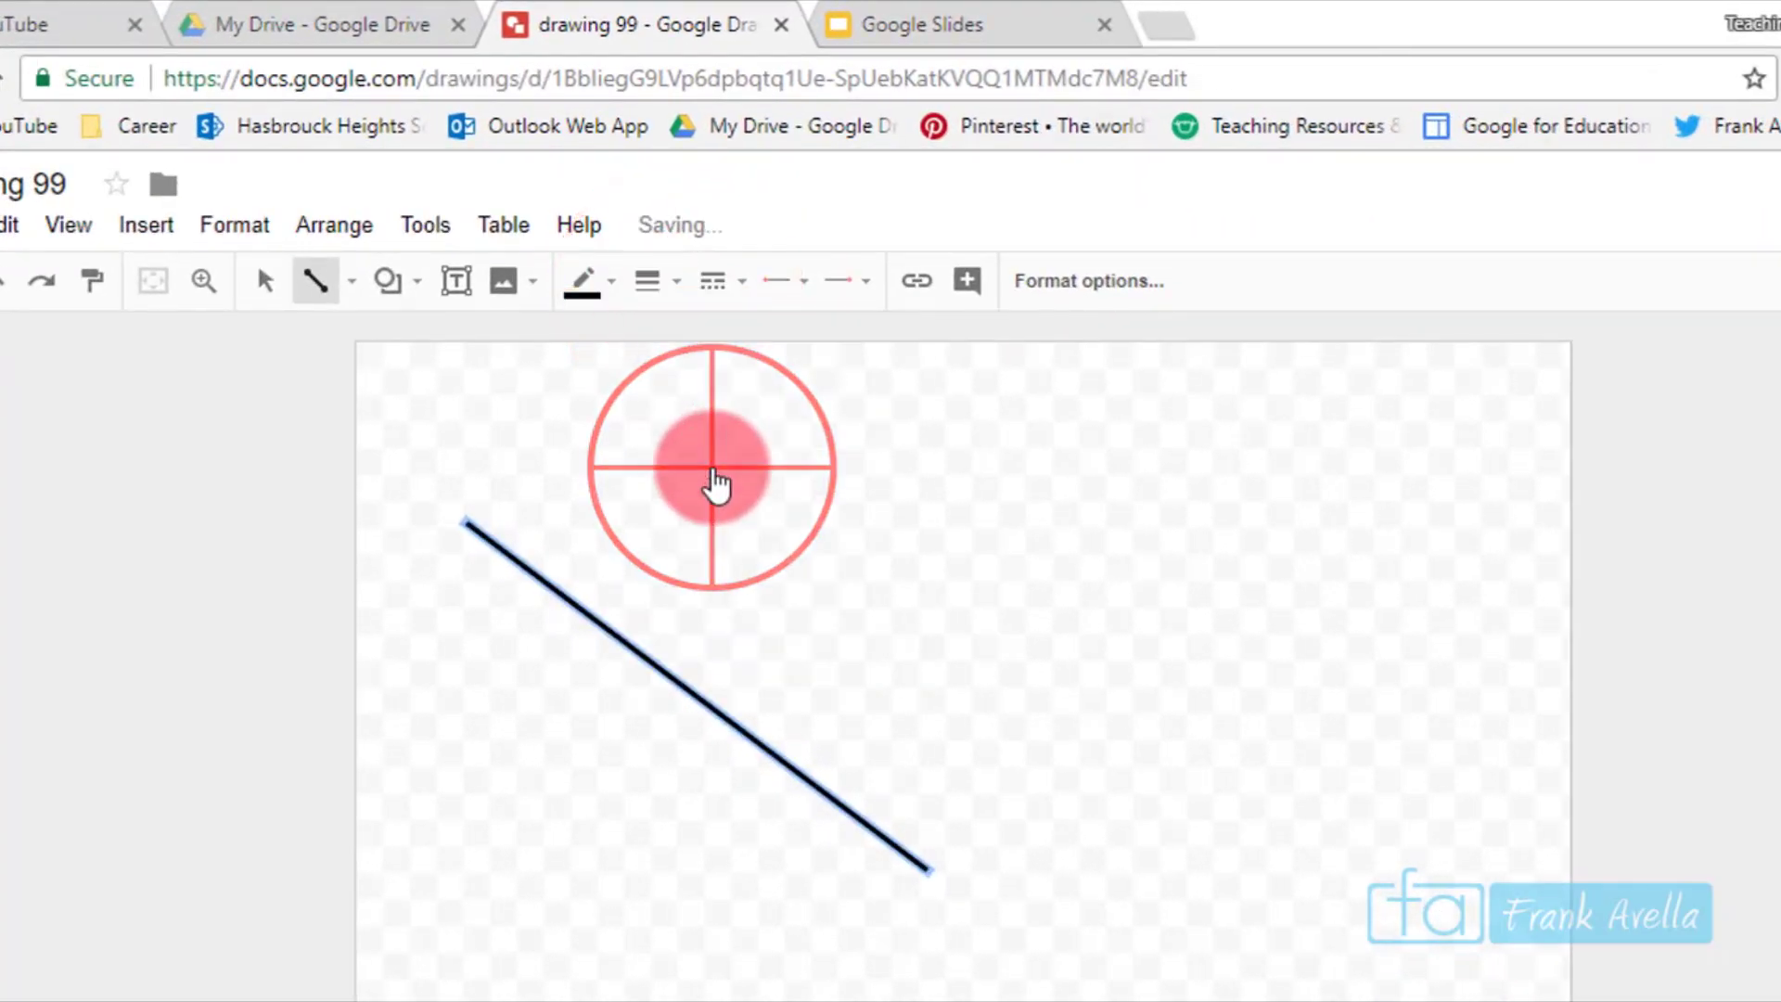
Draw a shorter second diagonal line and make it red.
{"action": "left_click_drag", "start_coordinate": [787, 640], "coordinate": [948, 800]}
{"action": "left_click", "coordinate": [591, 286]}
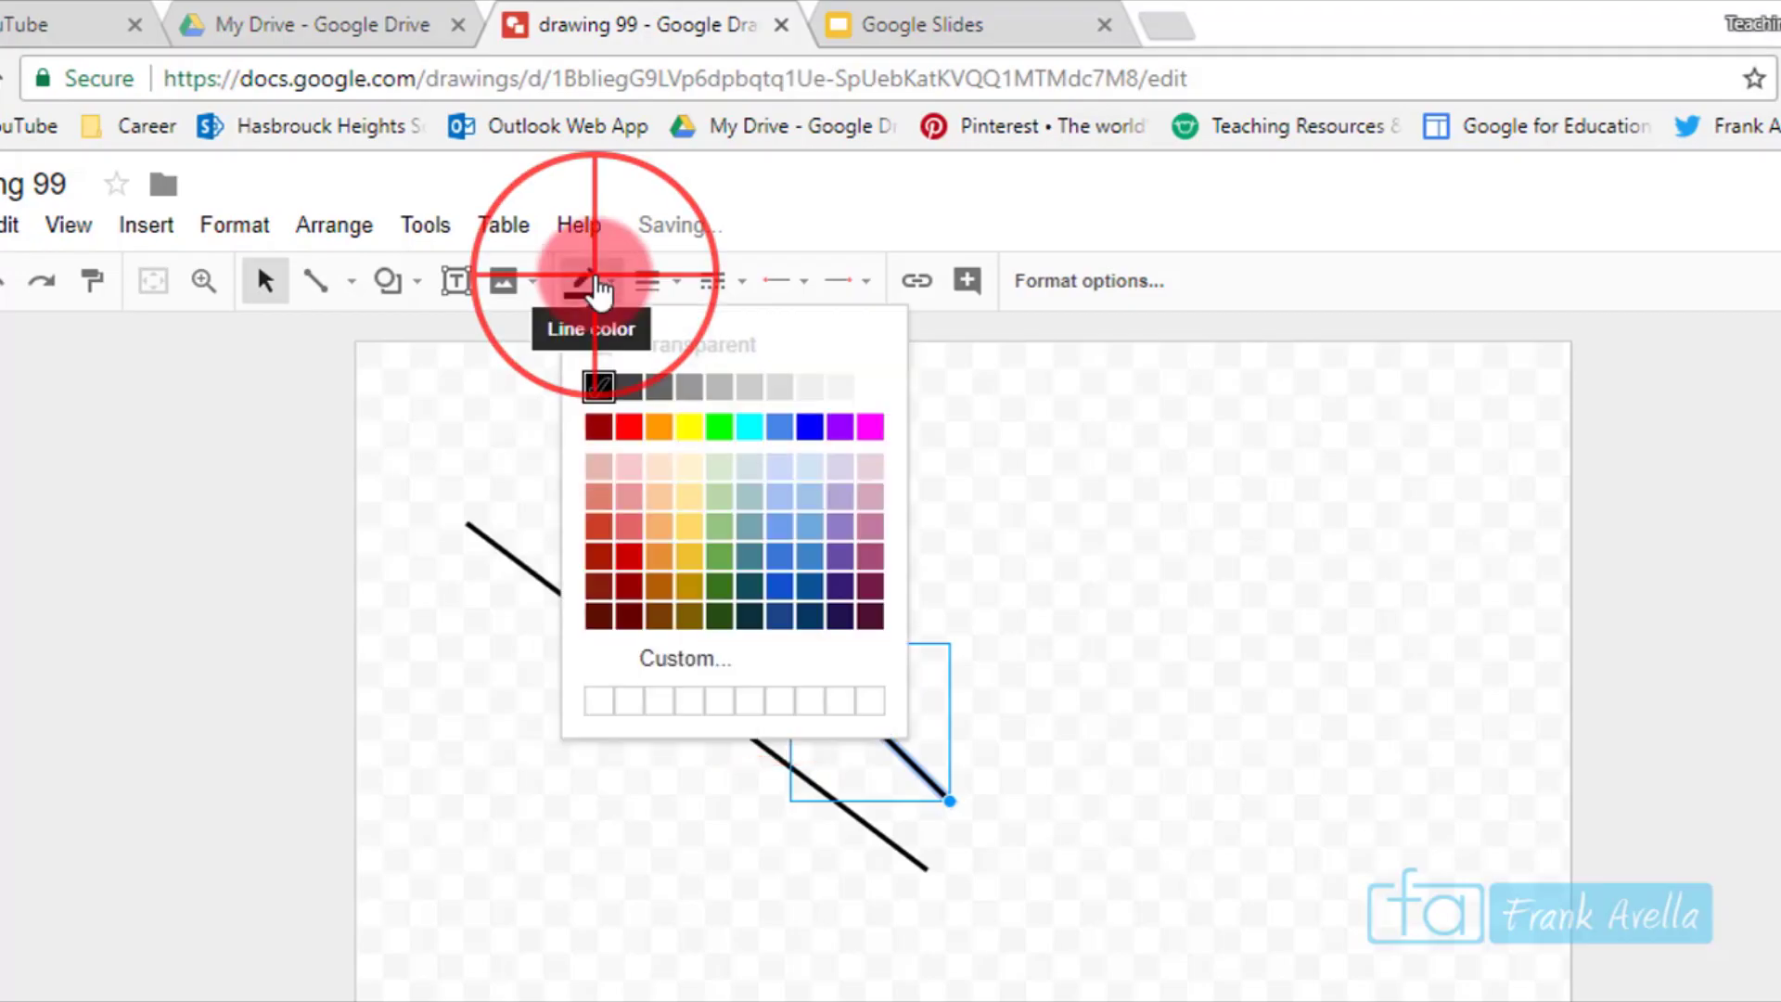
{"action": "left_click", "coordinate": [629, 426]}
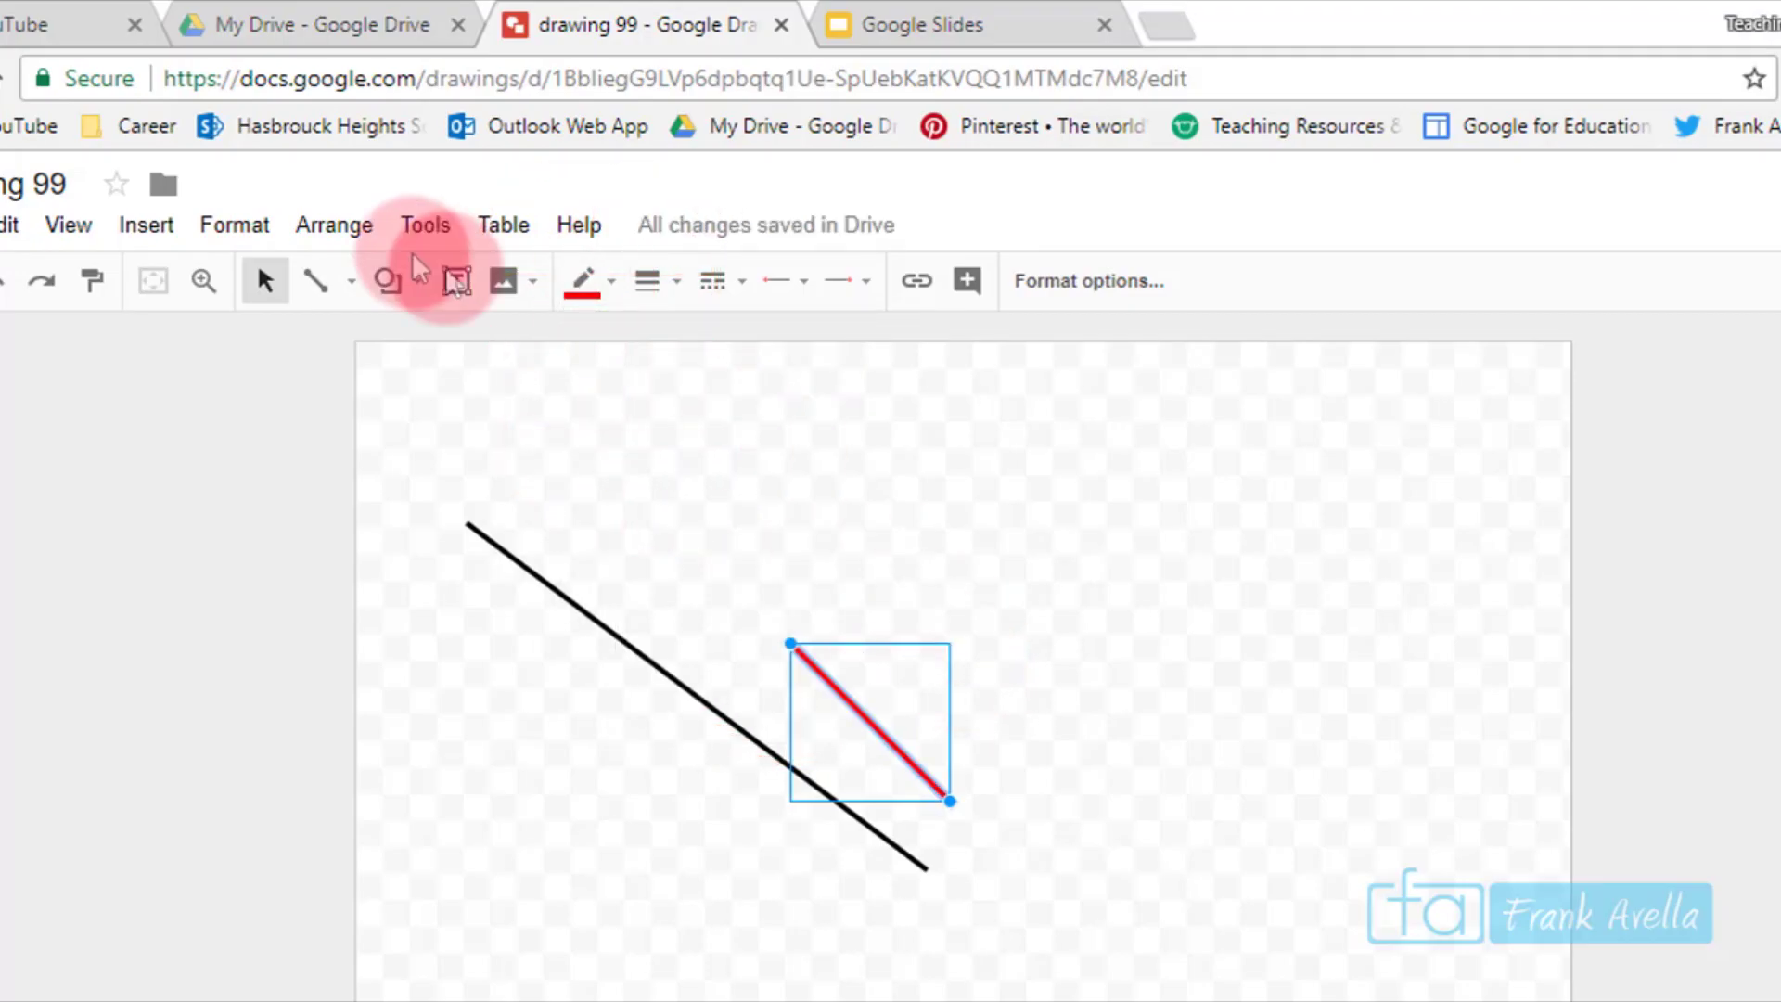
{"action": "left_click", "coordinate": [148, 224]}
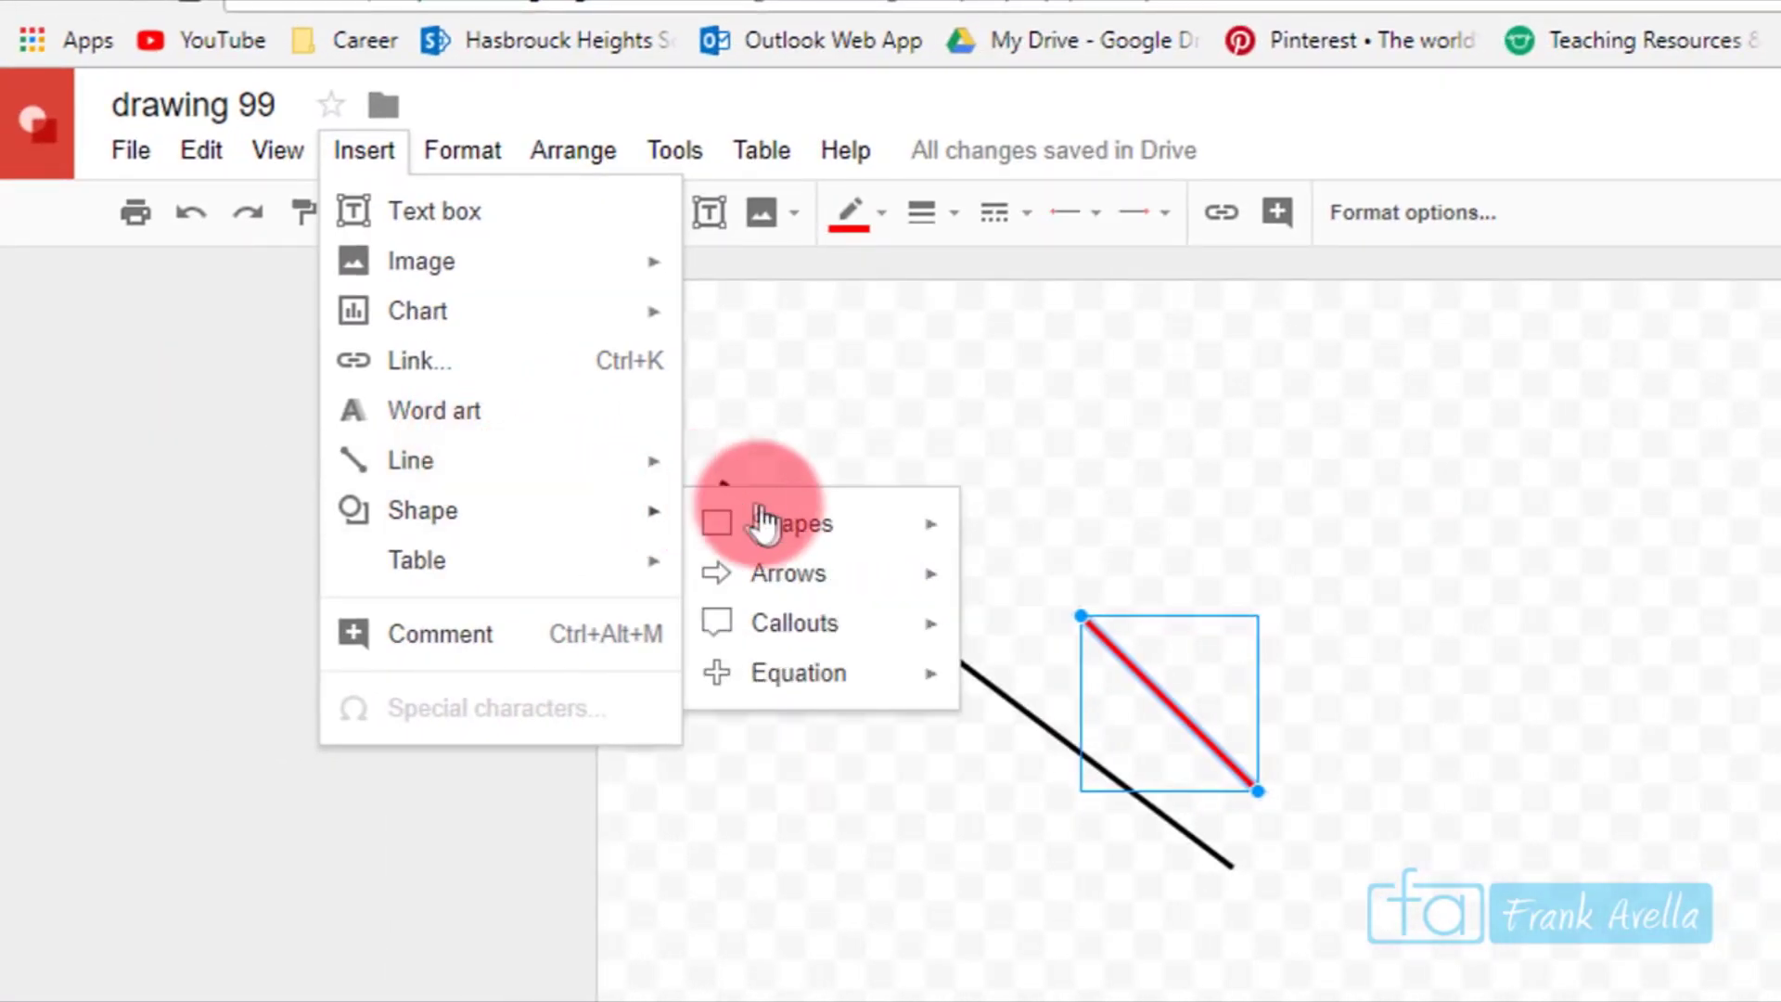
Draw a red curved line on the canvas with the Curve tool.
{"action": "mouse_move", "coordinate": [638, 482]}
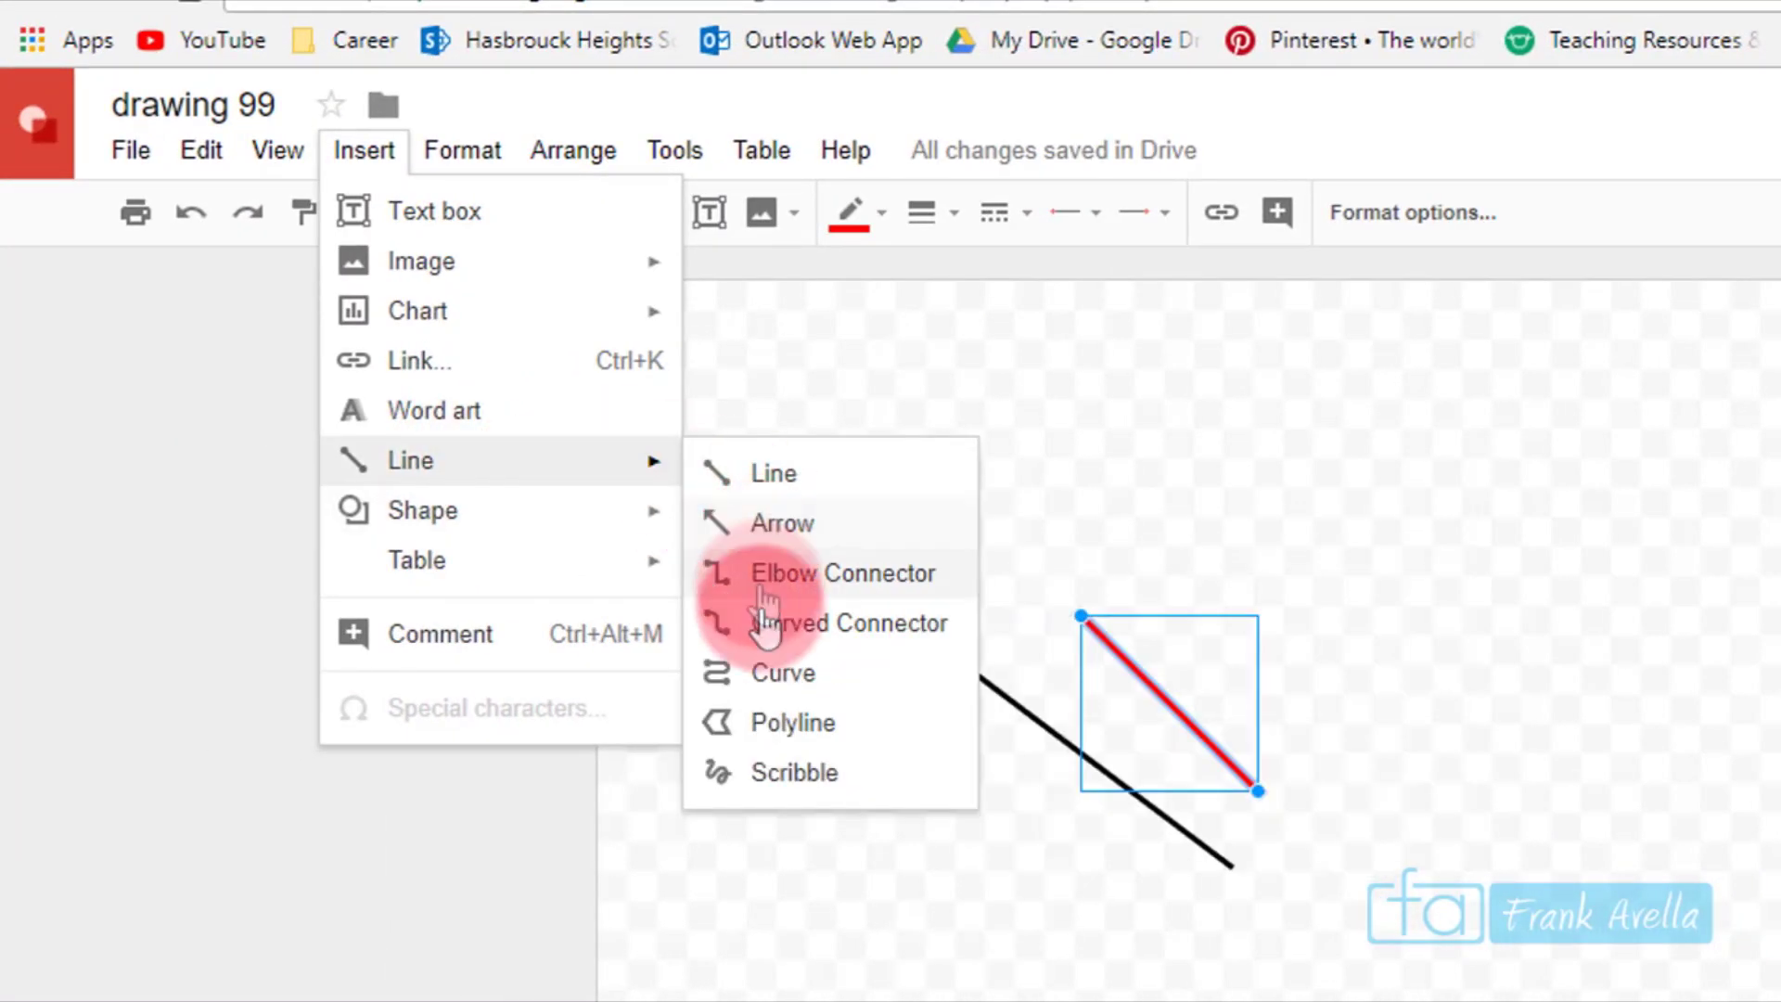
{"action": "left_click", "coordinate": [766, 685]}
{"action": "left_click", "coordinate": [911, 417]}
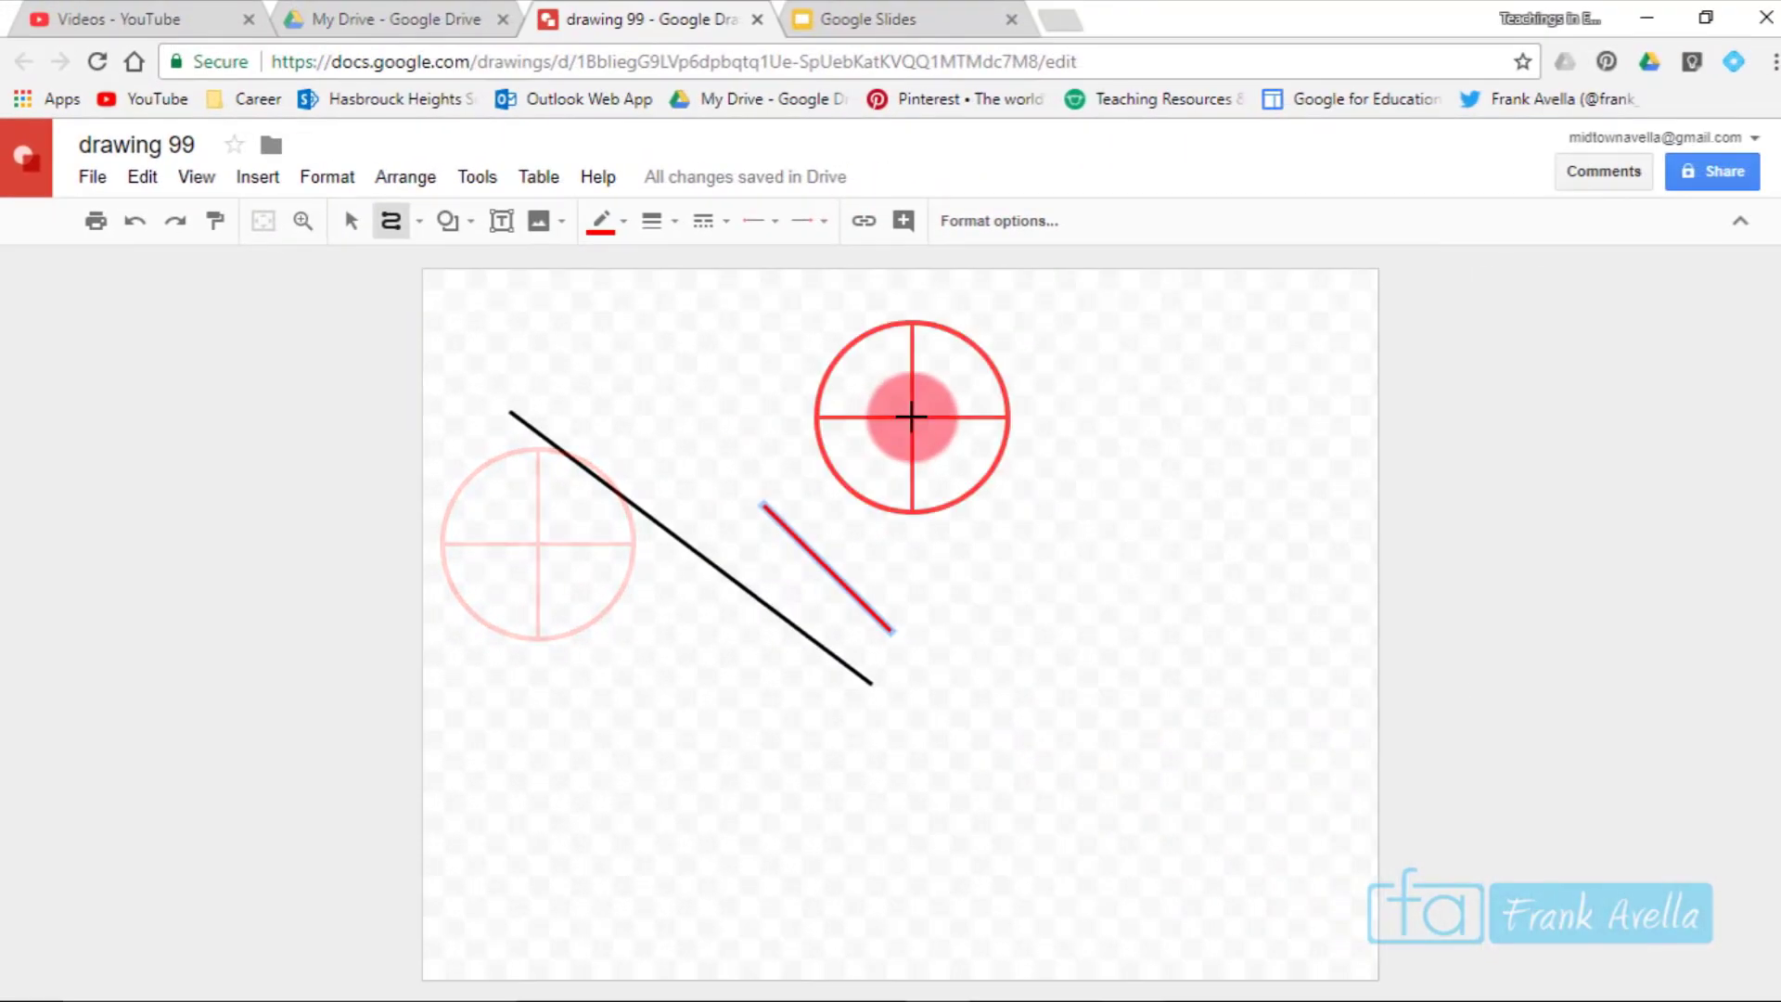
{"action": "left_click", "coordinate": [1156, 448]}
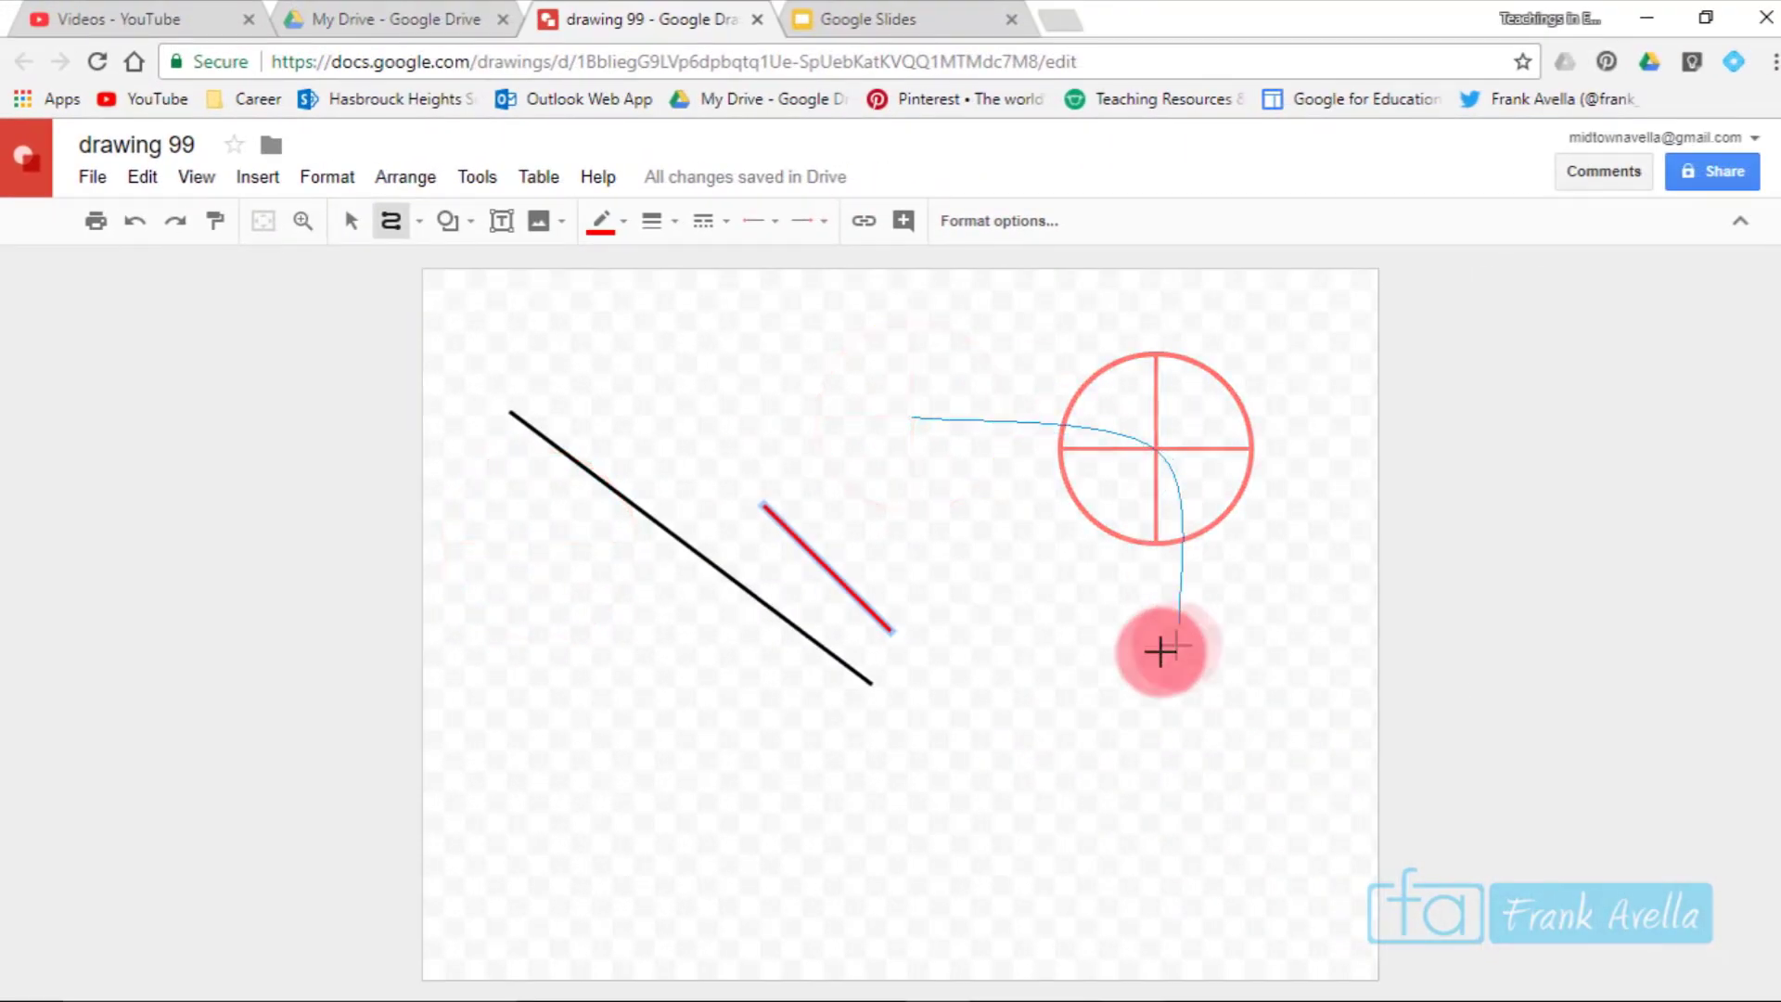
{"action": "double_click", "coordinate": [1032, 621]}
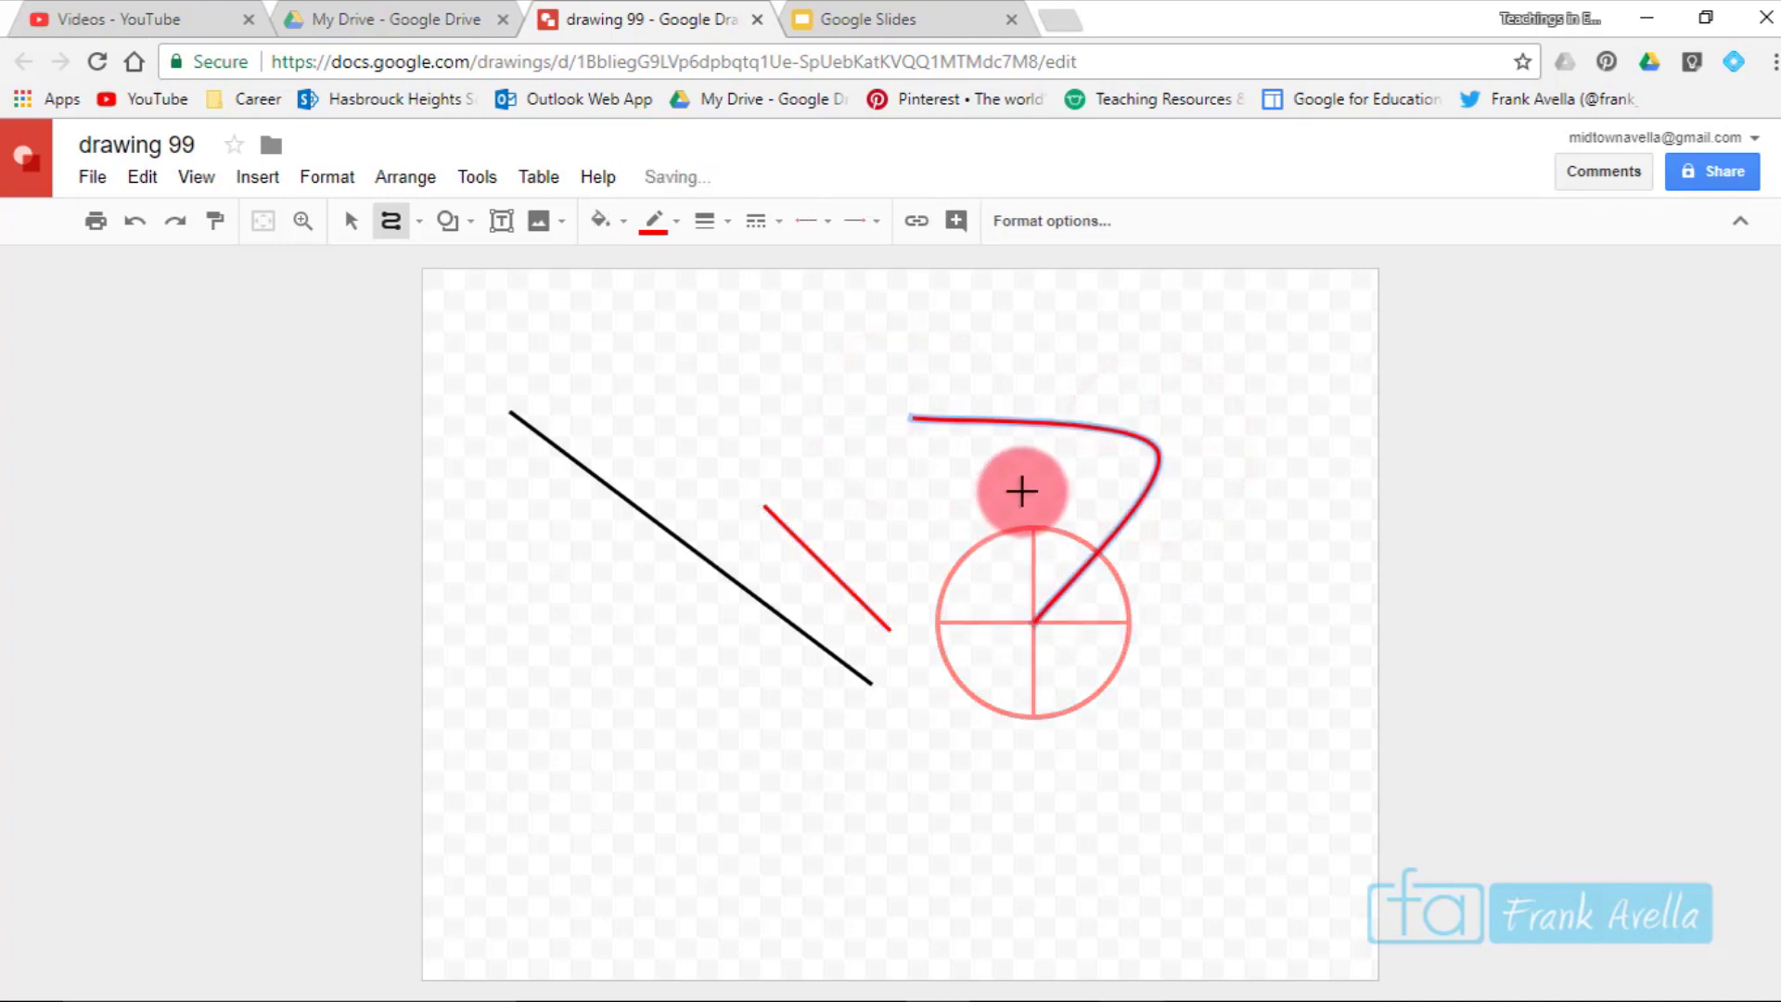
Draw a closed curvy shape, filled green with a red outline, over the black line.
{"action": "left_click", "coordinate": [839, 418]}
{"action": "left_click", "coordinate": [648, 556]}
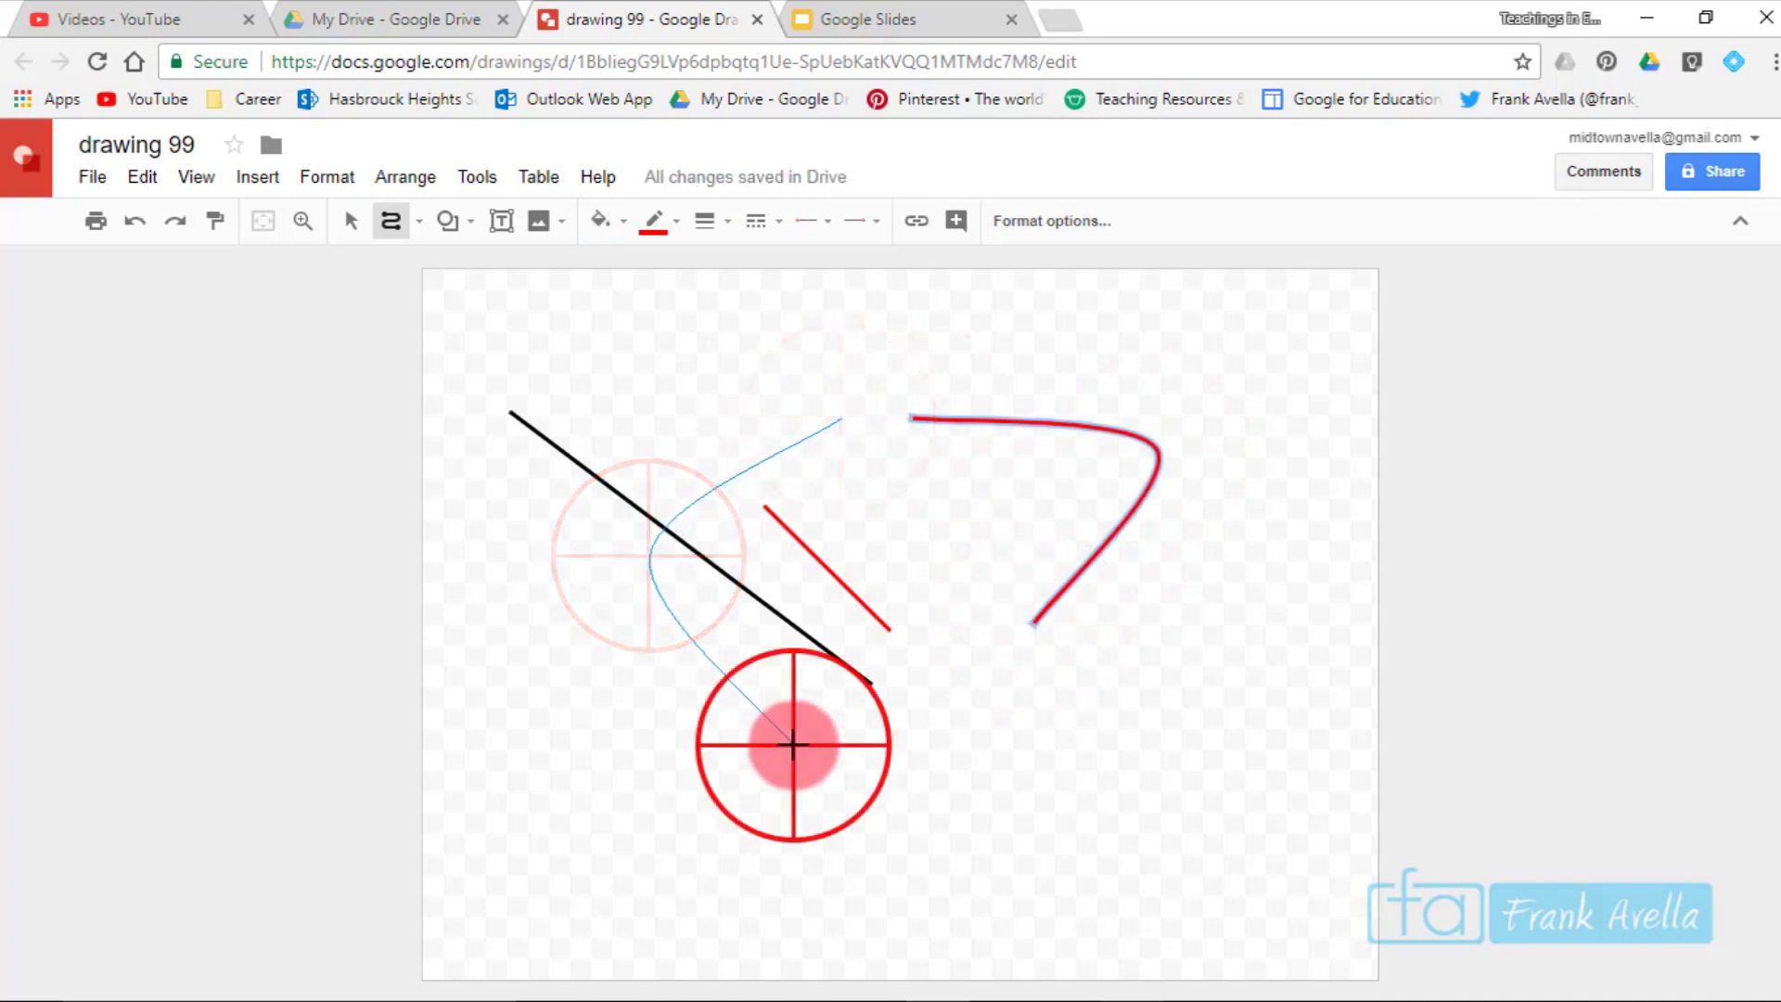
{"action": "left_click", "coordinate": [793, 745]}
{"action": "left_click", "coordinate": [762, 530]}
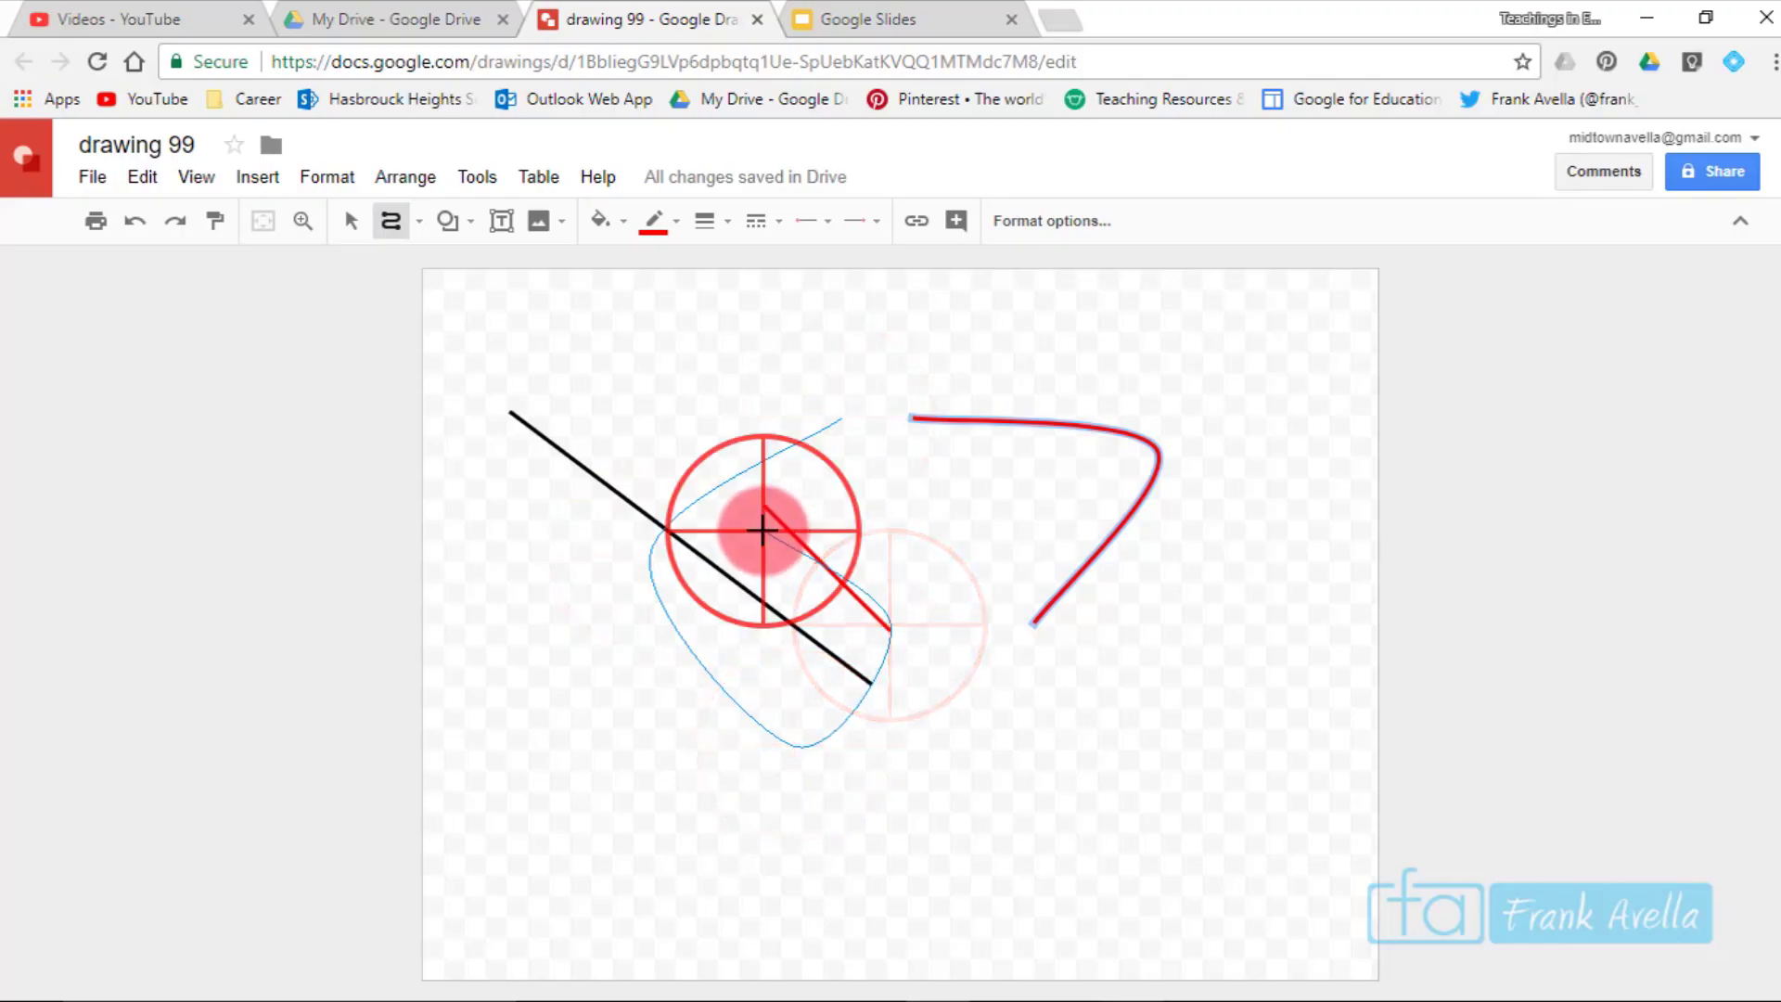
{"action": "left_click", "coordinate": [833, 414]}
{"action": "mouse_move", "coordinate": [833, 414]}
{"action": "left_mouse_down"}
{"action": "mouse_move", "coordinate": [938, 723]}
{"action": "mouse_move", "coordinate": [845, 428]}
{"action": "left_mouse_up"}
{"action": "left_click", "coordinate": [843, 425]}
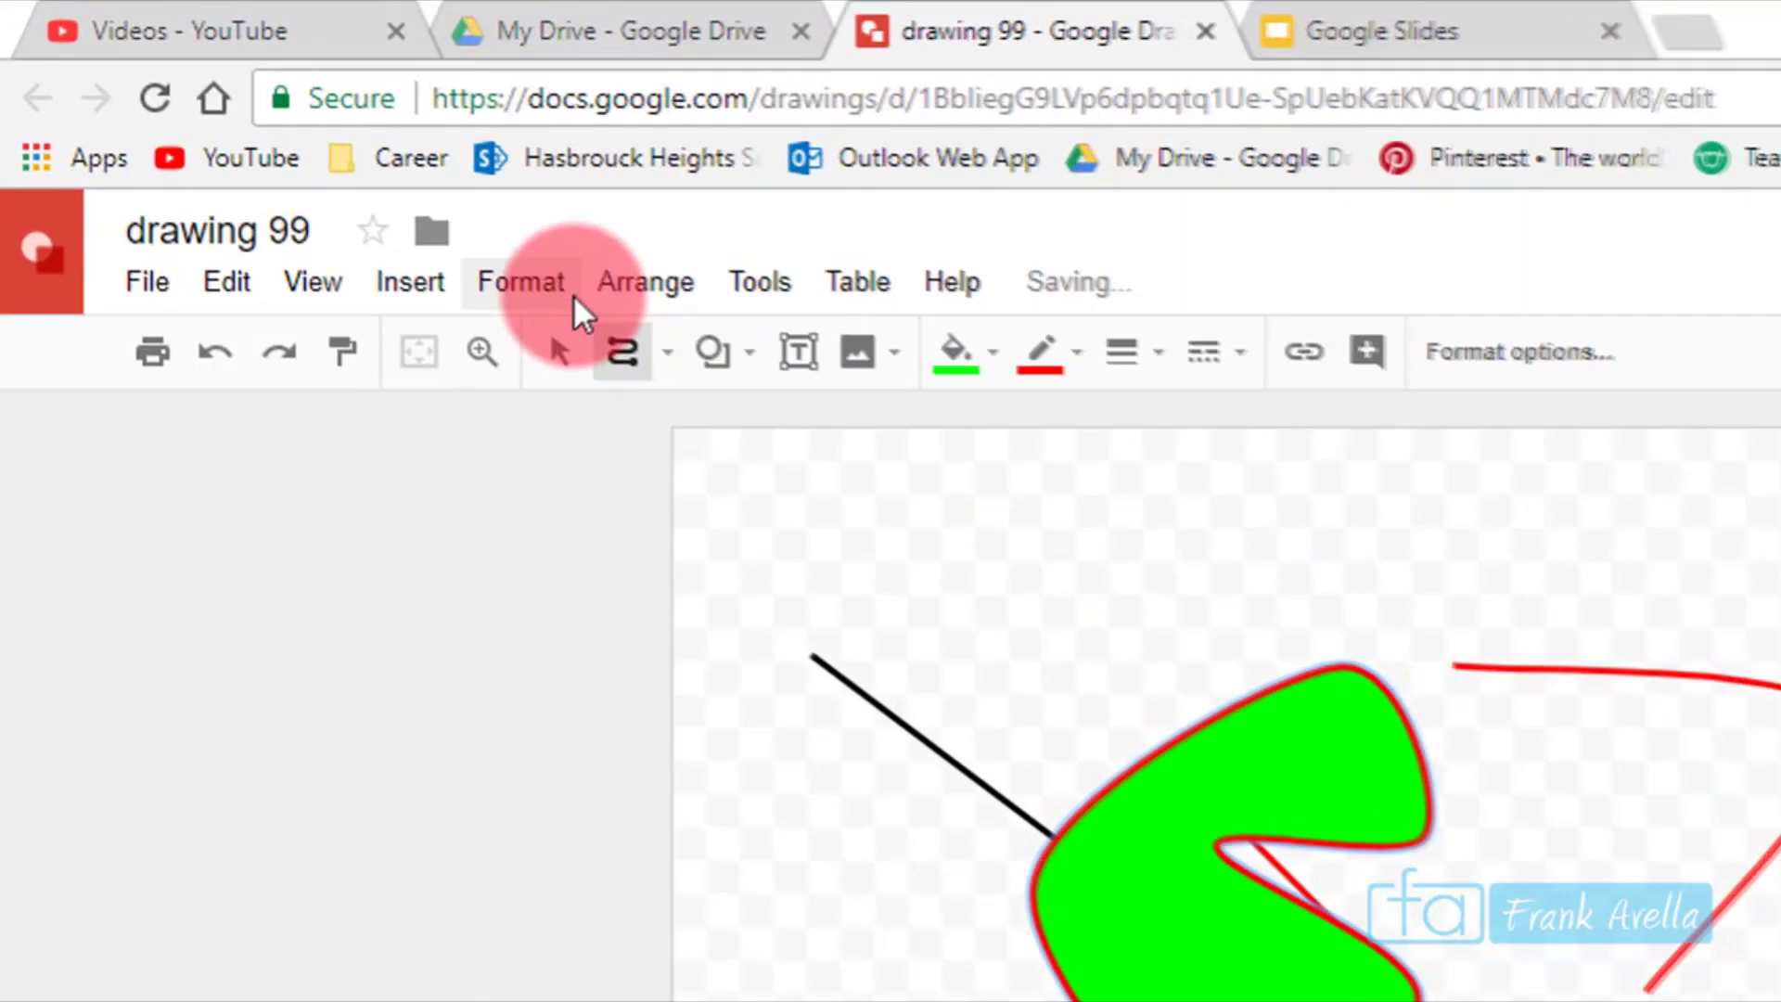
Draw a yellow triangle with a thick black outline at the canvas's lower right.
{"action": "left_click", "coordinate": [415, 281]}
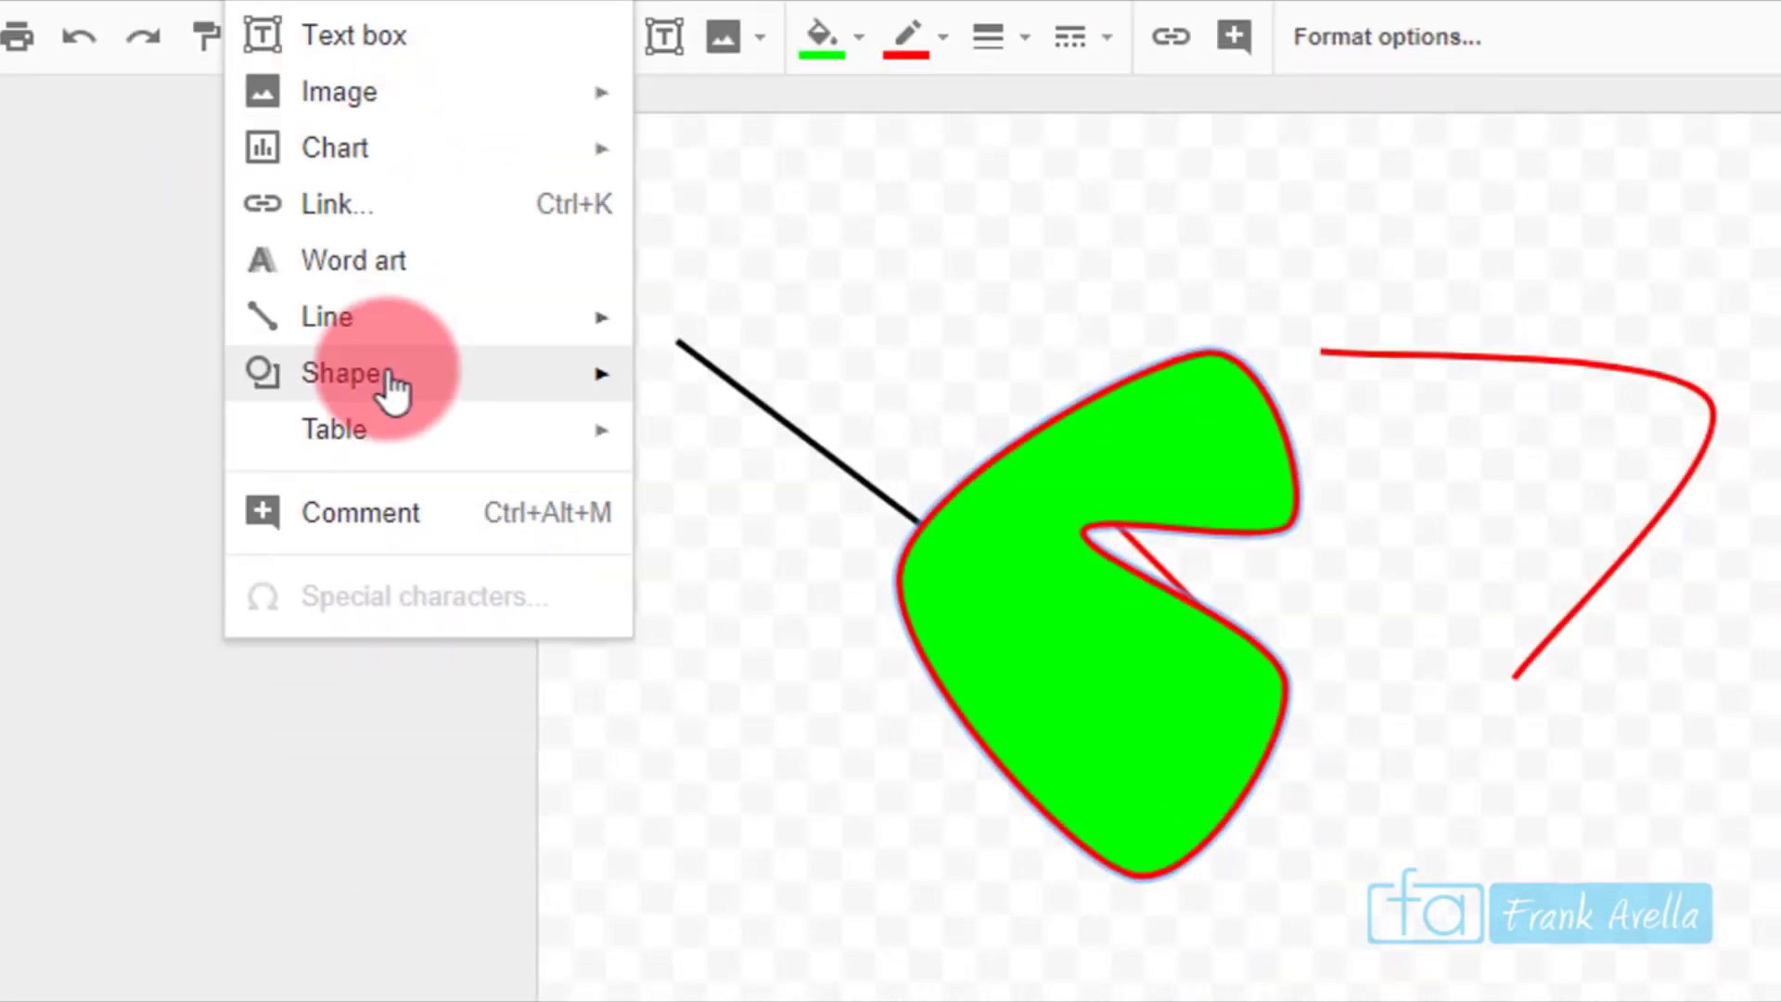
{"action": "mouse_move", "coordinate": [389, 388]}
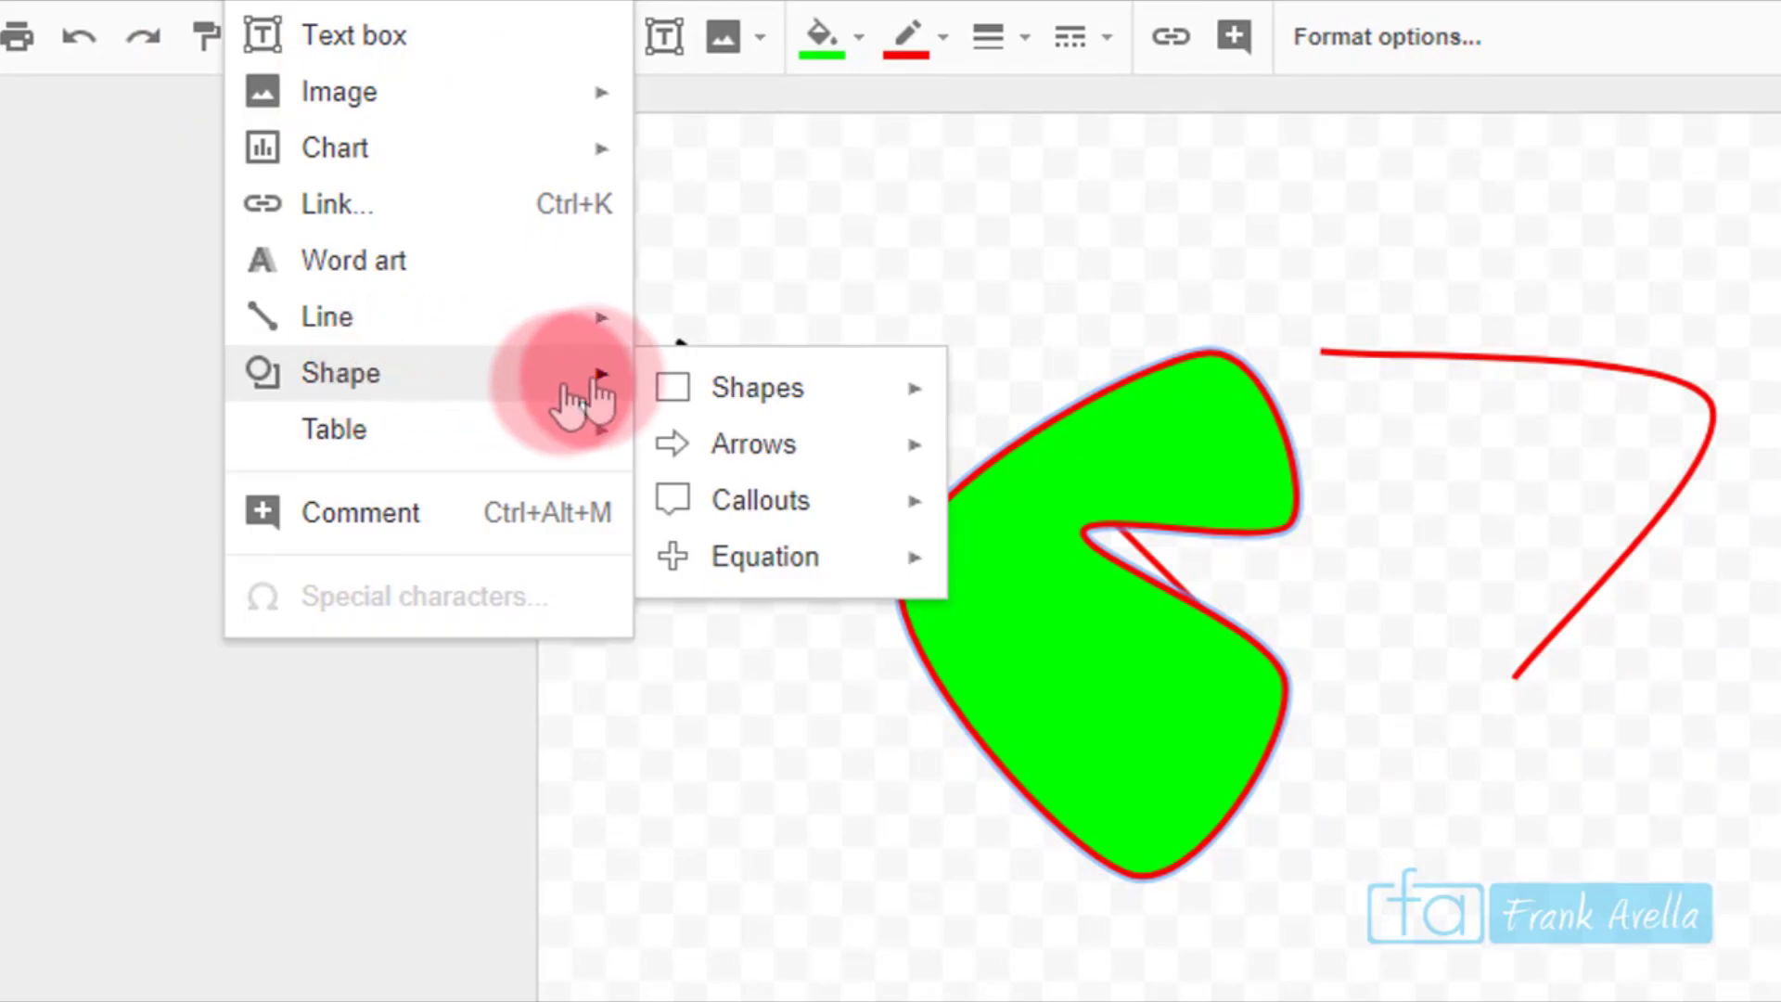
{"action": "mouse_move", "coordinate": [772, 557]}
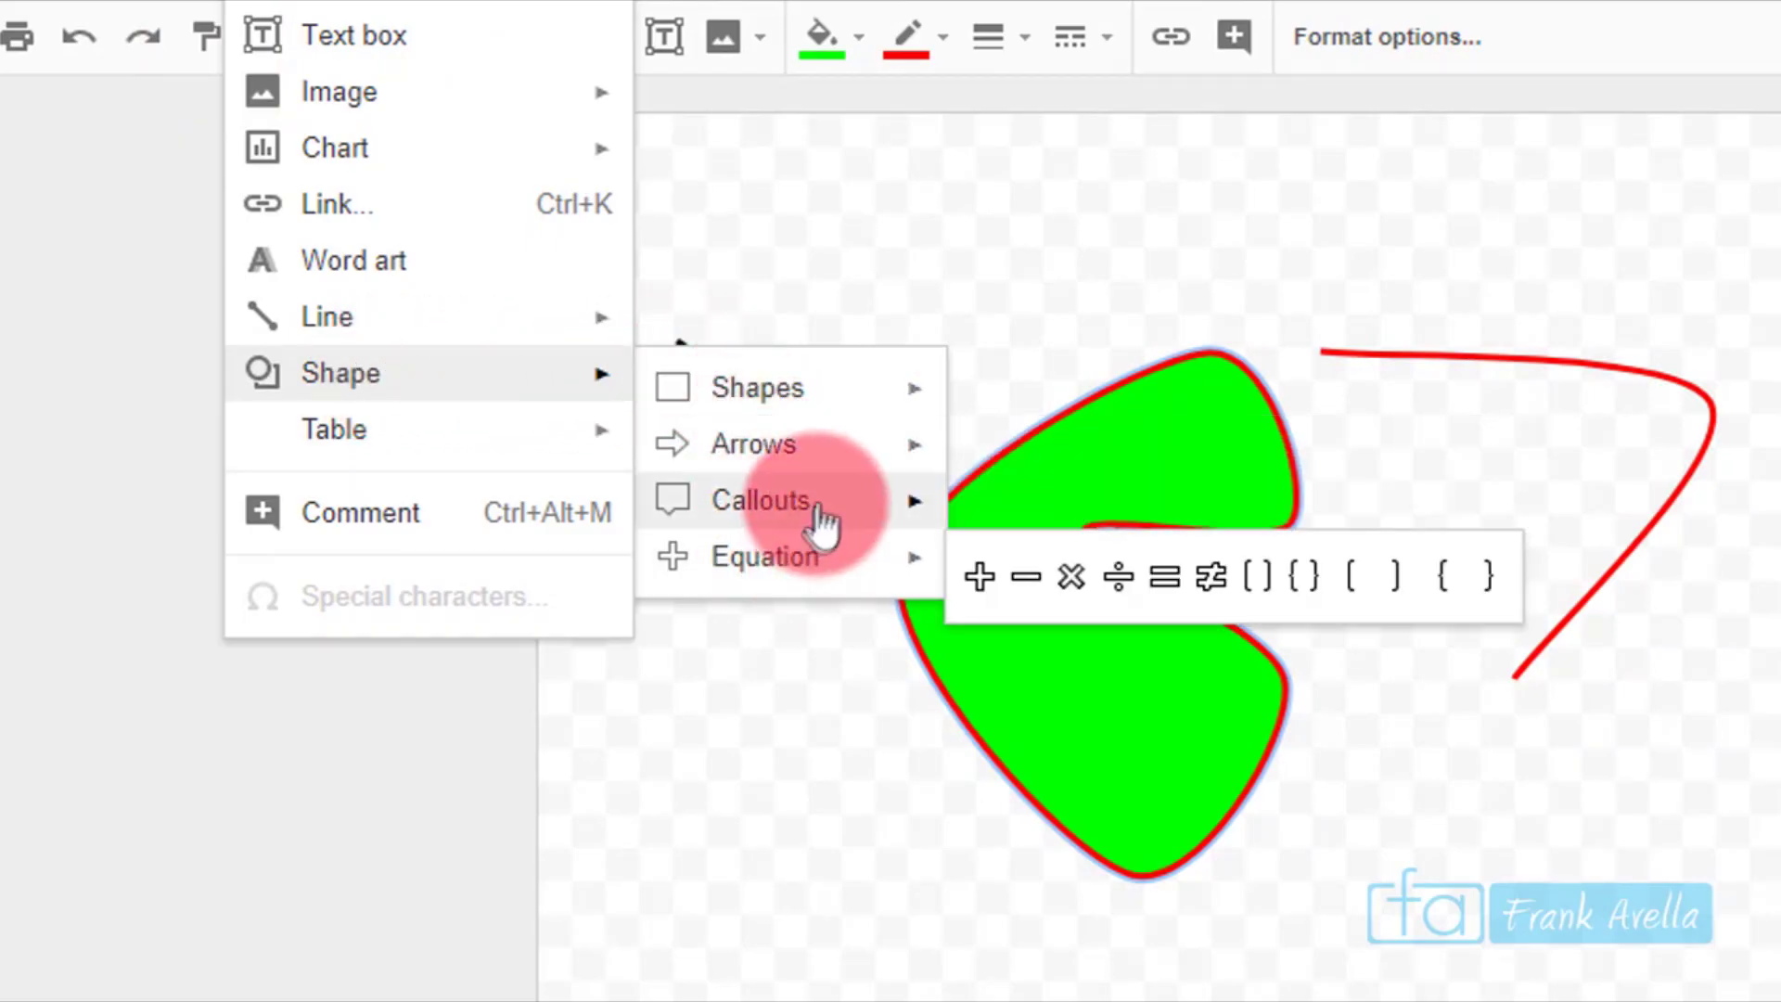
{"action": "mouse_move", "coordinate": [849, 394]}
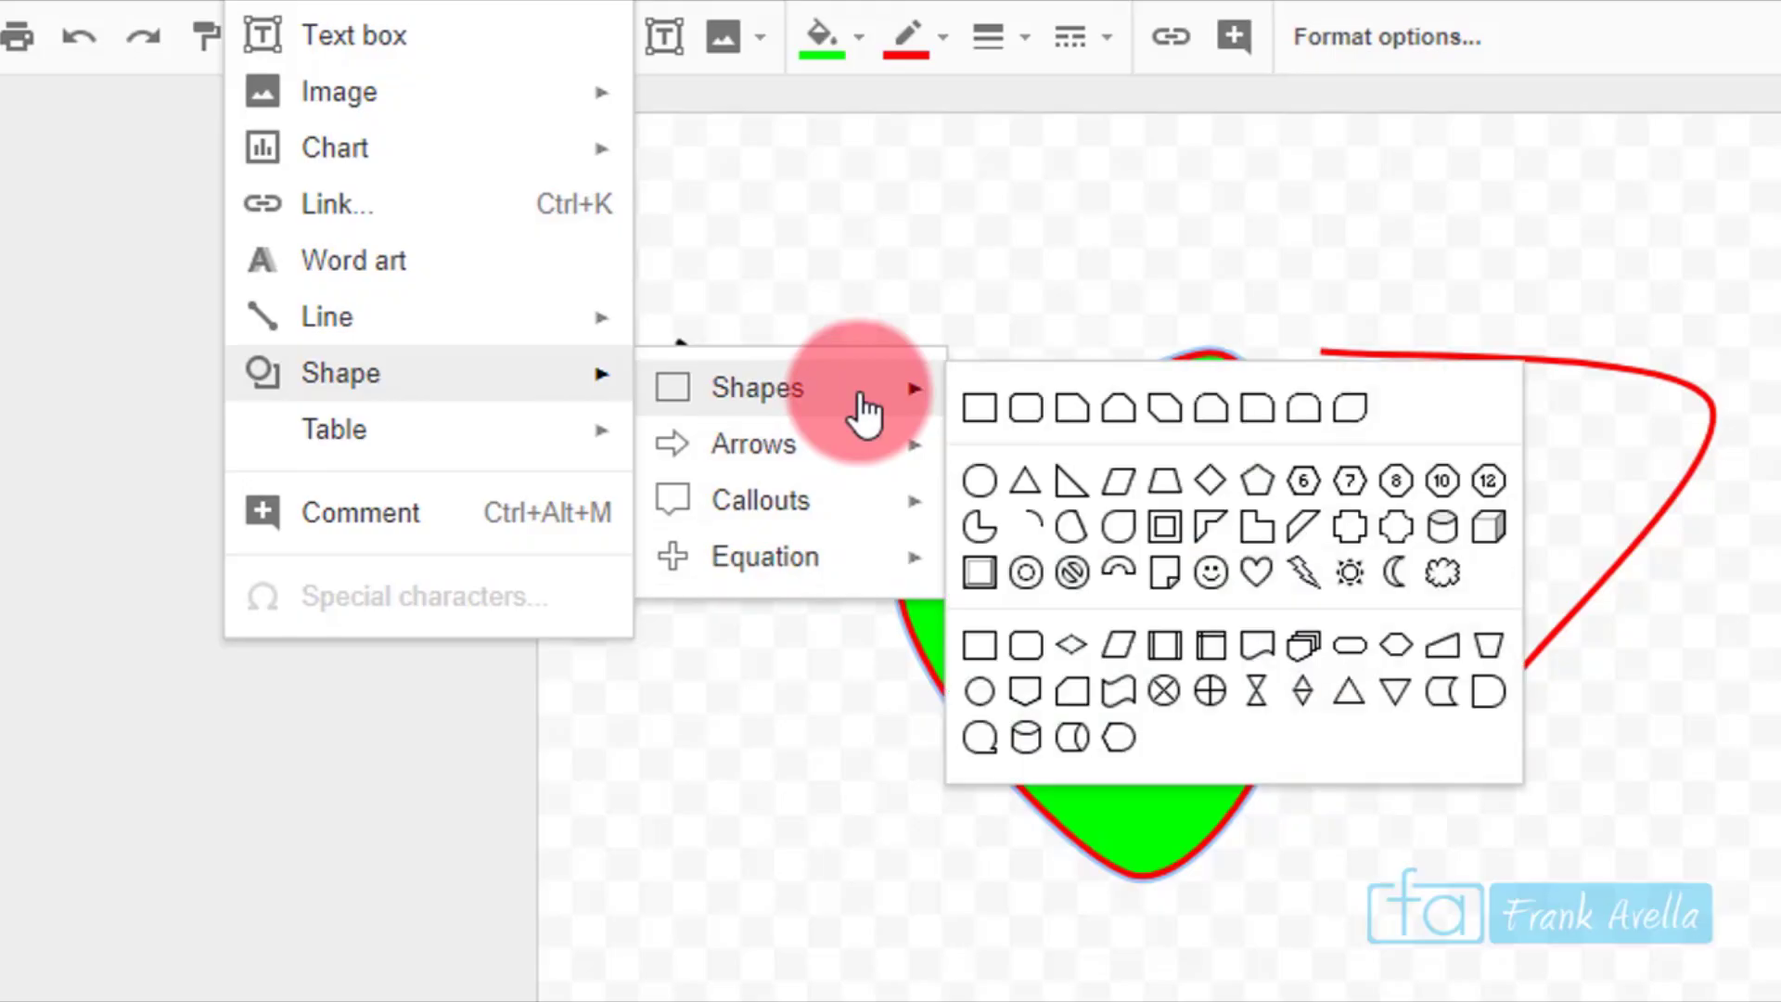
{"action": "left_click", "coordinate": [1026, 485]}
{"action": "left_click_drag", "start_coordinate": [1029, 784], "coordinate": [1210, 578]}
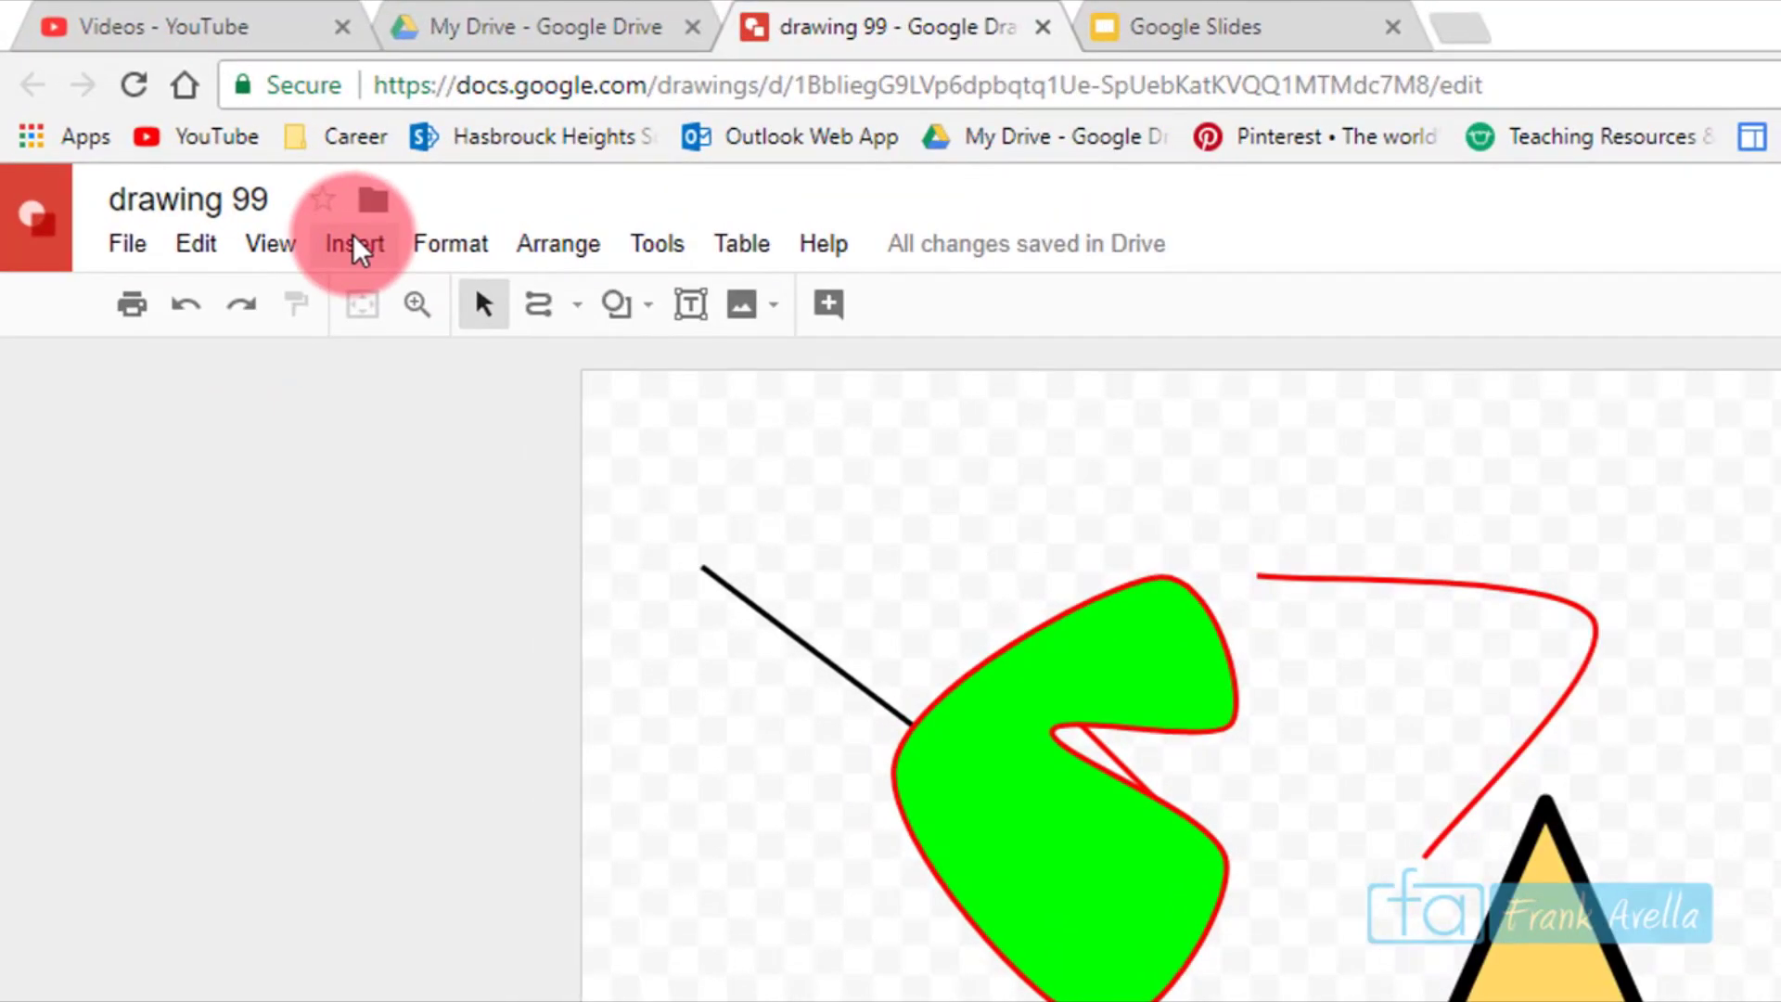
{"action": "left_click", "coordinate": [352, 234]}
{"action": "left_click", "coordinate": [353, 234]}
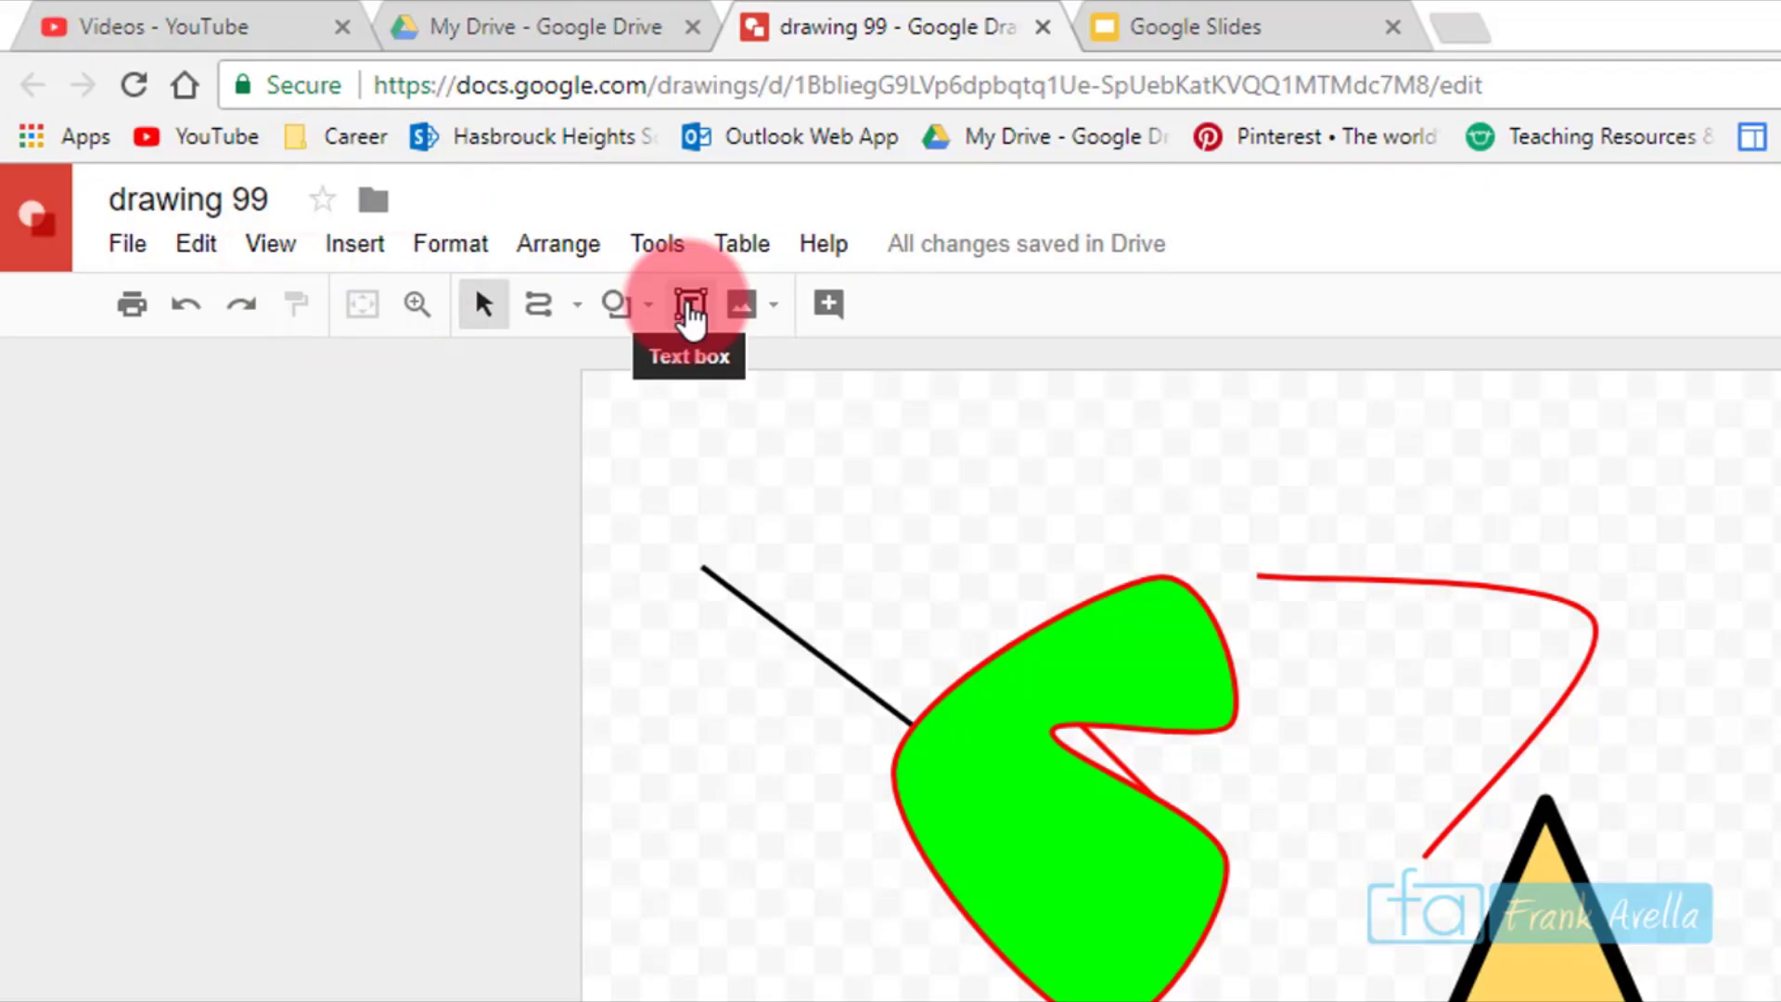
Add a text box reading 'This is using the text box', narrowed to wrap, at the lower left.
{"action": "left_click", "coordinate": [352, 248]}
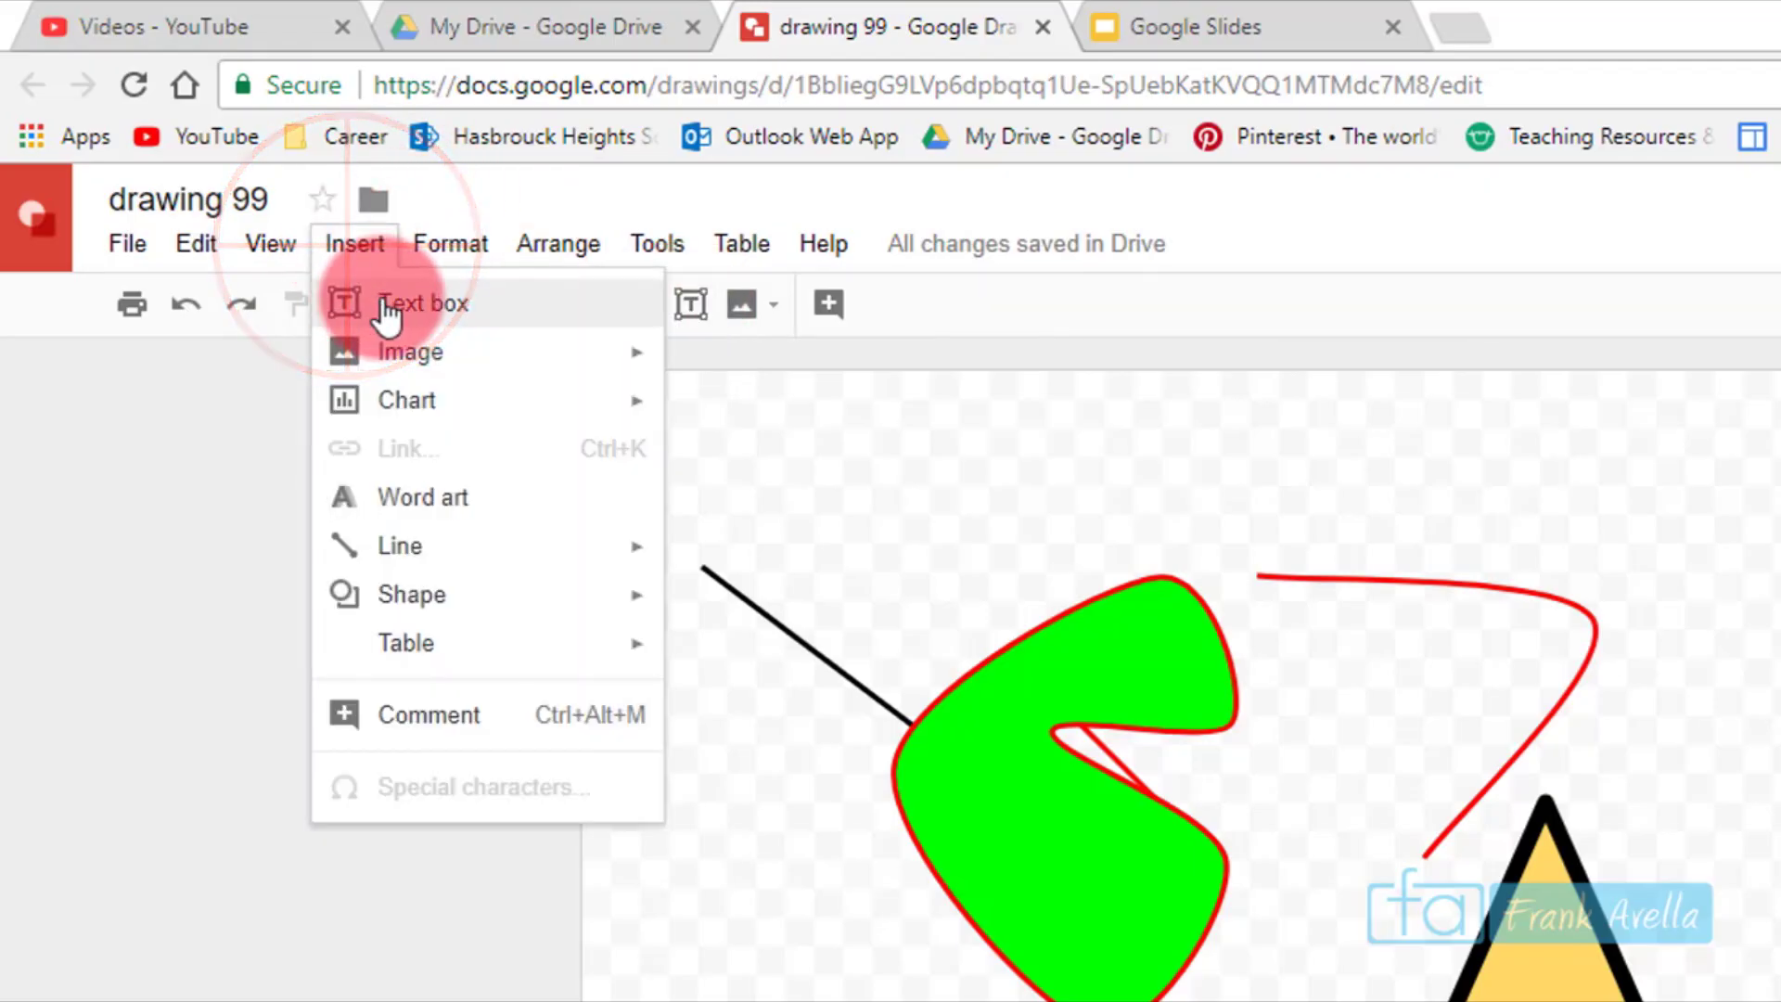
{"action": "left_click", "coordinate": [388, 306]}
{"action": "left_click_drag", "start_coordinate": [919, 503], "coordinate": [1642, 408]}
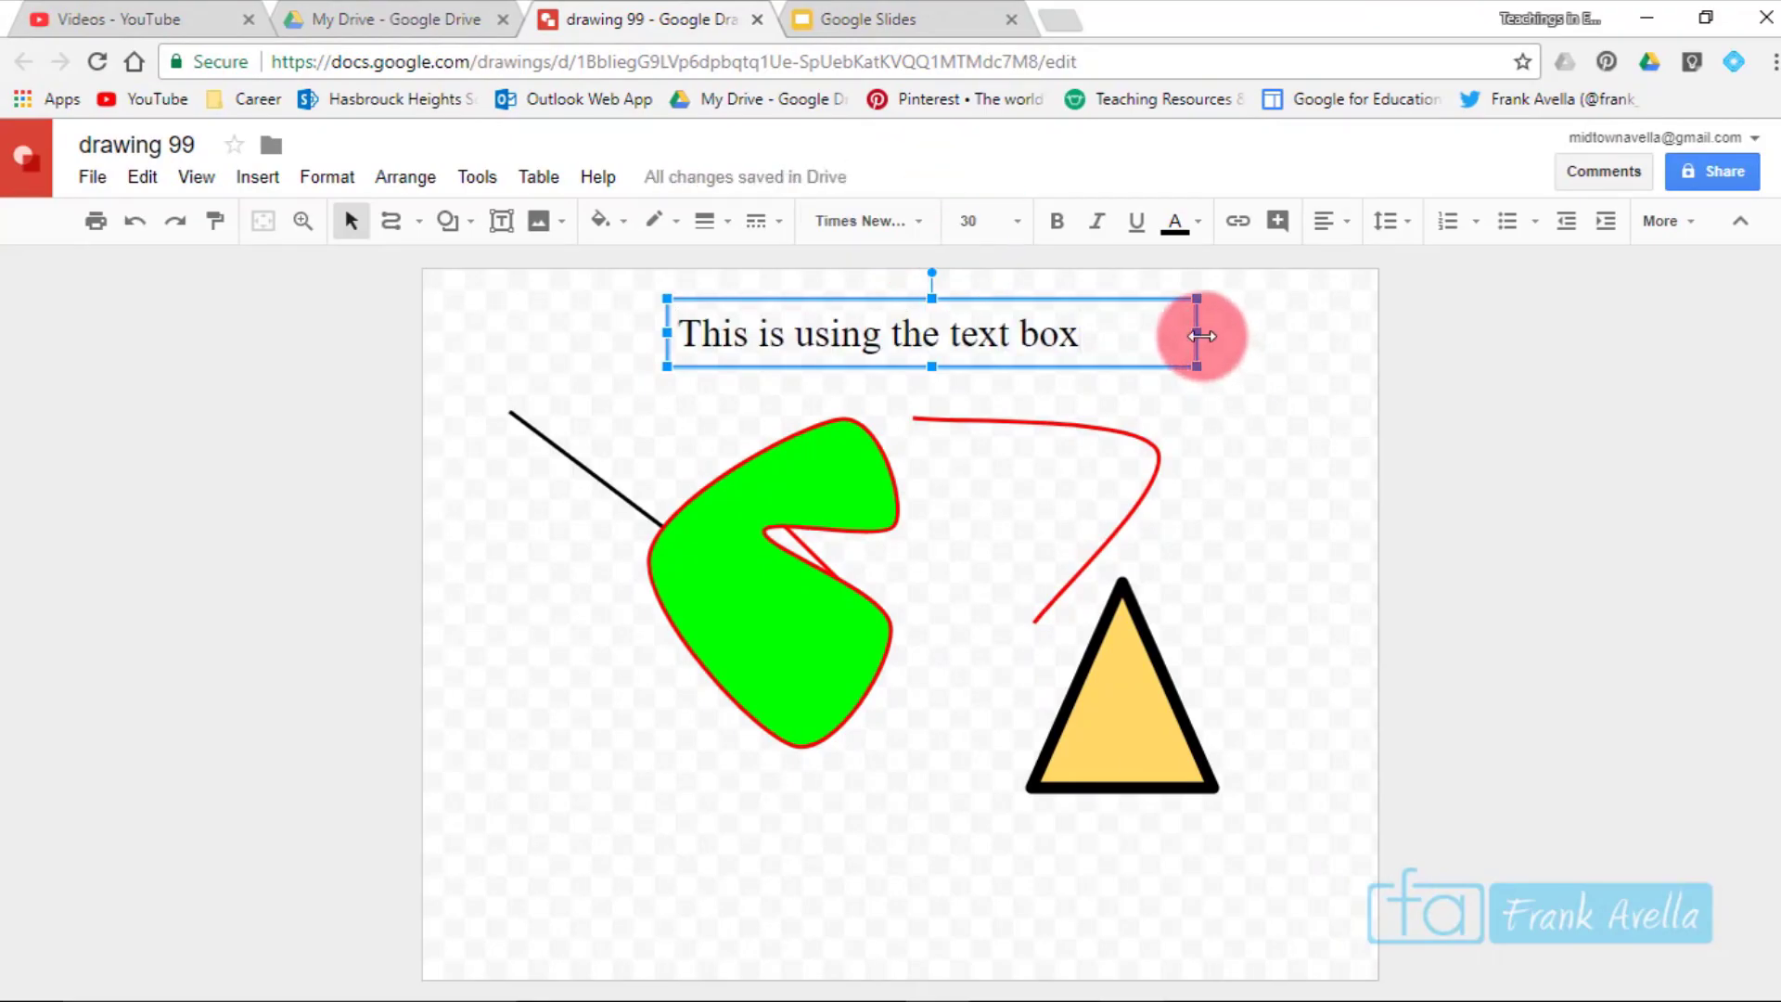
{"action": "left_click_drag", "start_coordinate": [1200, 336], "coordinate": [785, 326]}
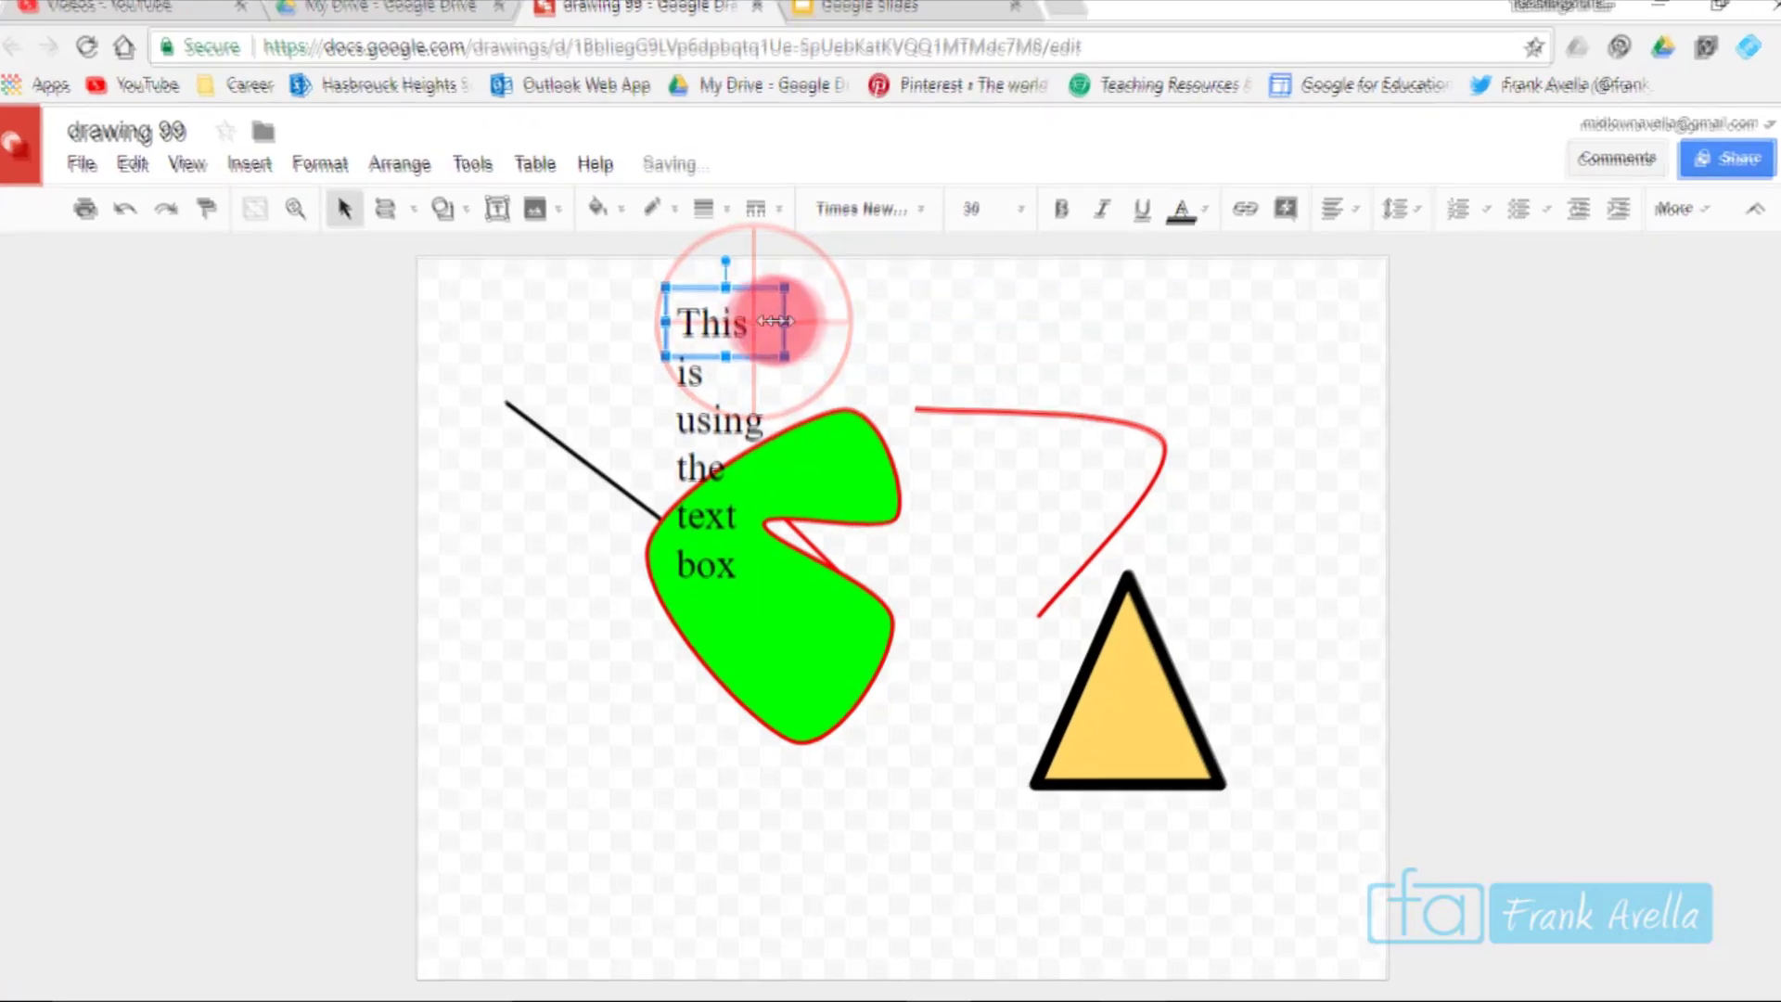
{"action": "left_click_drag", "start_coordinate": [755, 184], "coordinate": [571, 634]}
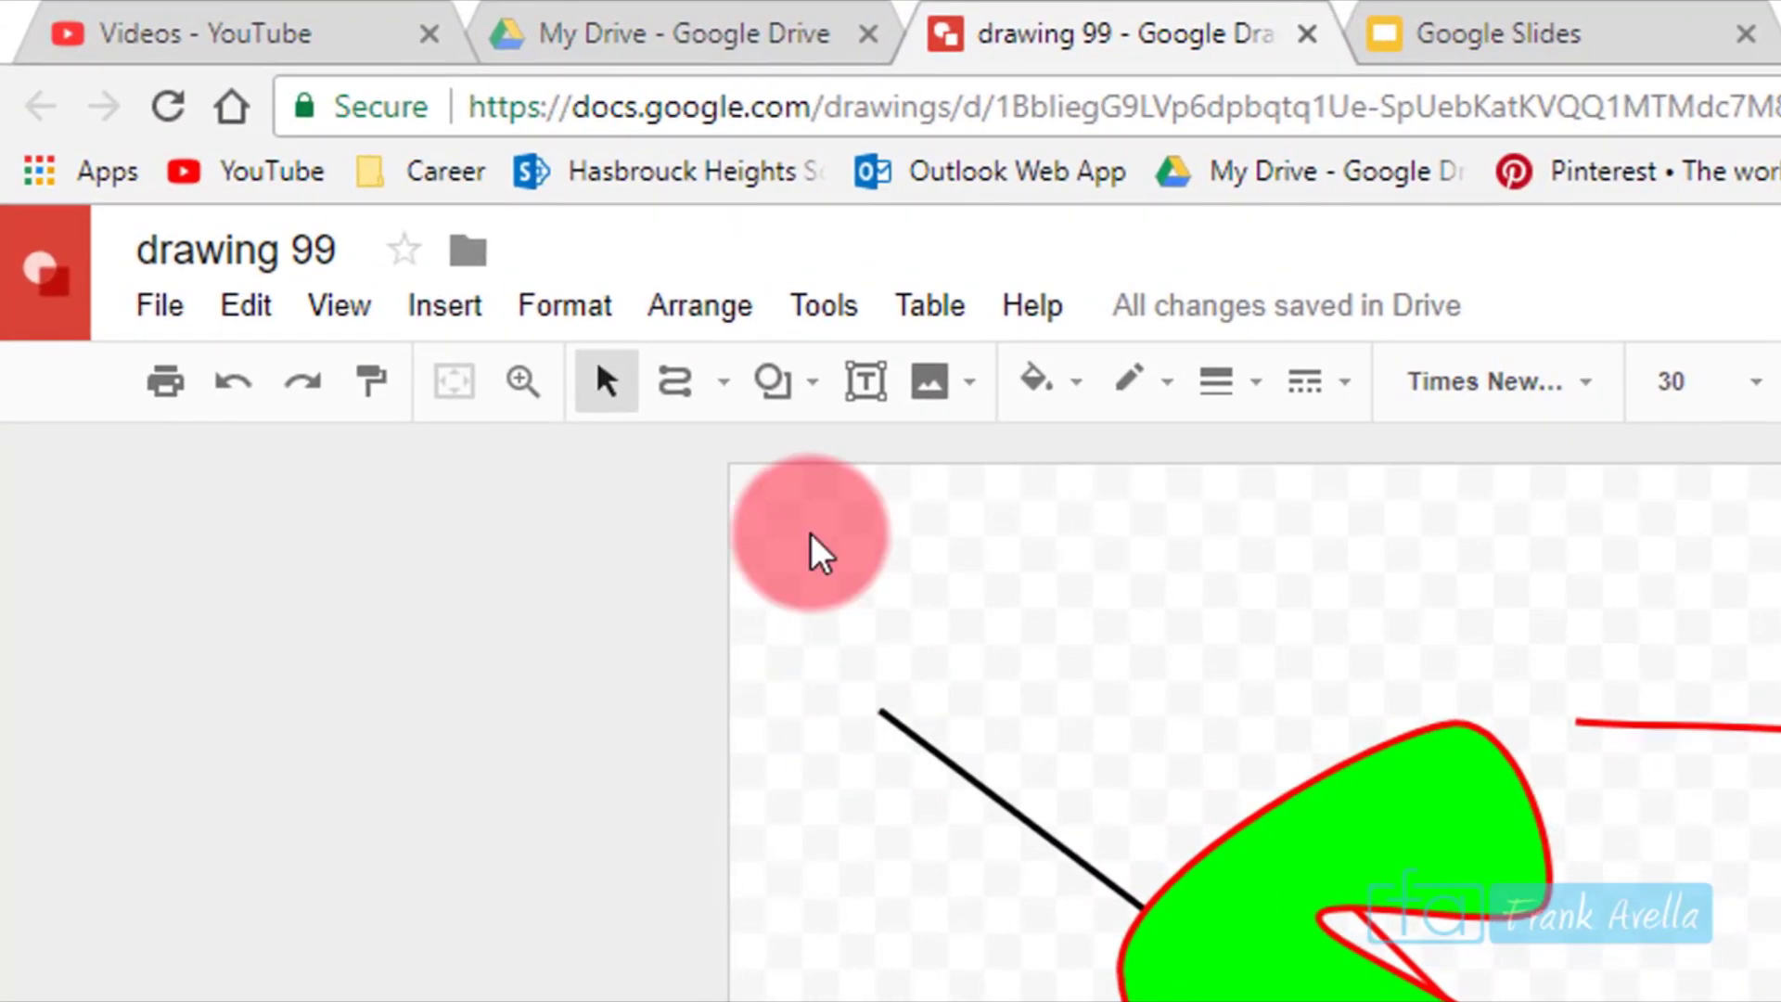
Add word art reading 'This is word art' and move it to the canvas top.
{"action": "left_click", "coordinate": [445, 305]}
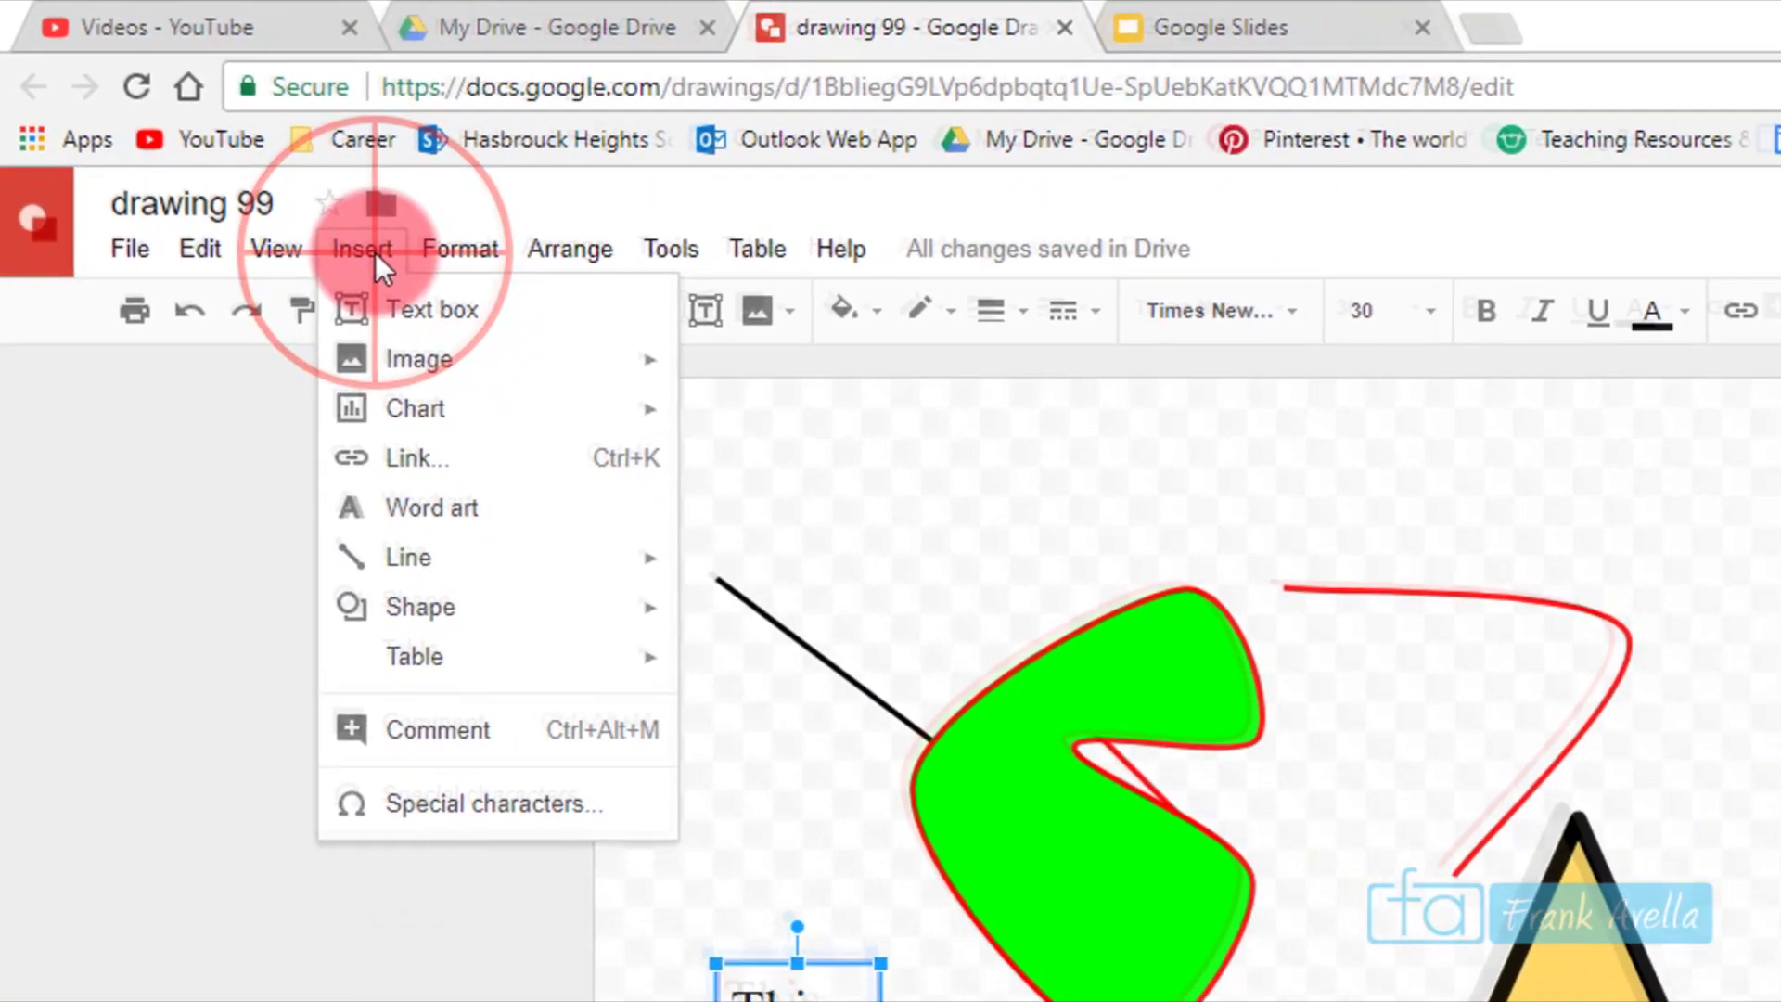
{"action": "left_click", "coordinate": [385, 434]}
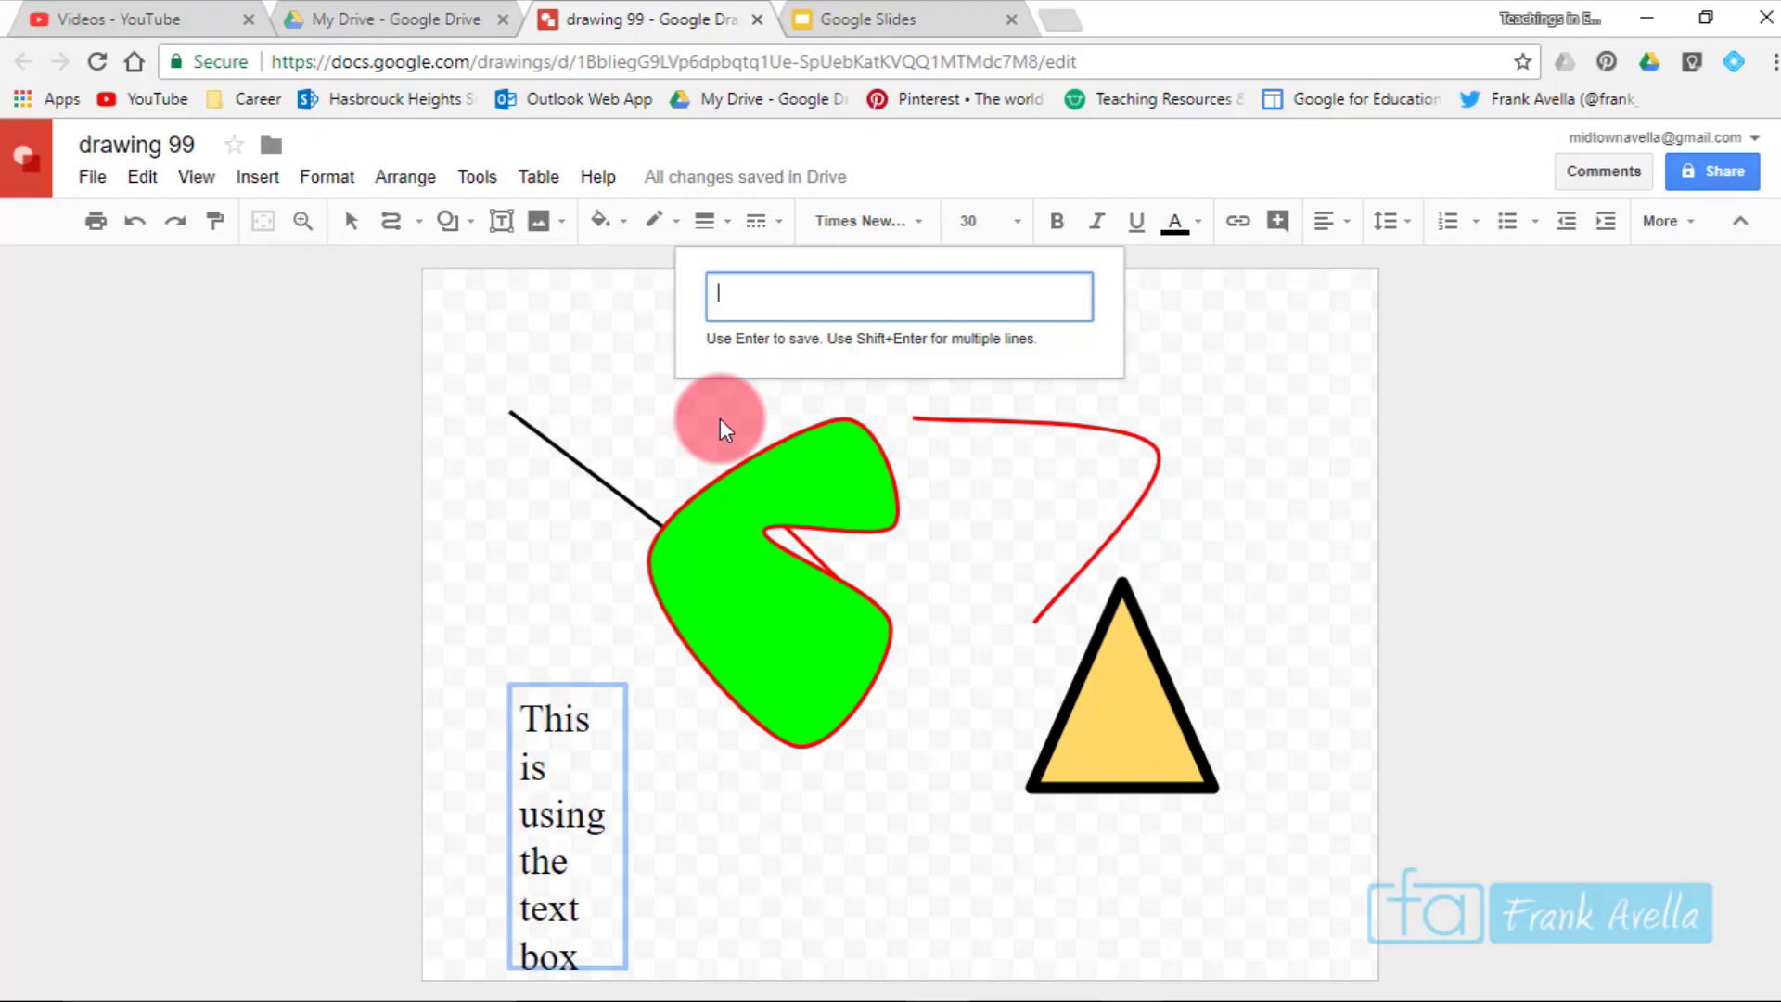
{"action": "type", "text": "This is word"}
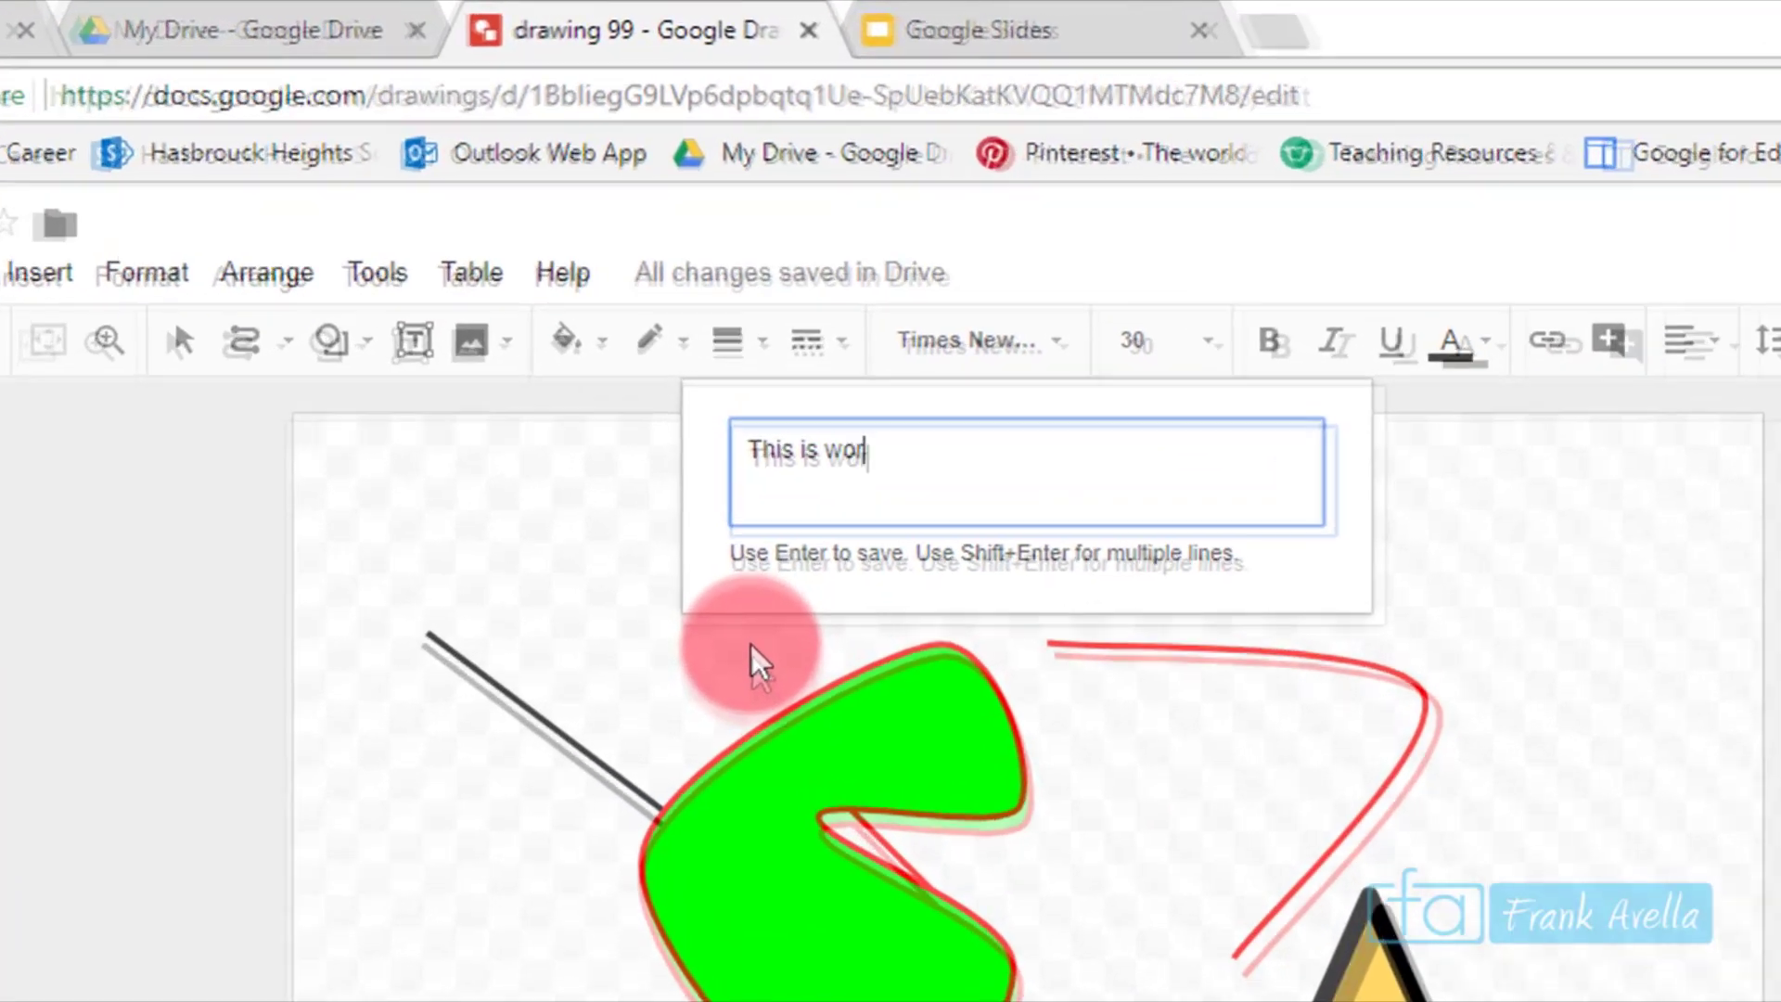
{"action": "type", "text": " art"}
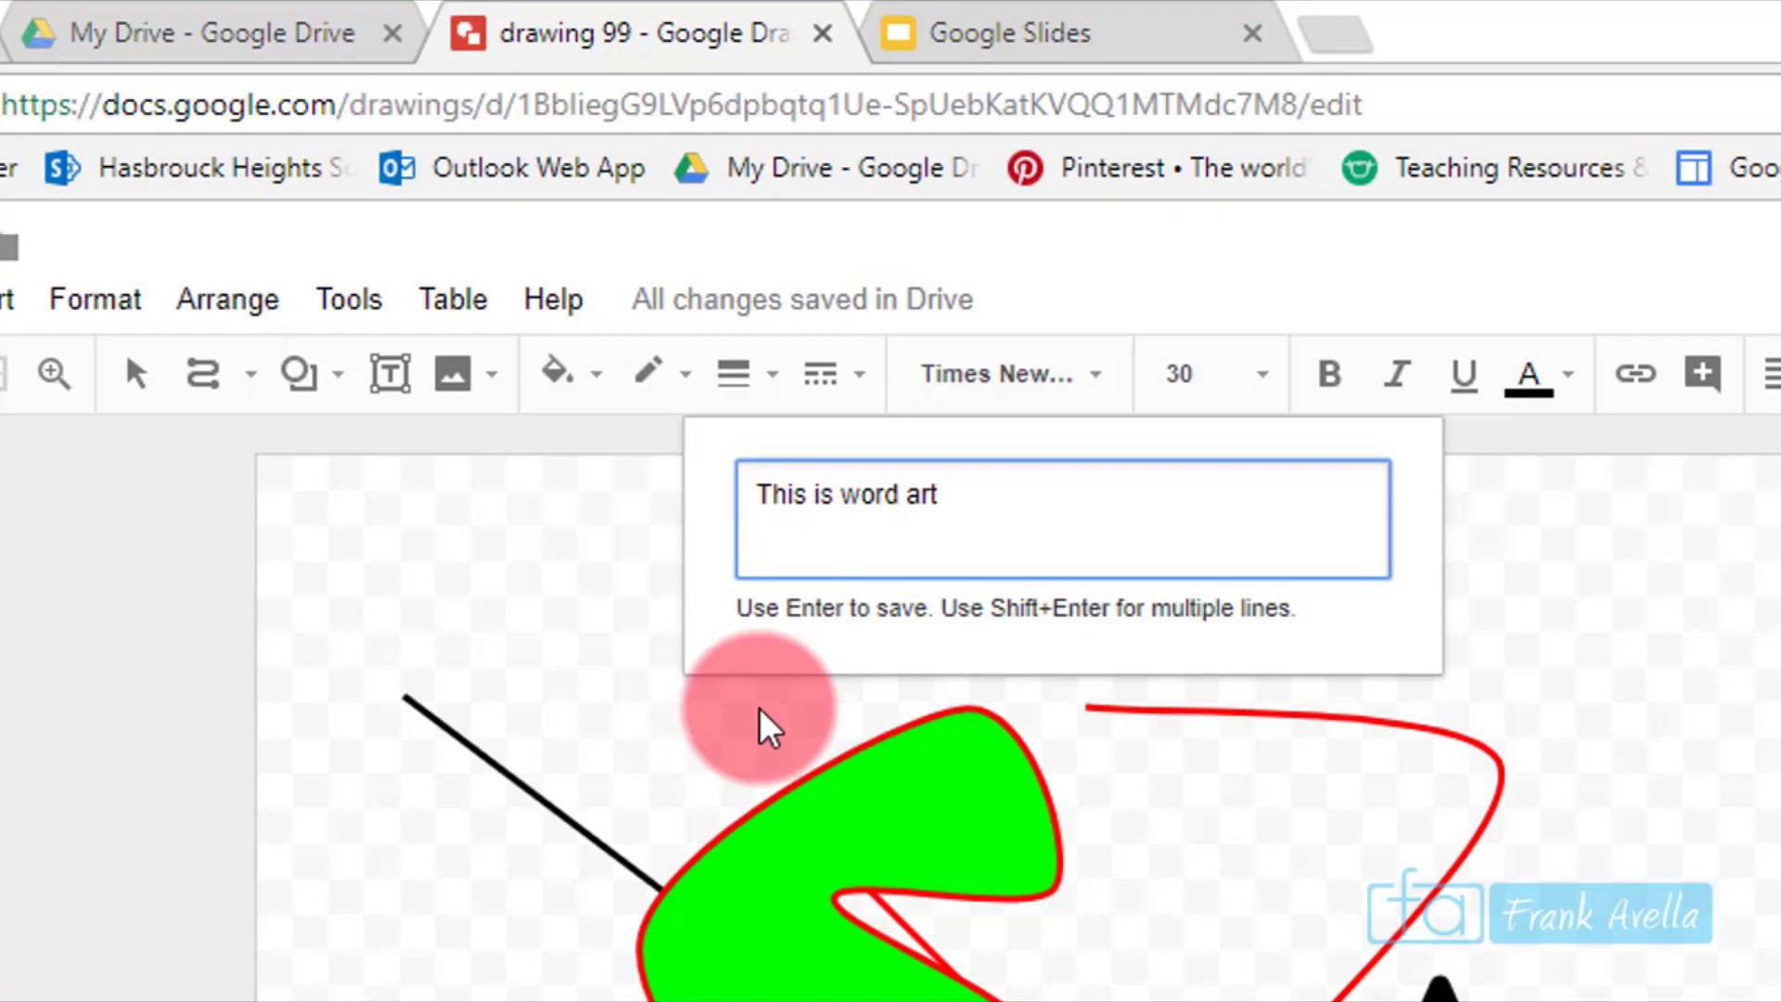
{"action": "key", "text": "Return"}
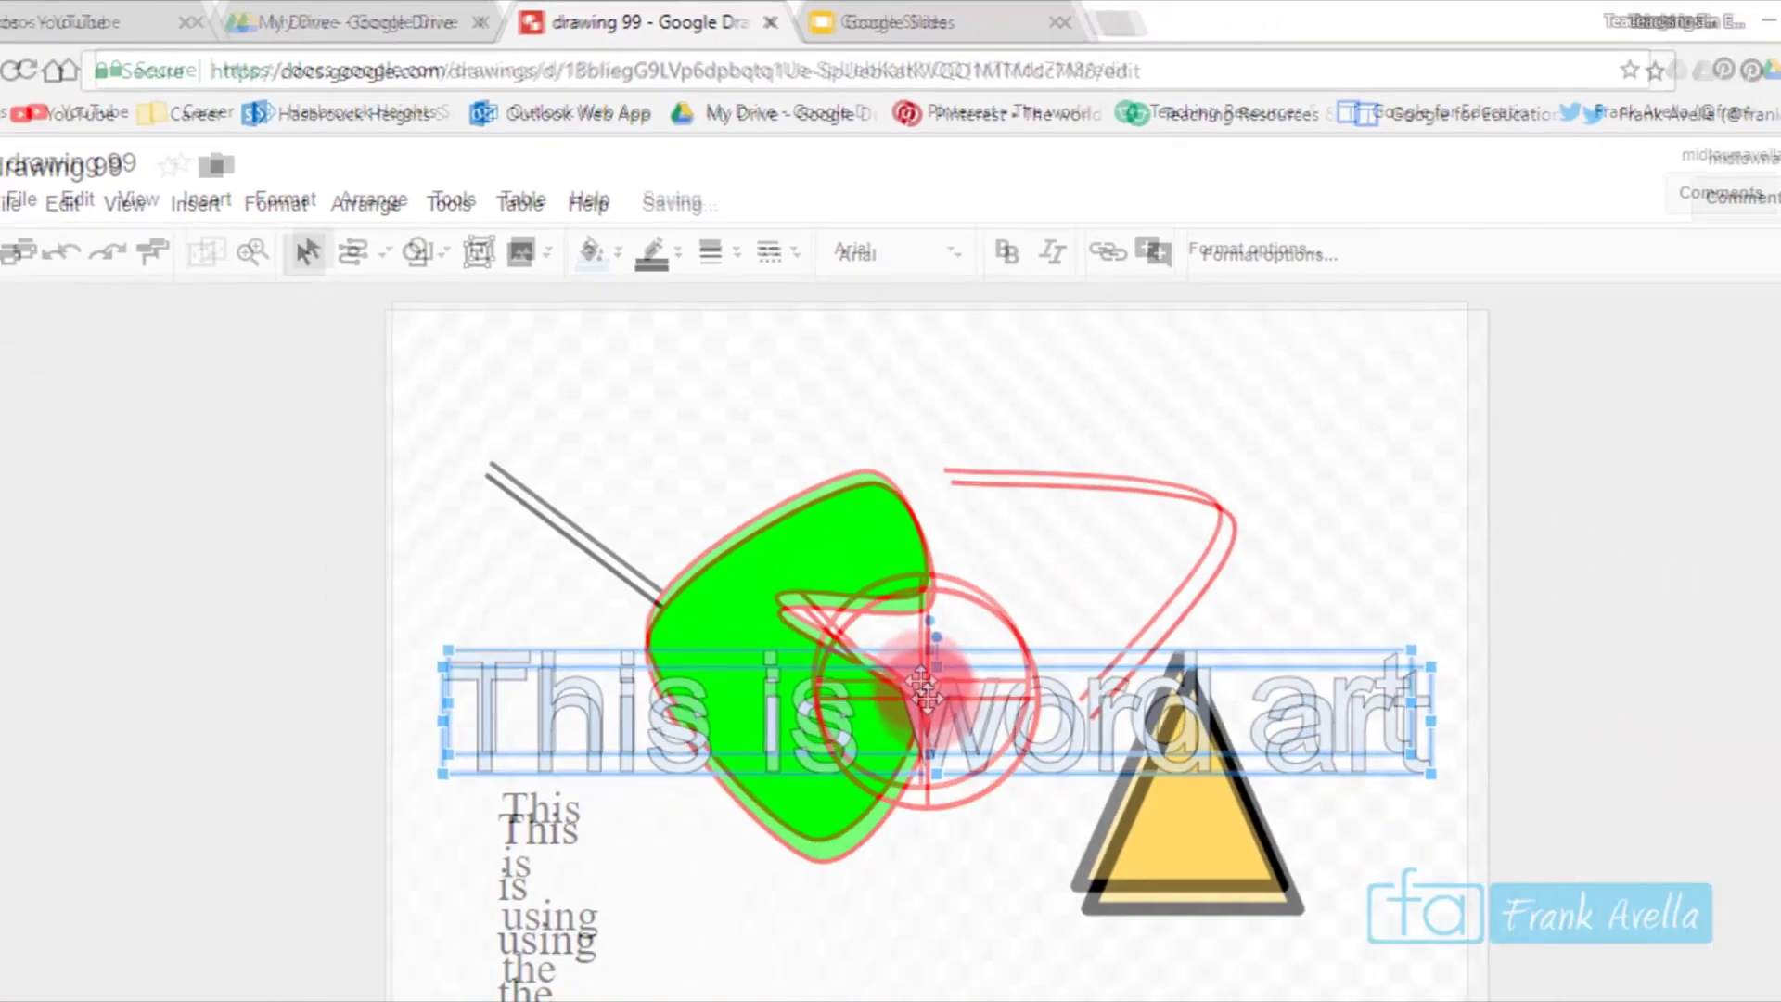
{"action": "left_click_drag", "start_coordinate": [923, 691], "coordinate": [892, 326]}
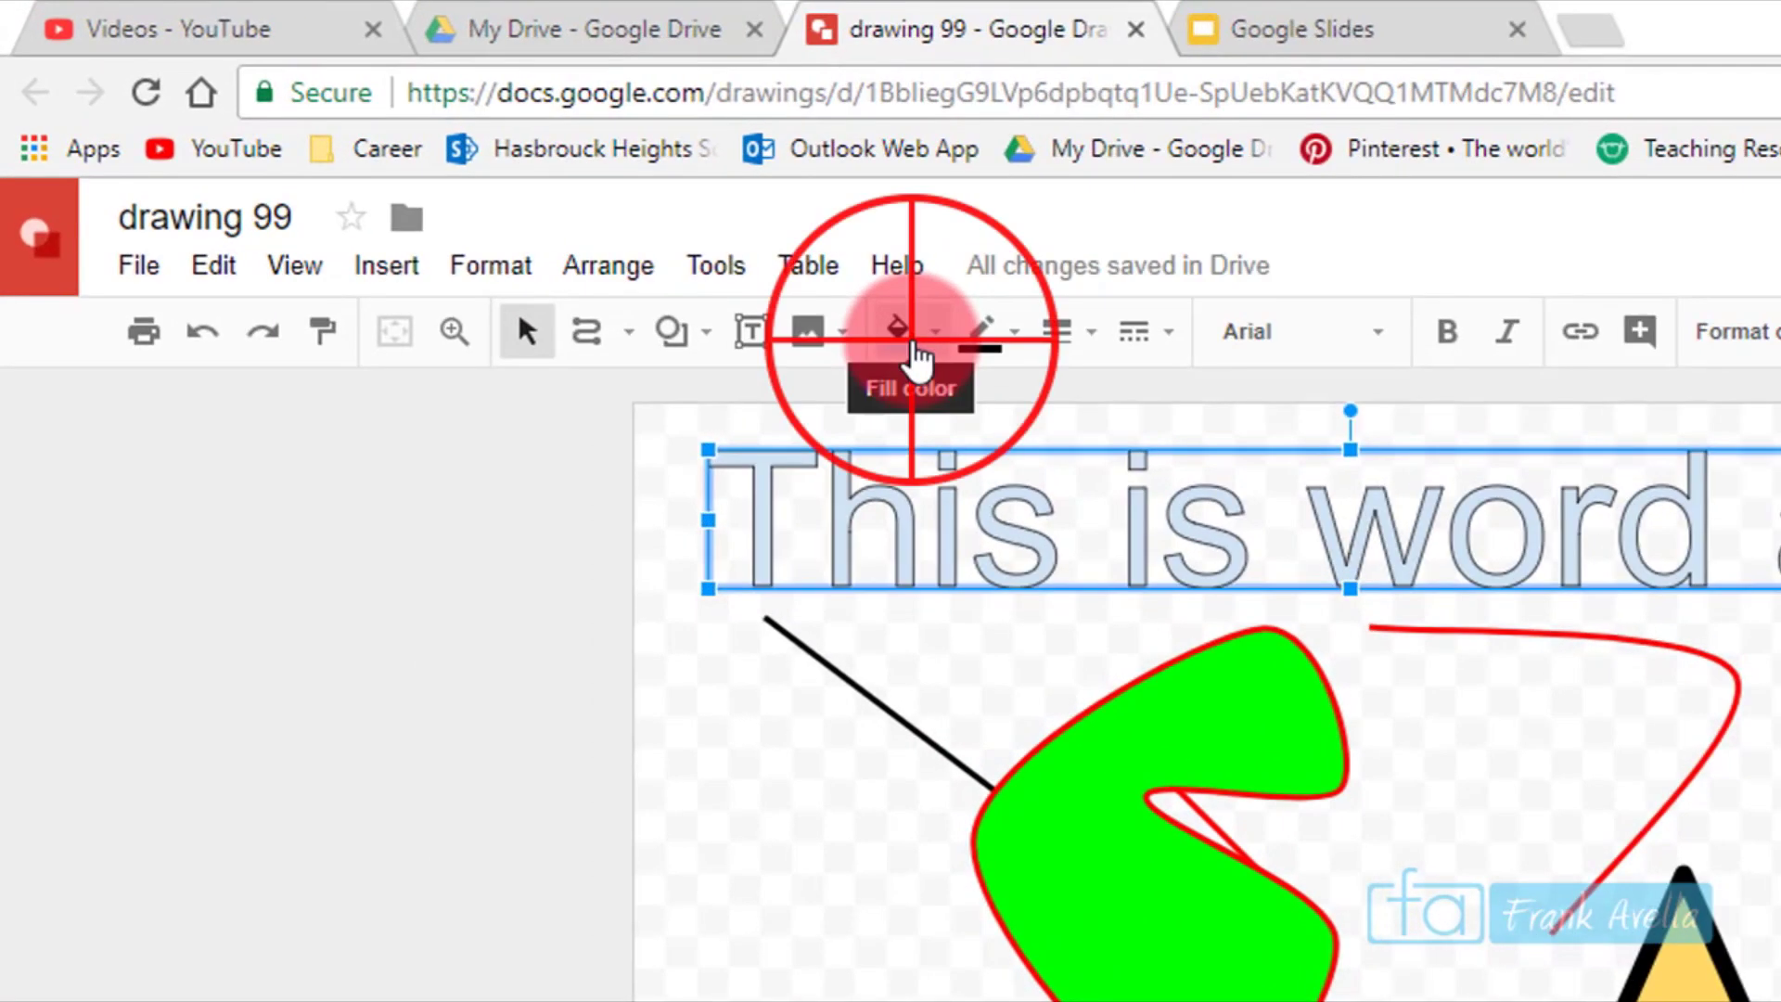
Give the word art a navy fill and a 12px dark red outline.
{"action": "left_click", "coordinate": [603, 224]}
{"action": "left_click", "coordinate": [1027, 729]}
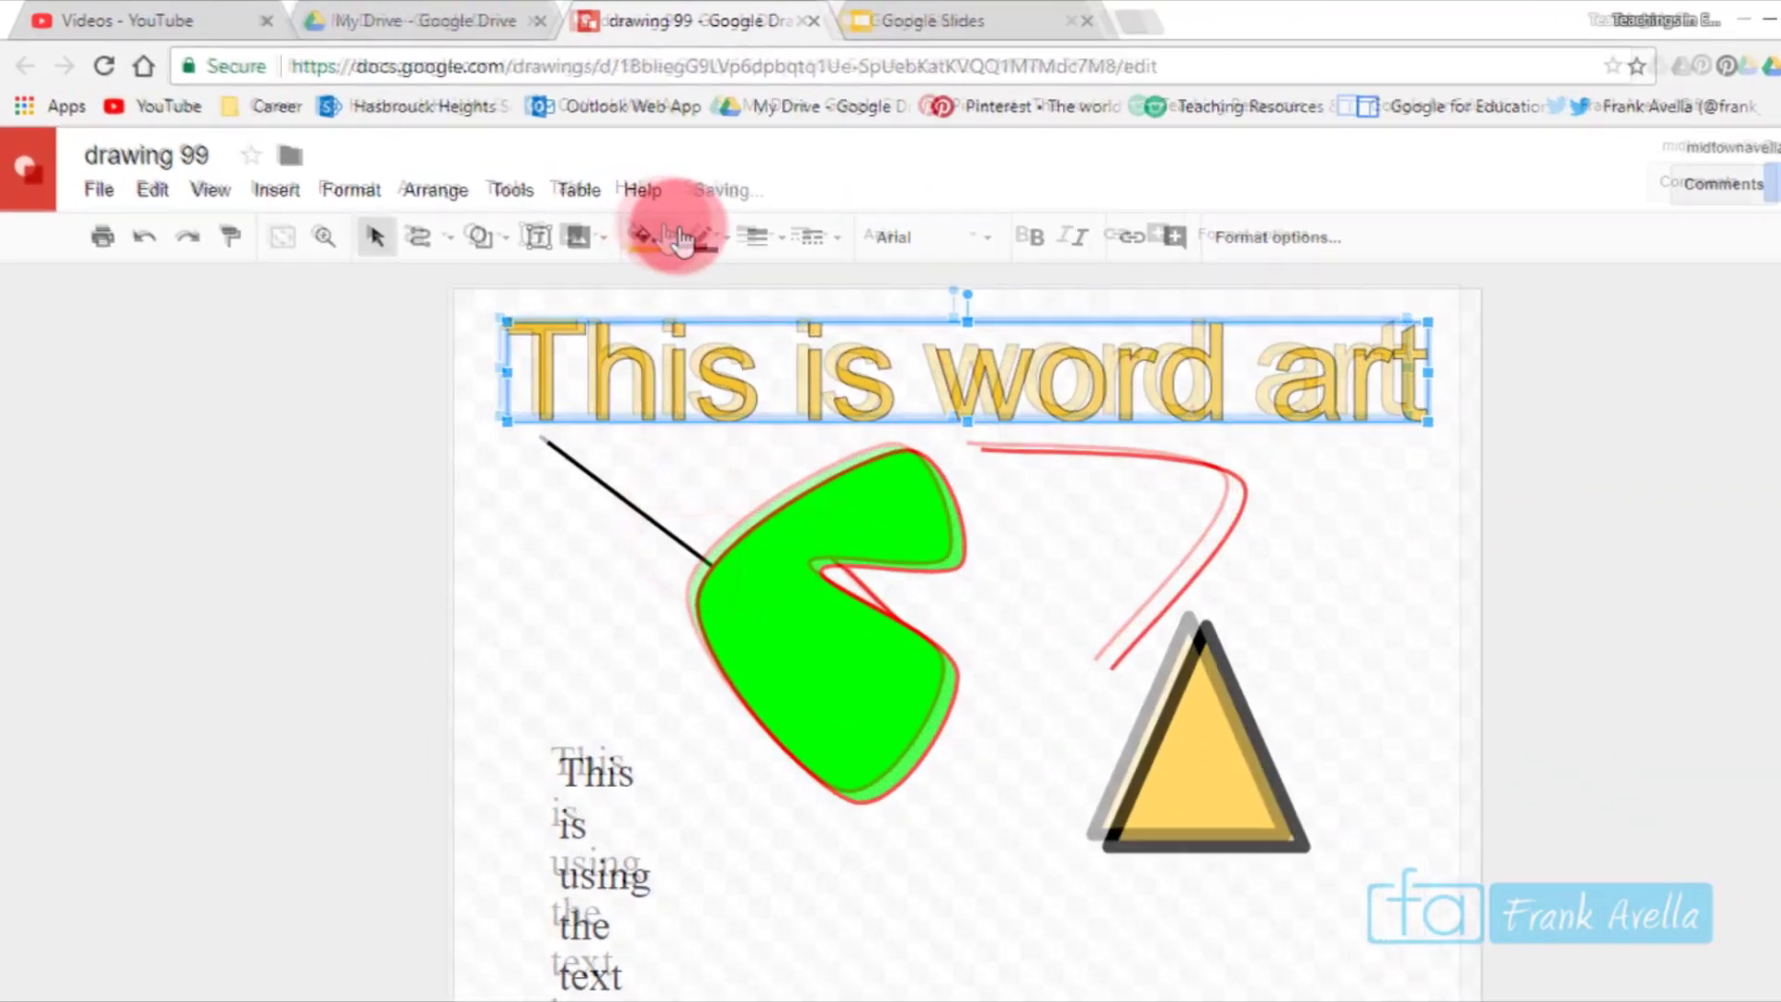
{"action": "left_click", "coordinate": [768, 283]}
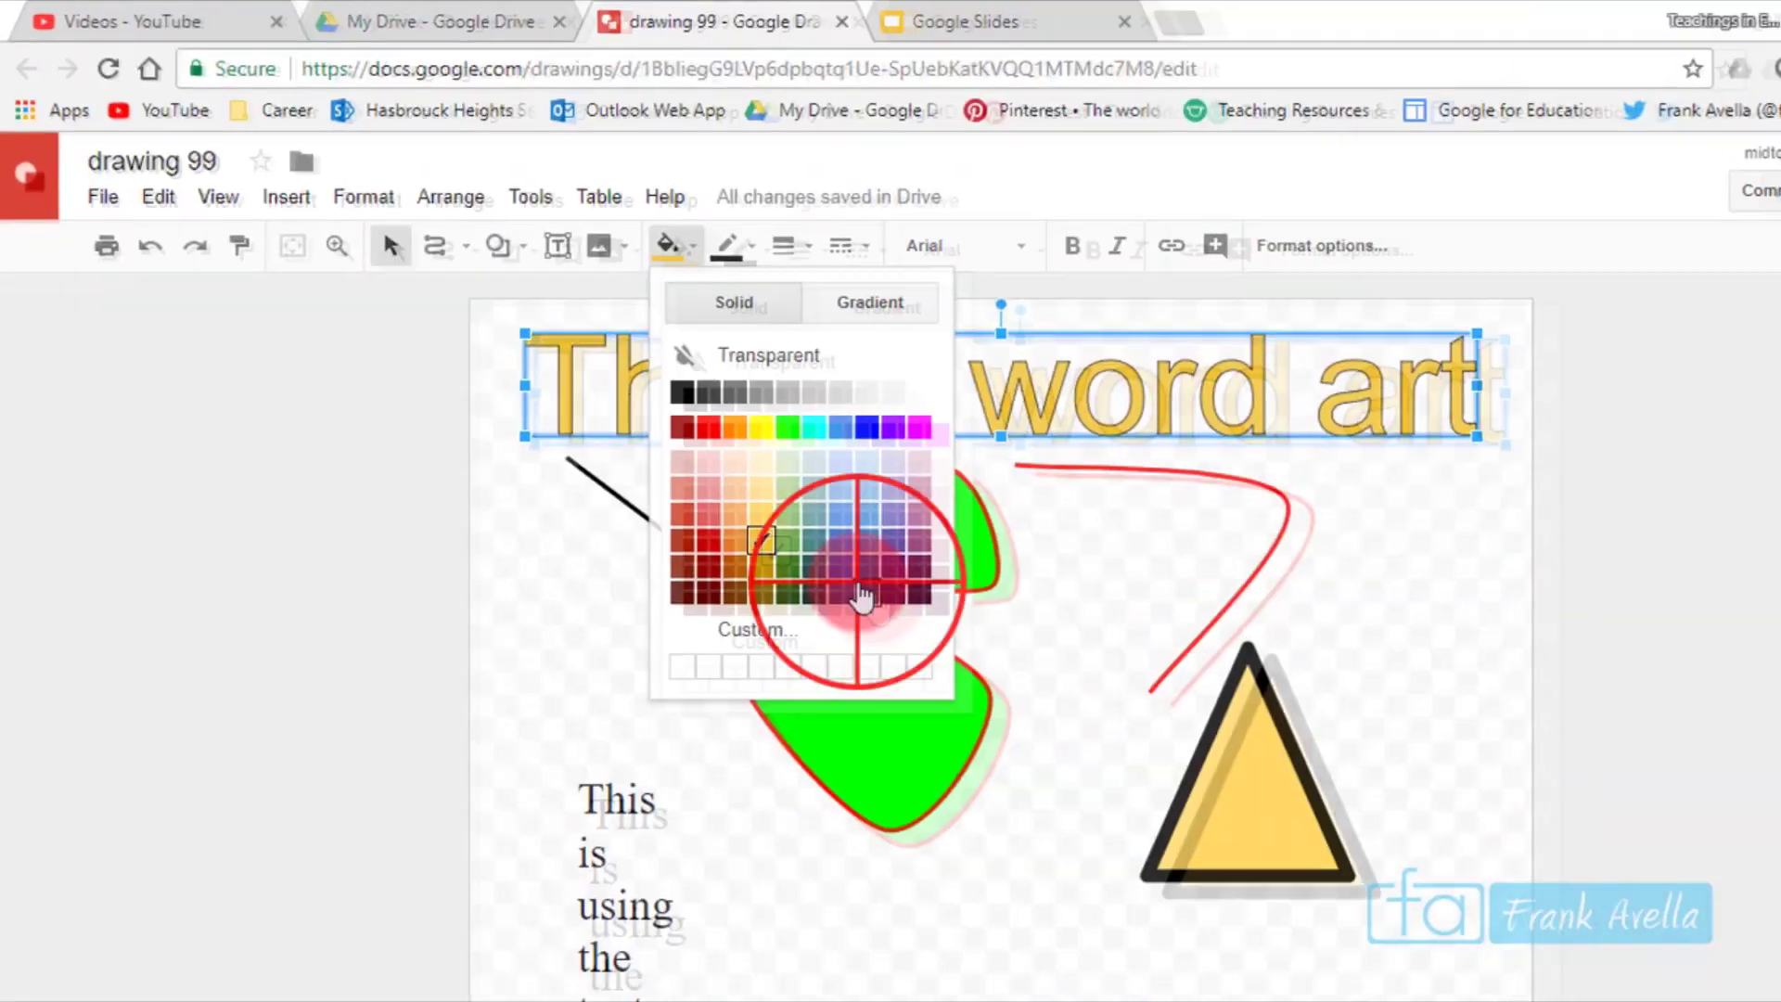
{"action": "left_click", "coordinate": [861, 593]}
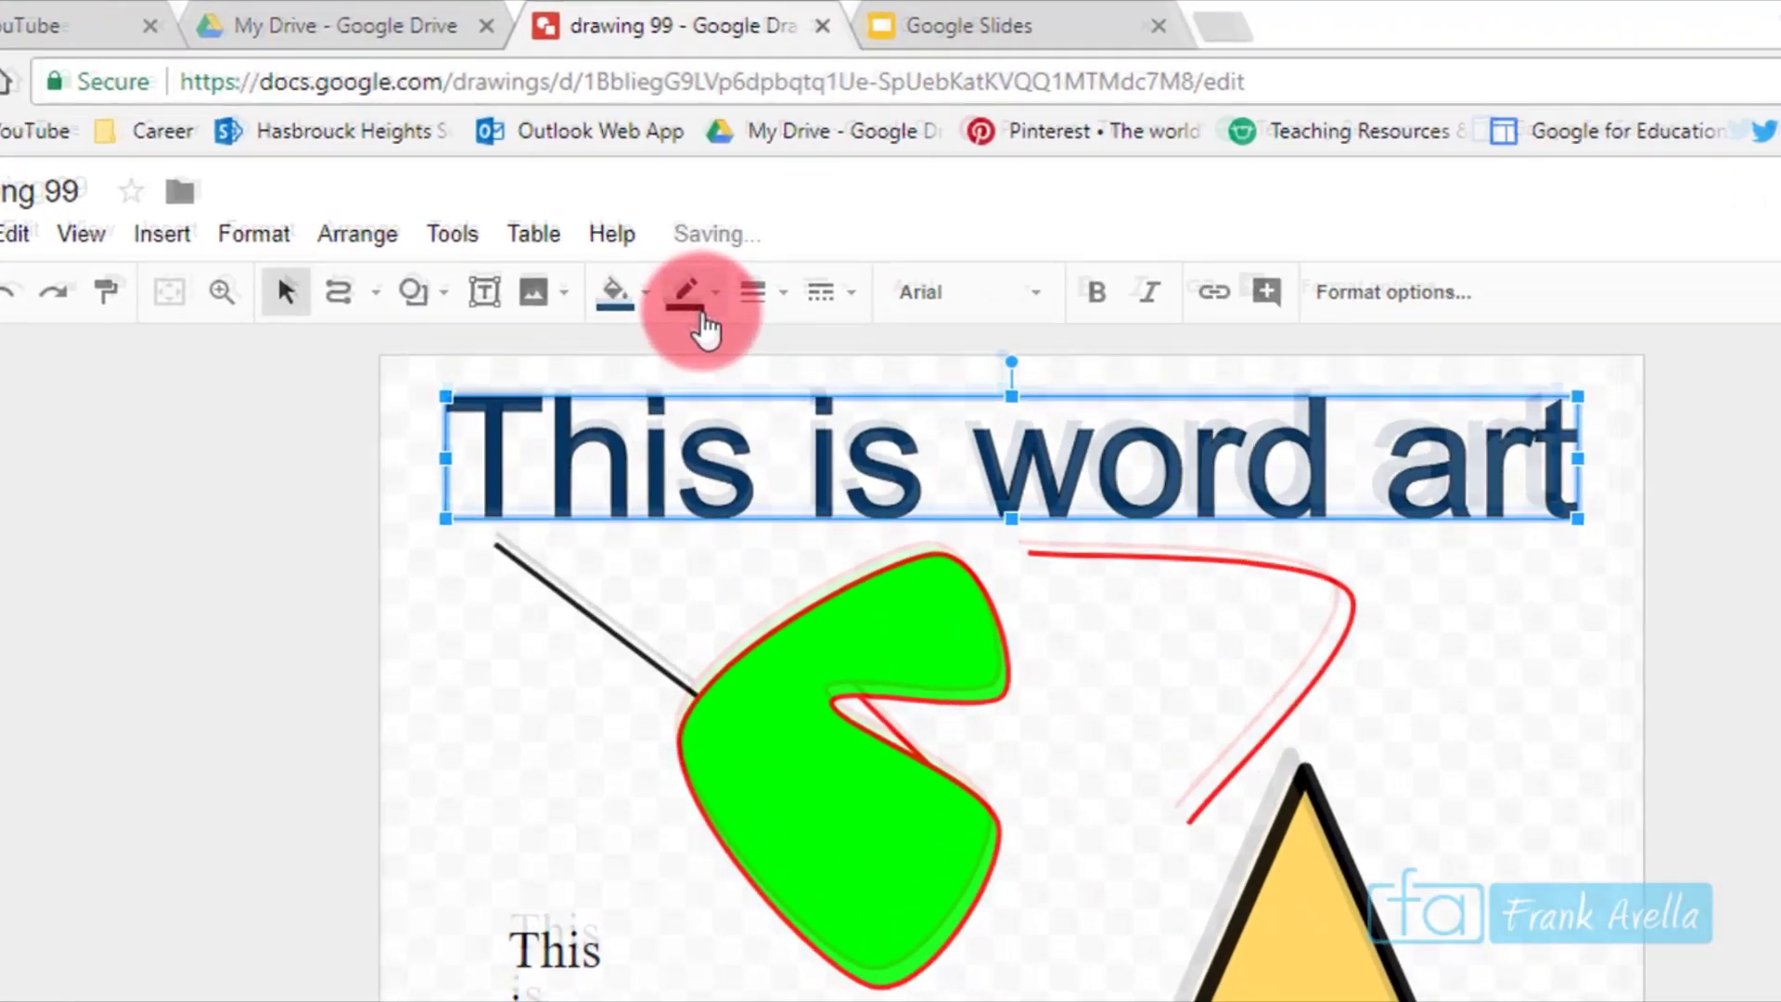
{"action": "left_click", "coordinate": [728, 247]}
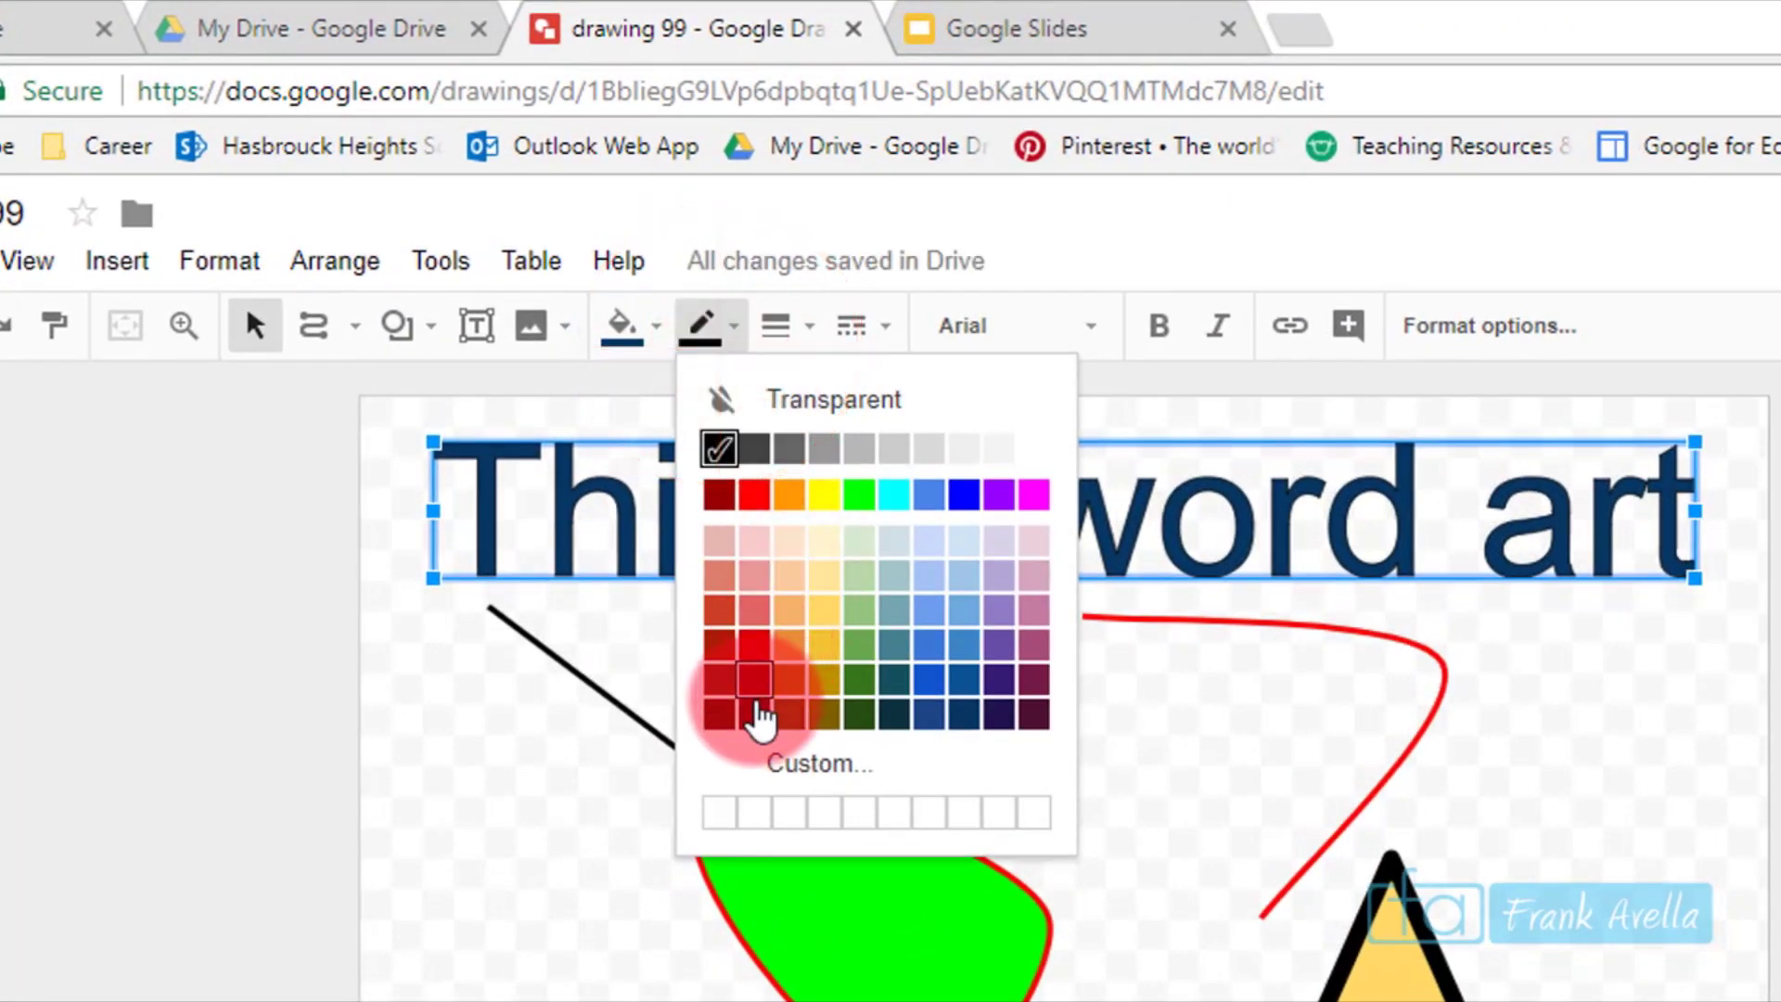
{"action": "left_click", "coordinate": [754, 679]}
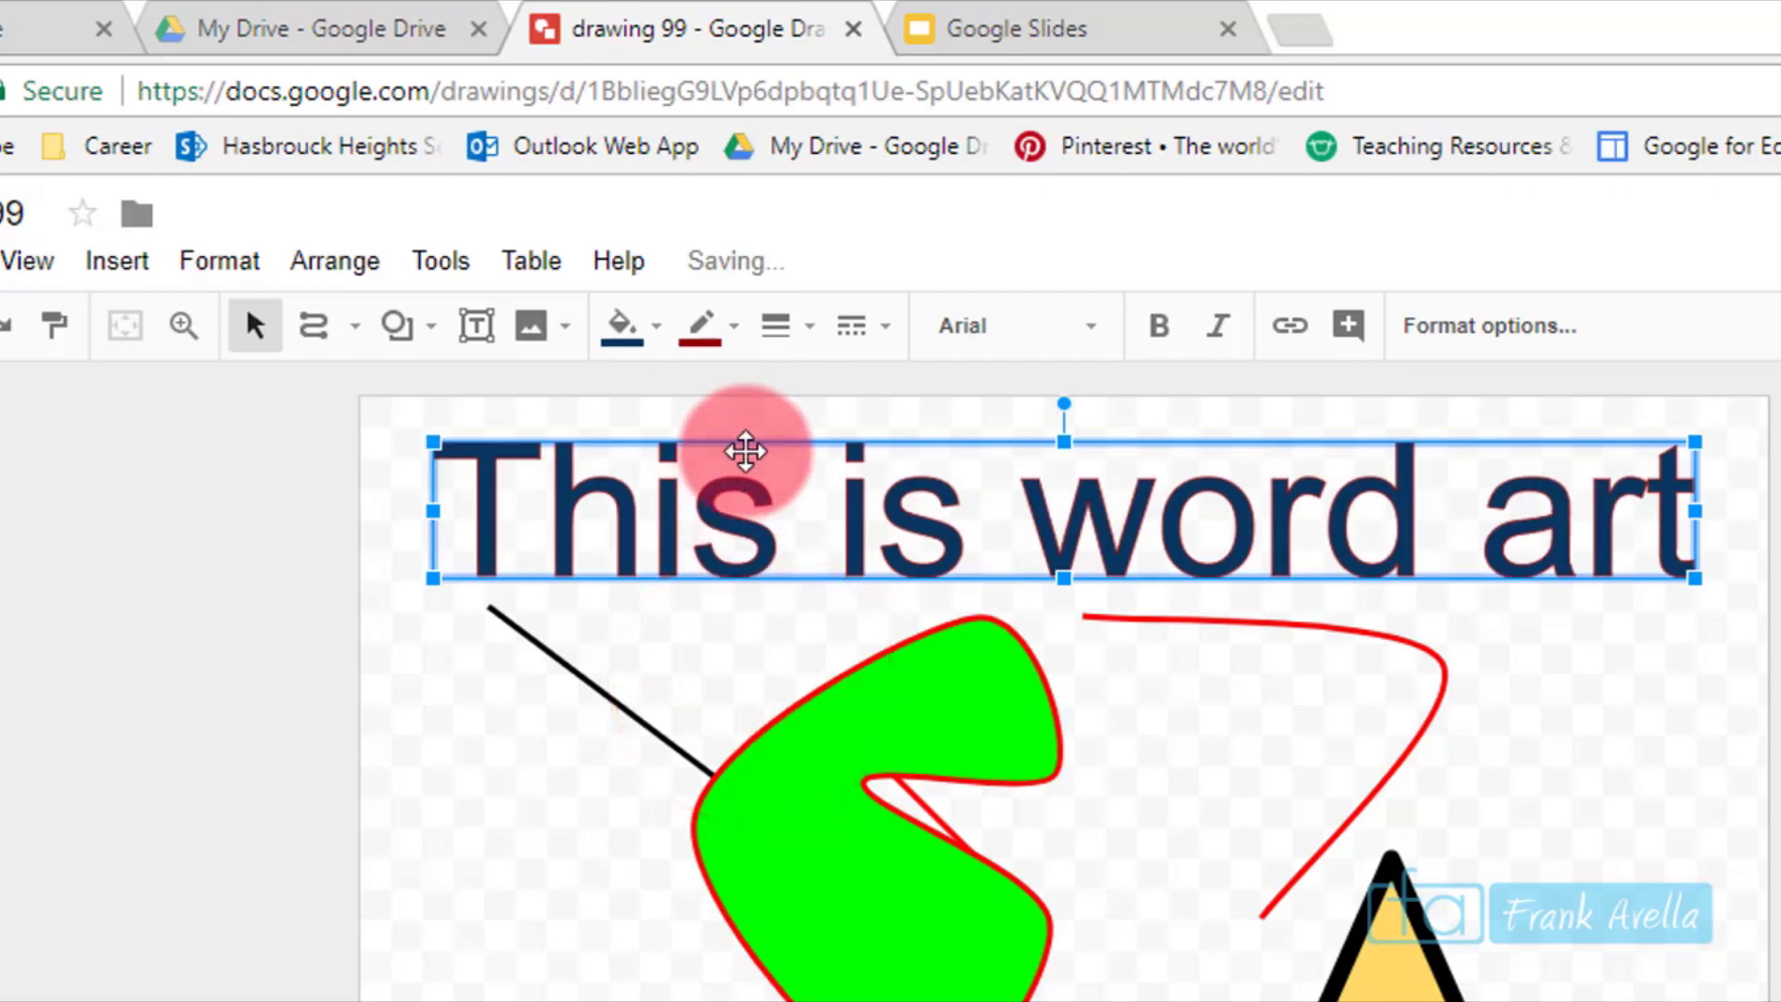
{"action": "left_click", "coordinate": [786, 330]}
{"action": "left_click", "coordinate": [870, 665]}
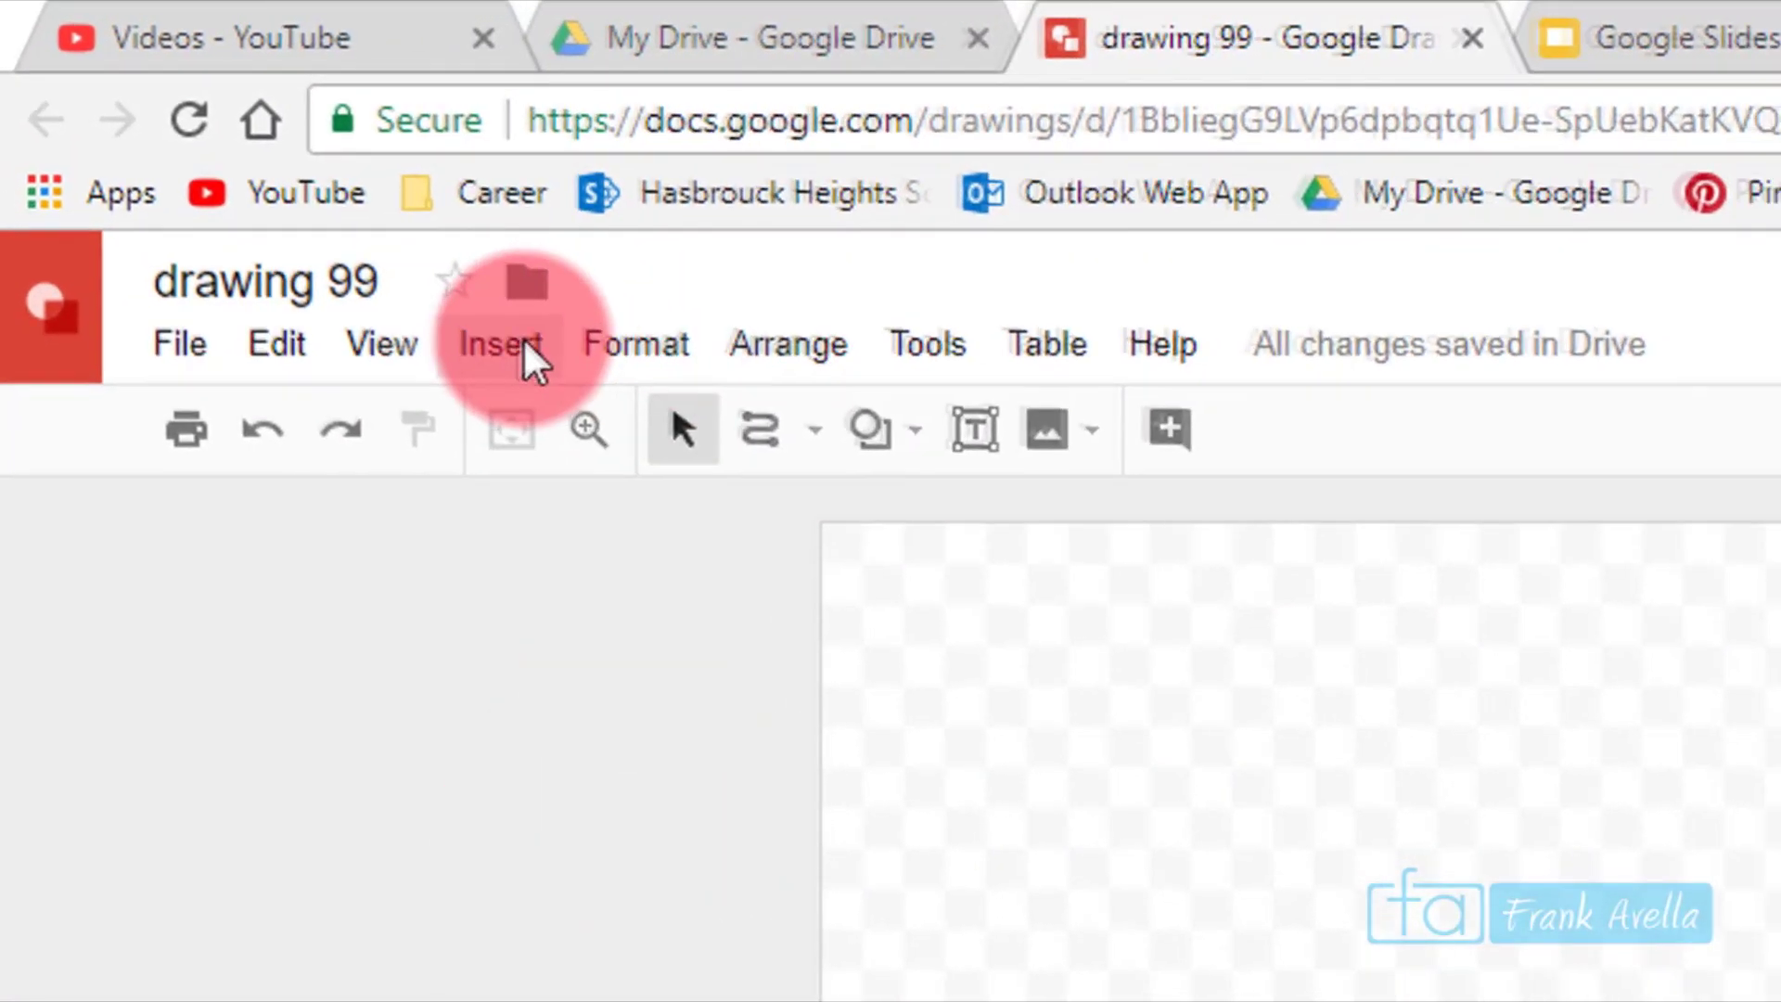
Search the web for 'lion' images and insert the first two results.
{"action": "left_click", "coordinate": [525, 345]}
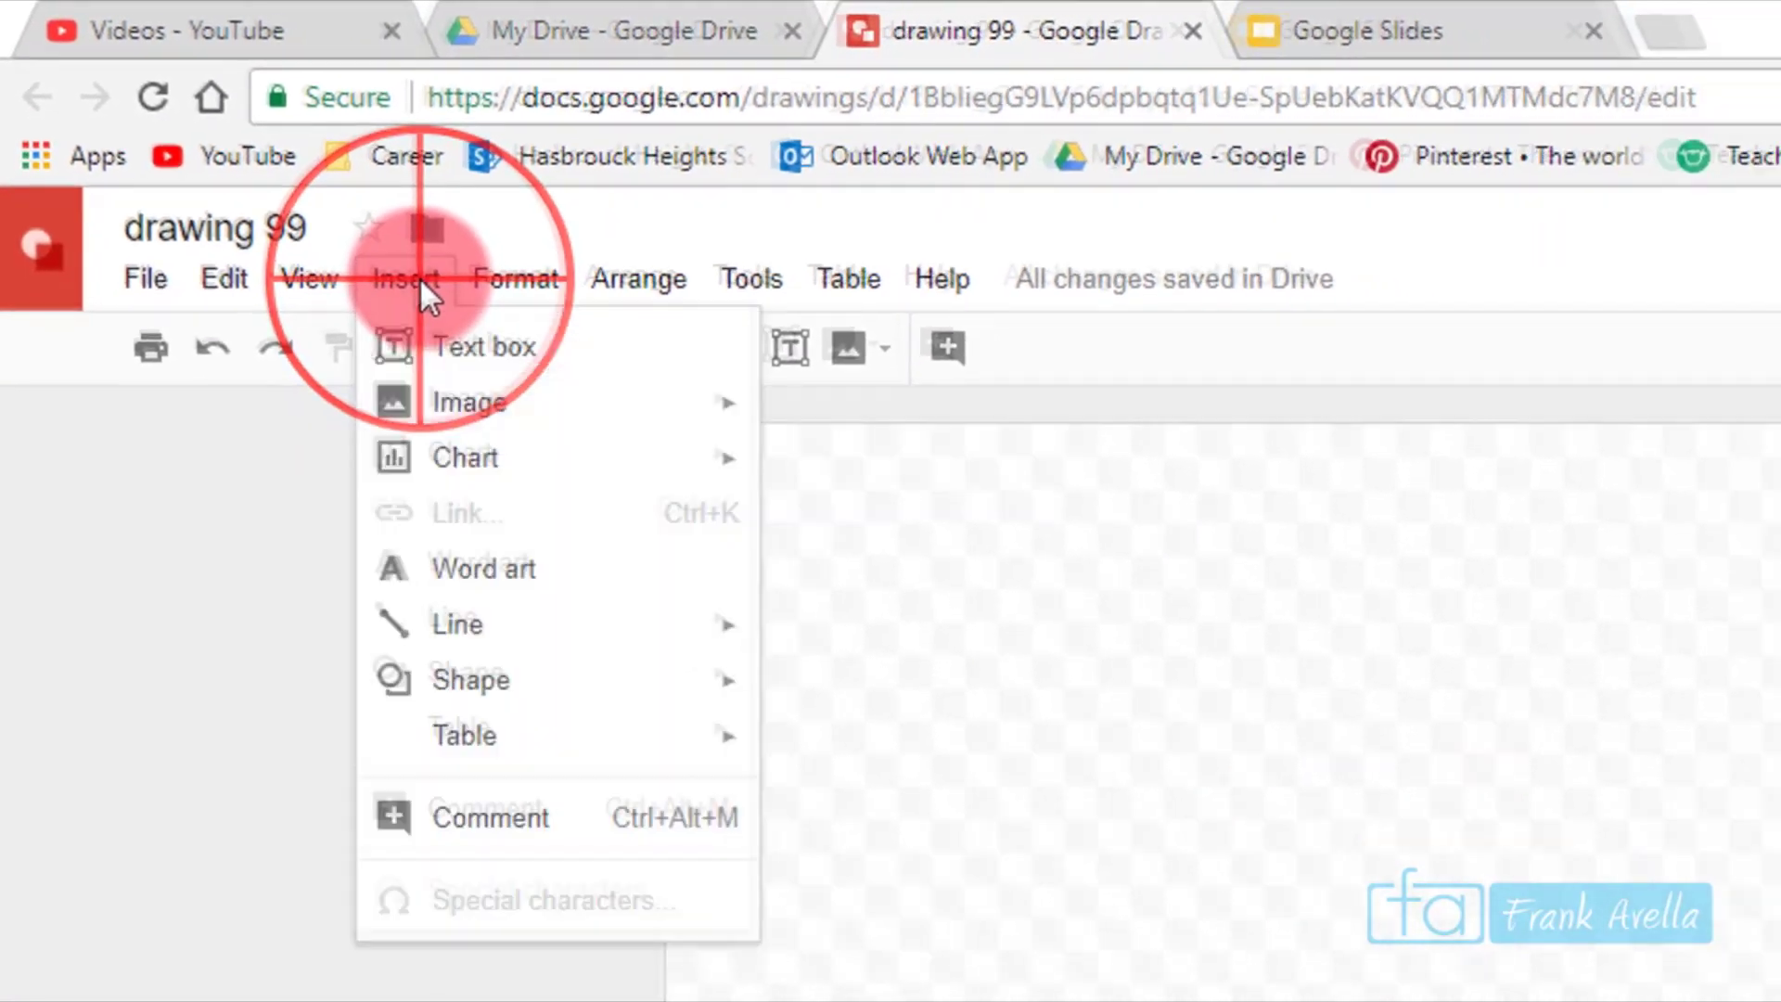
{"action": "mouse_move", "coordinate": [565, 515]}
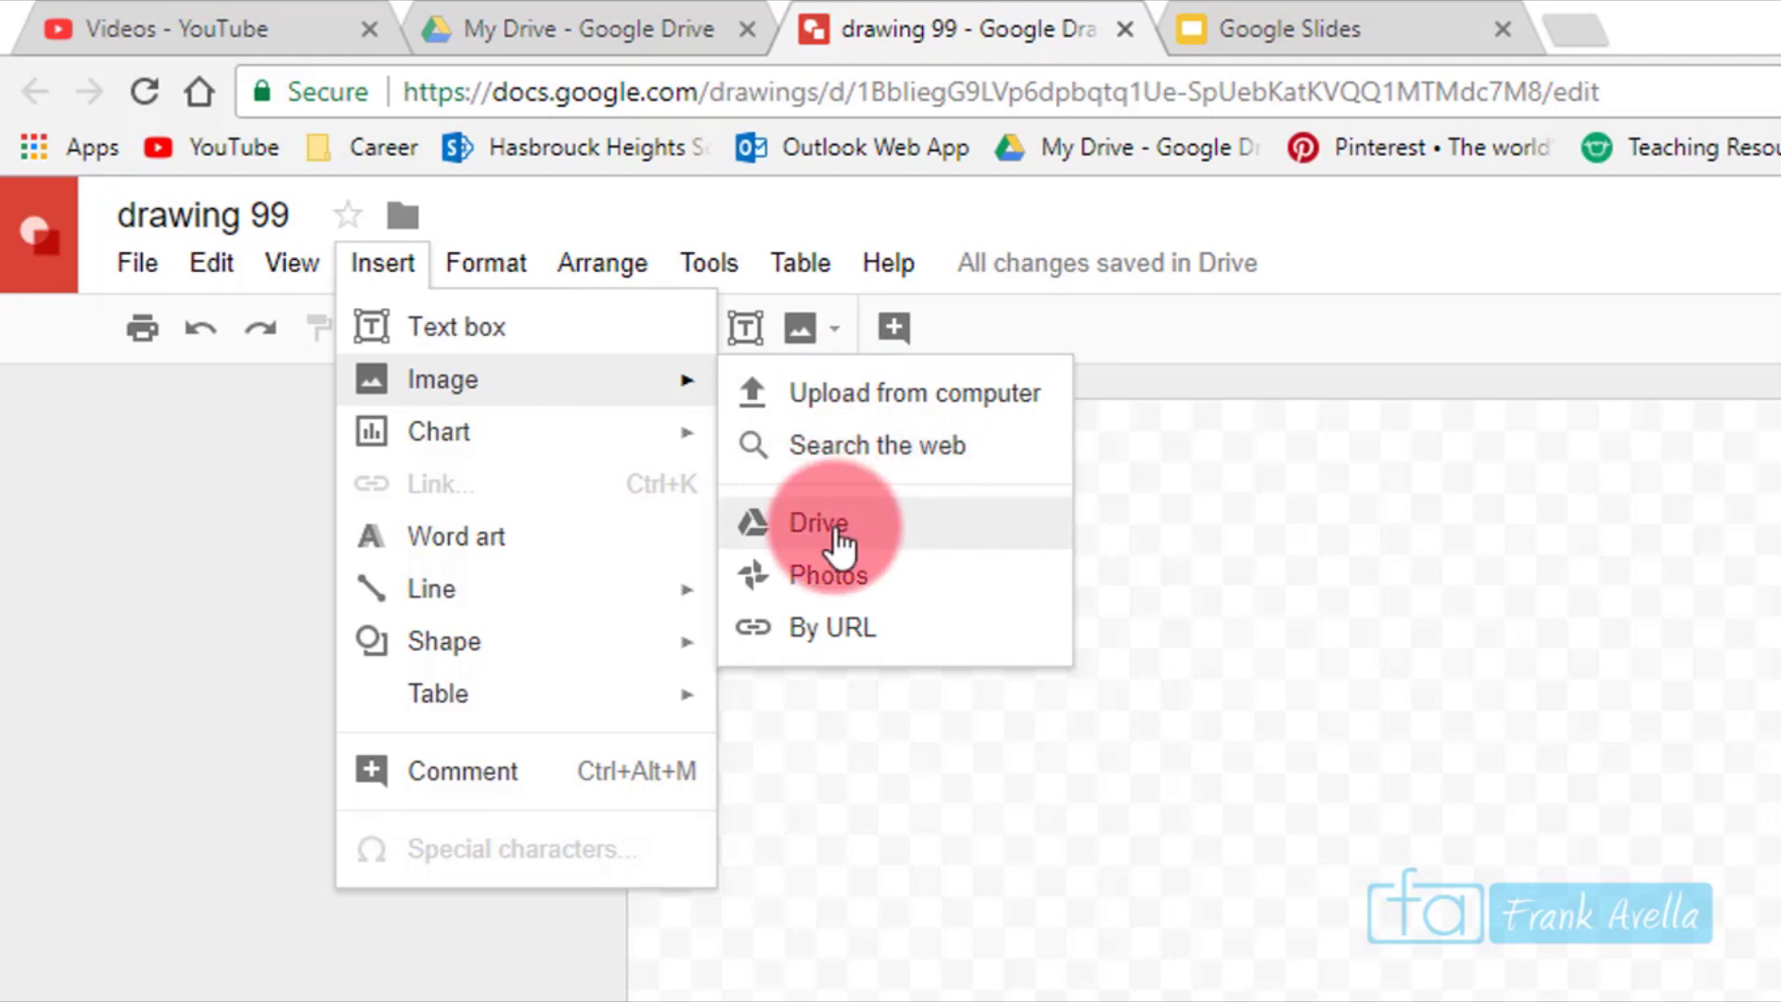
{"action": "left_click", "coordinate": [880, 452]}
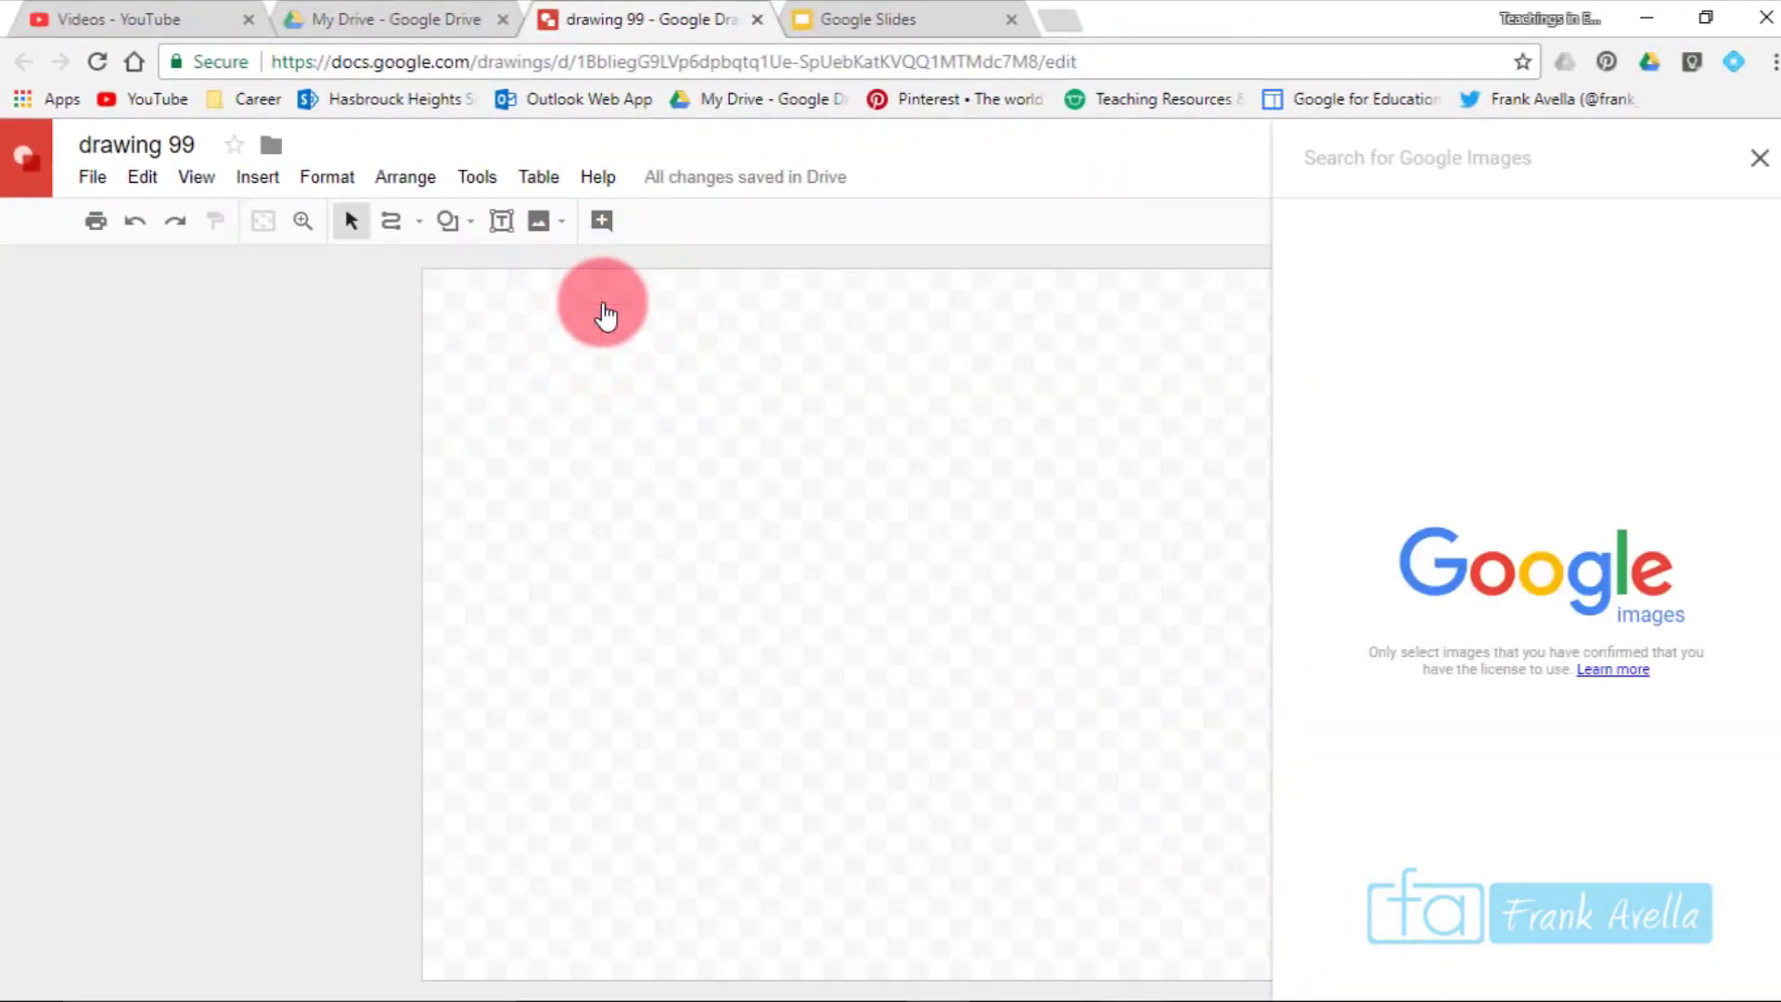
{"action": "type", "text": "lion"}
{"action": "key", "text": "Return"}
{"action": "left_click", "coordinate": [1427, 329]}
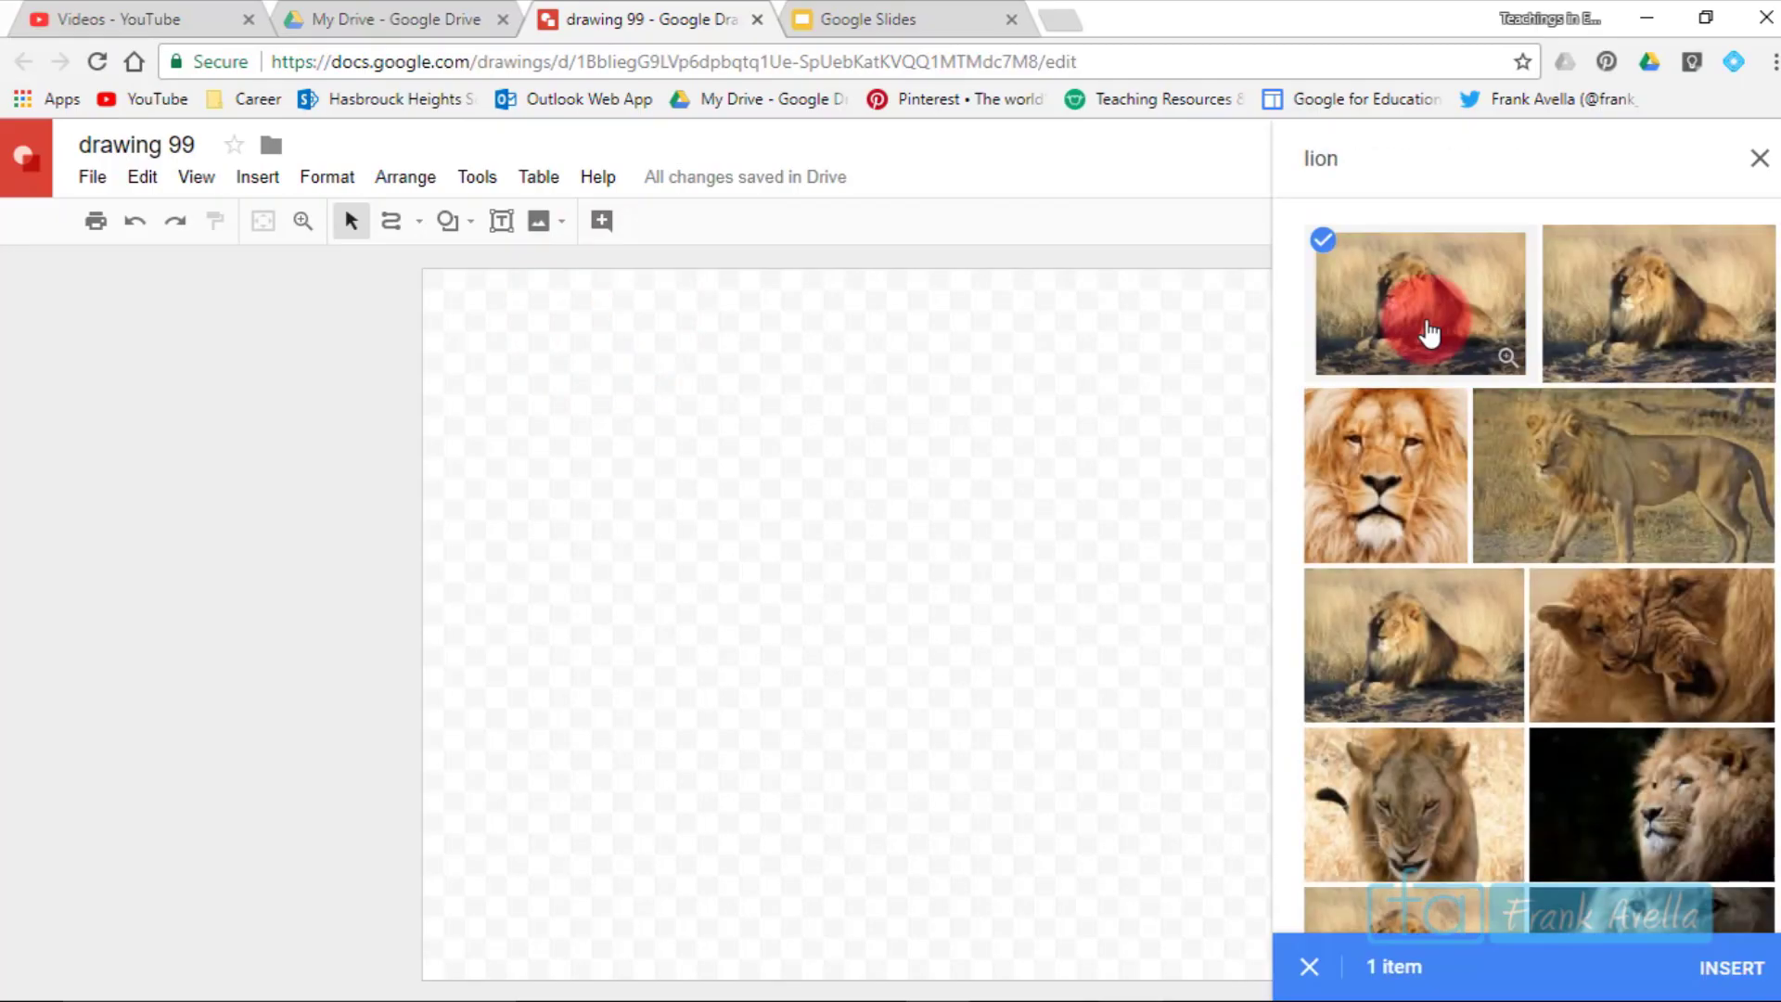
{"action": "left_click", "coordinate": [1629, 299]}
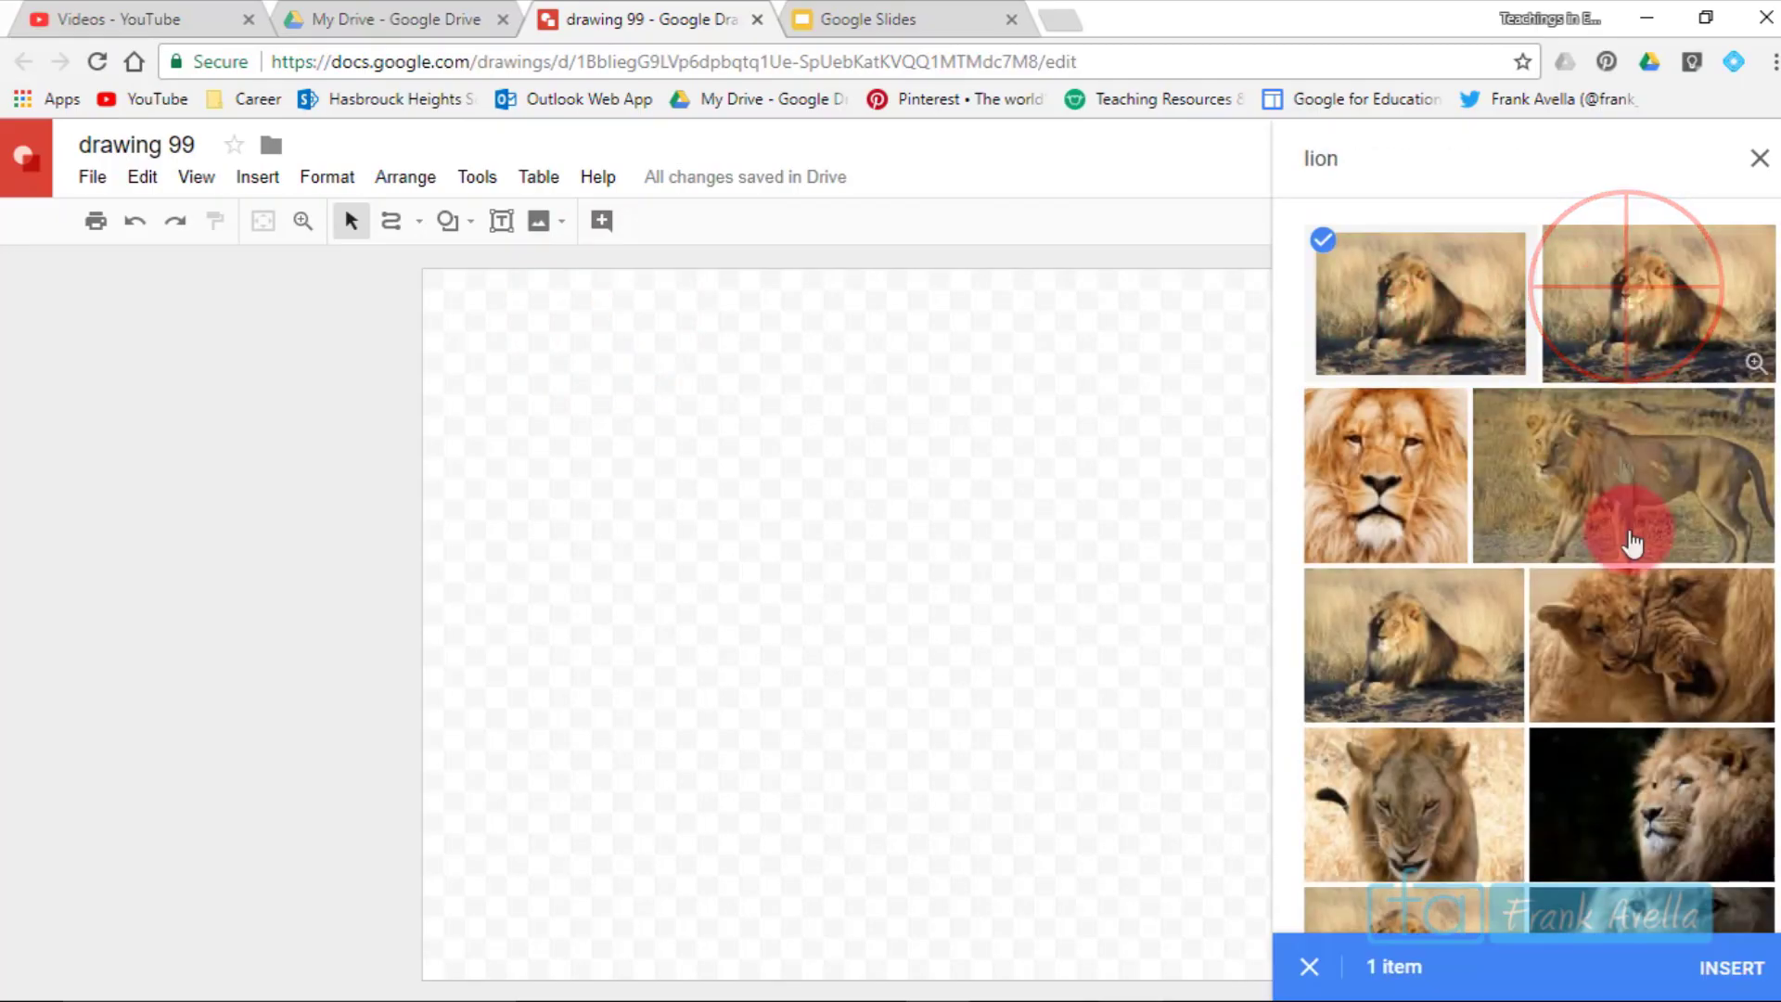
{"action": "left_click", "coordinate": [1731, 969]}
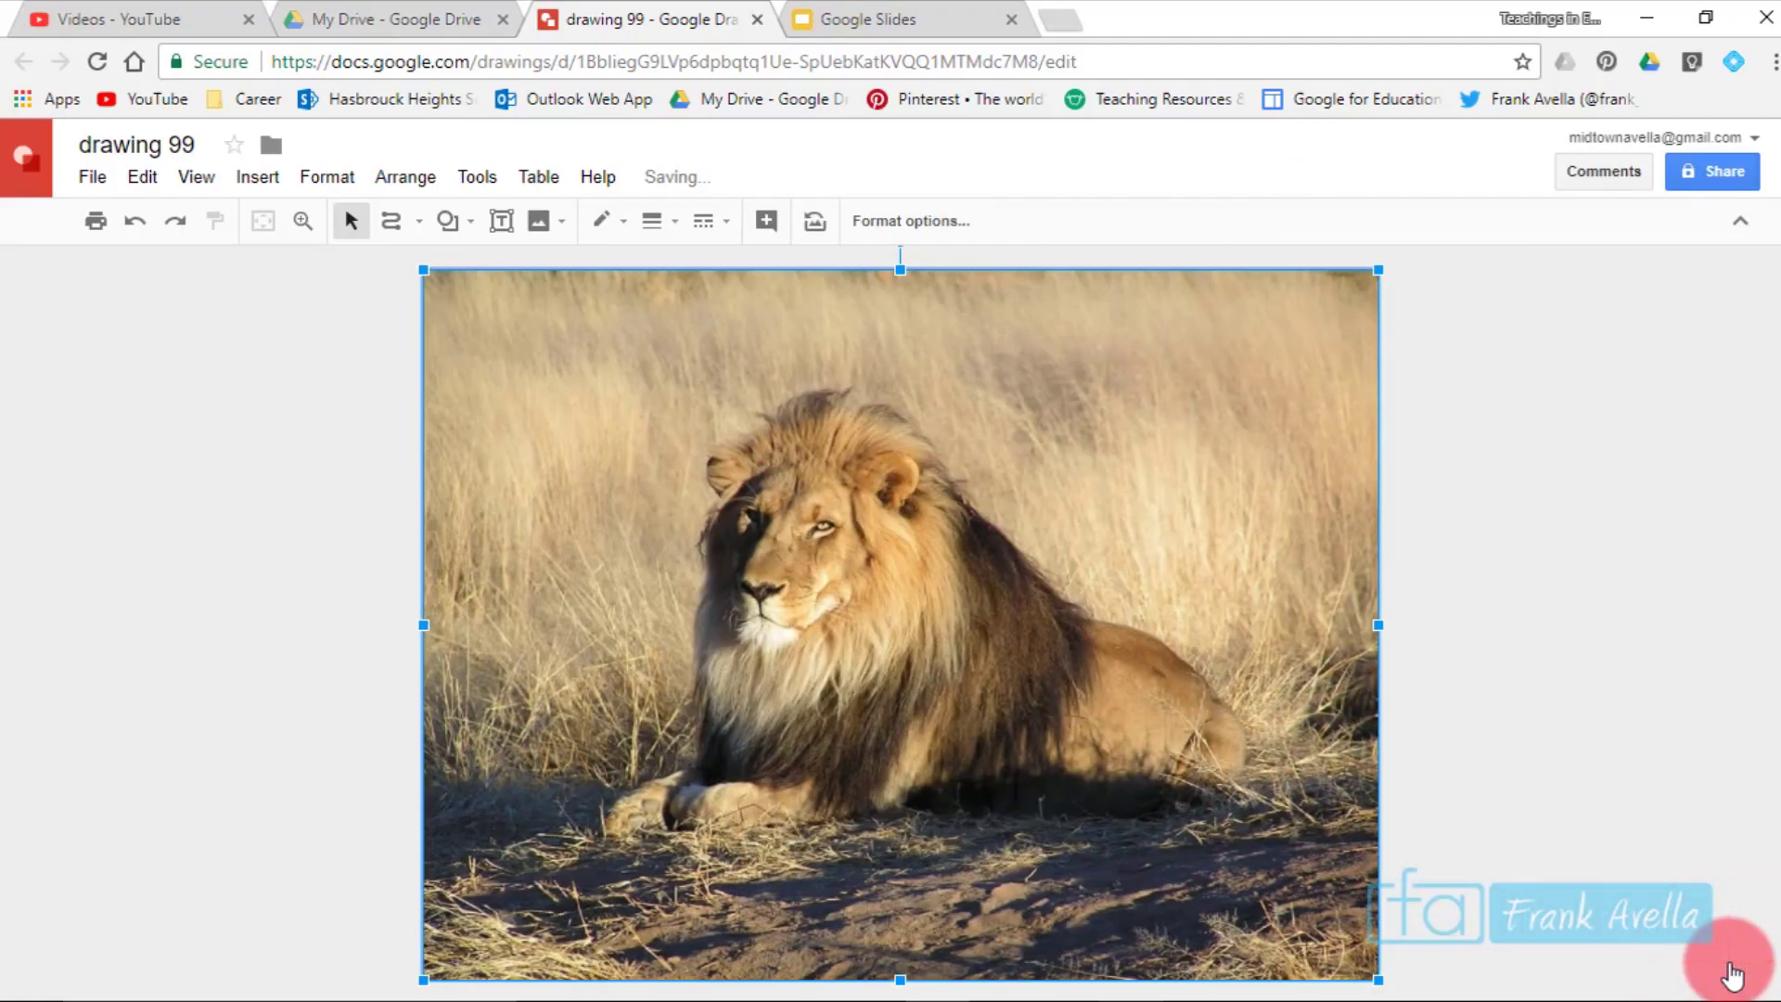
Shrink and reposition the lion image, then delete it from the canvas.
{"action": "left_click_drag", "start_coordinate": [1378, 269], "coordinate": [1213, 477]}
{"action": "left_click", "coordinate": [1063, 589]}
{"action": "left_click_drag", "start_coordinate": [1062, 589], "coordinate": [1117, 485]}
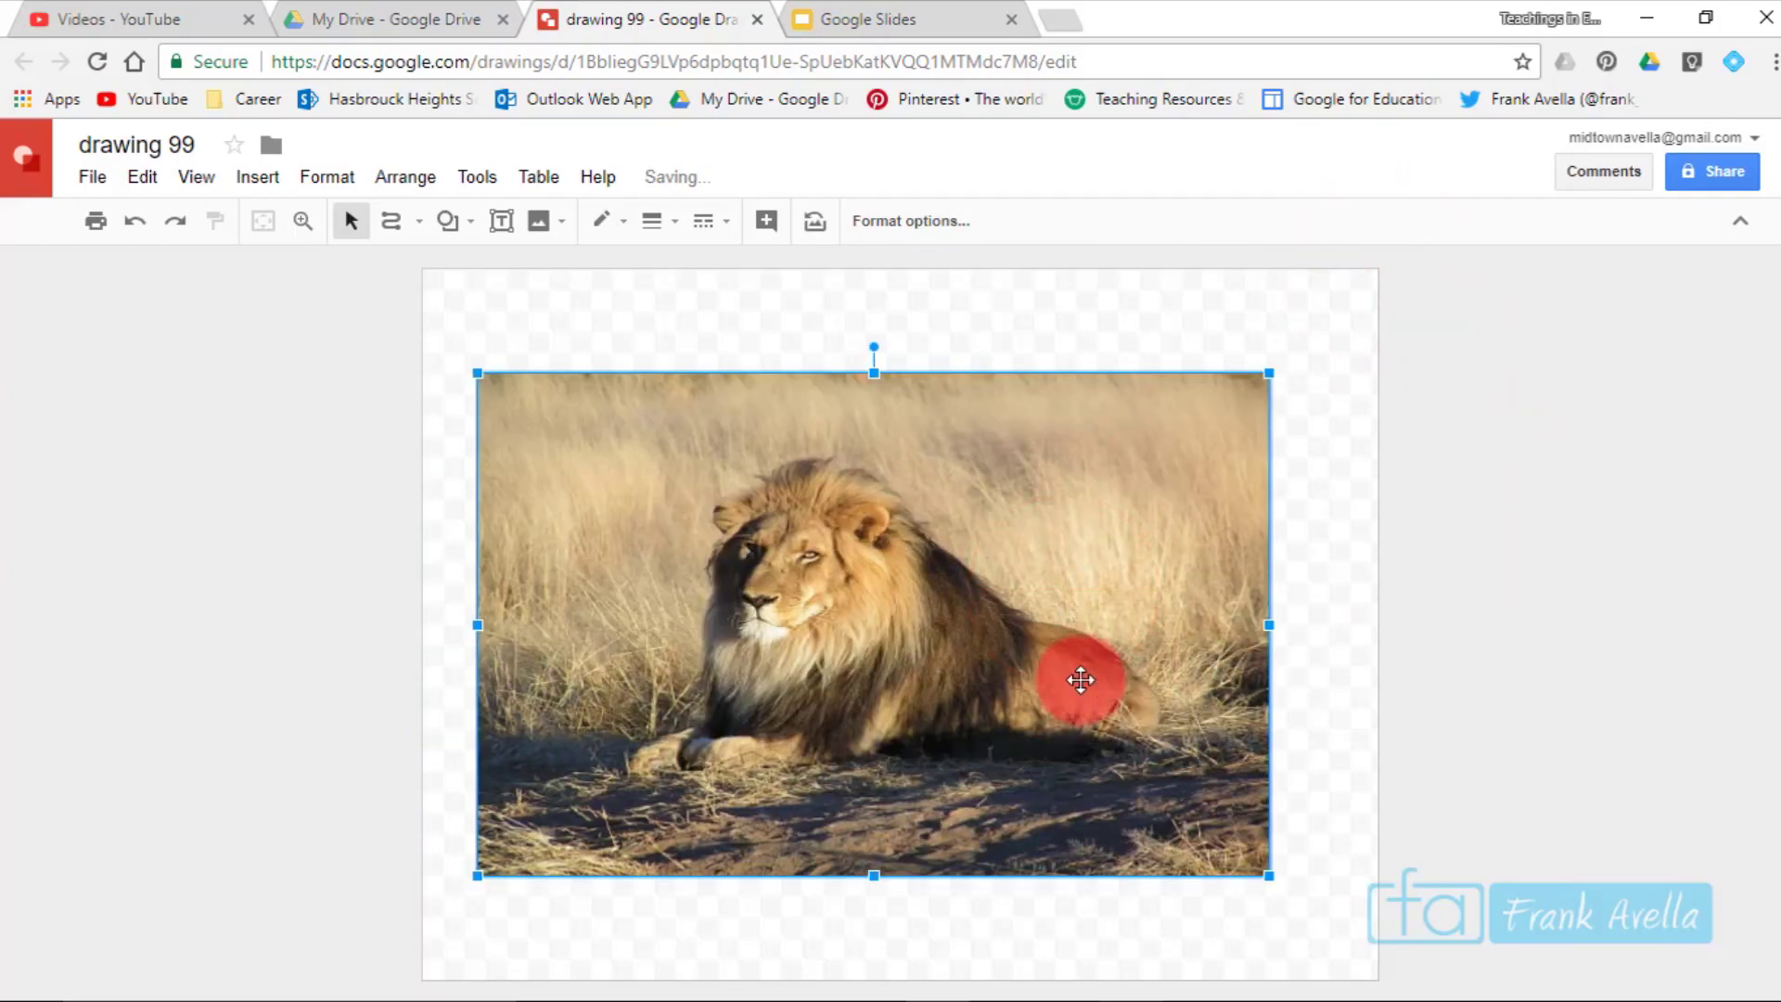
{"action": "key", "text": "Delete"}
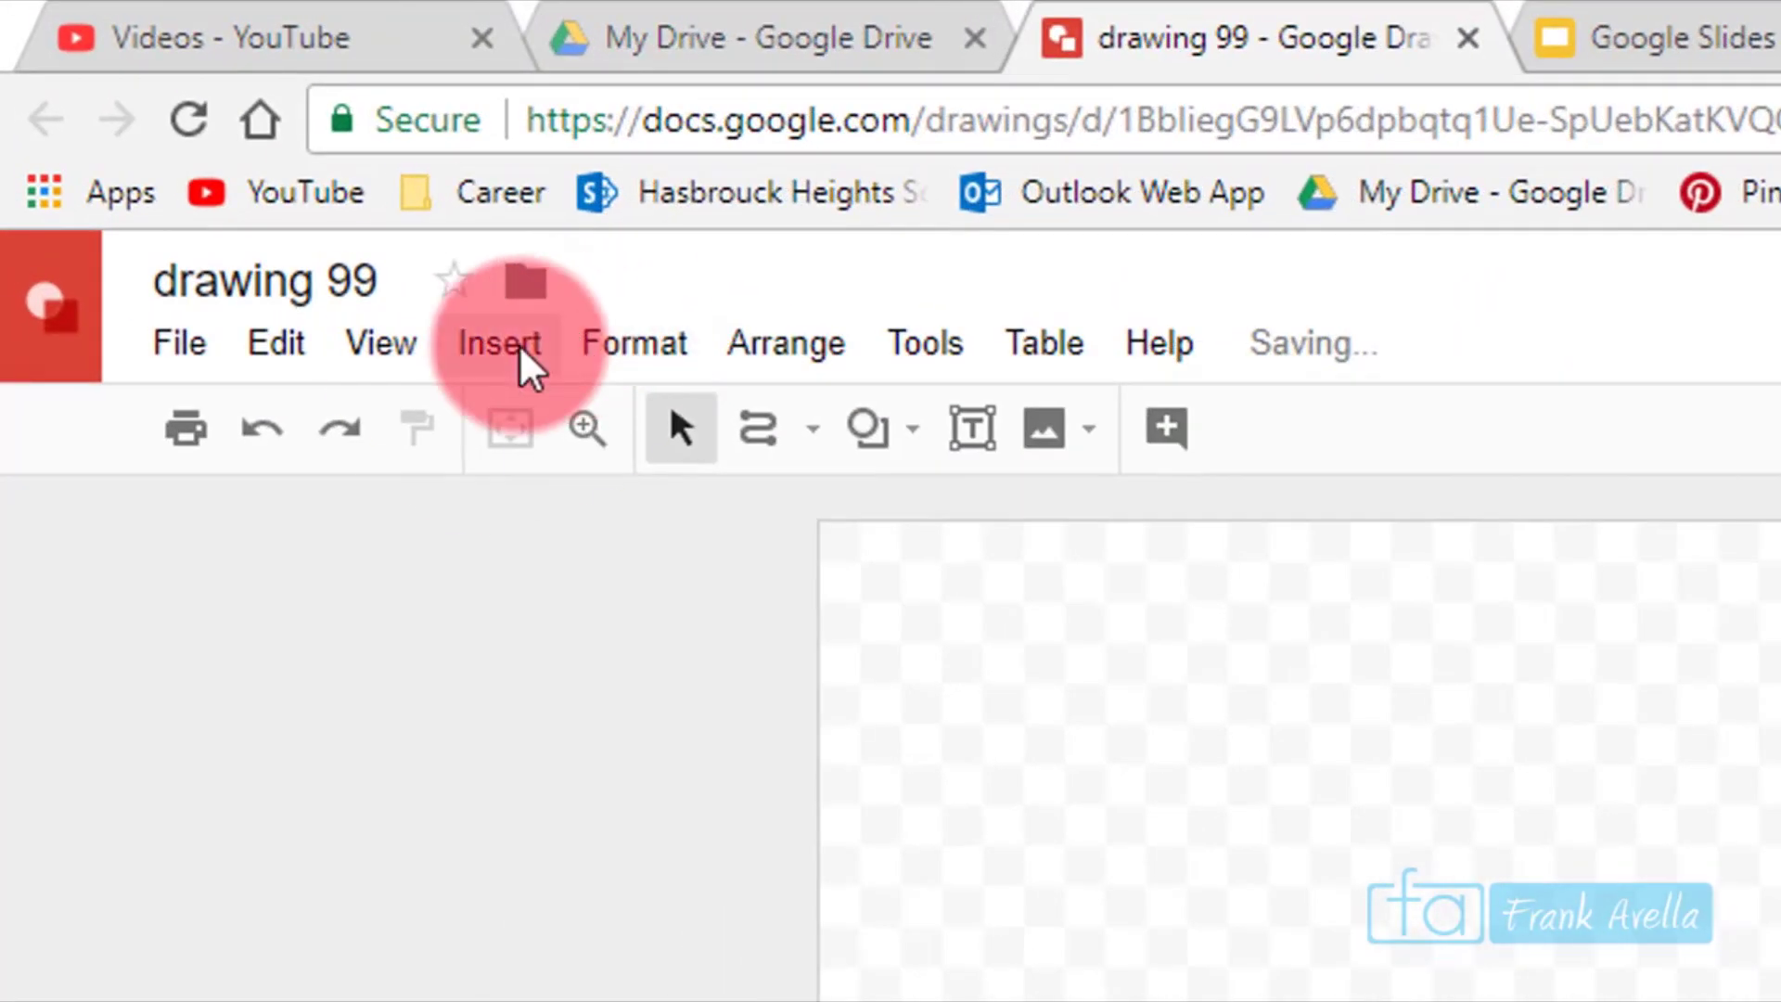
Upload the 'google forms' image from the computer and place it near the canvas centre.
{"action": "left_click", "coordinate": [519, 343]}
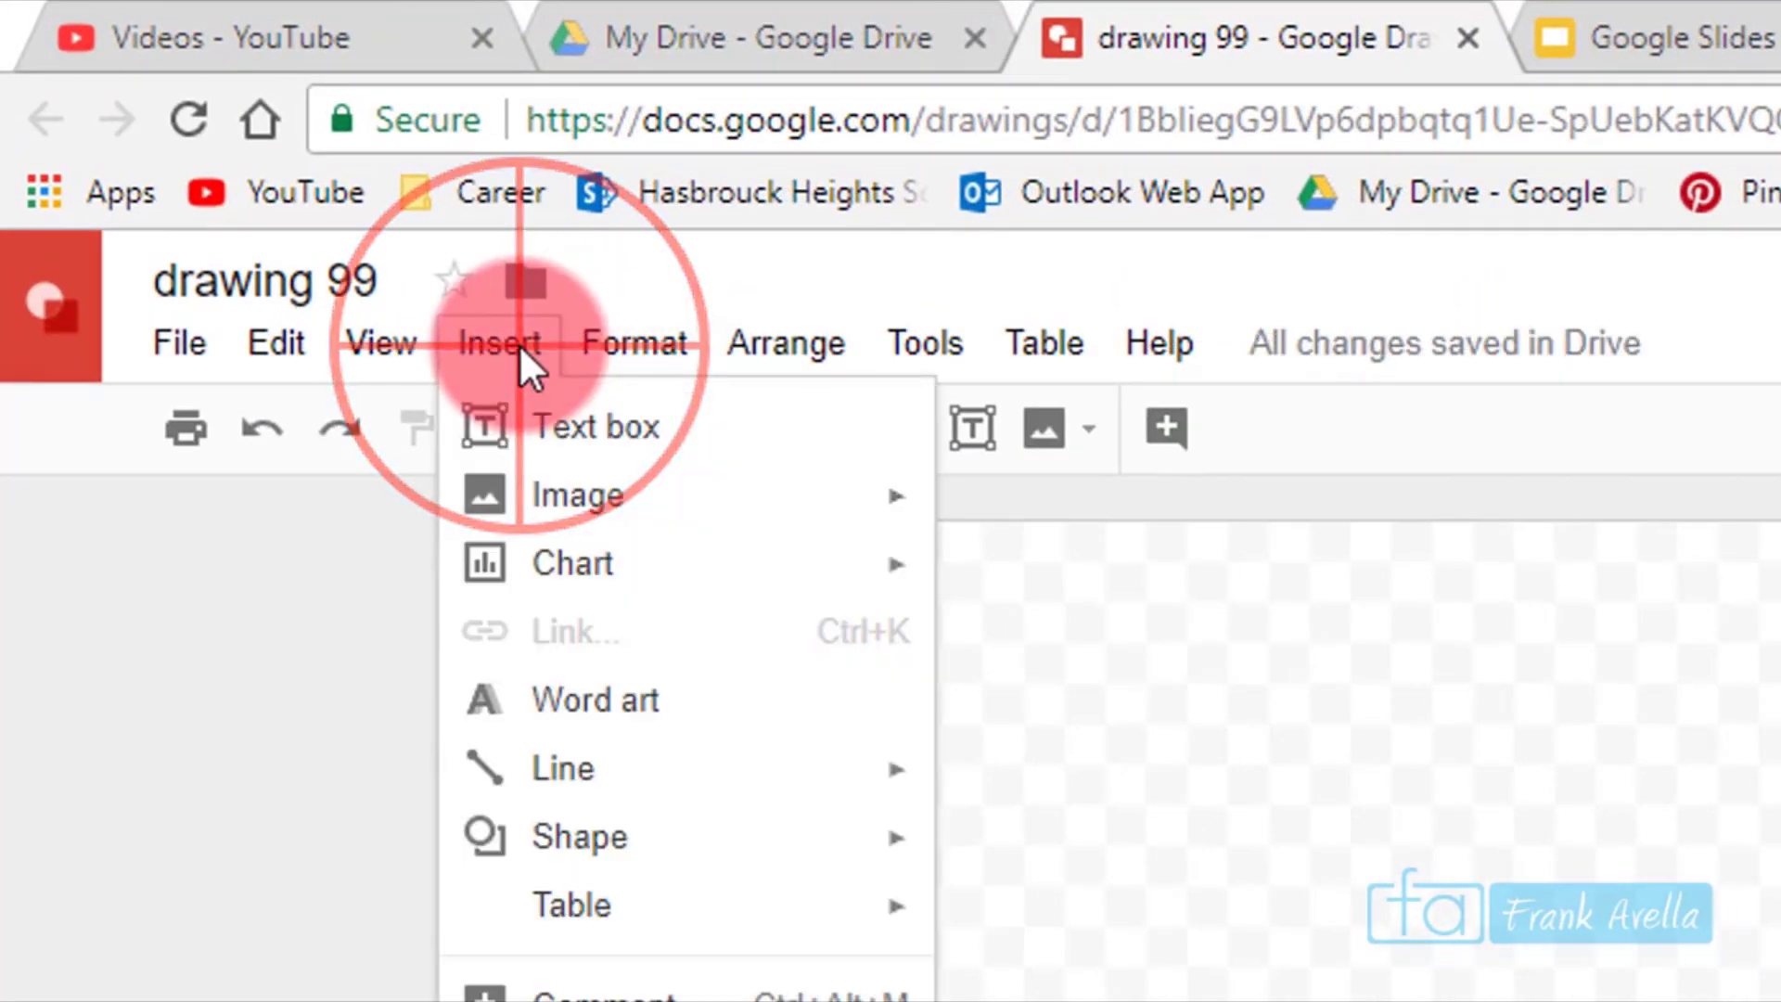
{"action": "left_click", "coordinate": [451, 408]}
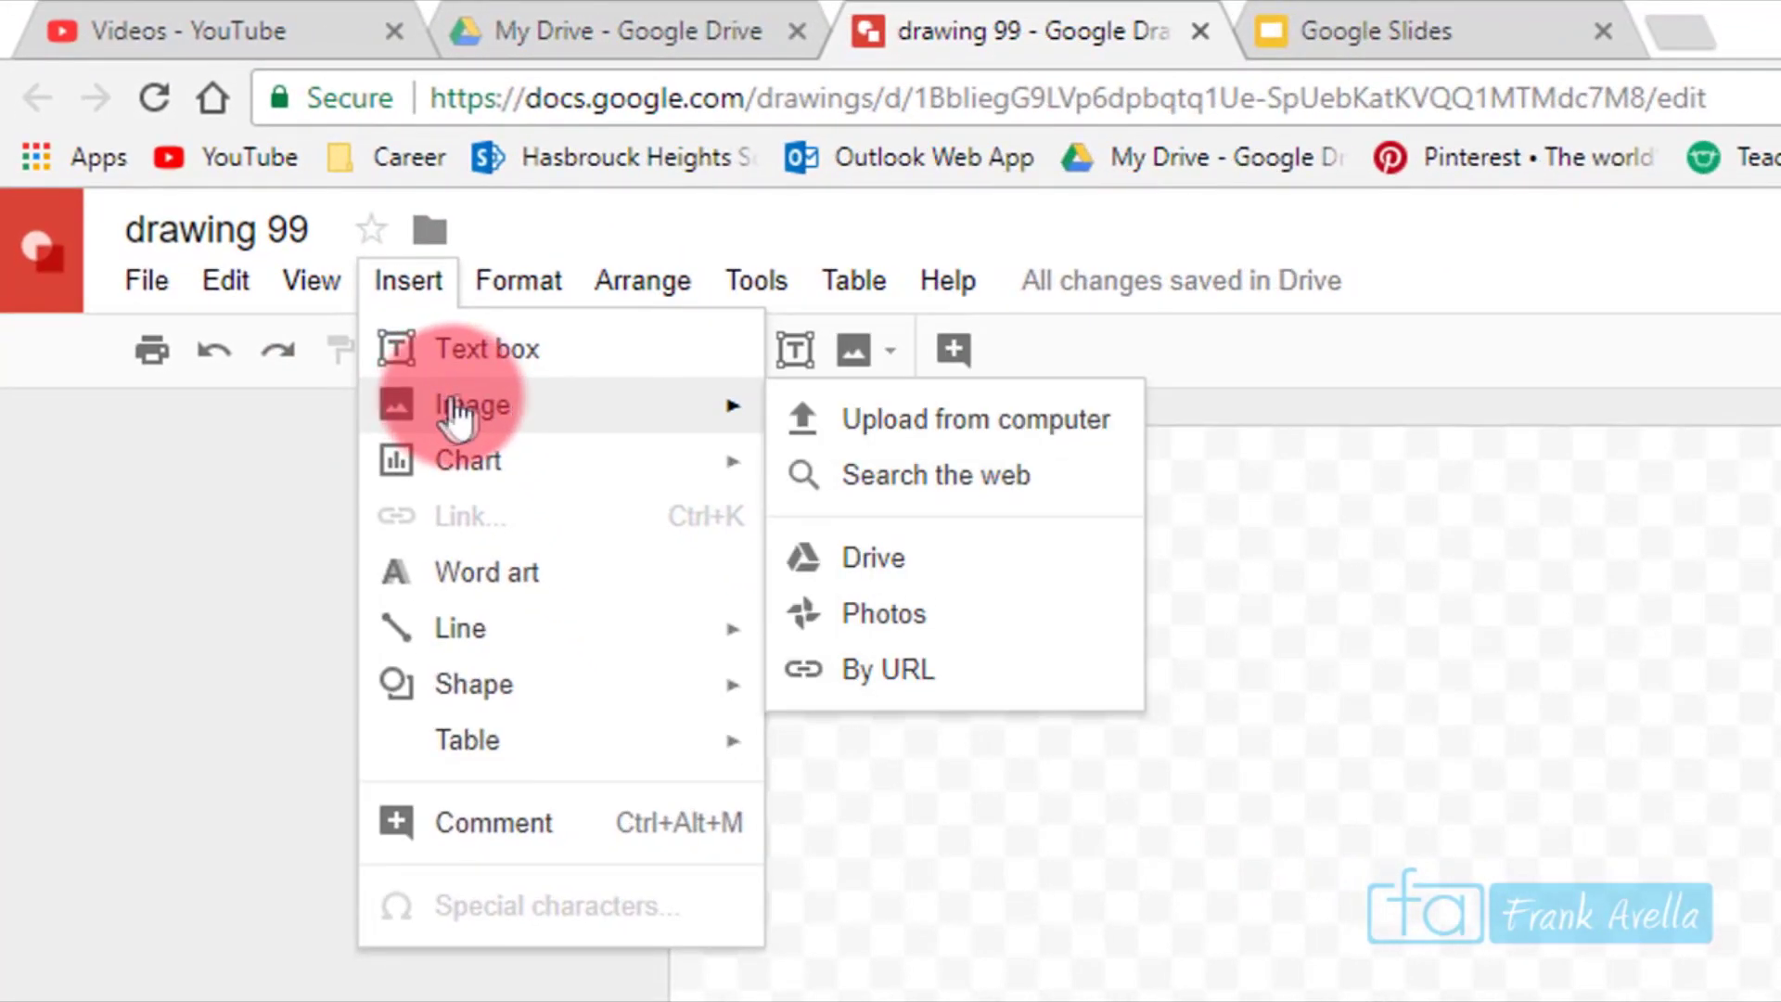
{"action": "left_click", "coordinate": [993, 424]}
{"action": "left_click", "coordinate": [994, 425]}
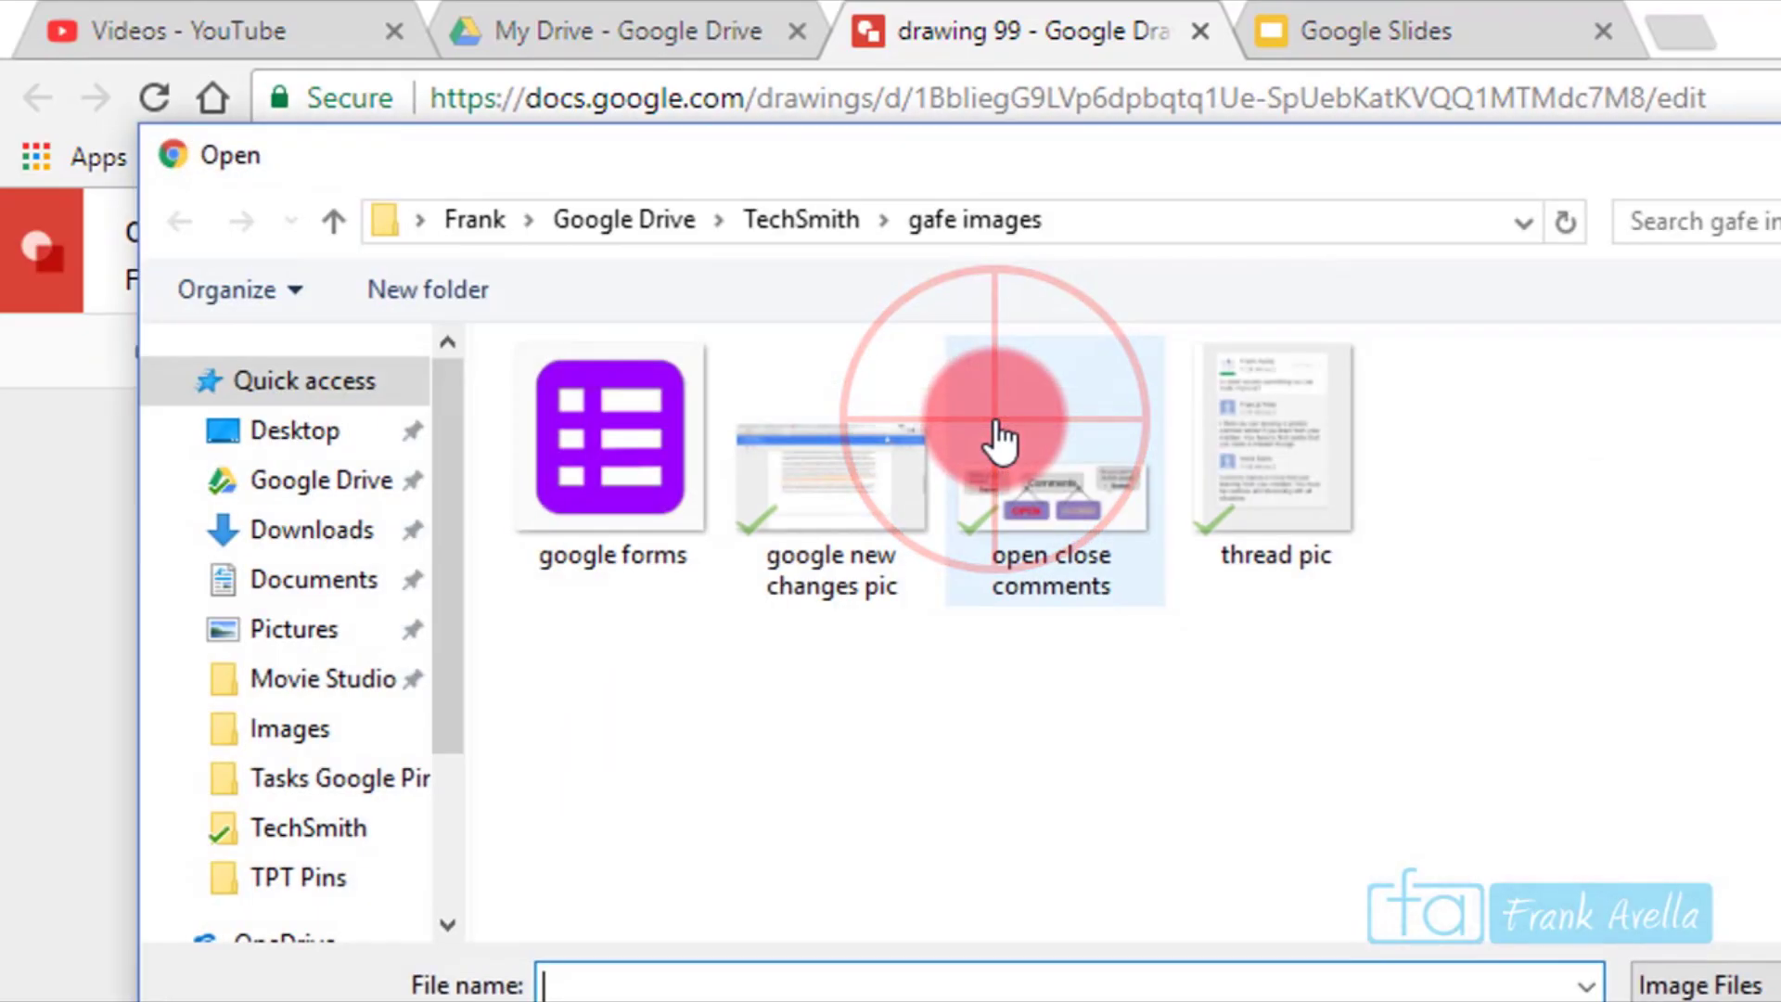
{"action": "left_click", "coordinate": [1020, 662]}
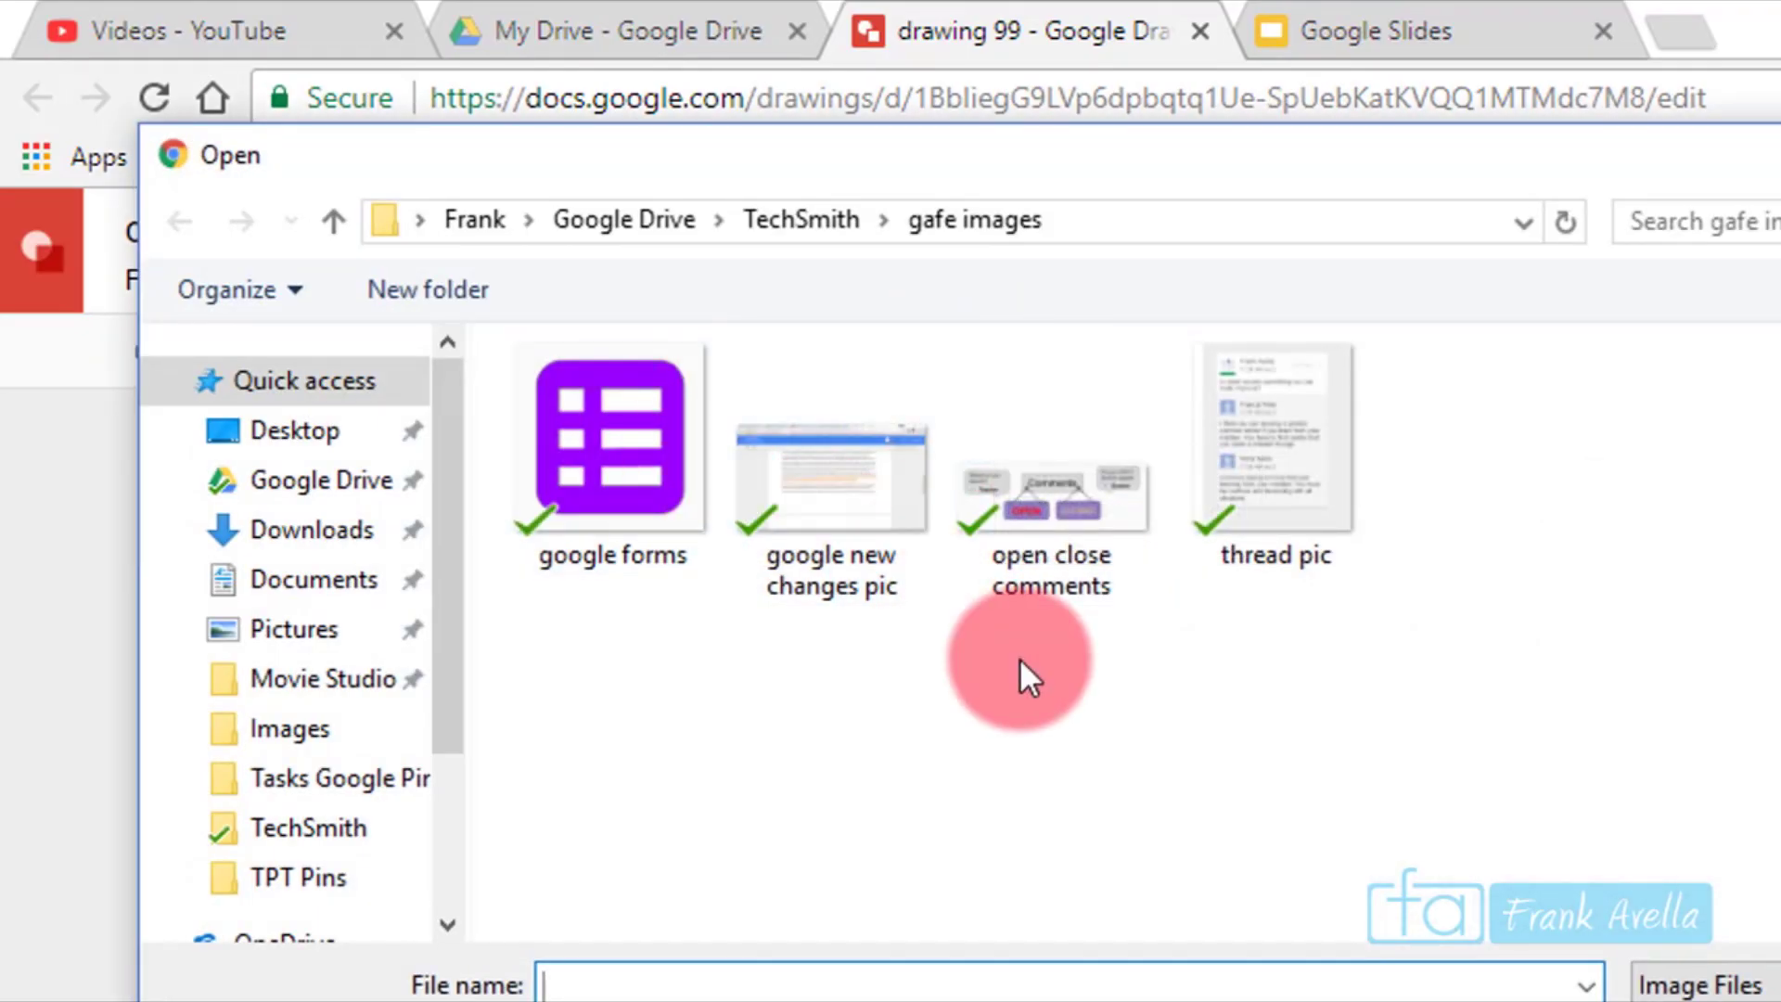
{"action": "left_click", "coordinate": [658, 486]}
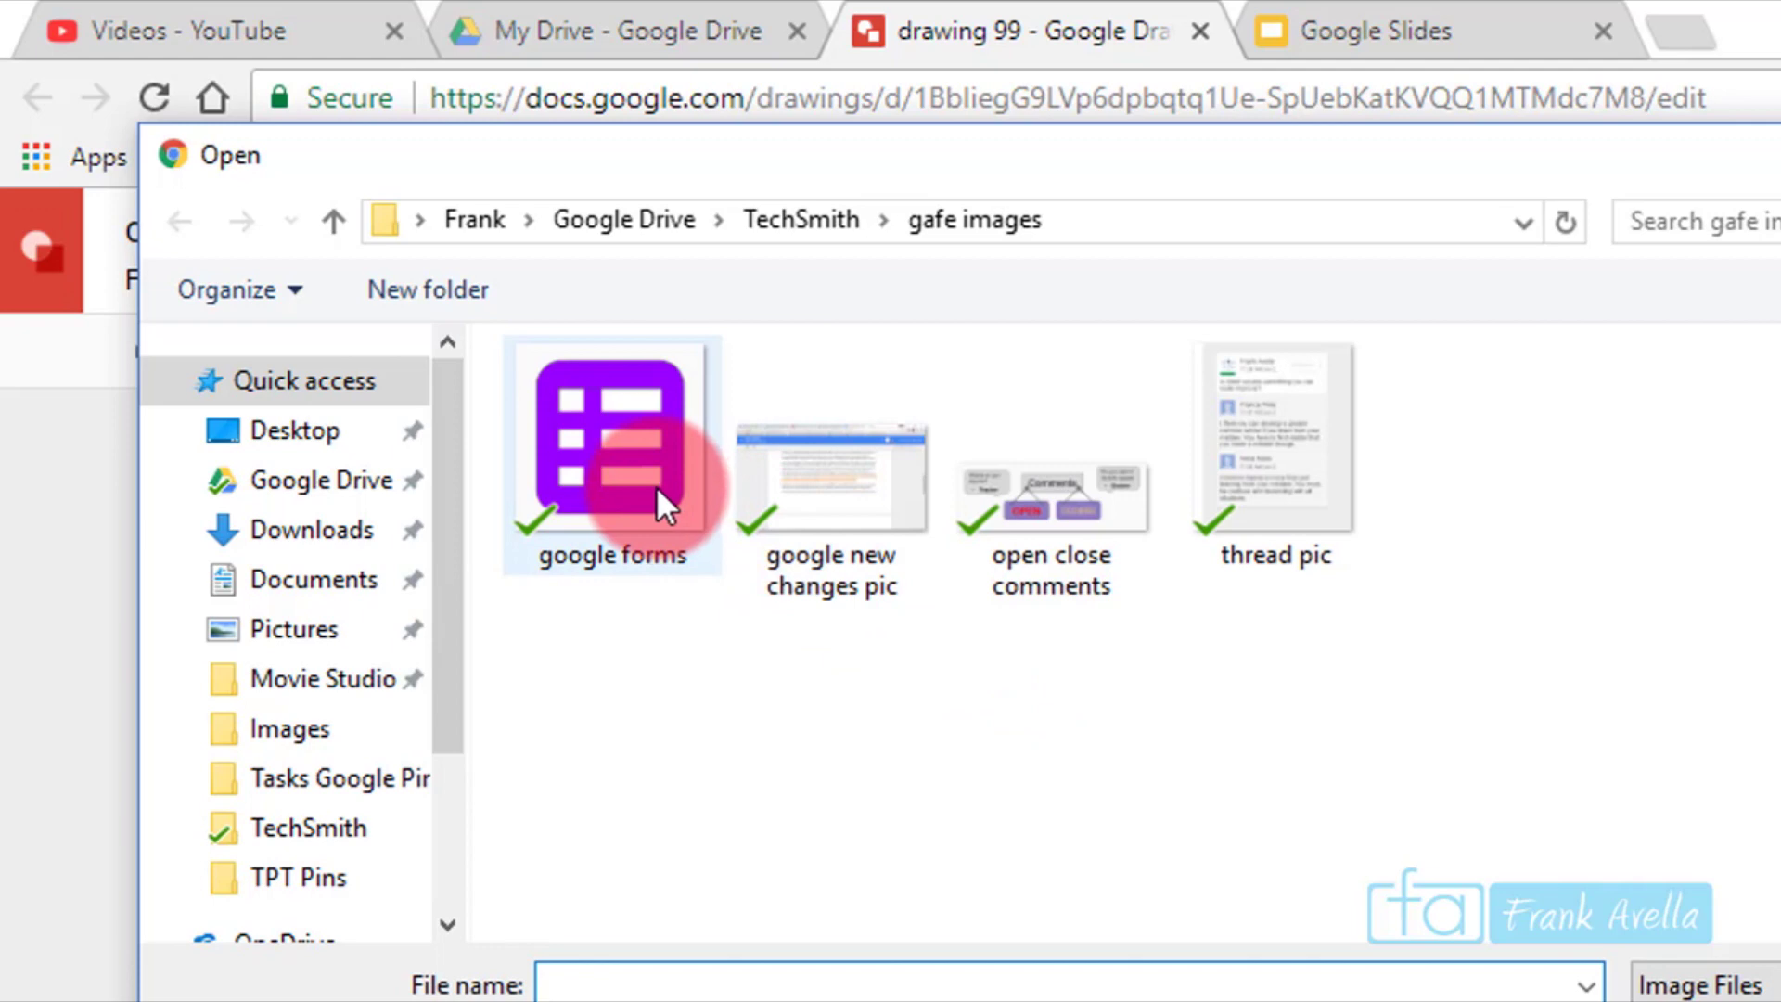
{"action": "double_click", "coordinate": [655, 486]}
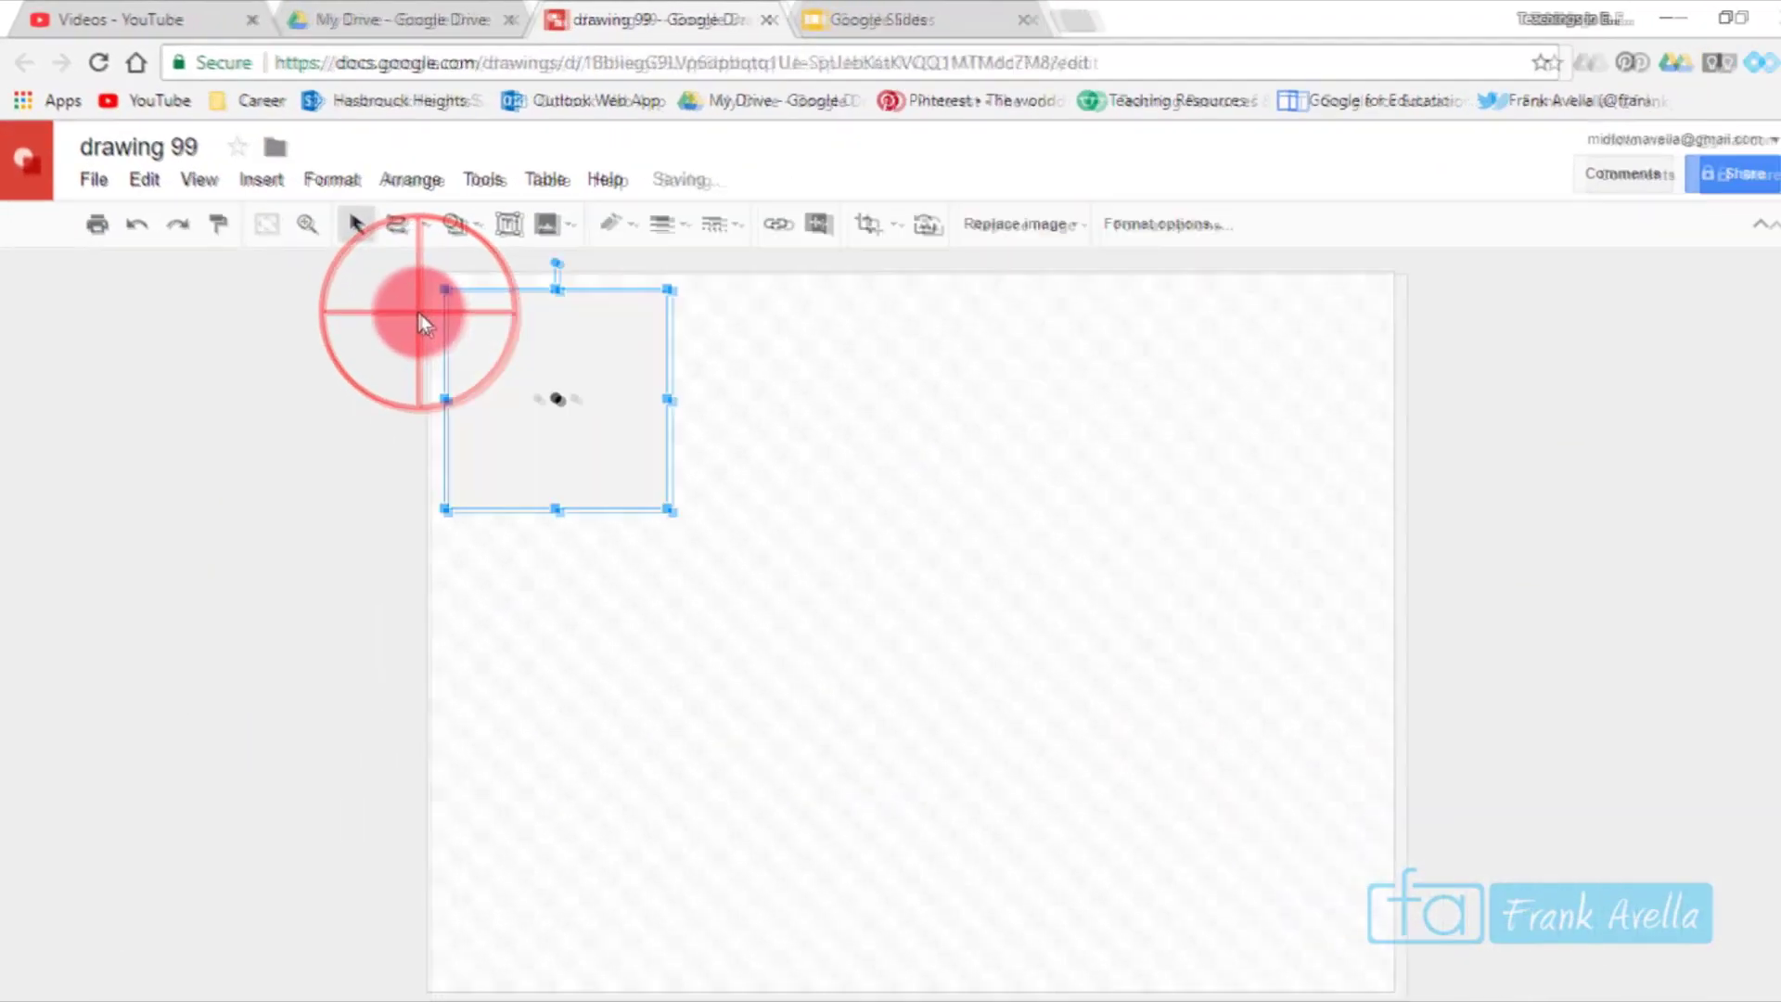
{"action": "left_click_drag", "start_coordinate": [518, 375], "coordinate": [800, 570]}
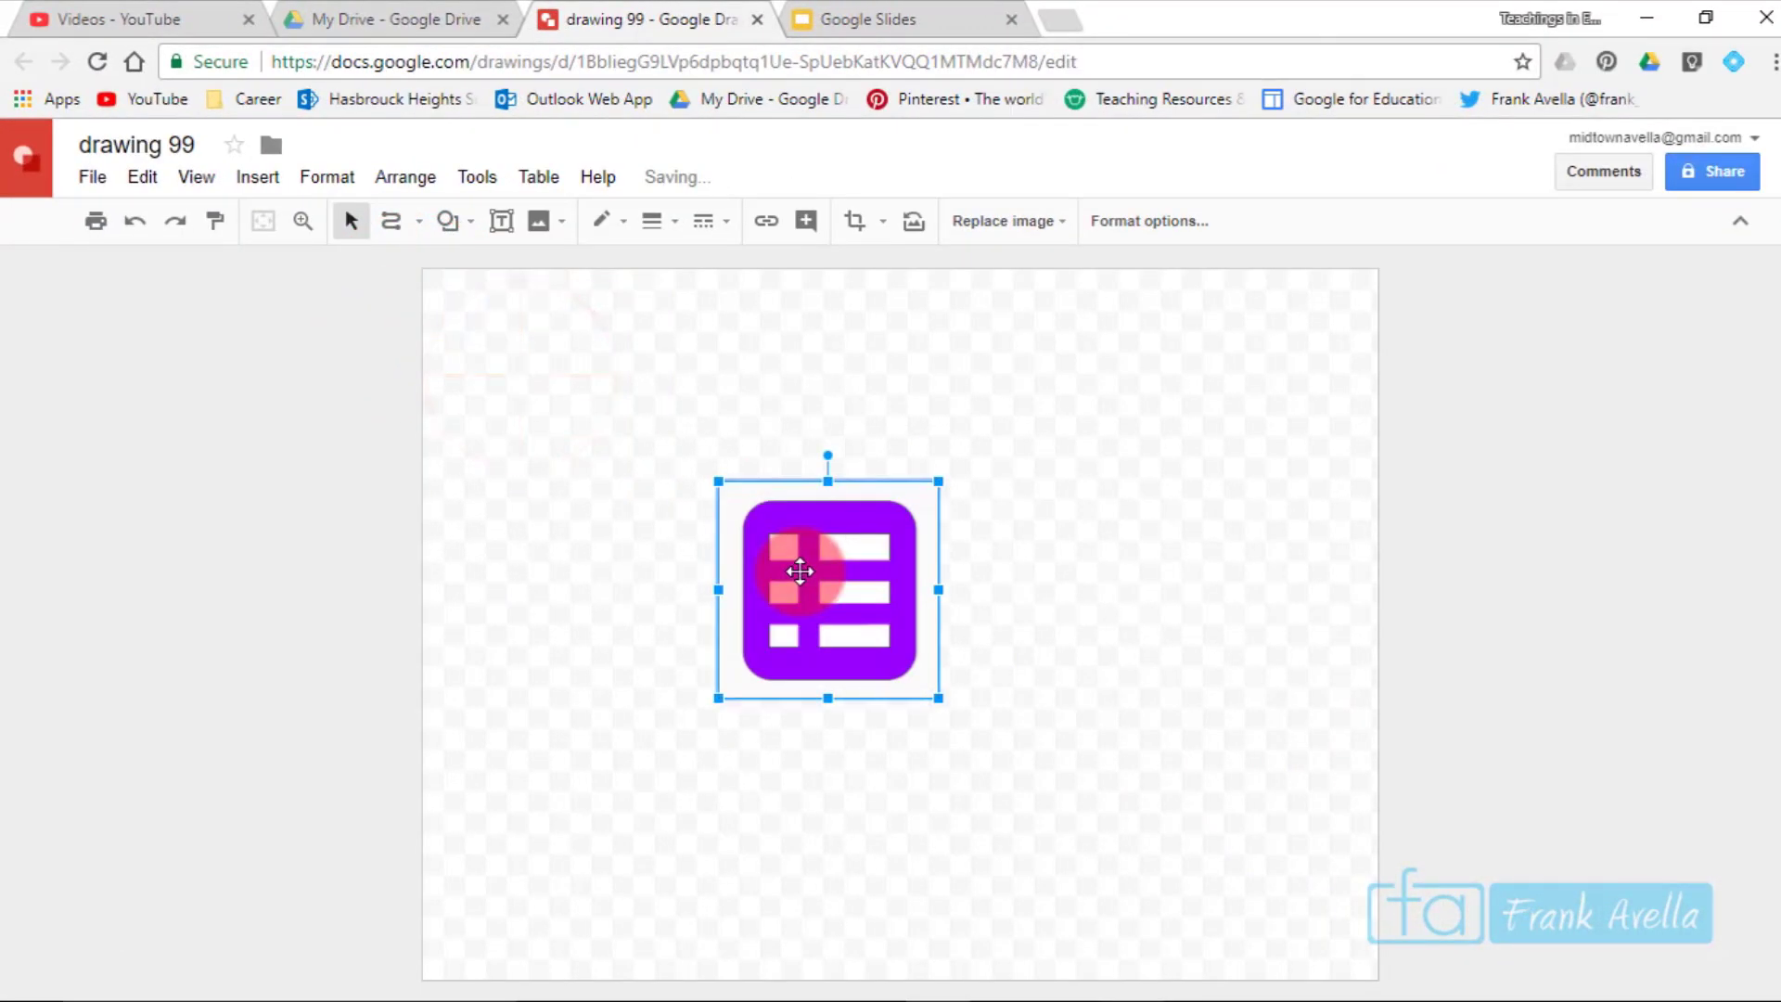
{"action": "left_click", "coordinate": [257, 179]}
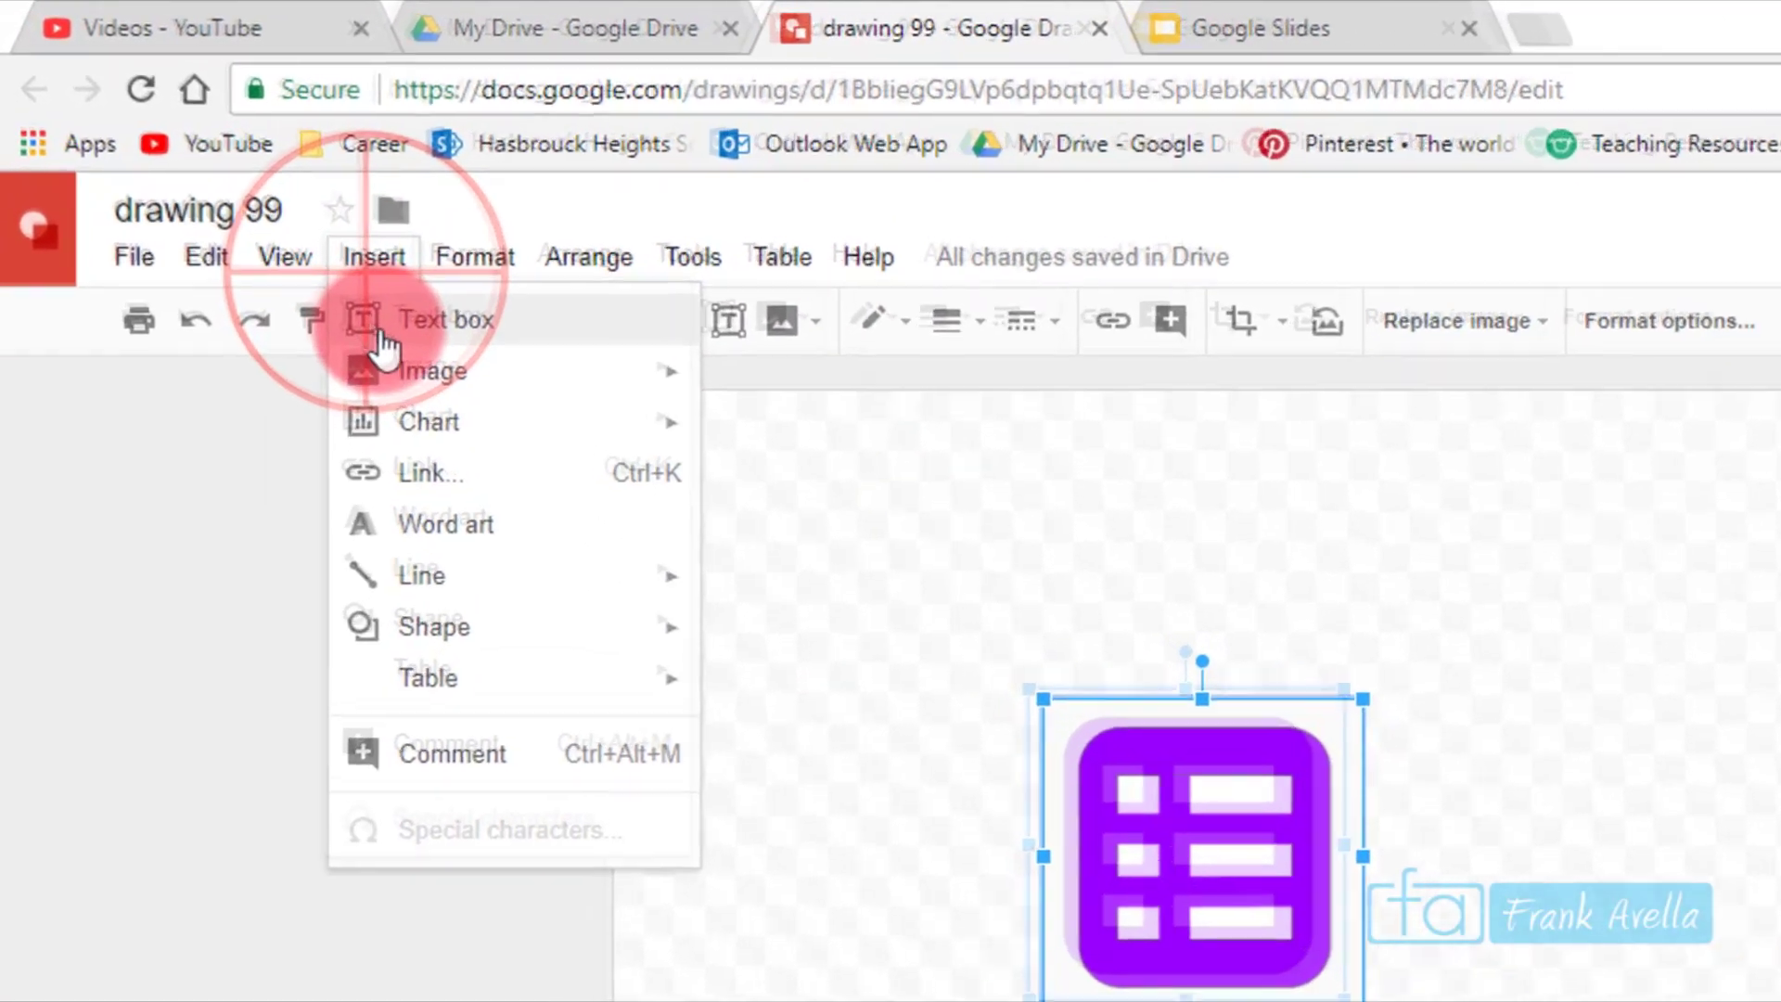
{"action": "mouse_move", "coordinate": [437, 374]}
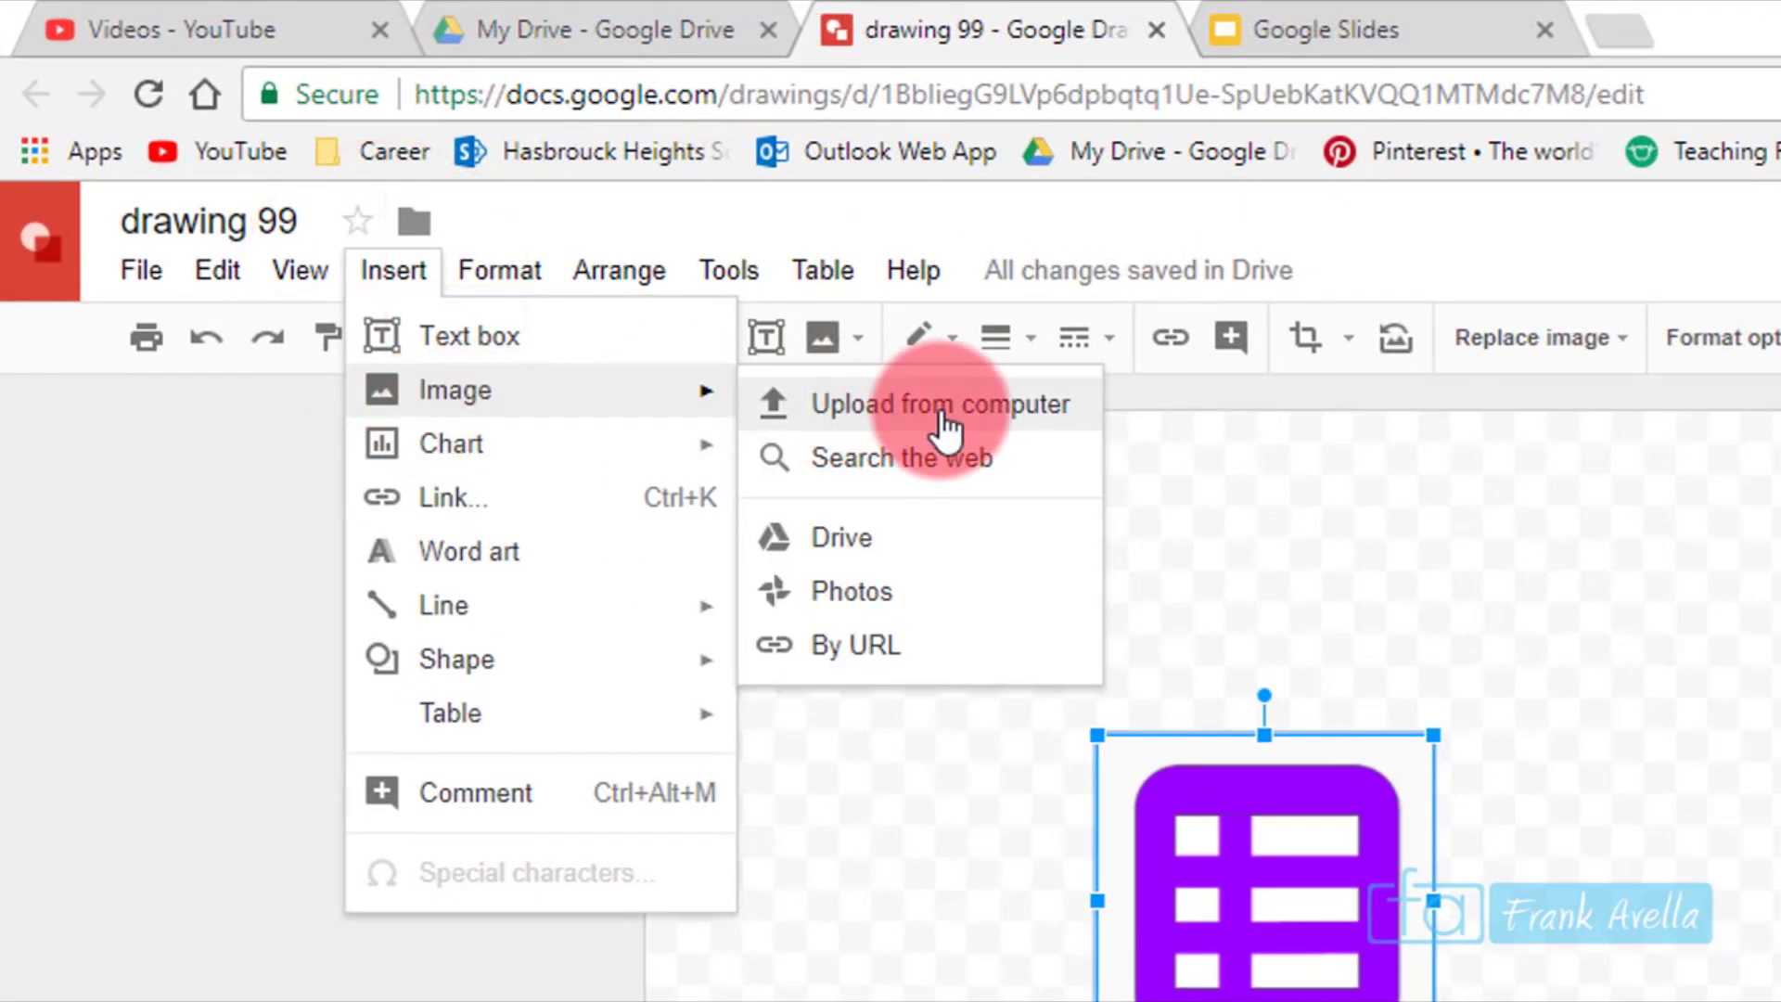
{"action": "left_click", "coordinate": [894, 382]}
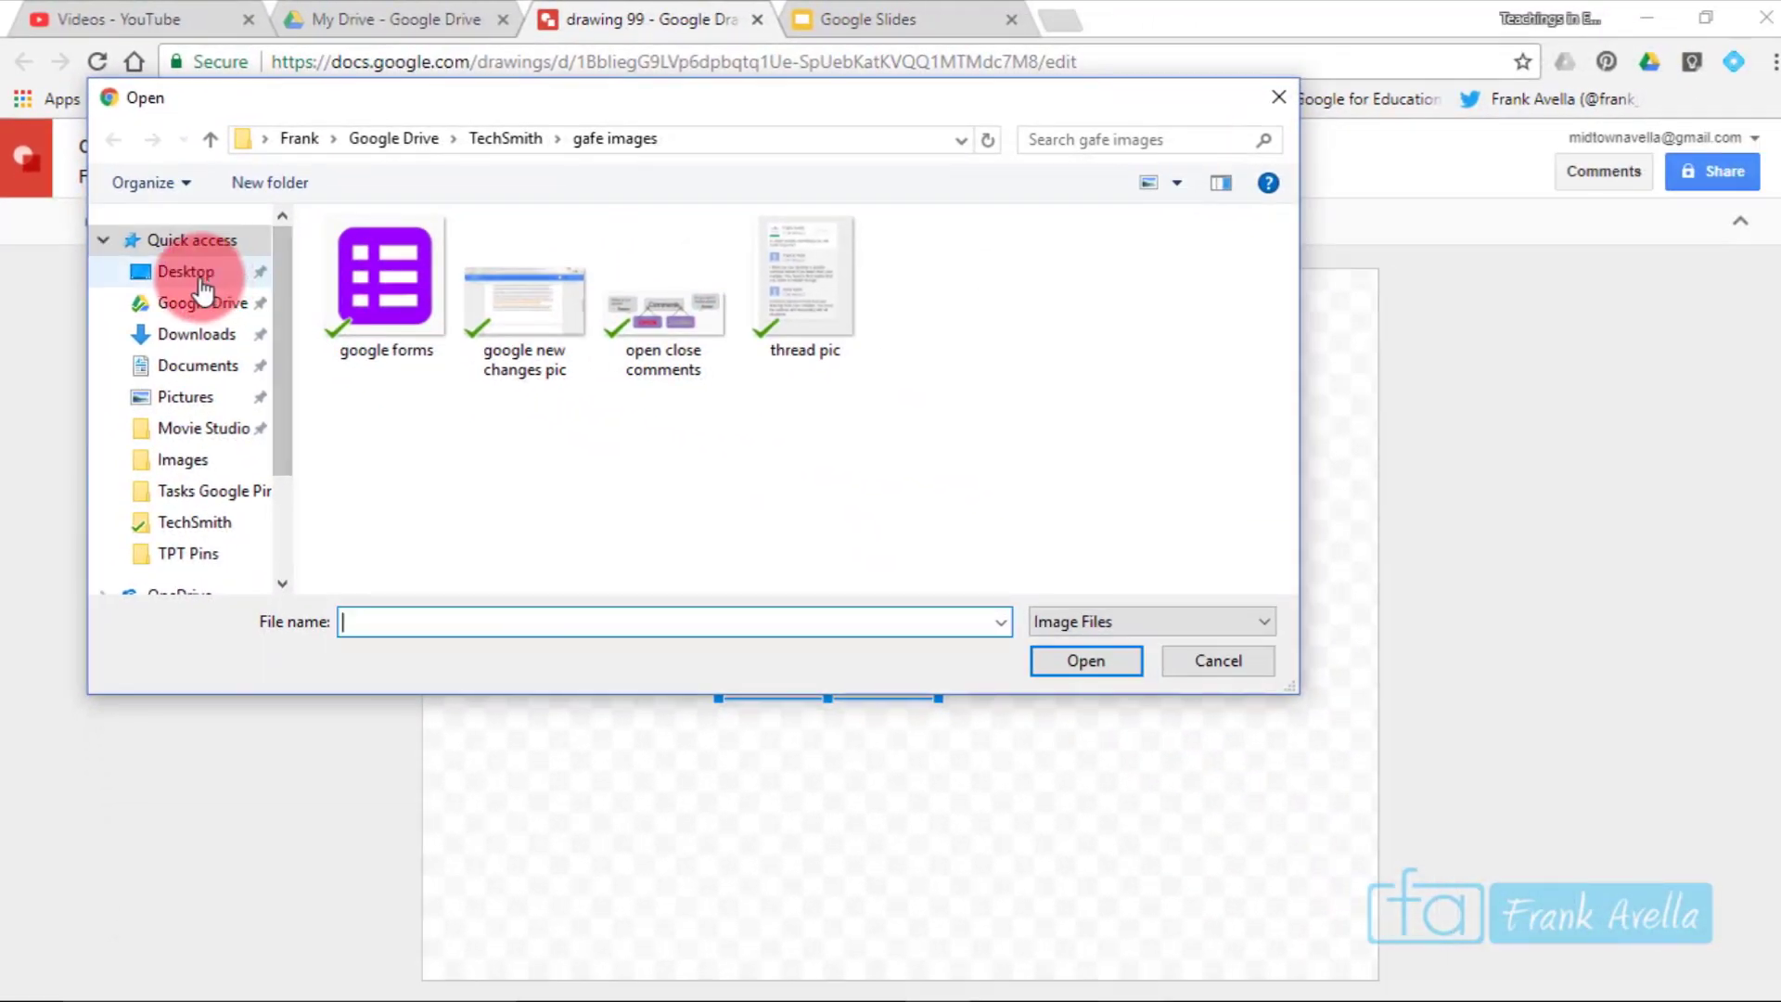
{"action": "left_click", "coordinate": [186, 272]}
{"action": "left_click", "coordinate": [199, 306]}
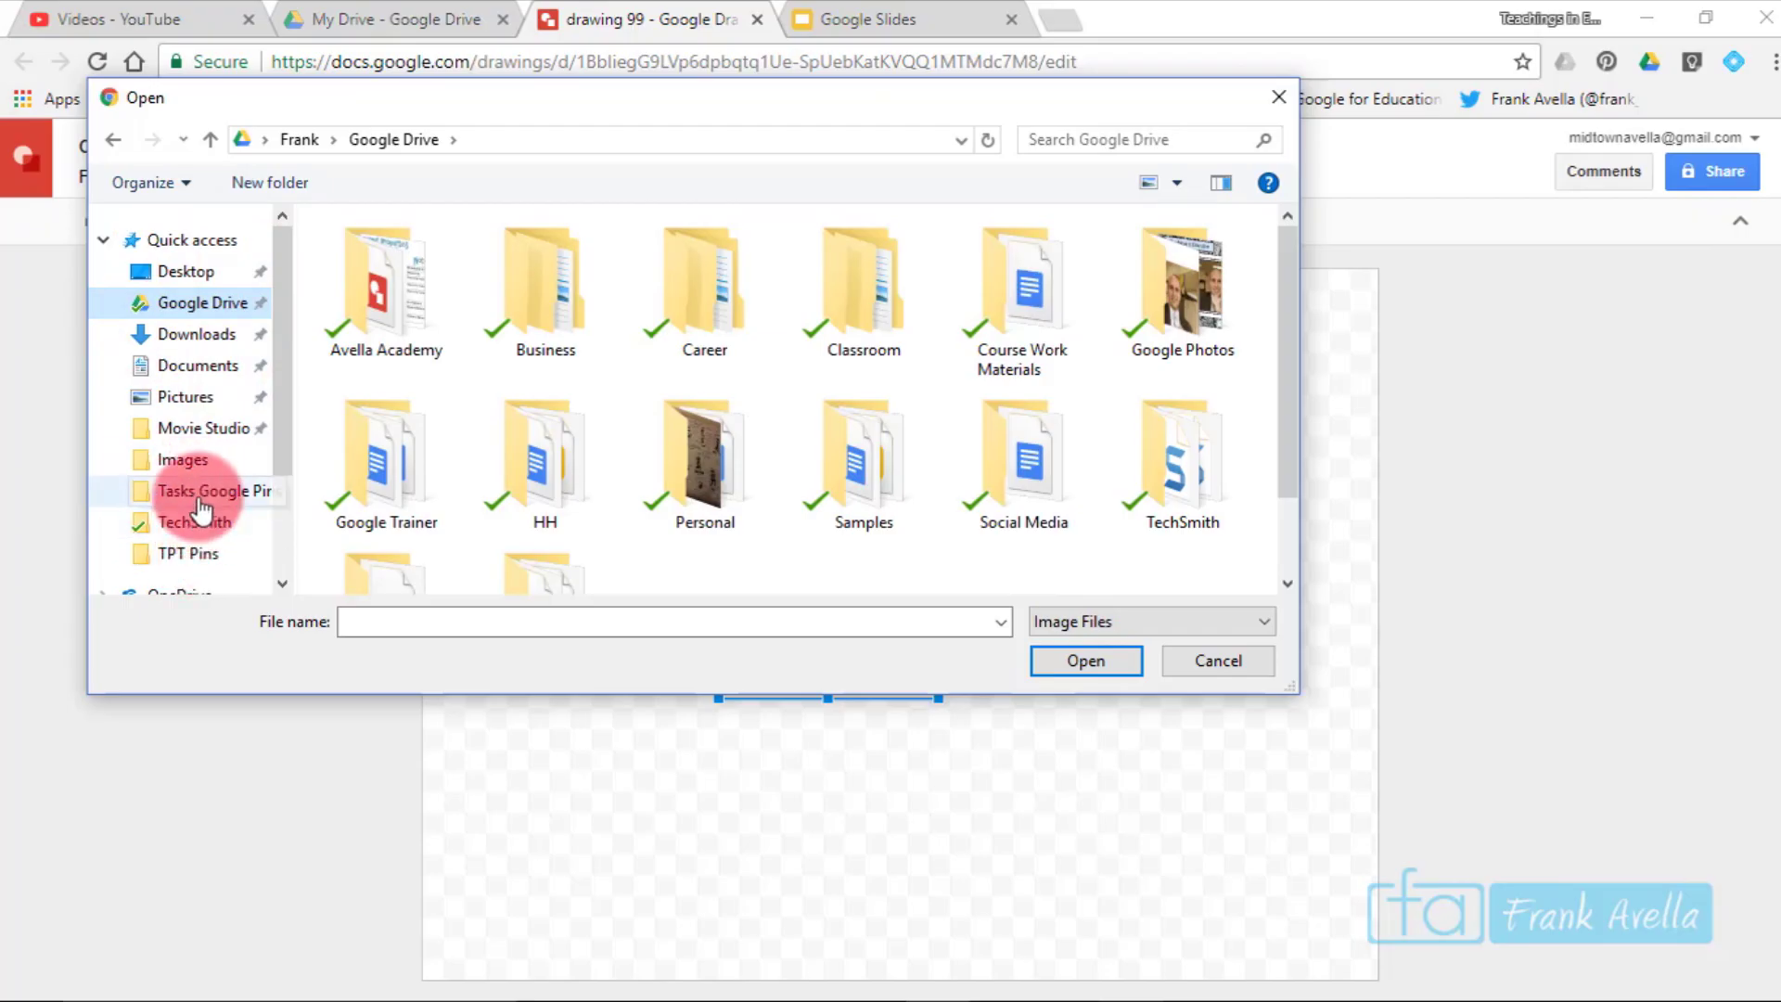
{"action": "left_click", "coordinate": [183, 461]}
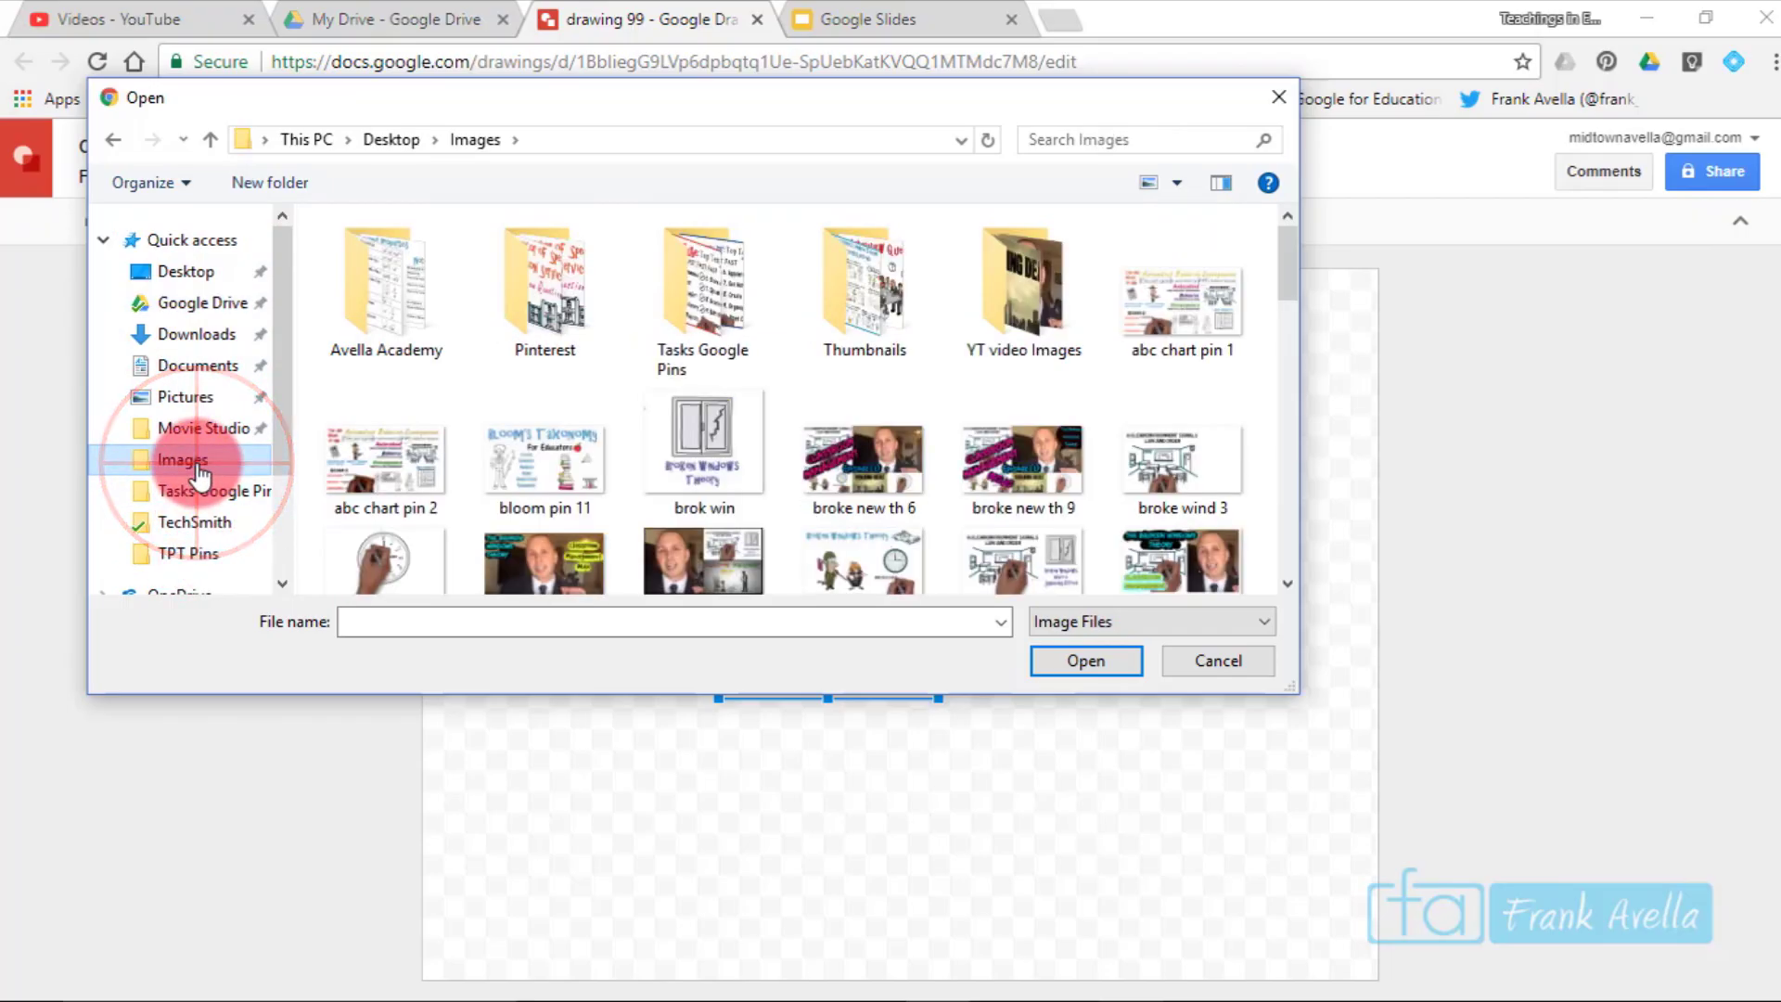
{"action": "left_click", "coordinate": [181, 271]}
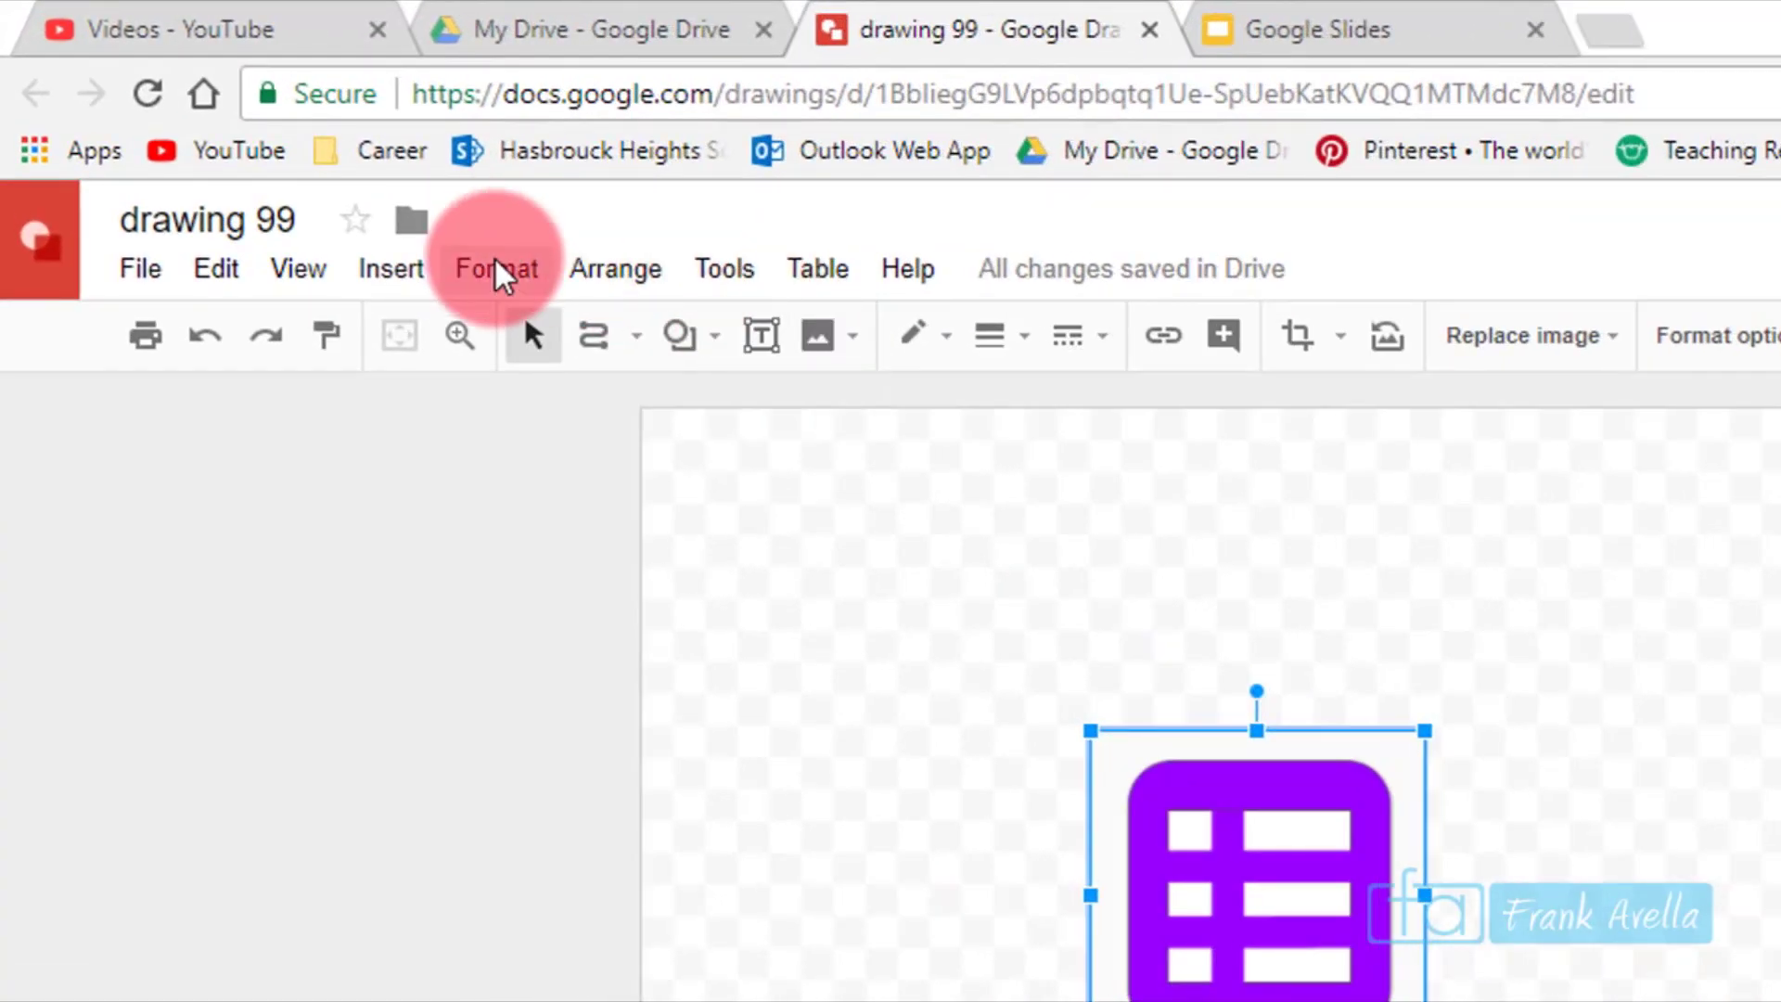
Draw a rectangle and position it above the purple forms icon.
{"action": "left_click", "coordinate": [678, 338]}
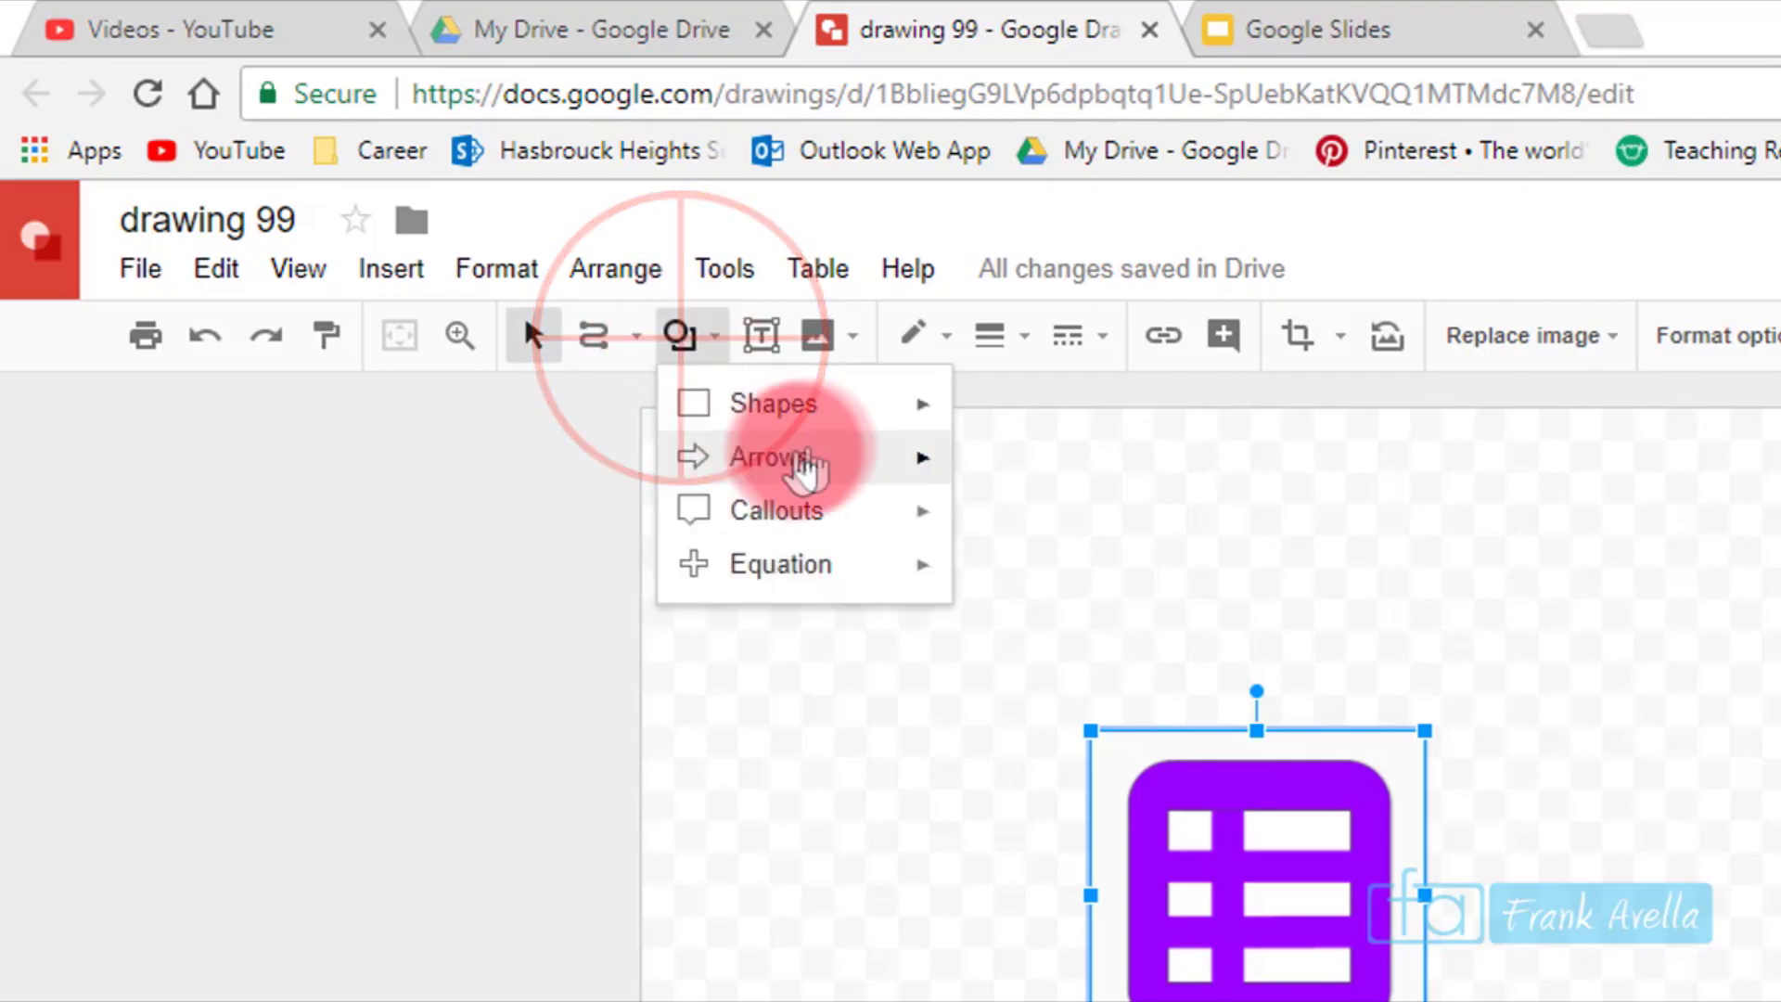
{"action": "mouse_move", "coordinate": [867, 414]}
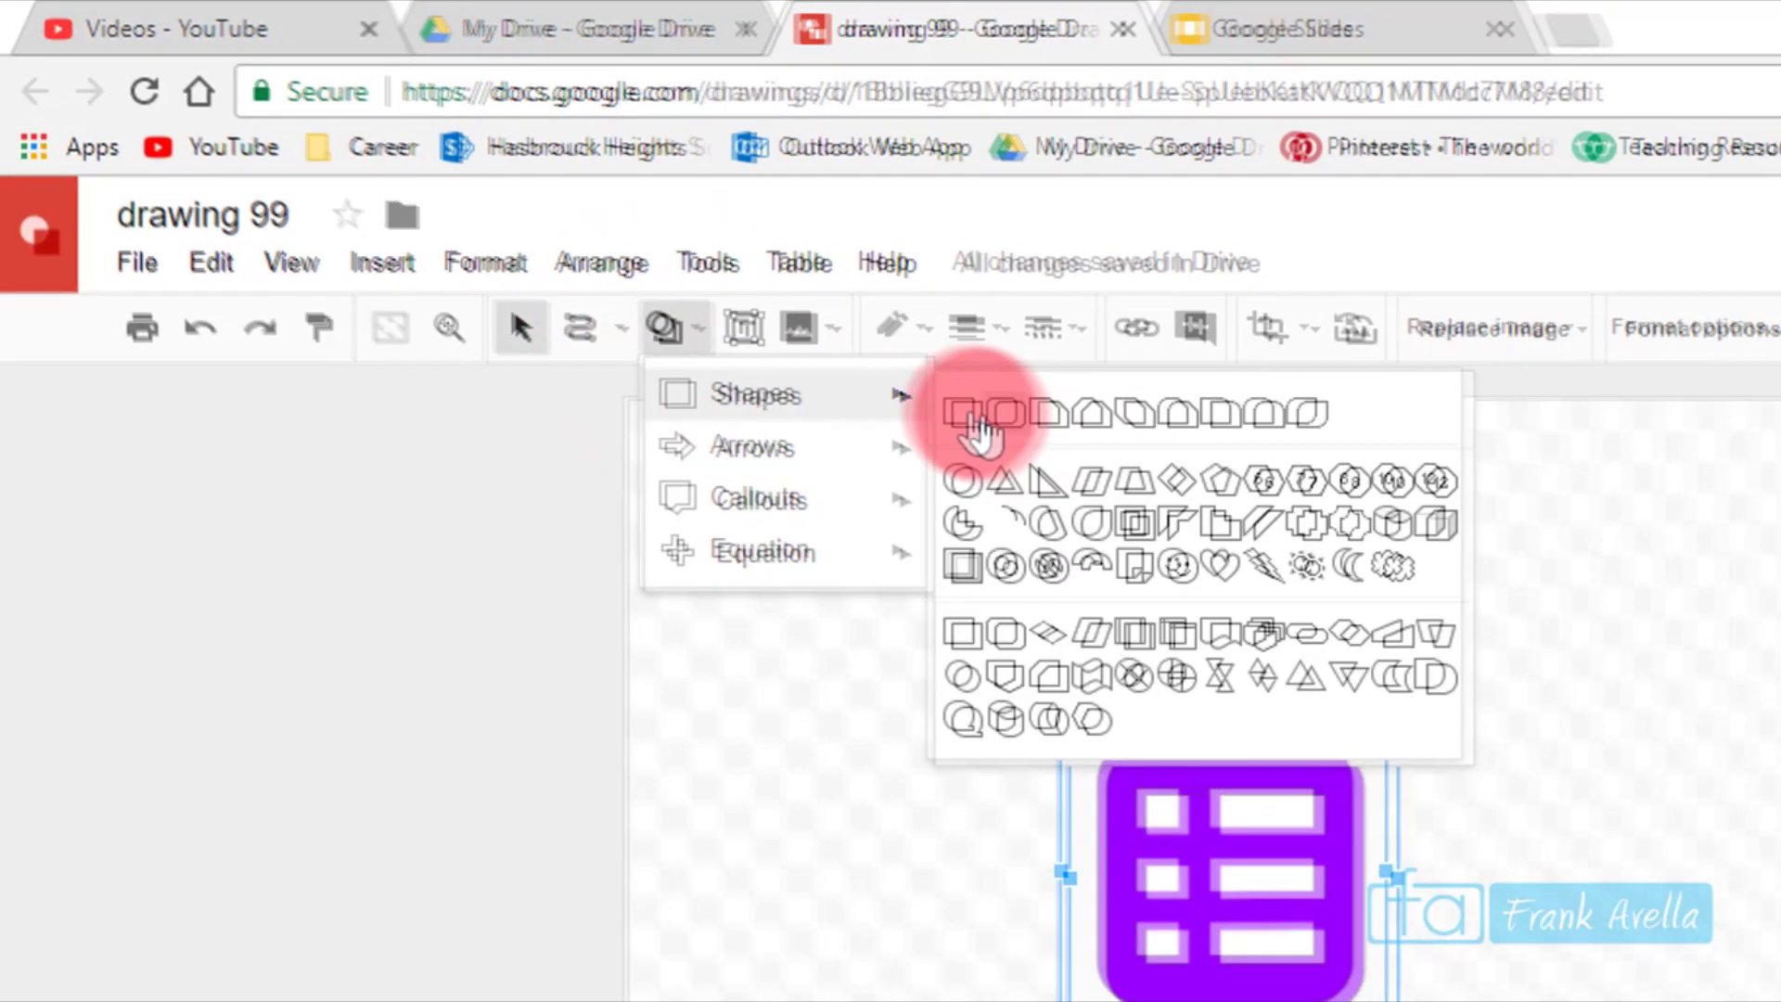
{"action": "left_click", "coordinate": [972, 419]}
{"action": "left_click_drag", "start_coordinate": [1001, 574], "coordinate": [1542, 776]}
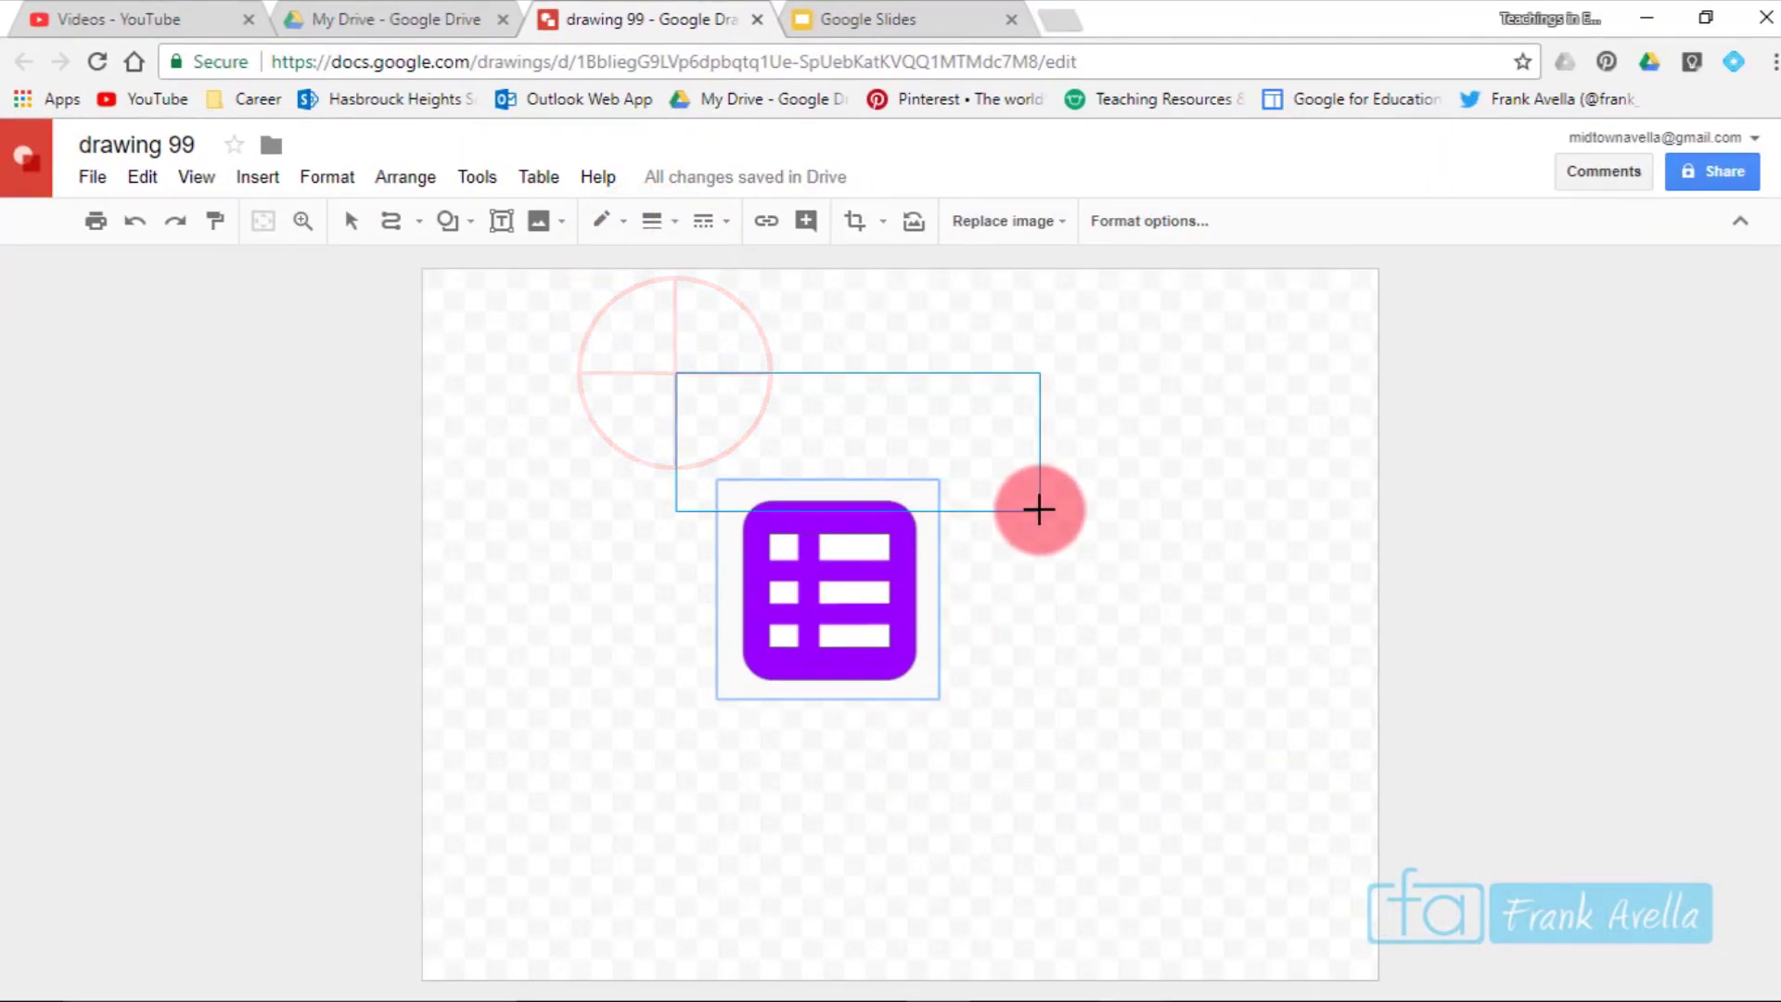
{"action": "left_click_drag", "start_coordinate": [1039, 509], "coordinate": [1039, 510]}
{"action": "left_click_drag", "start_coordinate": [875, 401], "coordinate": [874, 349]}
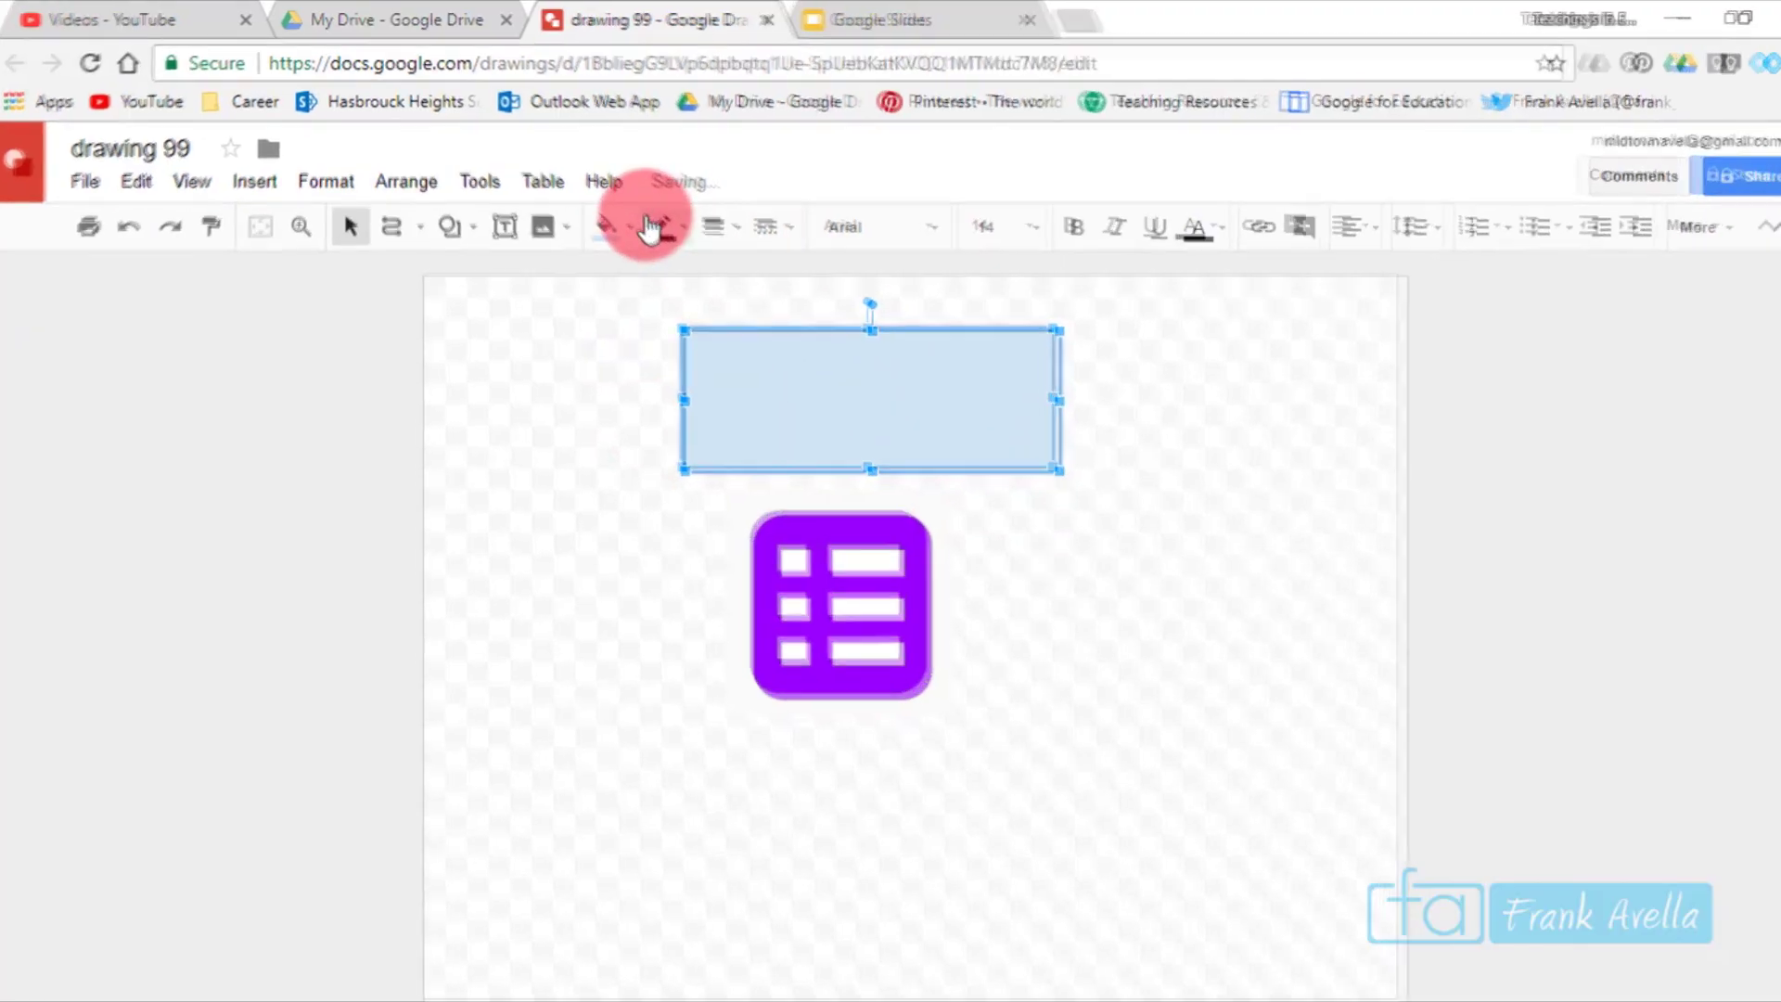
Fill the rectangle with orange.
{"action": "left_click", "coordinate": [640, 223]}
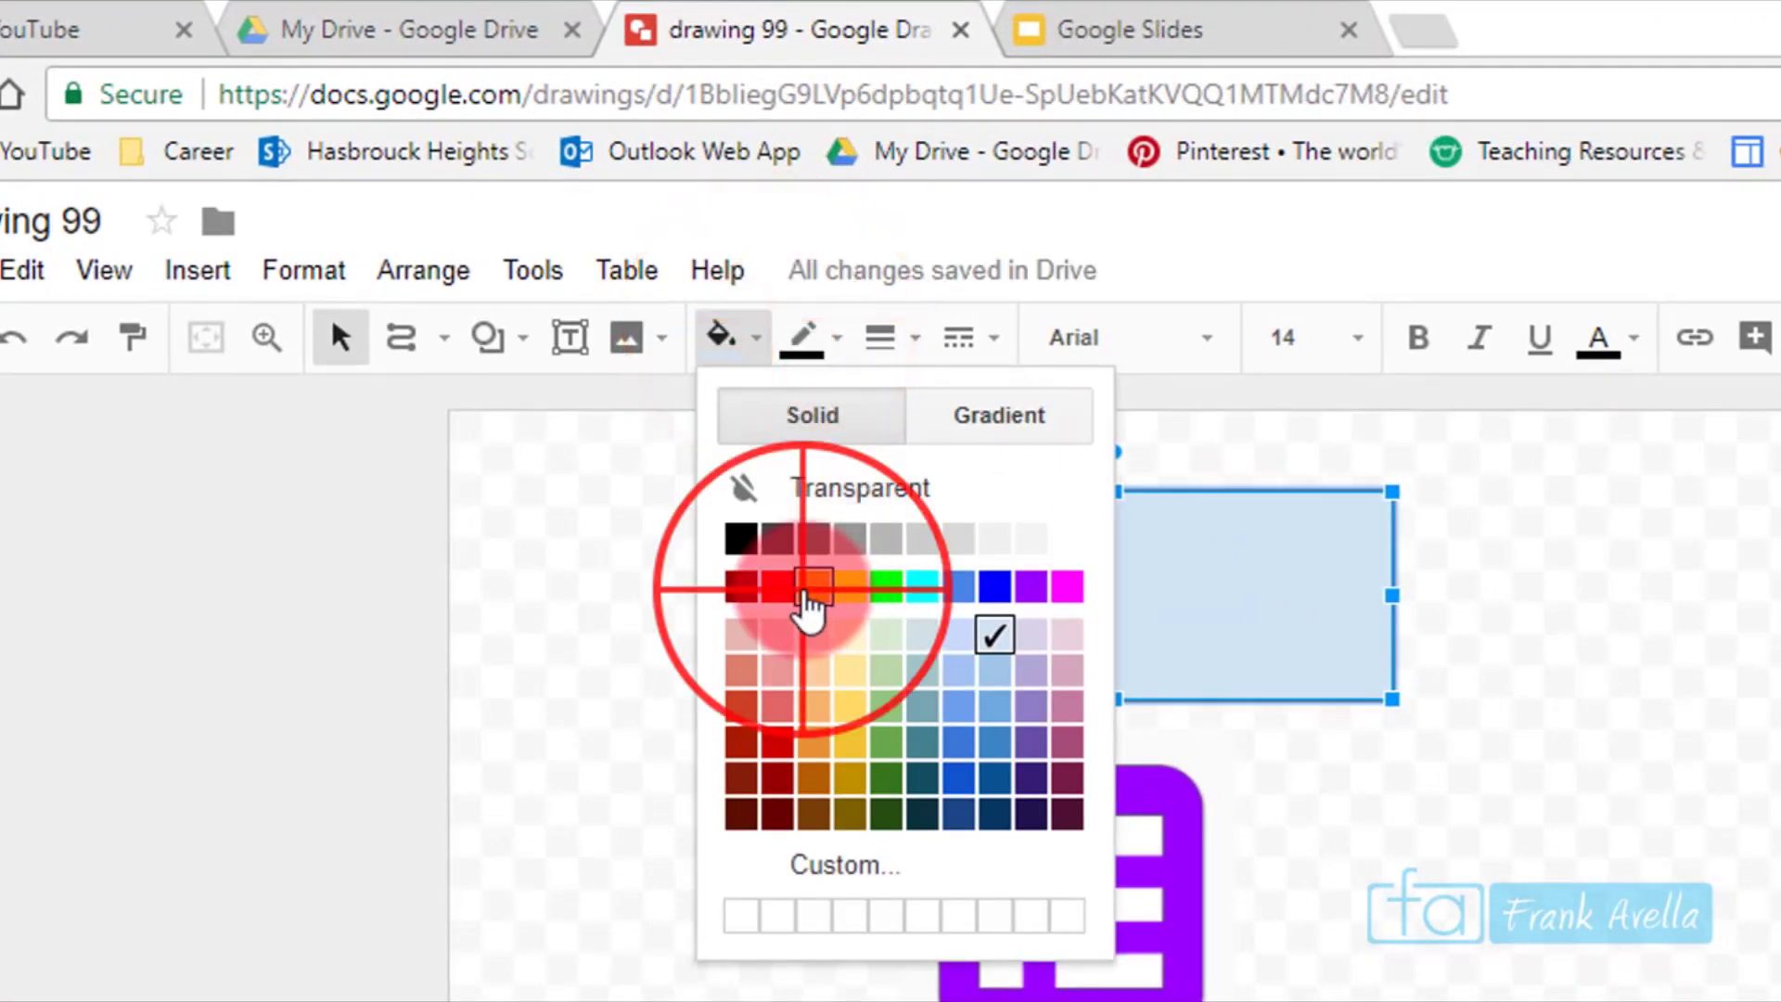
{"action": "left_click", "coordinate": [805, 594]}
{"action": "left_click", "coordinate": [751, 650]}
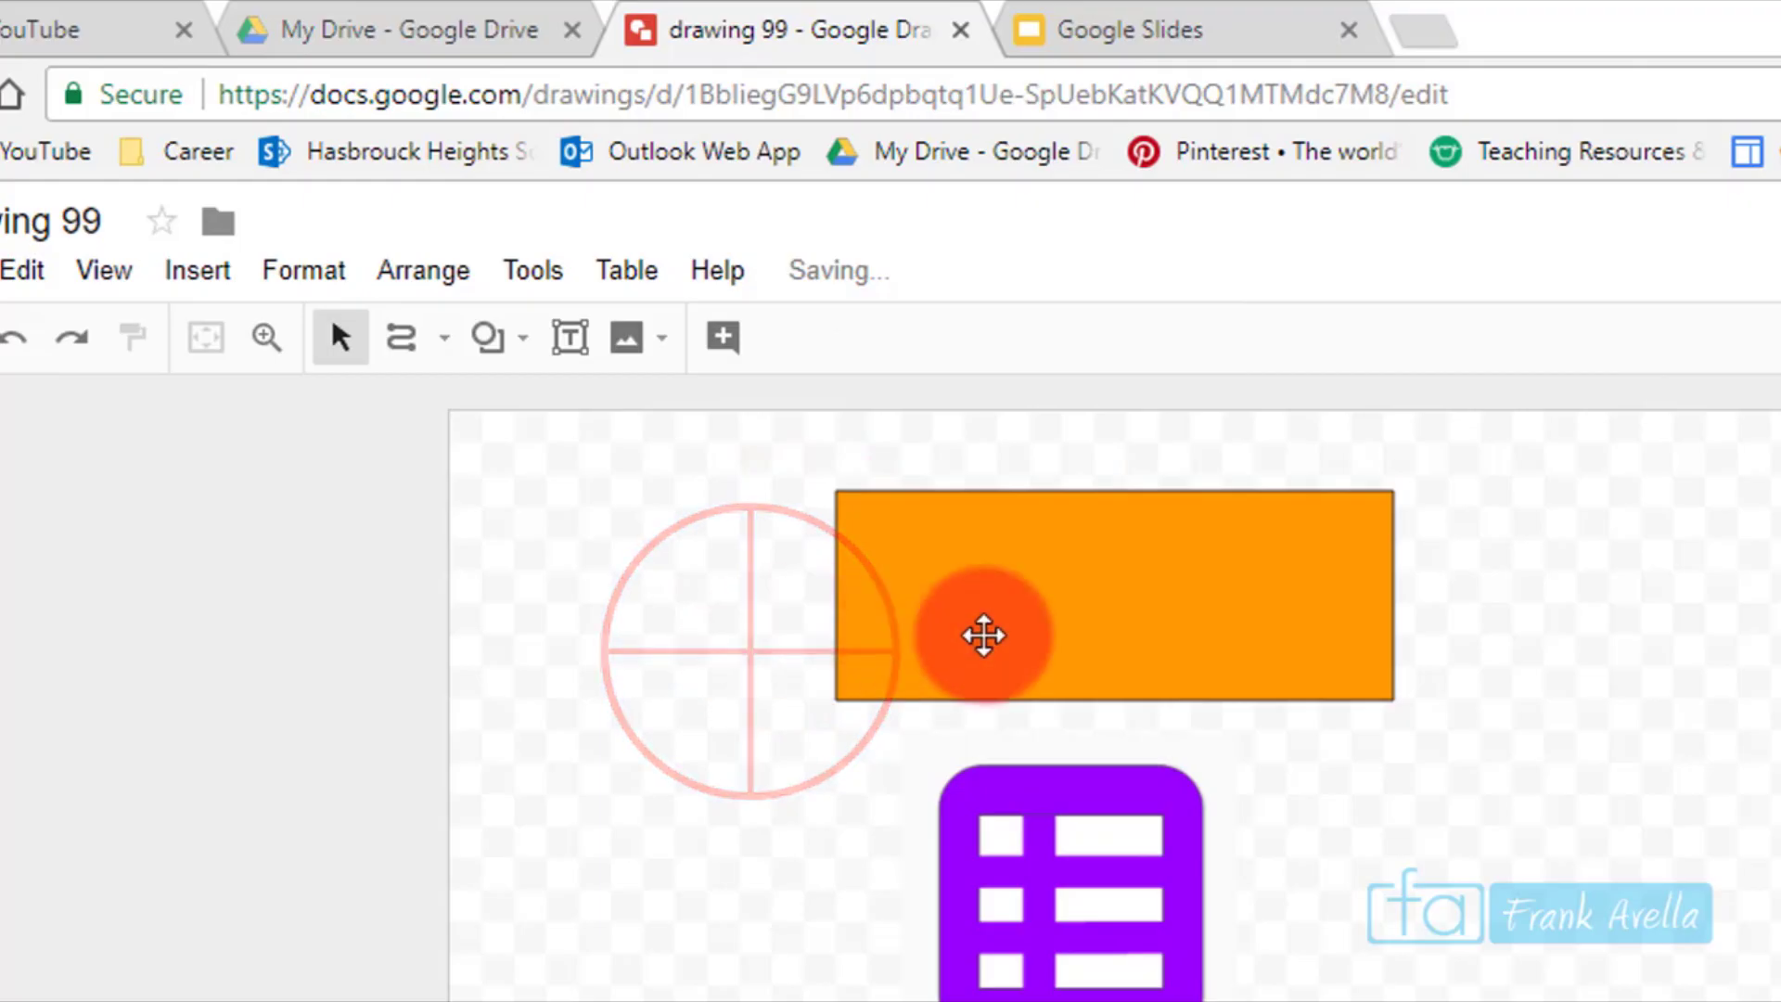
Give the orange rectangle a 3px border weight.
{"action": "left_click", "coordinate": [983, 636]}
{"action": "left_click", "coordinate": [889, 337]}
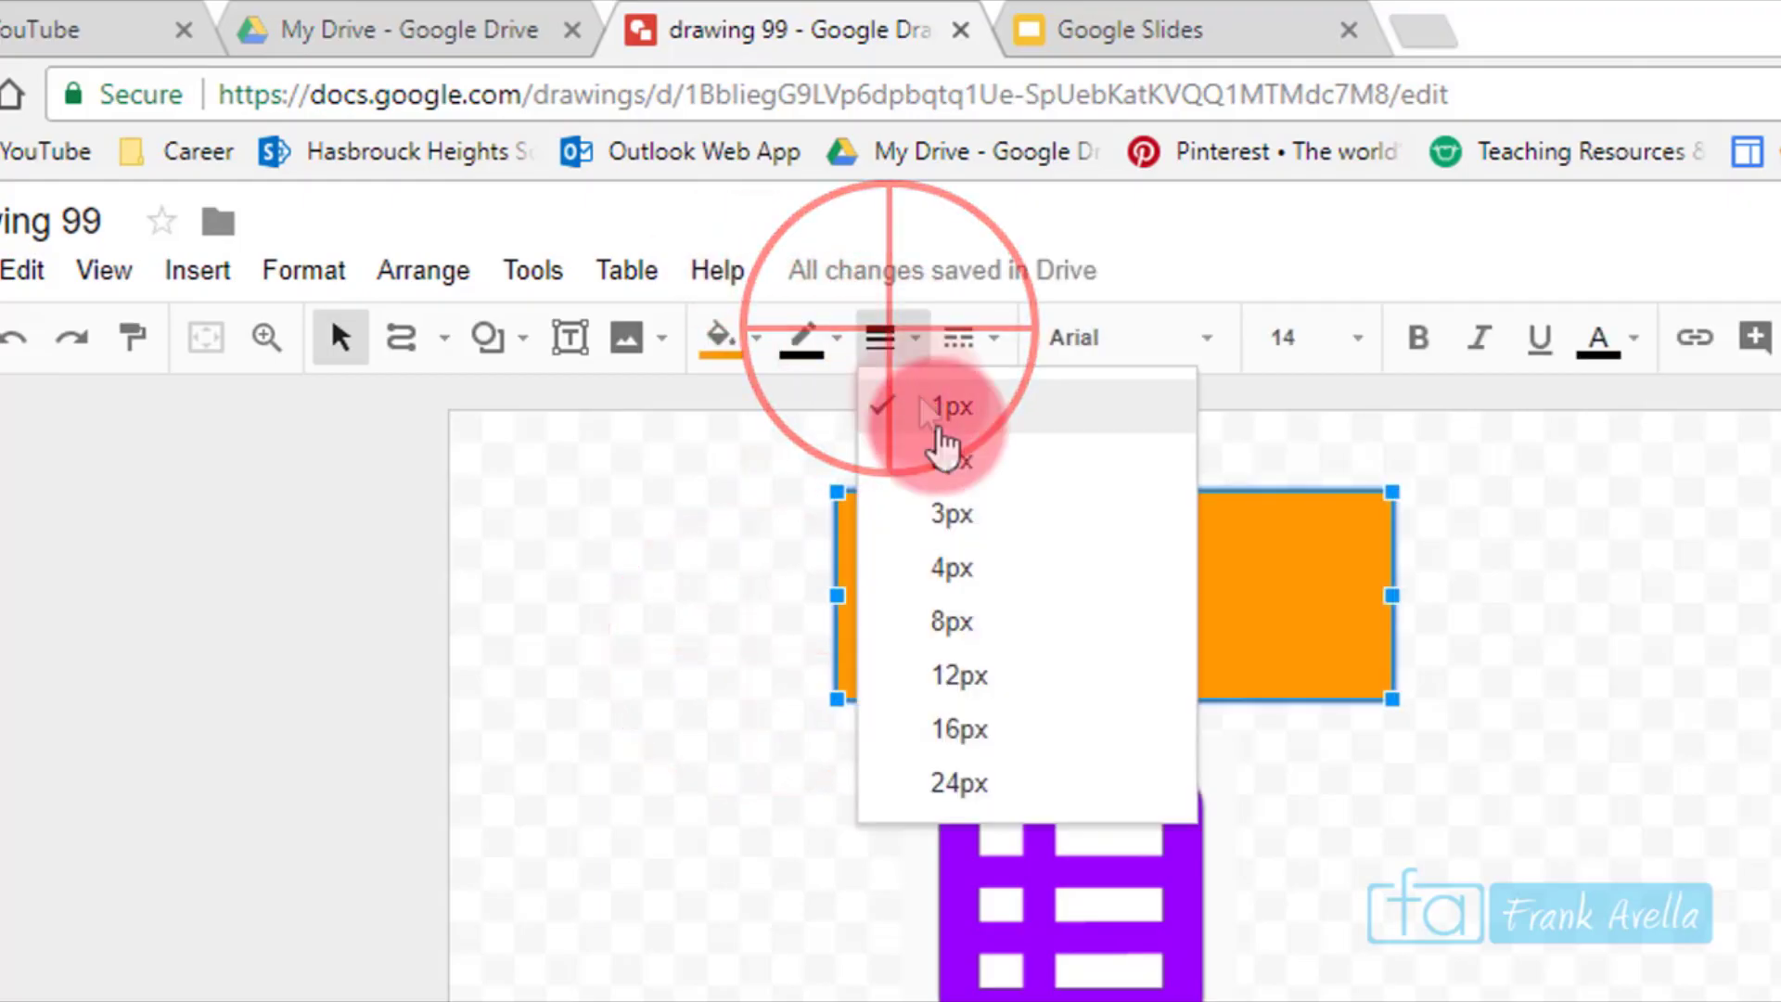
{"action": "left_click", "coordinate": [964, 515]}
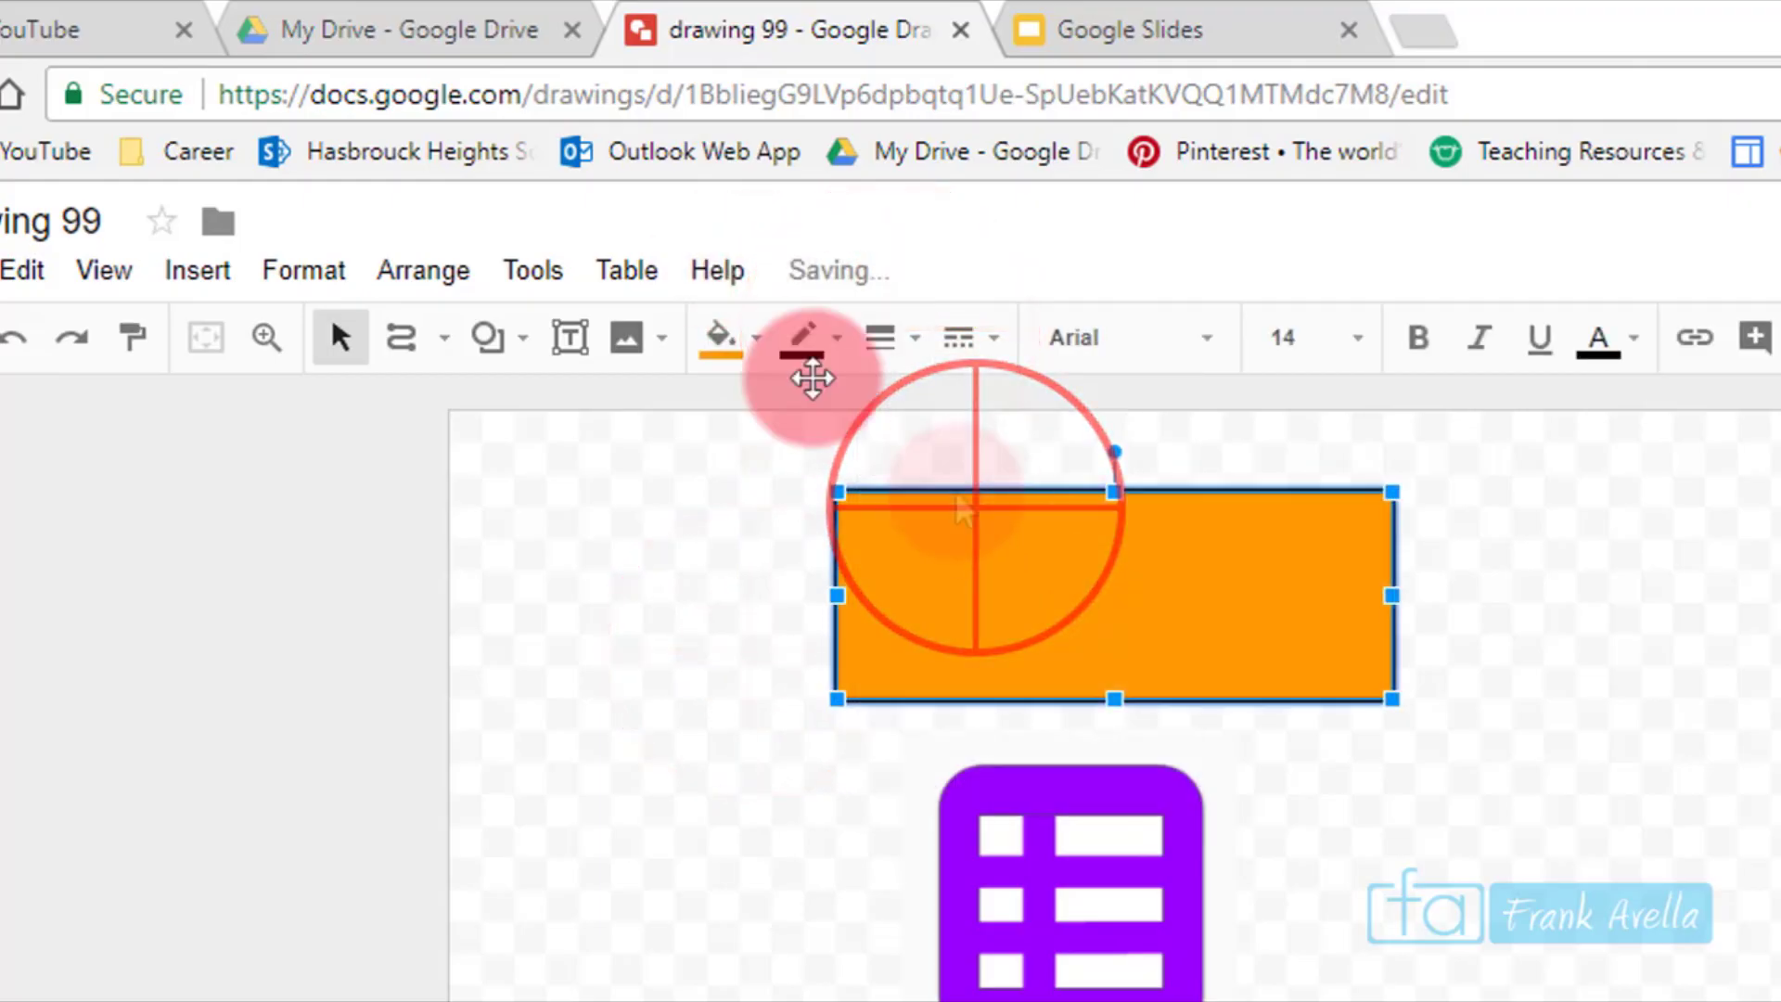
{"action": "left_click", "coordinate": [280, 274]}
{"action": "left_click", "coordinate": [838, 758]}
{"action": "left_click", "coordinate": [945, 623]}
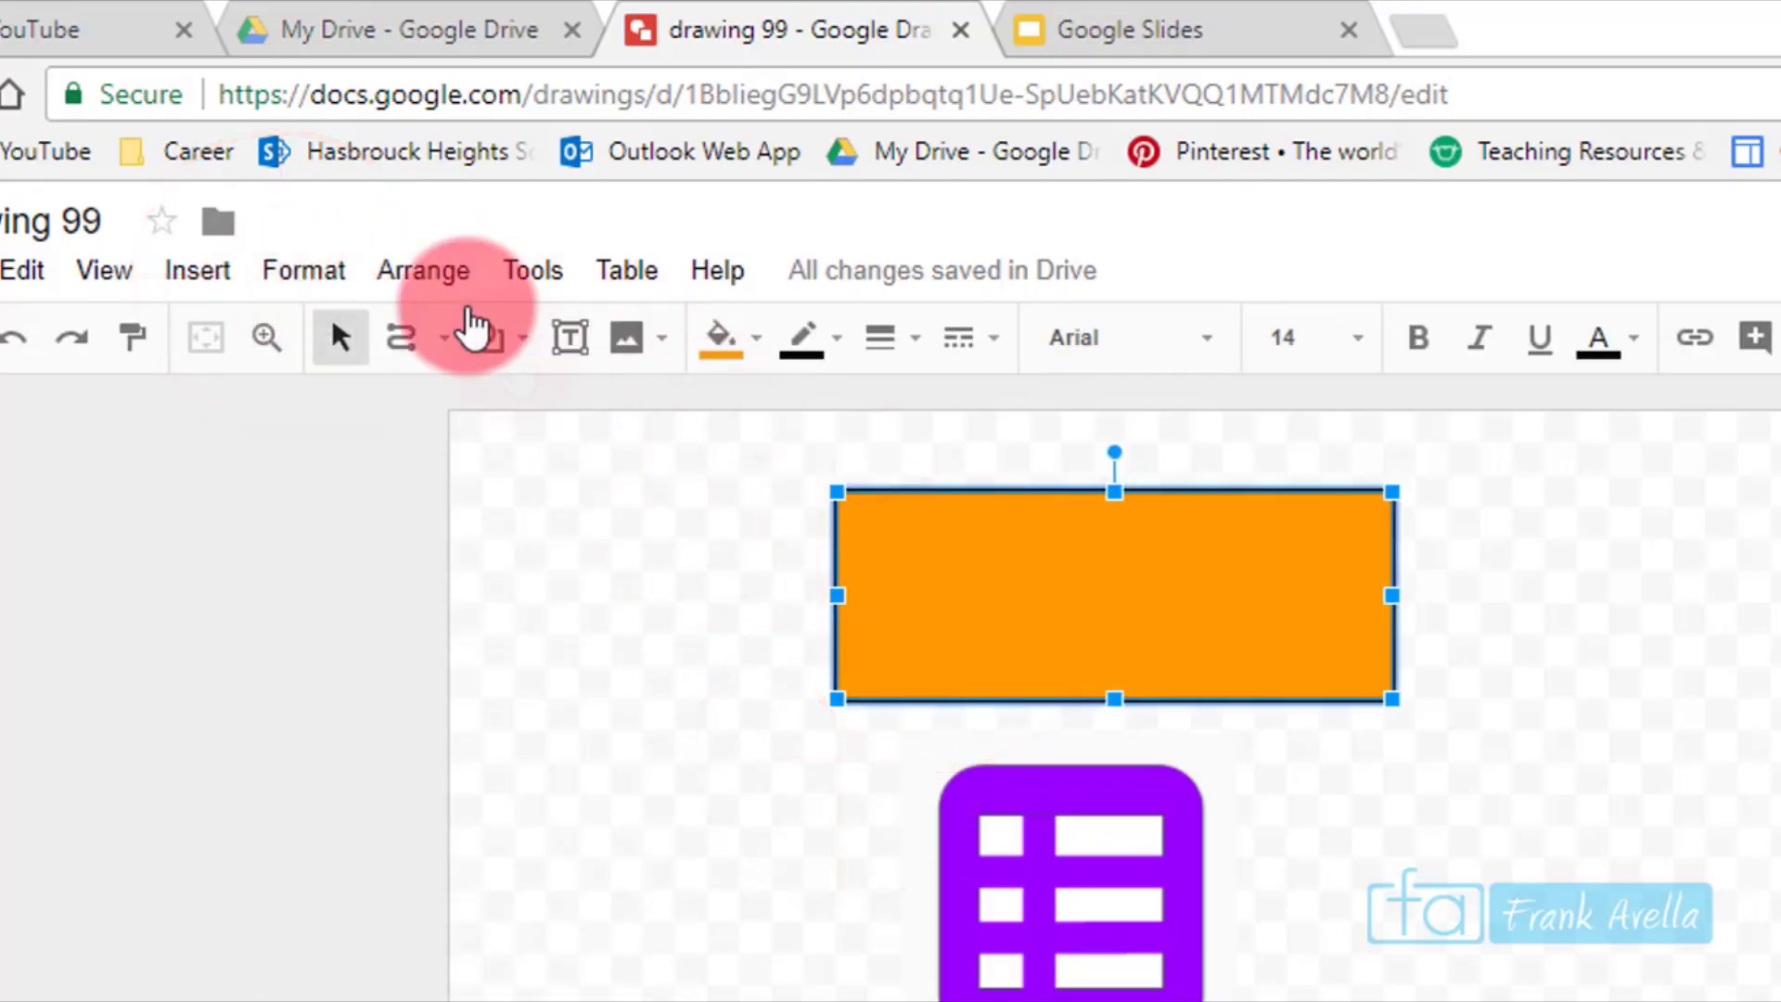
Change the rectangle's fill colour from orange to light blue.
{"action": "left_click", "coordinate": [303, 270]}
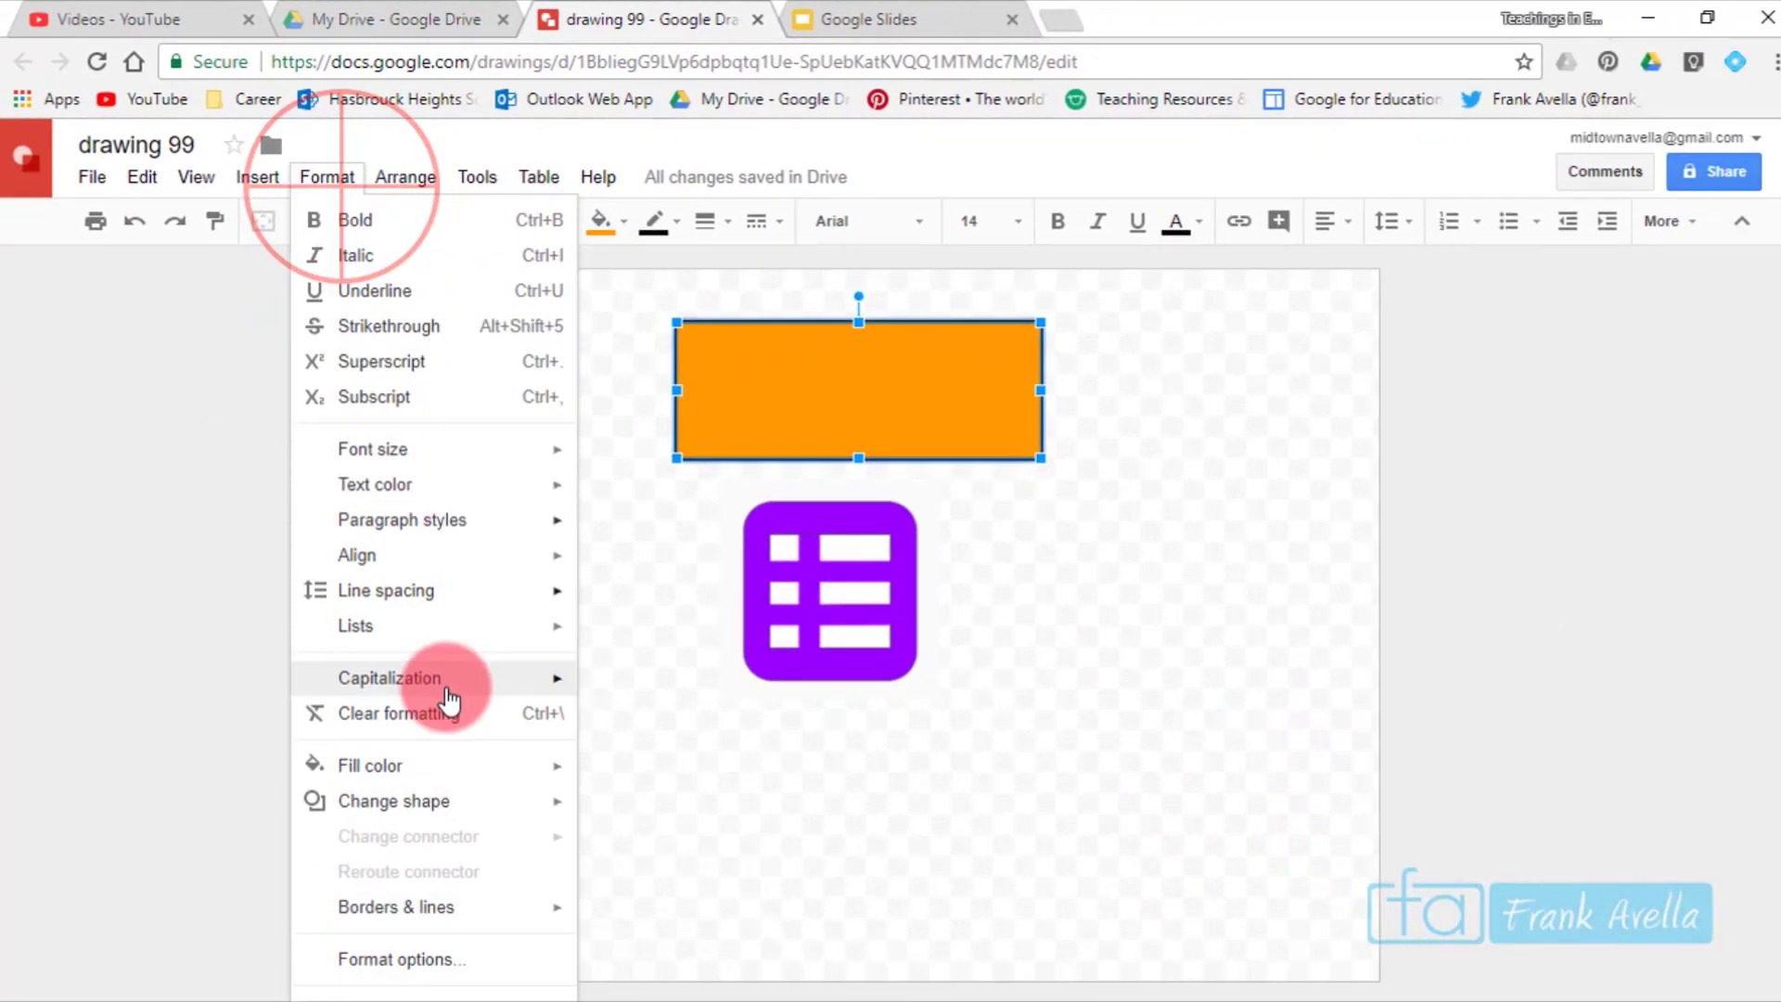
{"action": "mouse_move", "coordinate": [428, 770]}
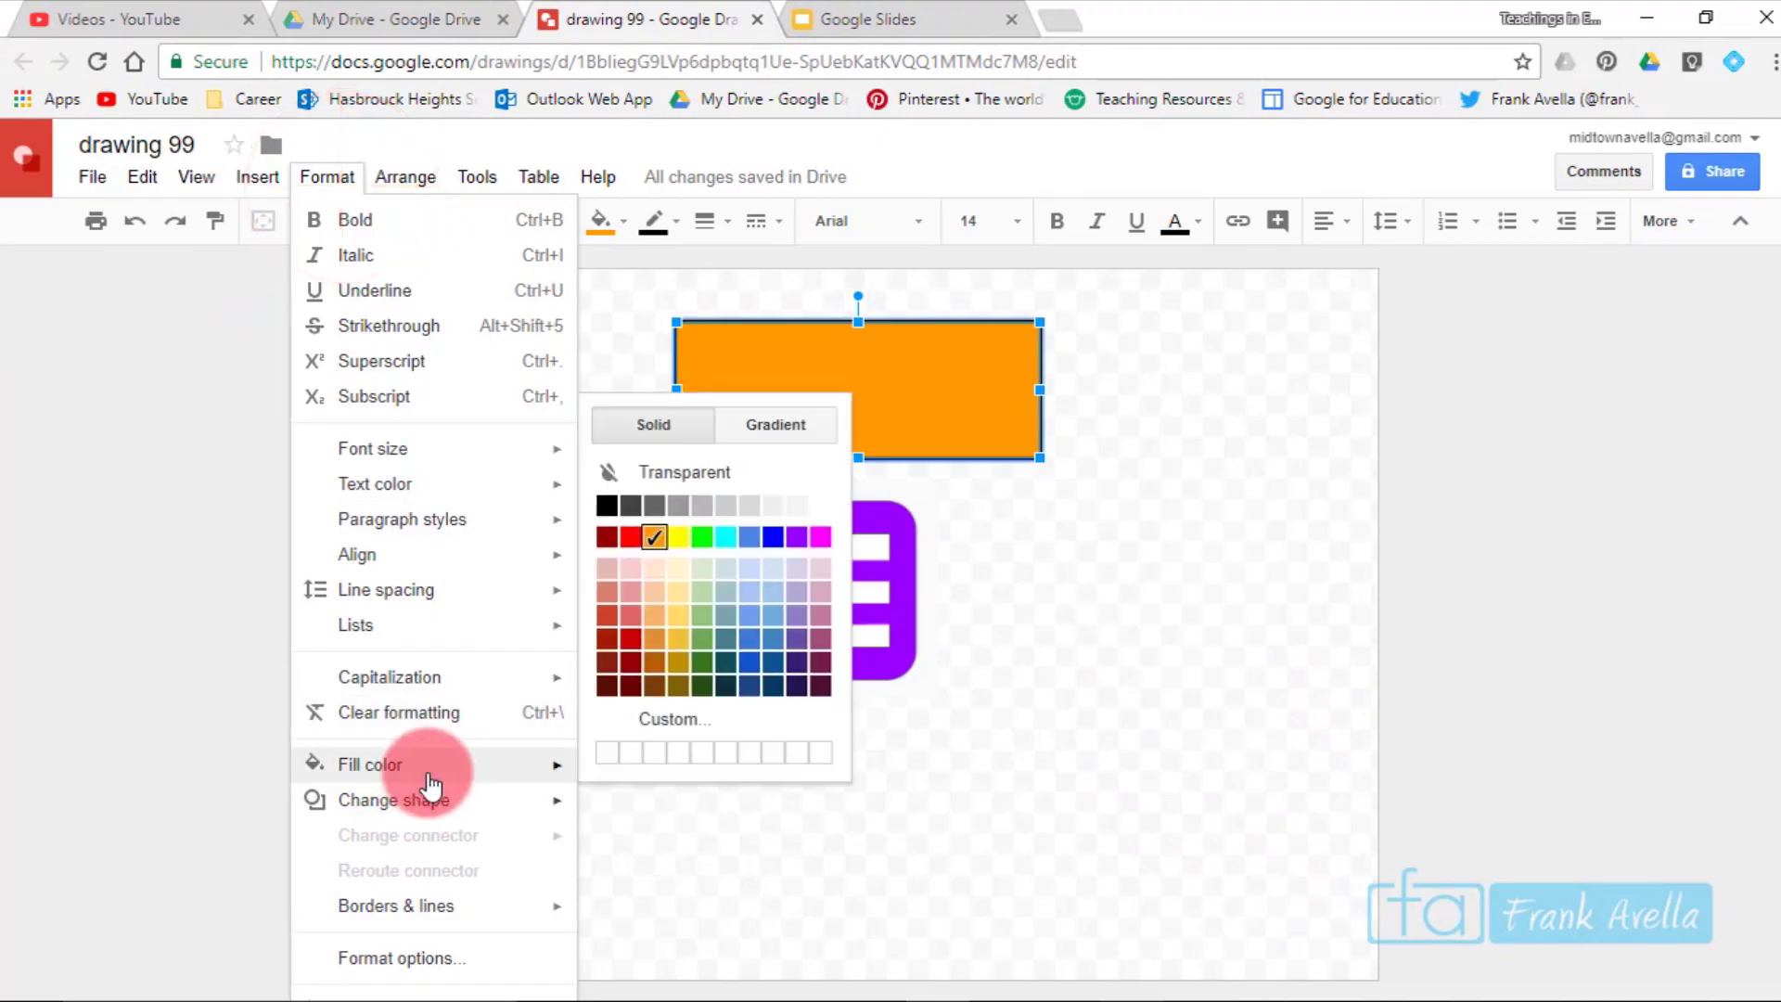
{"action": "left_click", "coordinate": [772, 620]}
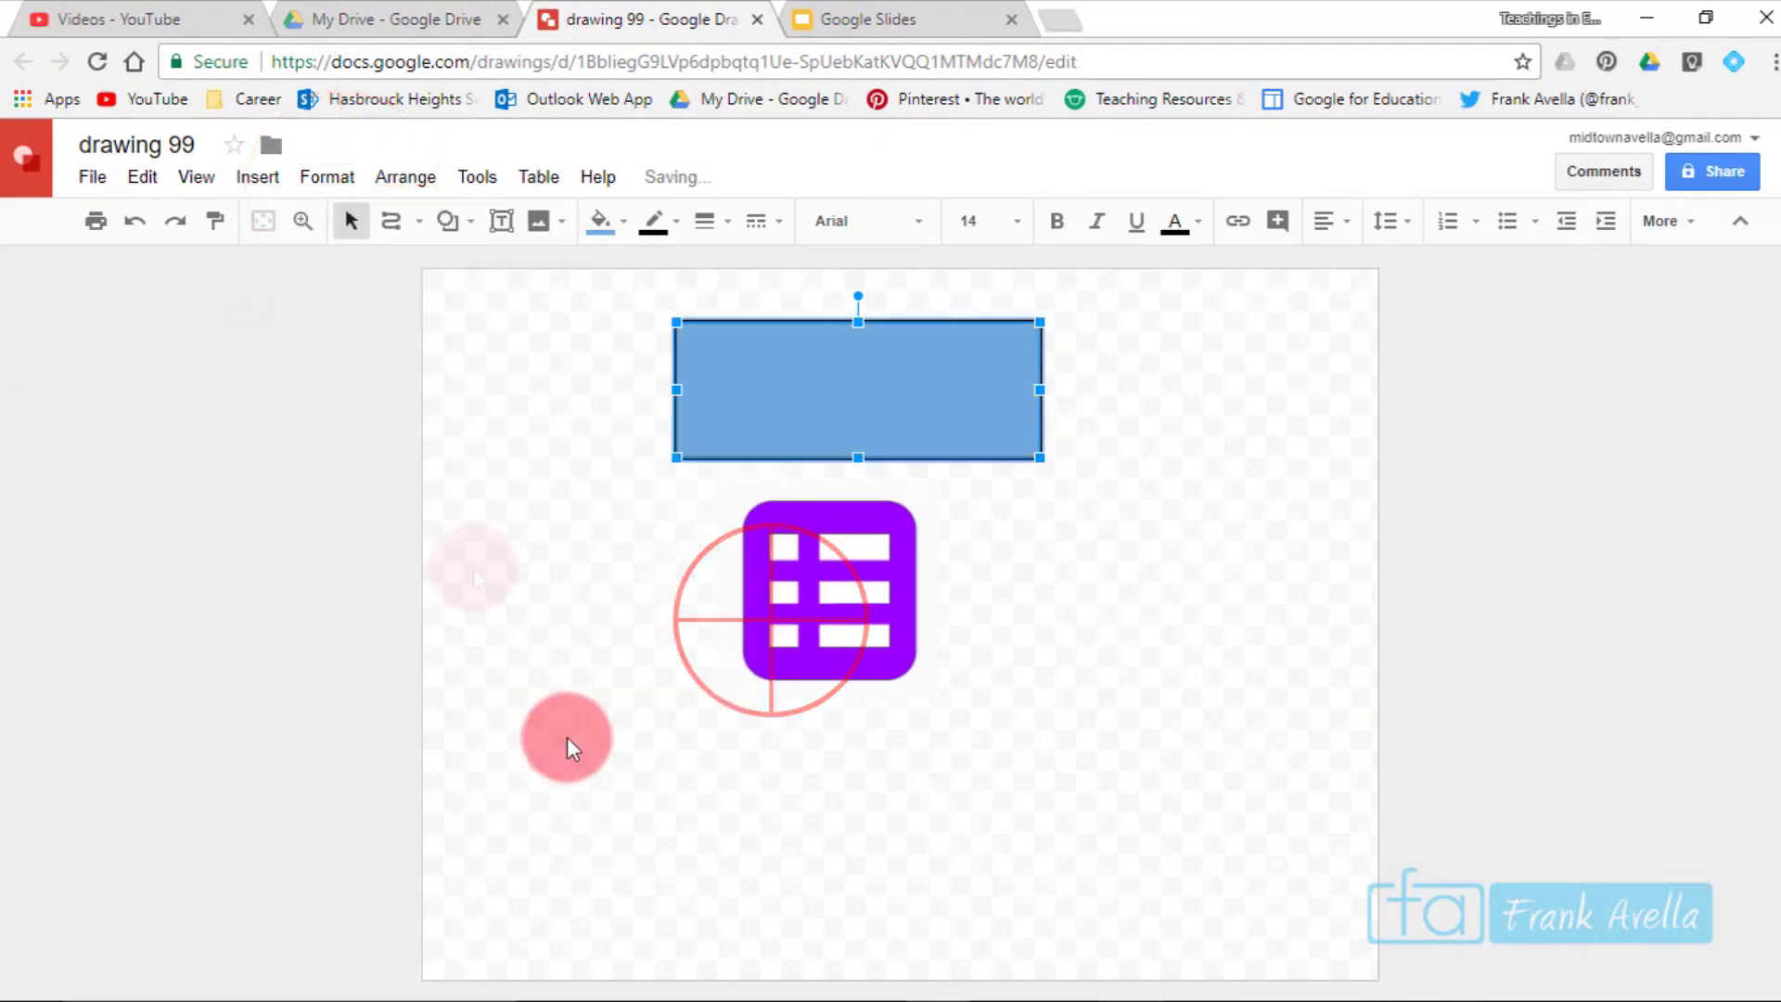
Make the rectangle's border dashed instead of solid.
{"action": "left_click", "coordinate": [319, 175]}
{"action": "mouse_move", "coordinate": [394, 816]}
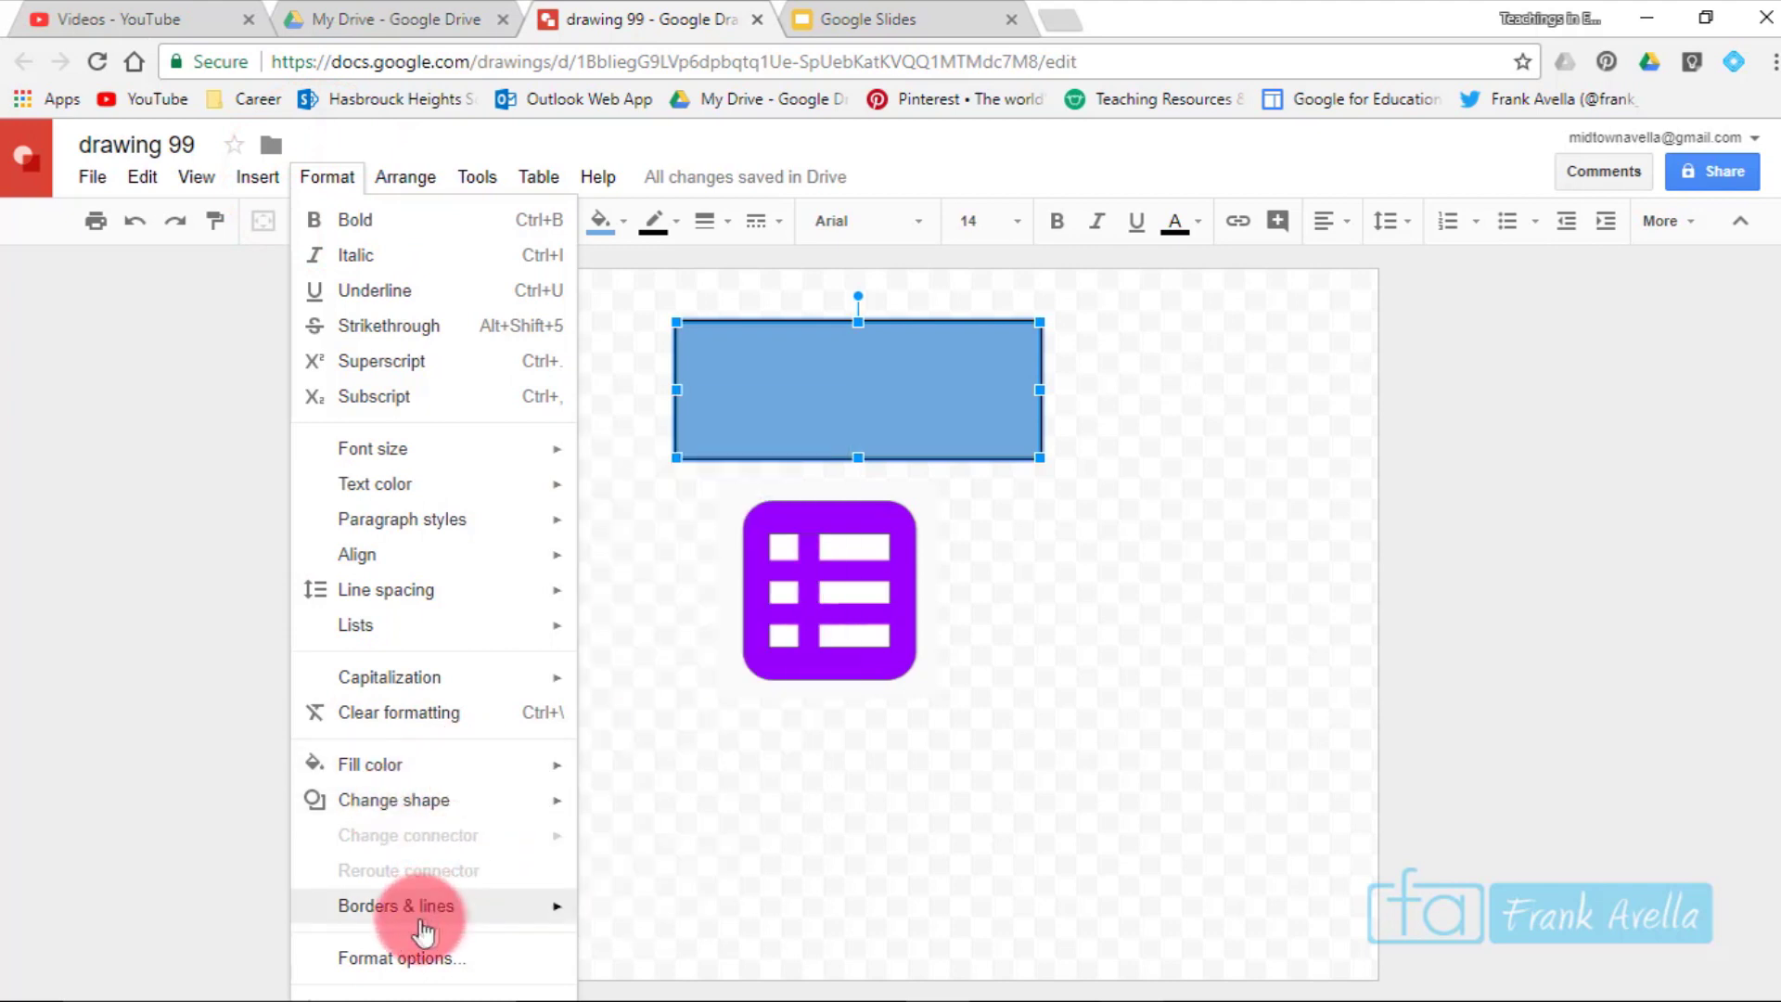
{"action": "mouse_move", "coordinate": [464, 923]}
{"action": "mouse_move", "coordinate": [701, 844]}
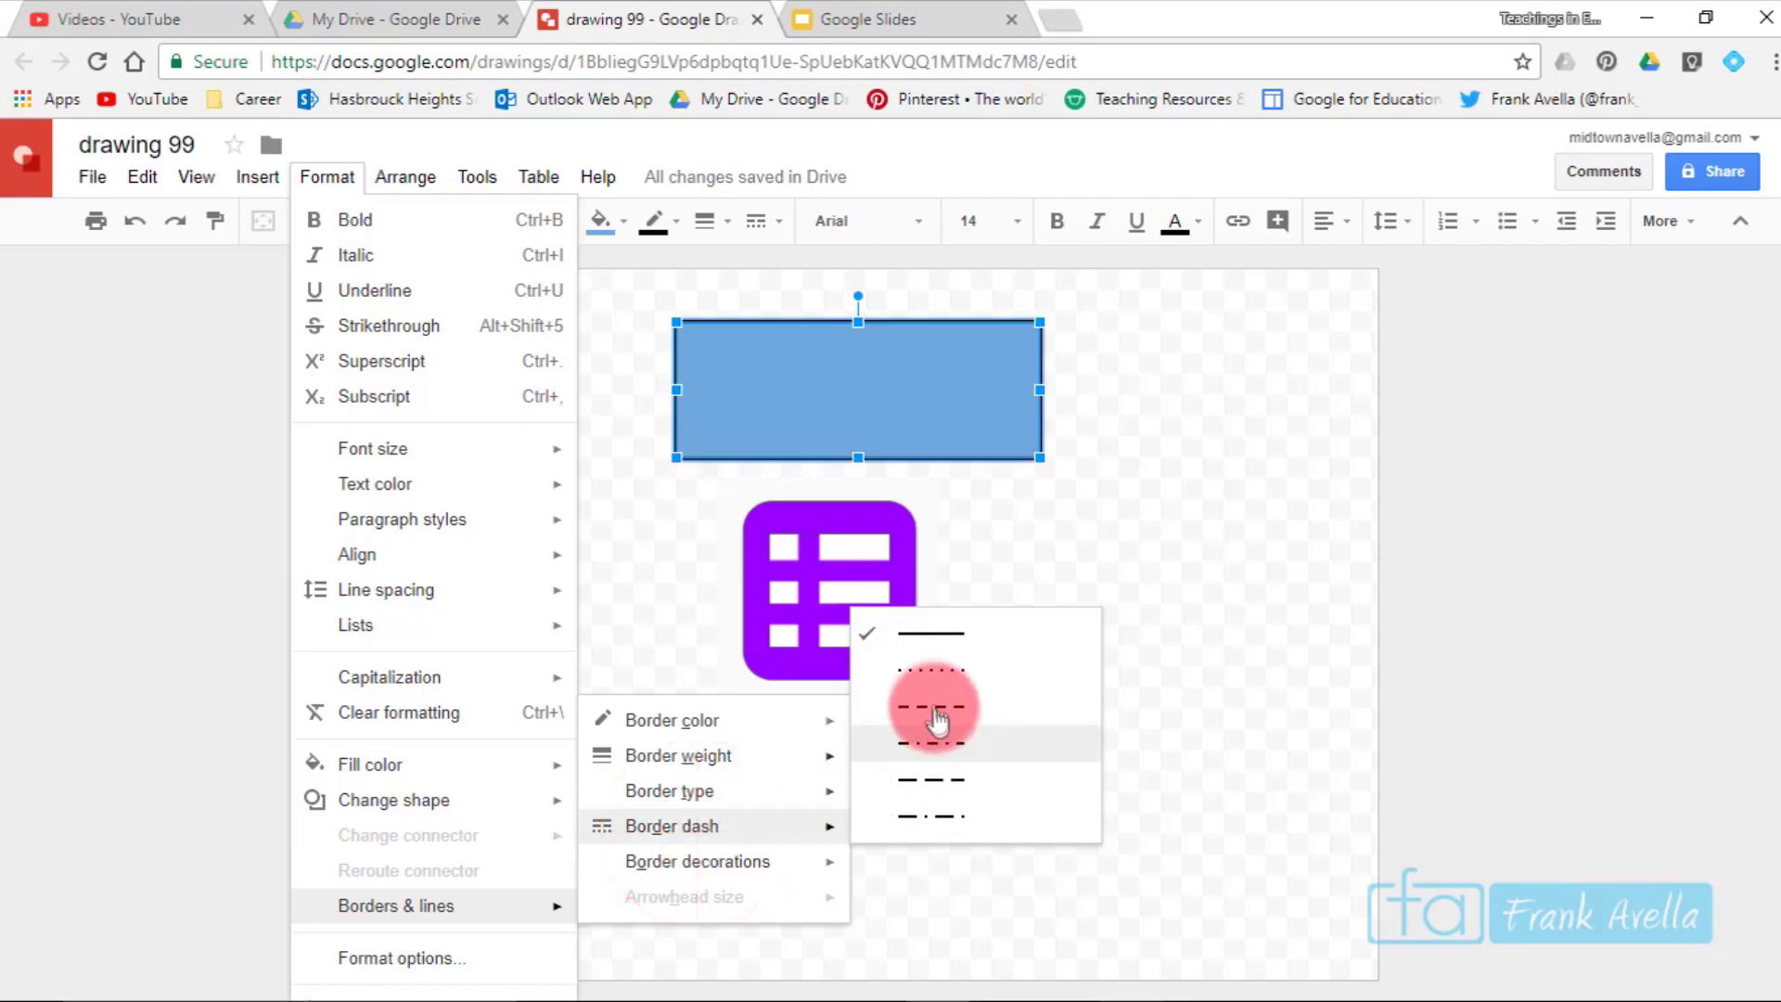
{"action": "left_click", "coordinate": [931, 668]}
{"action": "left_click", "coordinate": [1076, 560]}
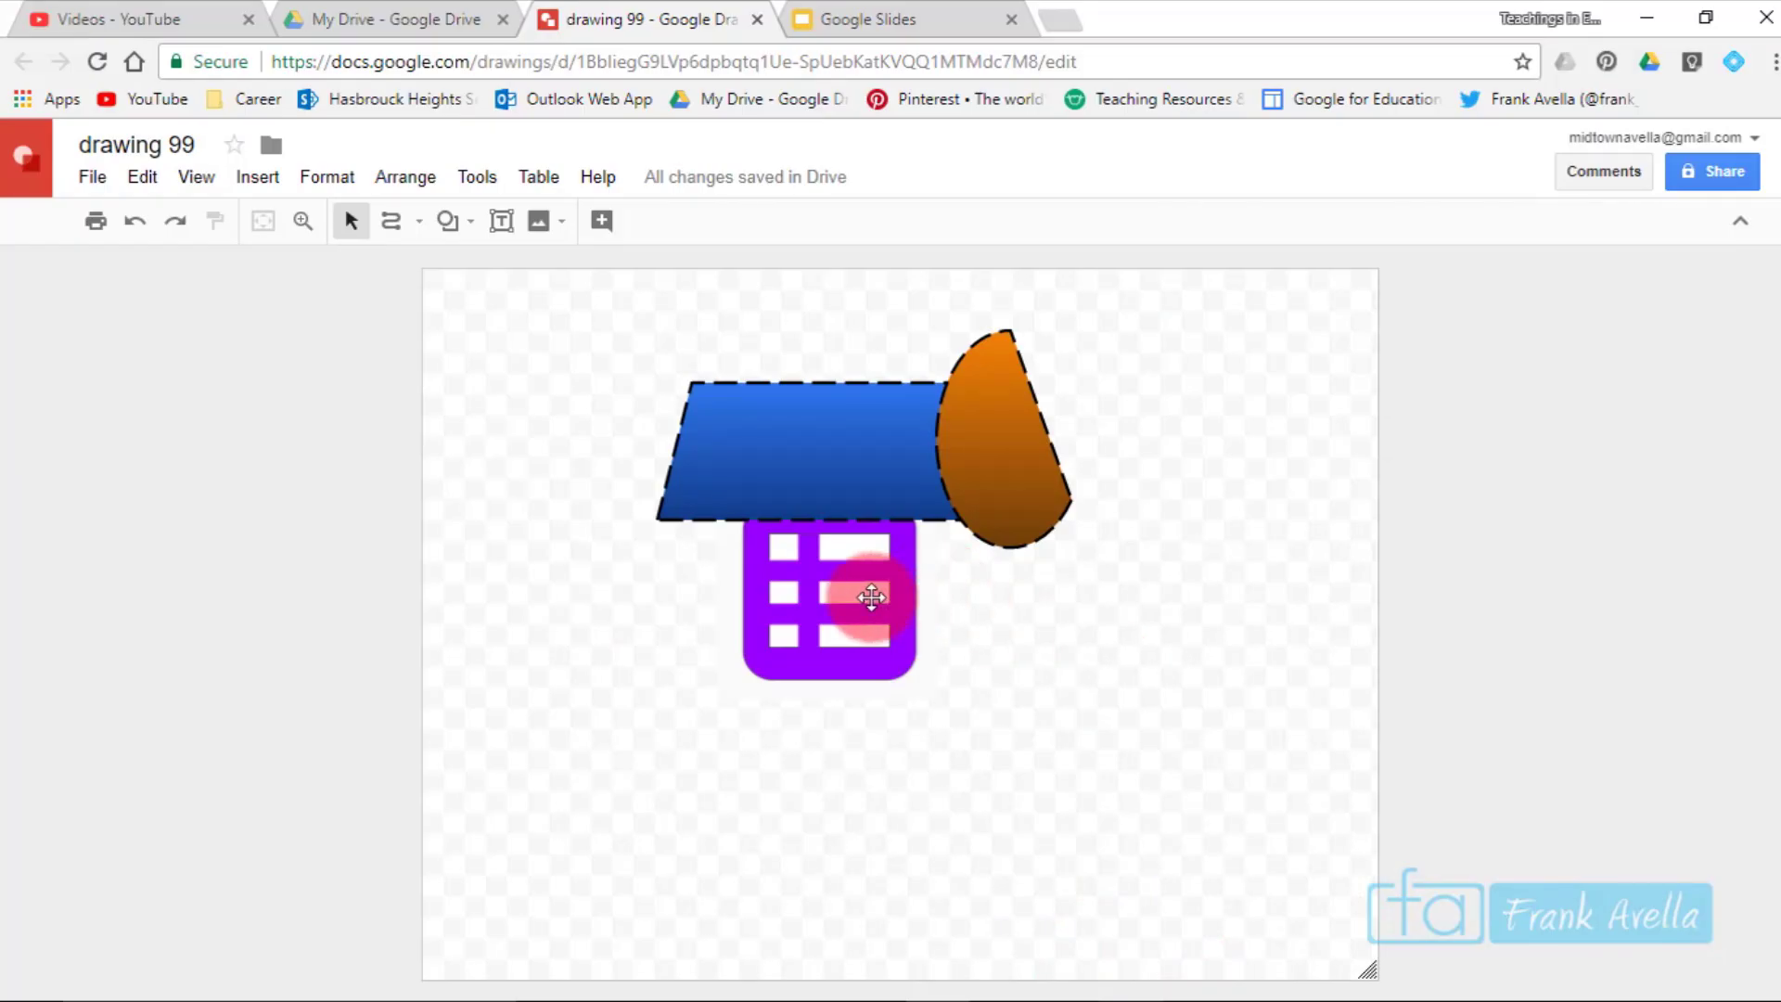
Nudge the blue parallelogram slightly lower on the canvas.
{"action": "left_click", "coordinate": [871, 596]}
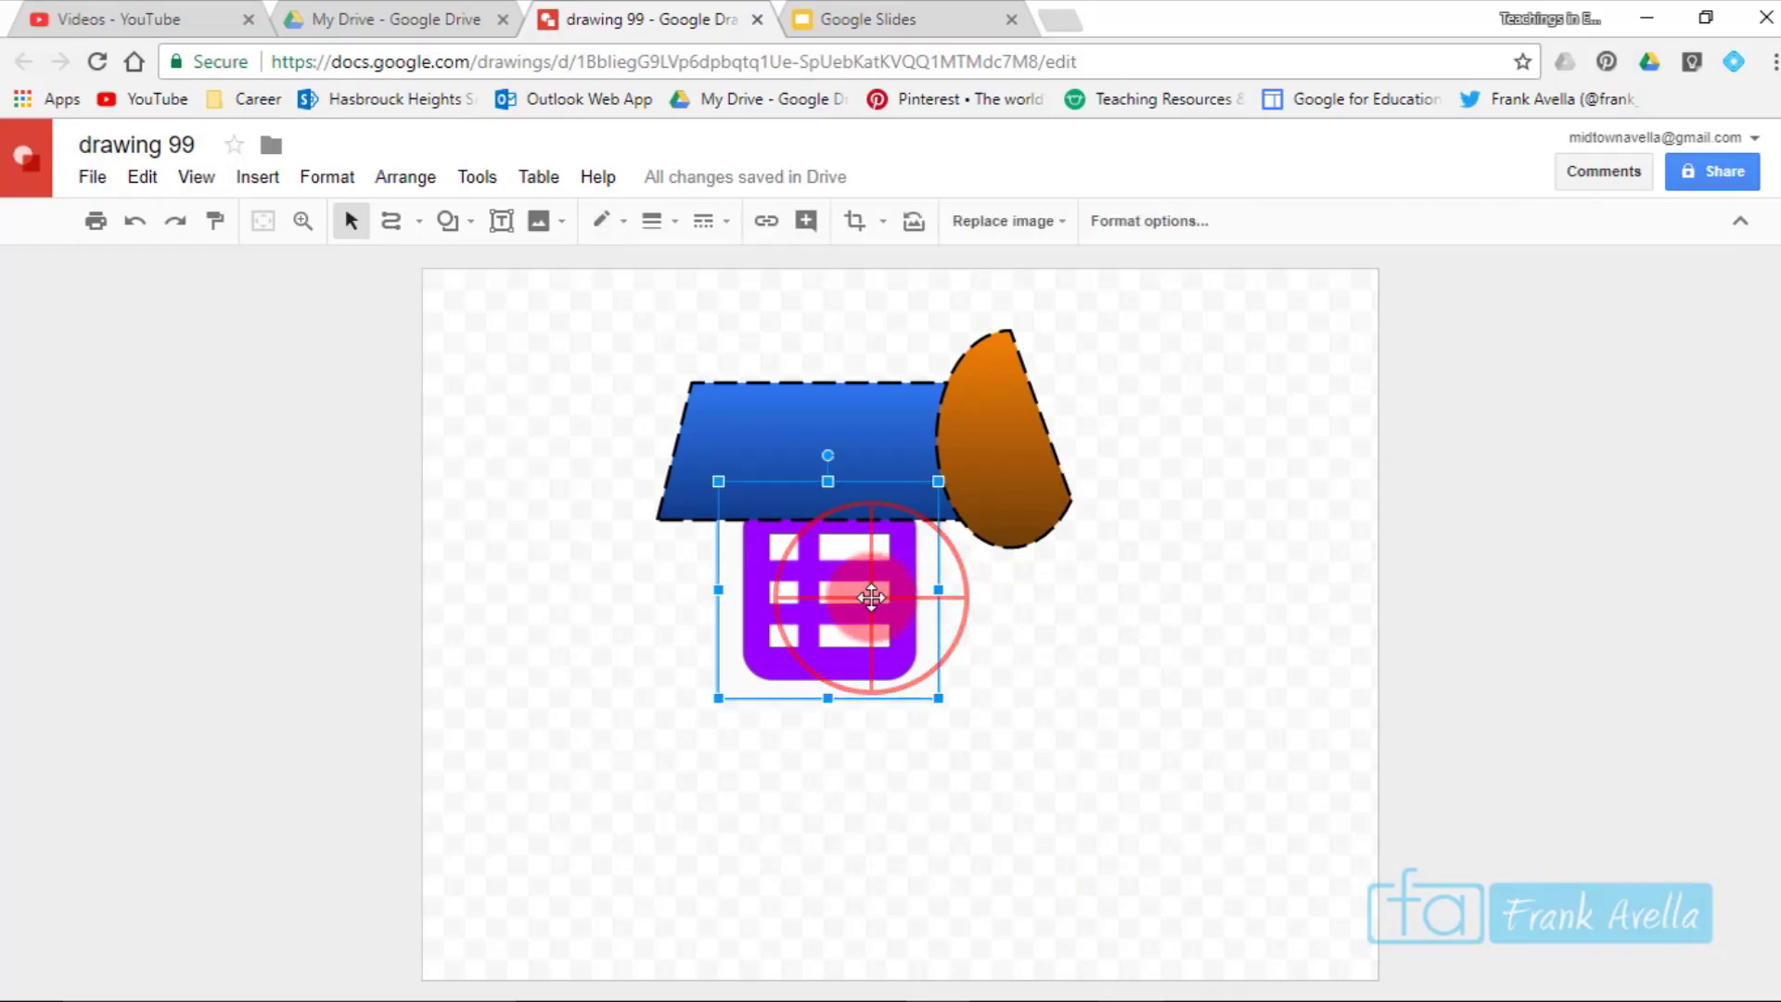
{"action": "left_click", "coordinate": [828, 397]}
{"action": "left_click_drag", "start_coordinate": [833, 480], "coordinate": [835, 482]}
Move the orange half-oval over the blue shape and purple icon, and enlarge it.
{"action": "left_click", "coordinate": [966, 384]}
{"action": "left_click_drag", "start_coordinate": [965, 384], "coordinate": [865, 436]}
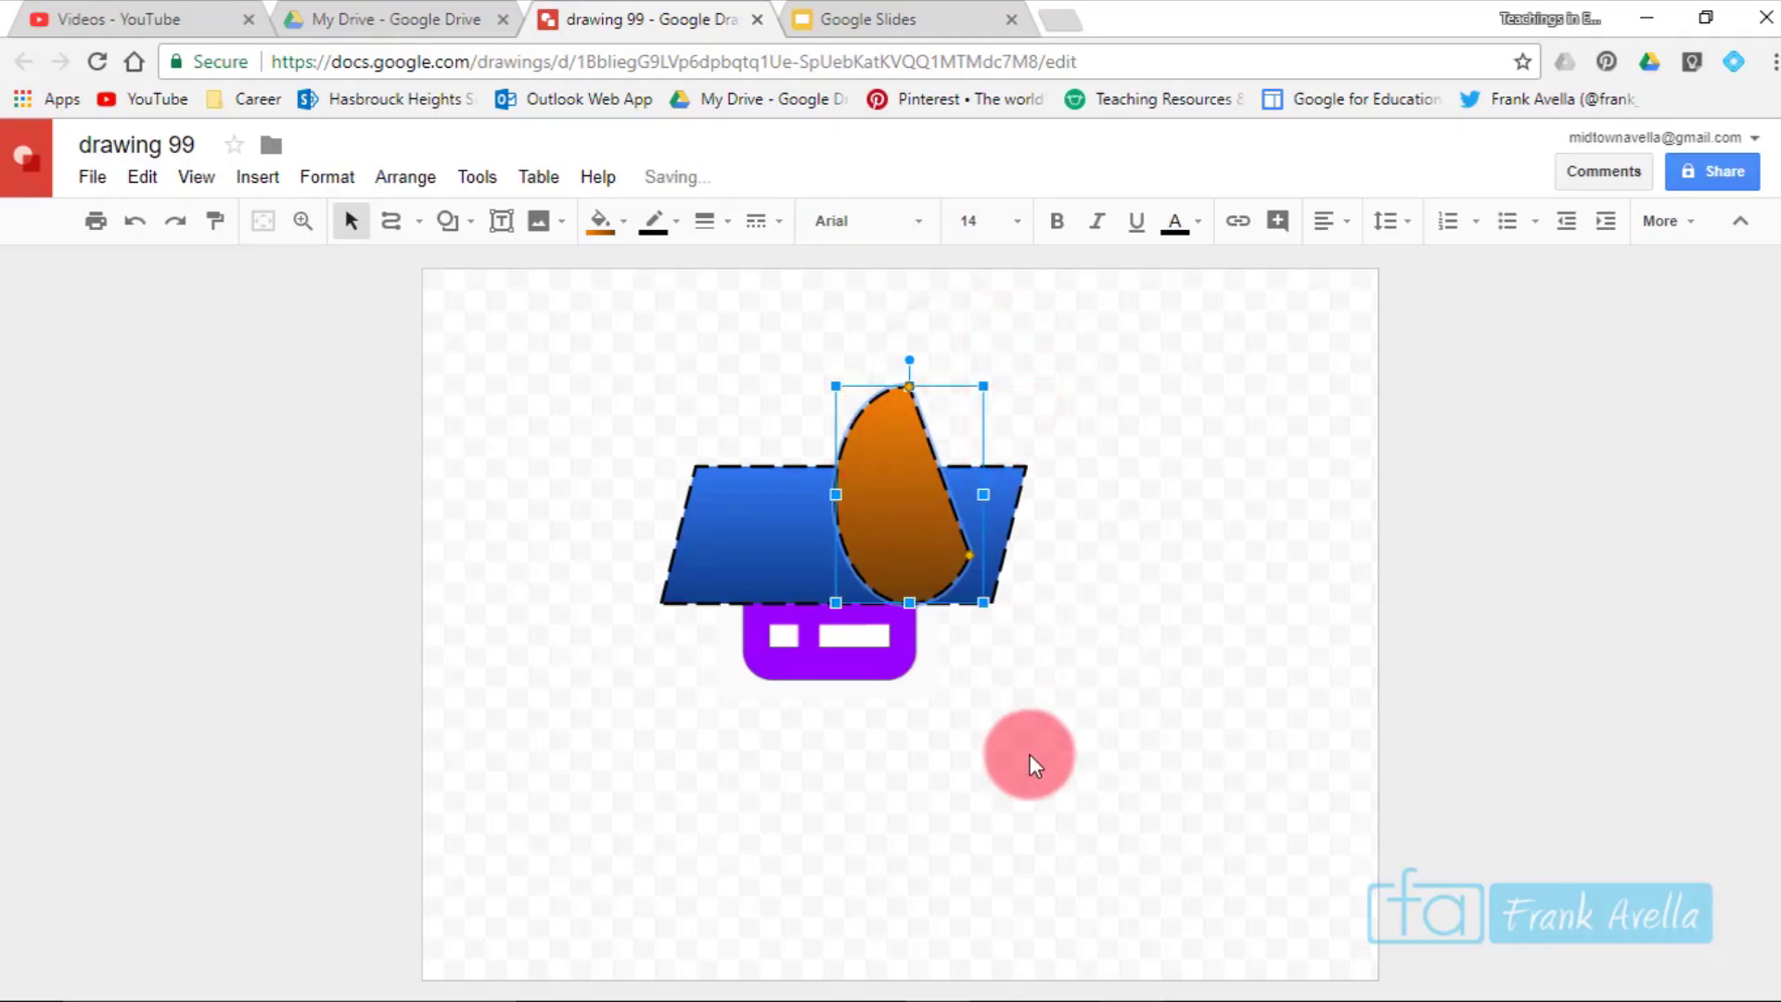
{"action": "left_click", "coordinate": [911, 452]}
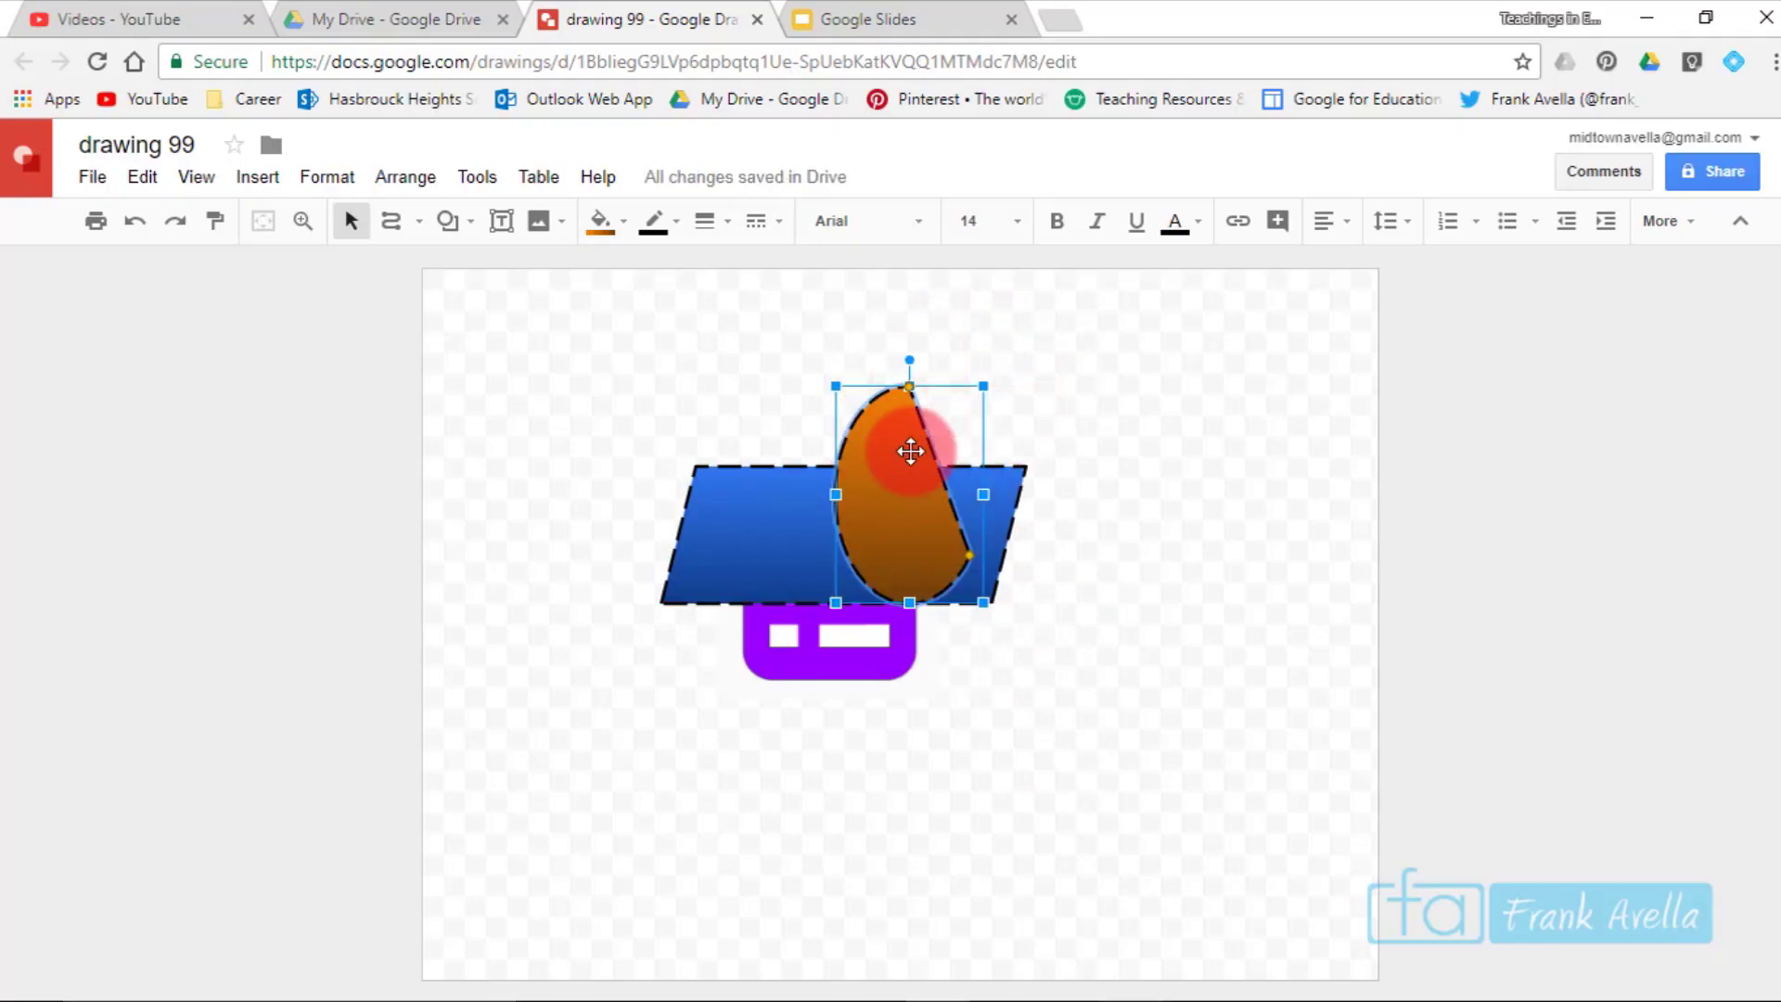
{"action": "left_click_drag", "start_coordinate": [847, 528], "coordinate": [683, 371]}
{"action": "left_click_drag", "start_coordinate": [759, 501], "coordinate": [824, 532]}
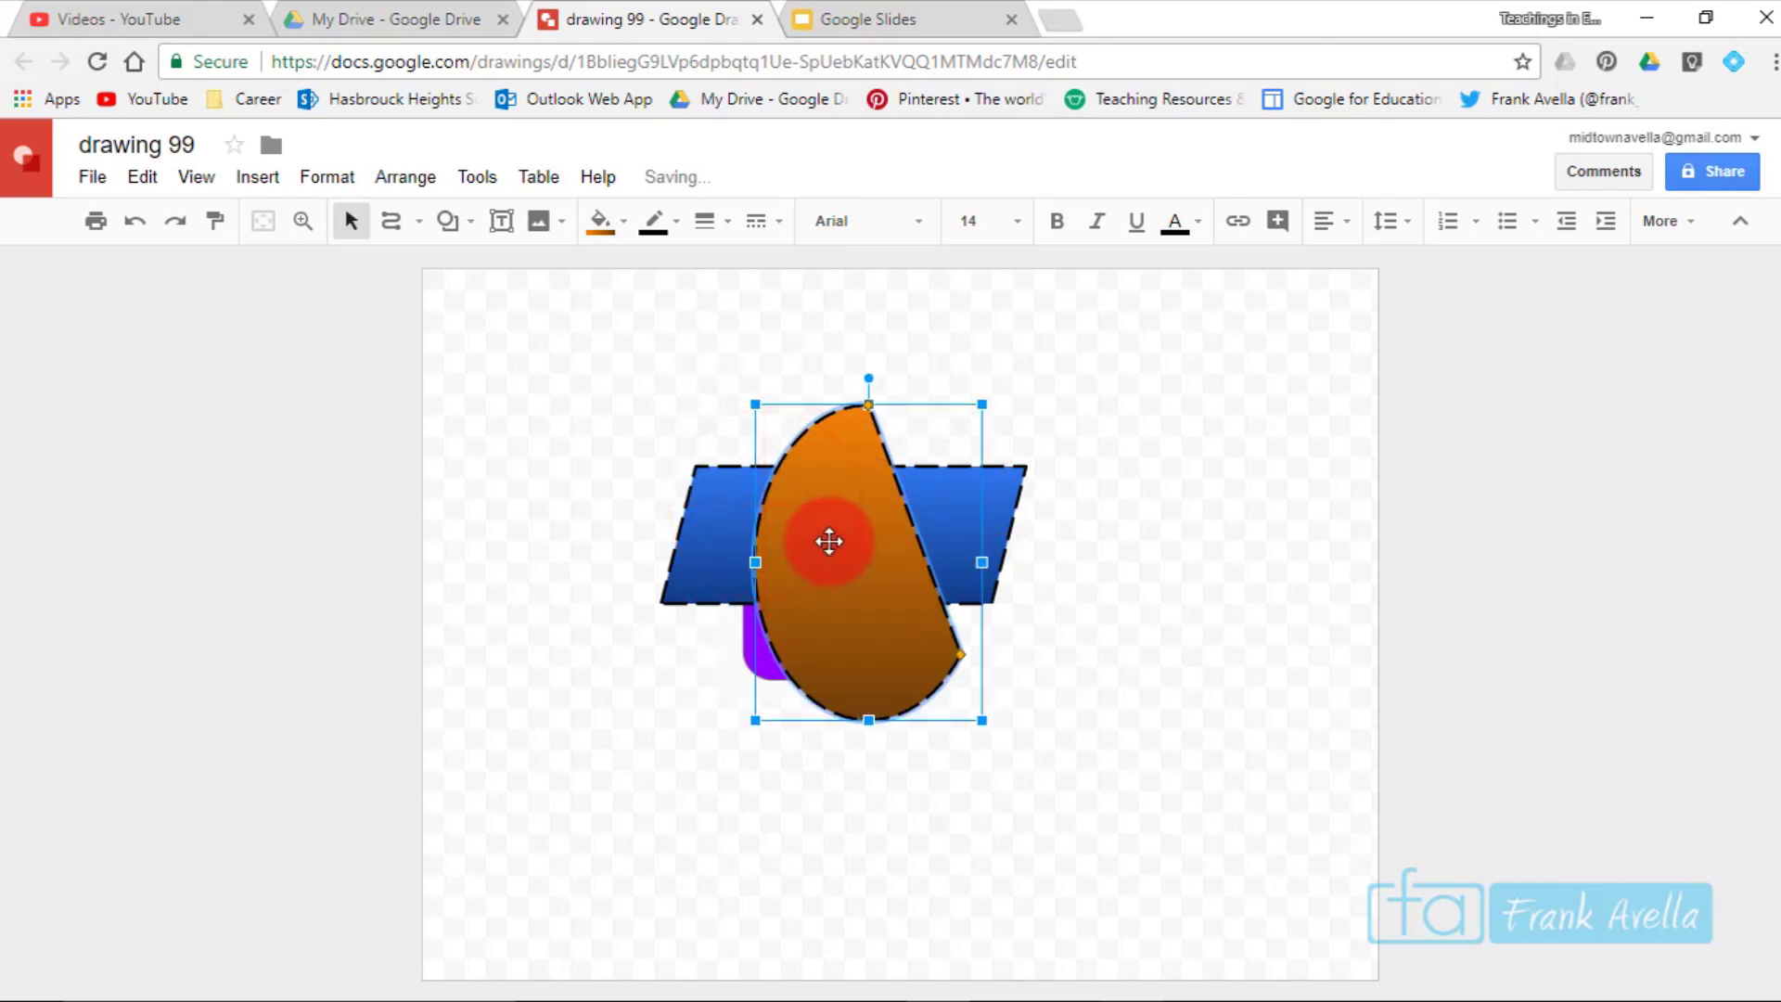
Select the blue parallelogram, then the orange half-oval.
{"action": "left_click", "coordinate": [707, 538]}
{"action": "left_click", "coordinate": [860, 442]}
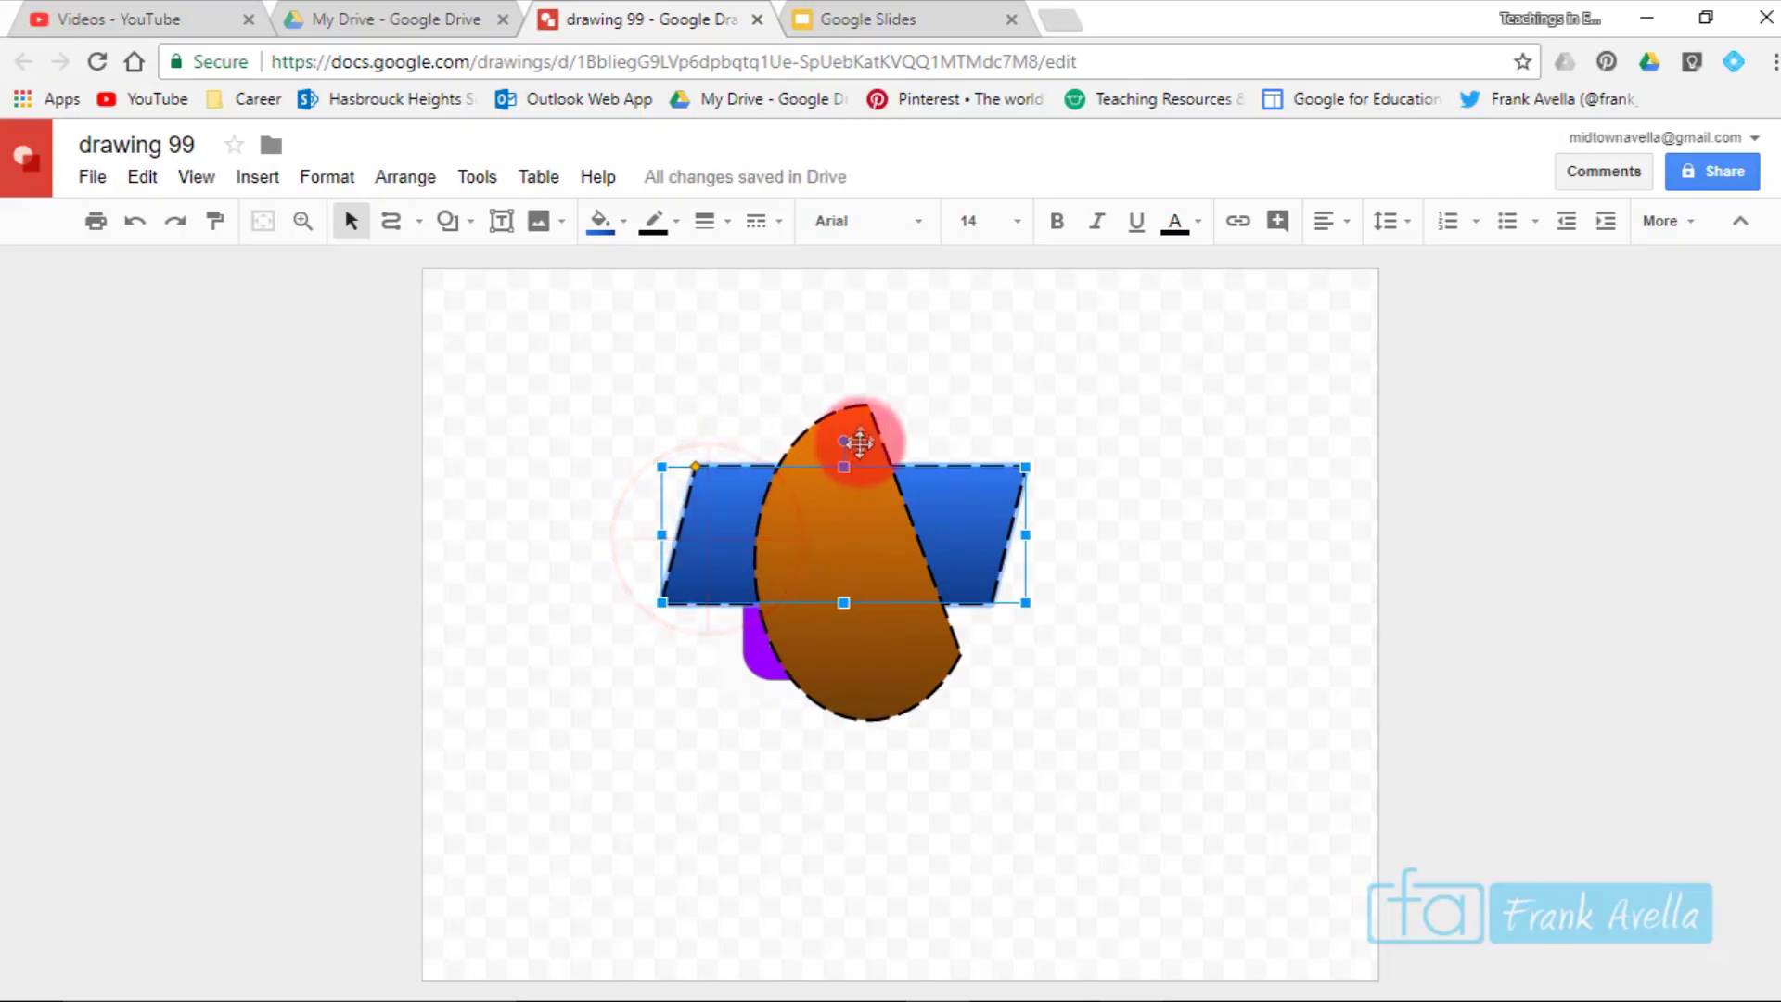
{"action": "left_click", "coordinate": [856, 427]}
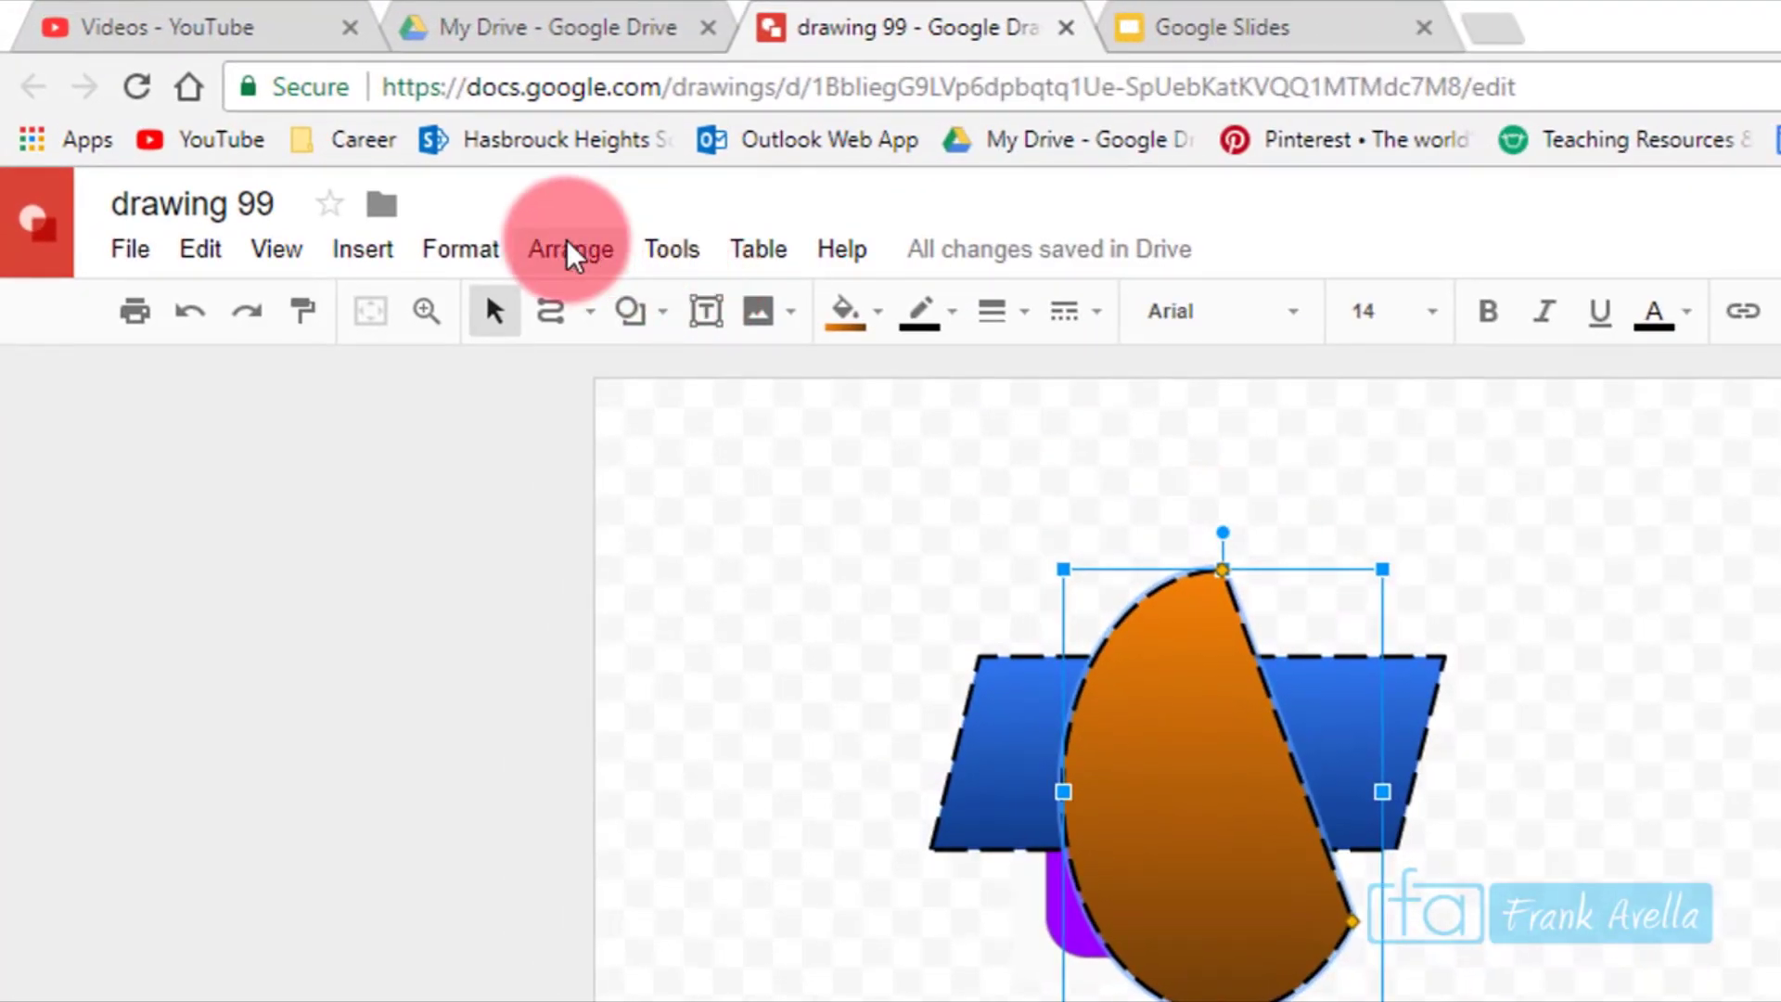
Send the orange shape backward one layer, then all the way to the back.
{"action": "left_click", "coordinate": [568, 247]}
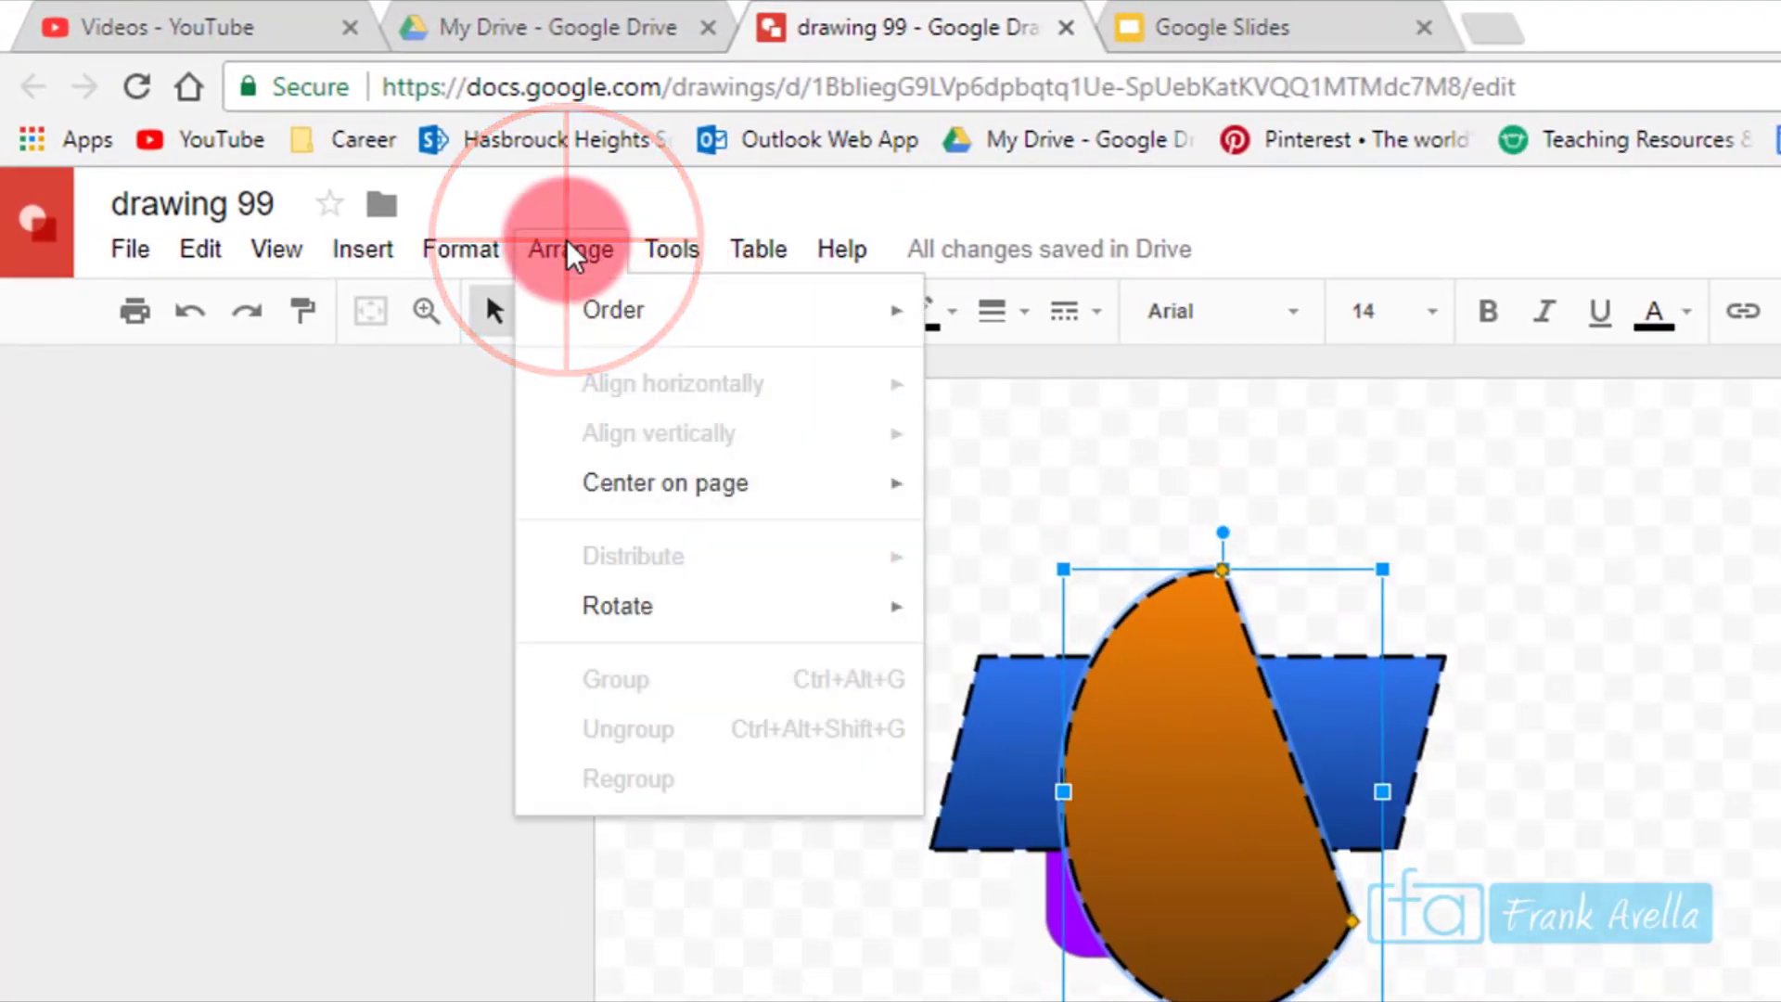
{"action": "left_click", "coordinate": [675, 325]}
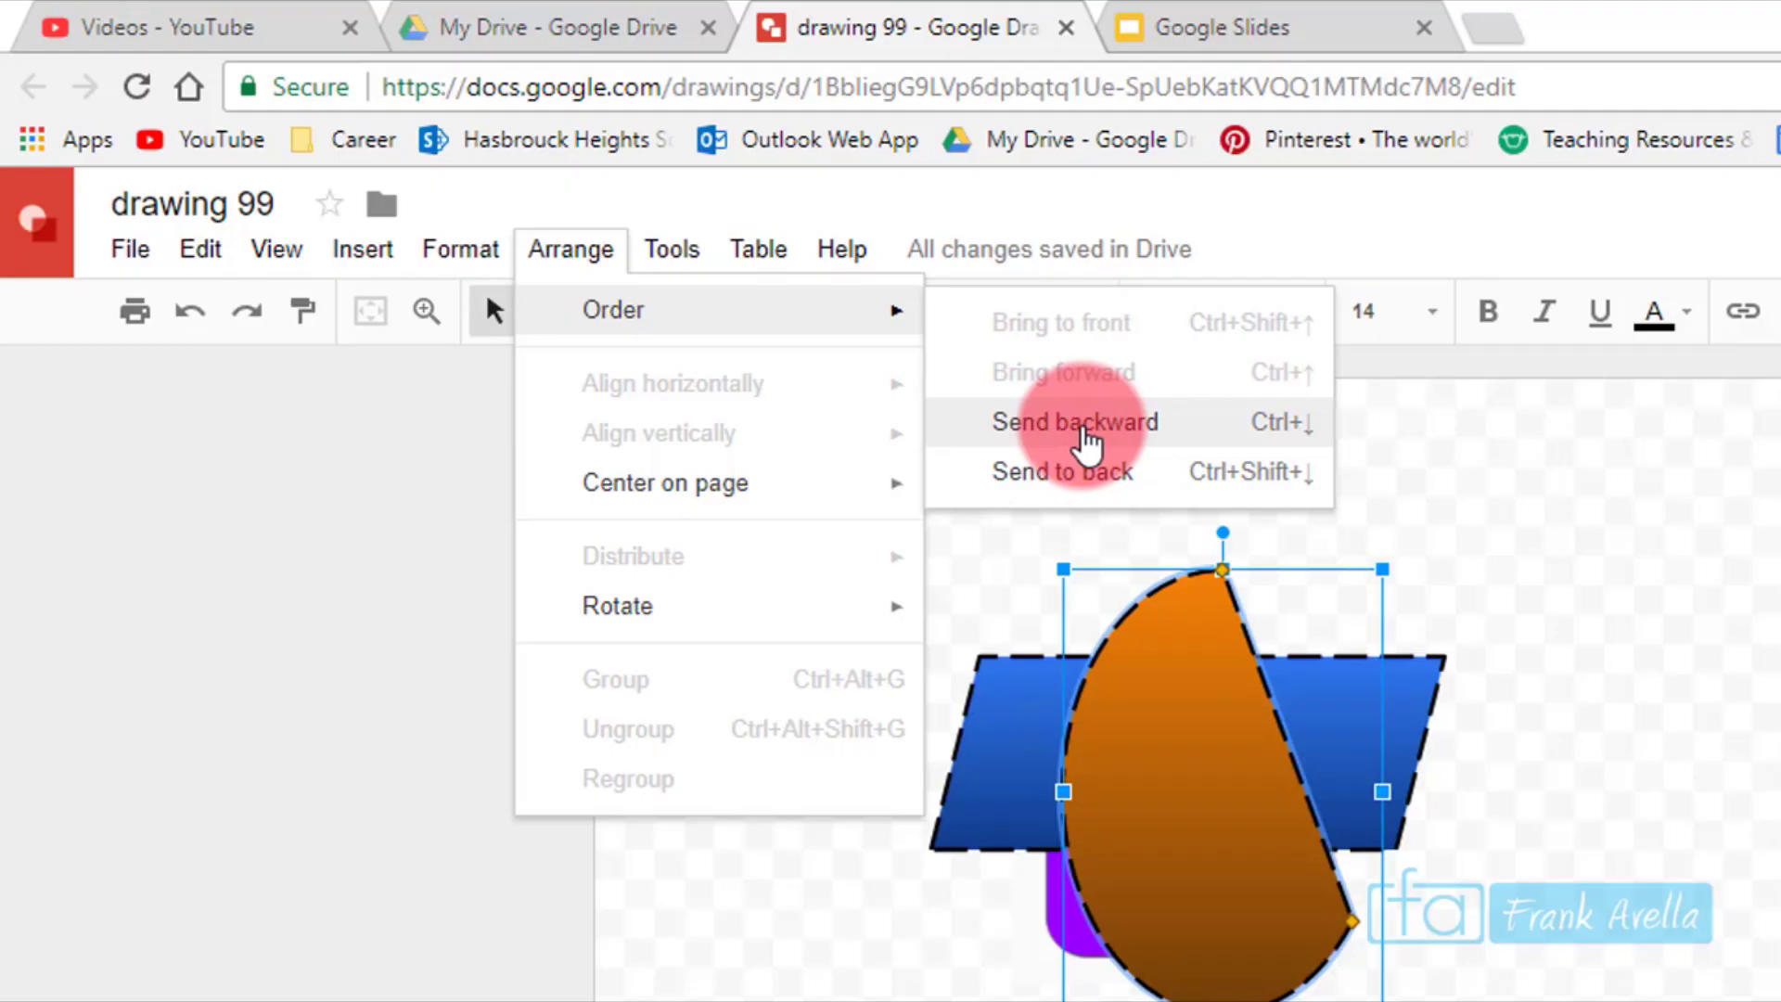
{"action": "left_click", "coordinate": [1083, 429]}
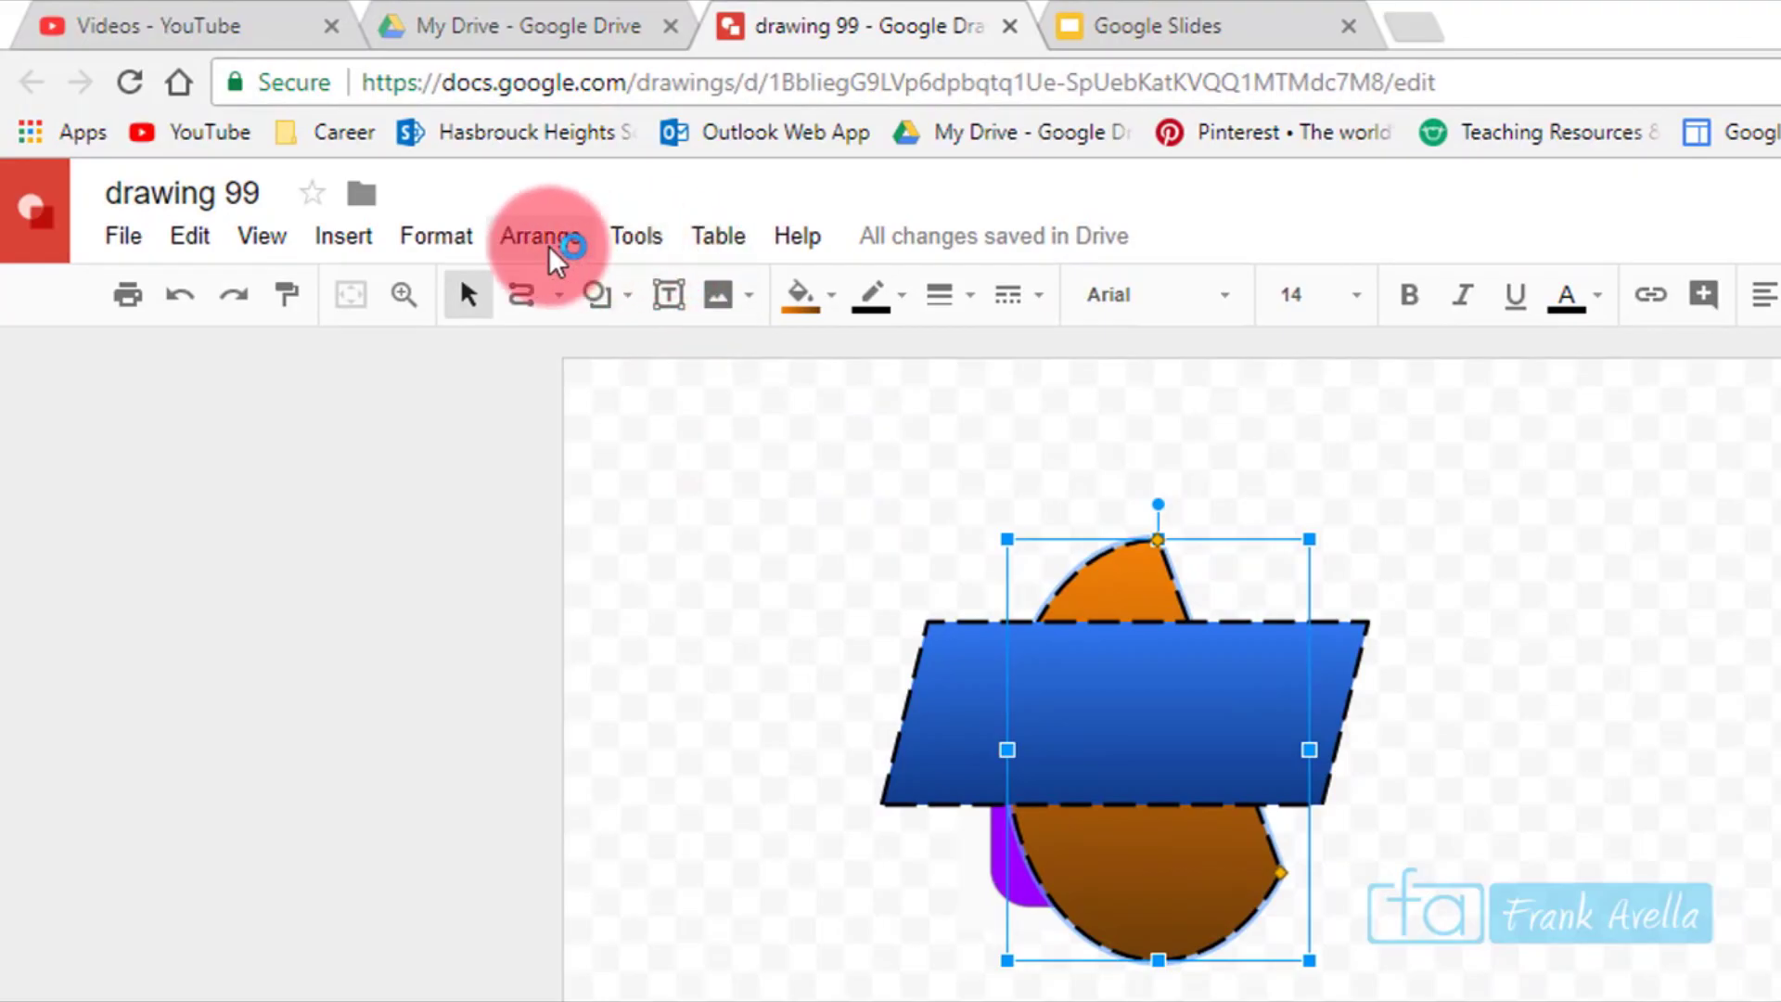
{"action": "left_click", "coordinate": [548, 243]}
{"action": "mouse_move", "coordinate": [563, 296]}
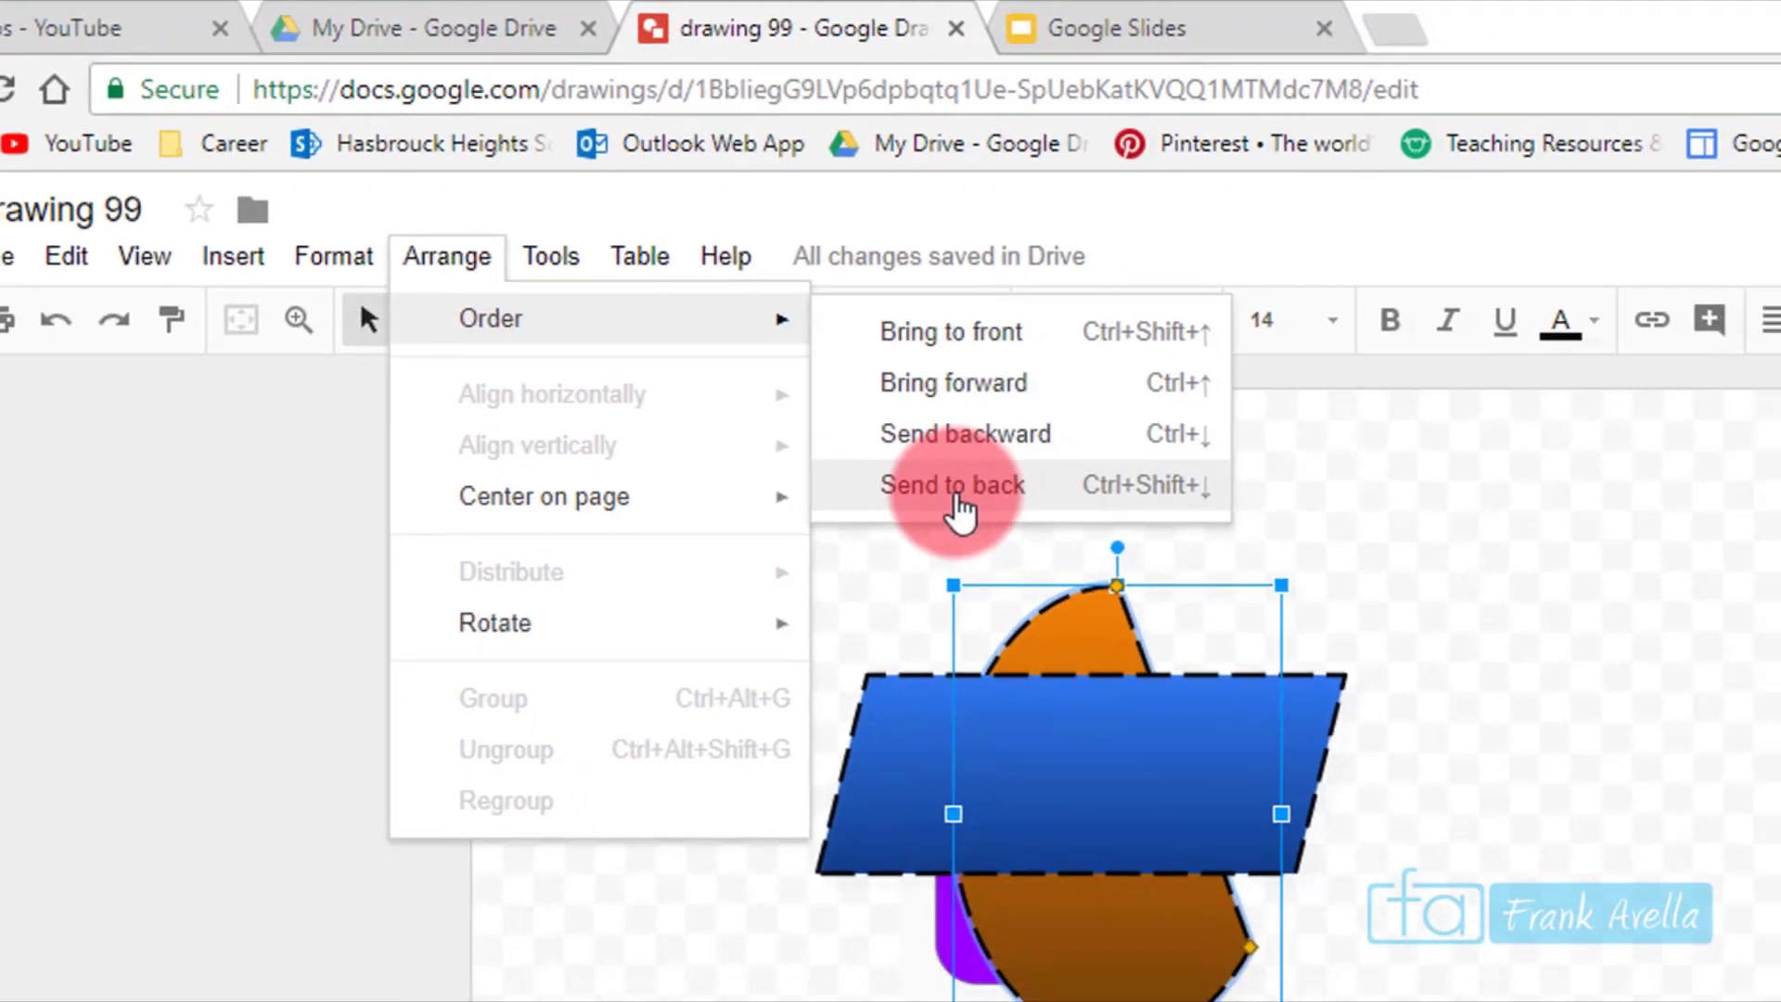
{"action": "left_click", "coordinate": [1020, 527]}
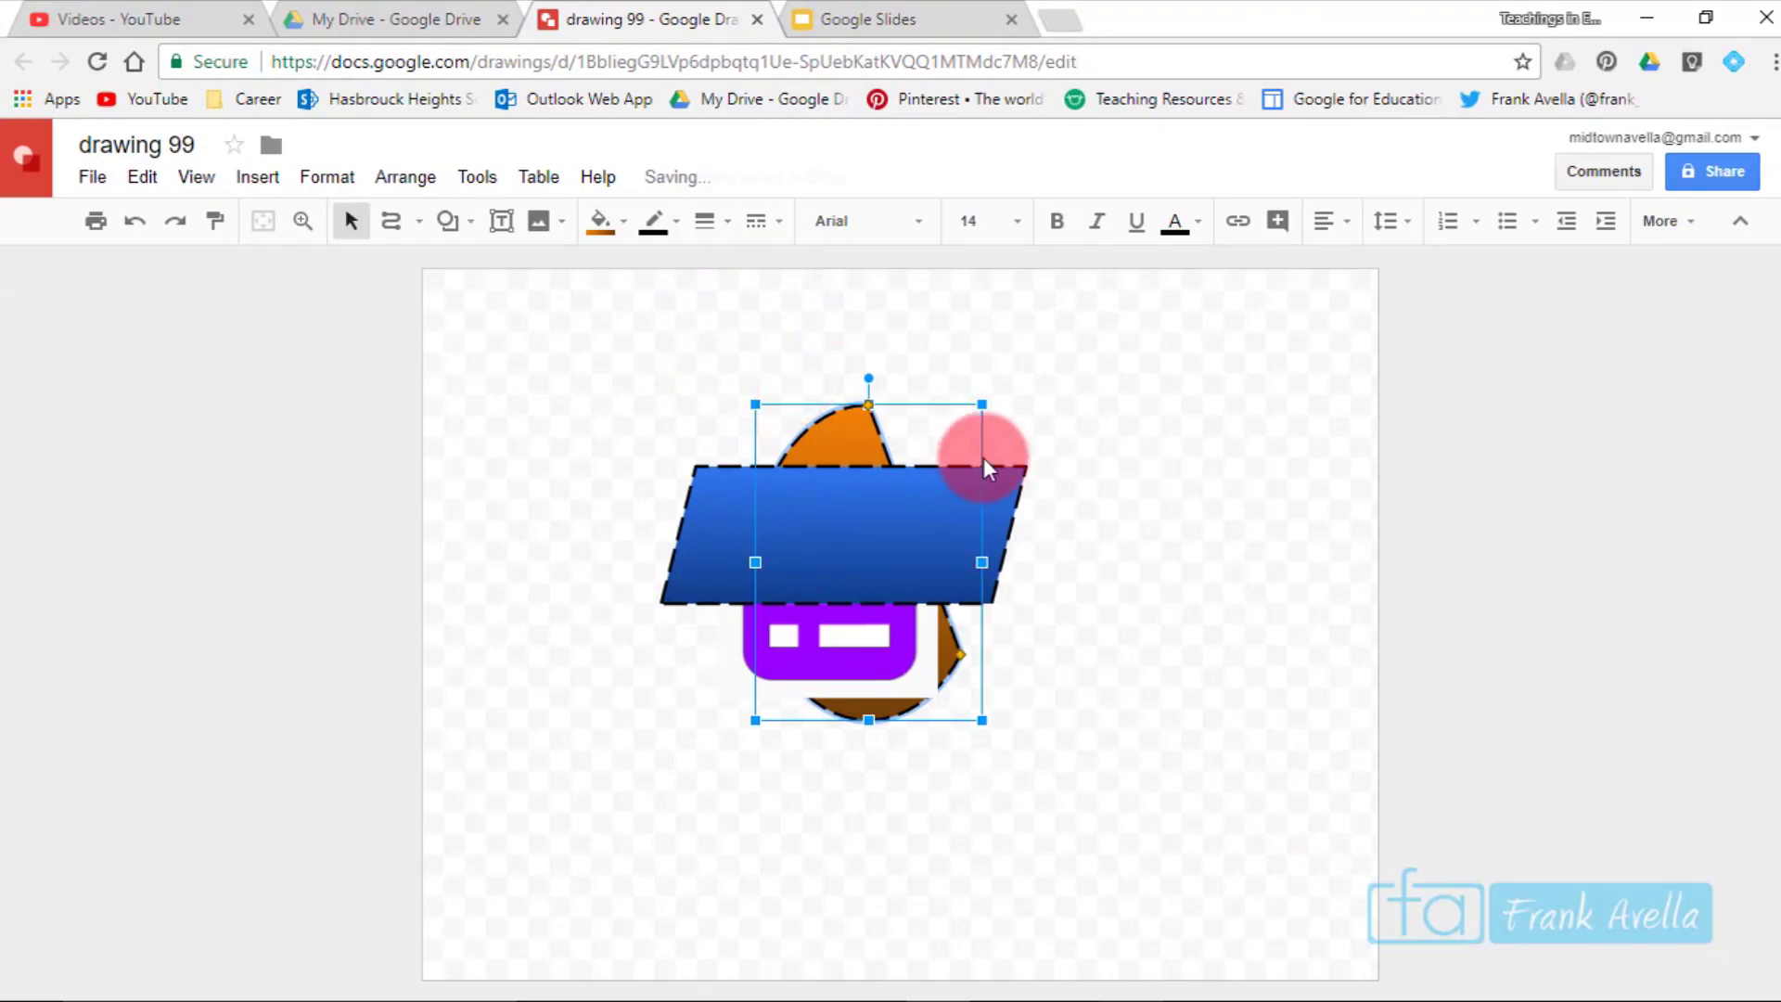
Send the blue parallelogram behind the purple icon.
{"action": "left_click", "coordinate": [1093, 545]}
{"action": "left_click", "coordinate": [744, 520]}
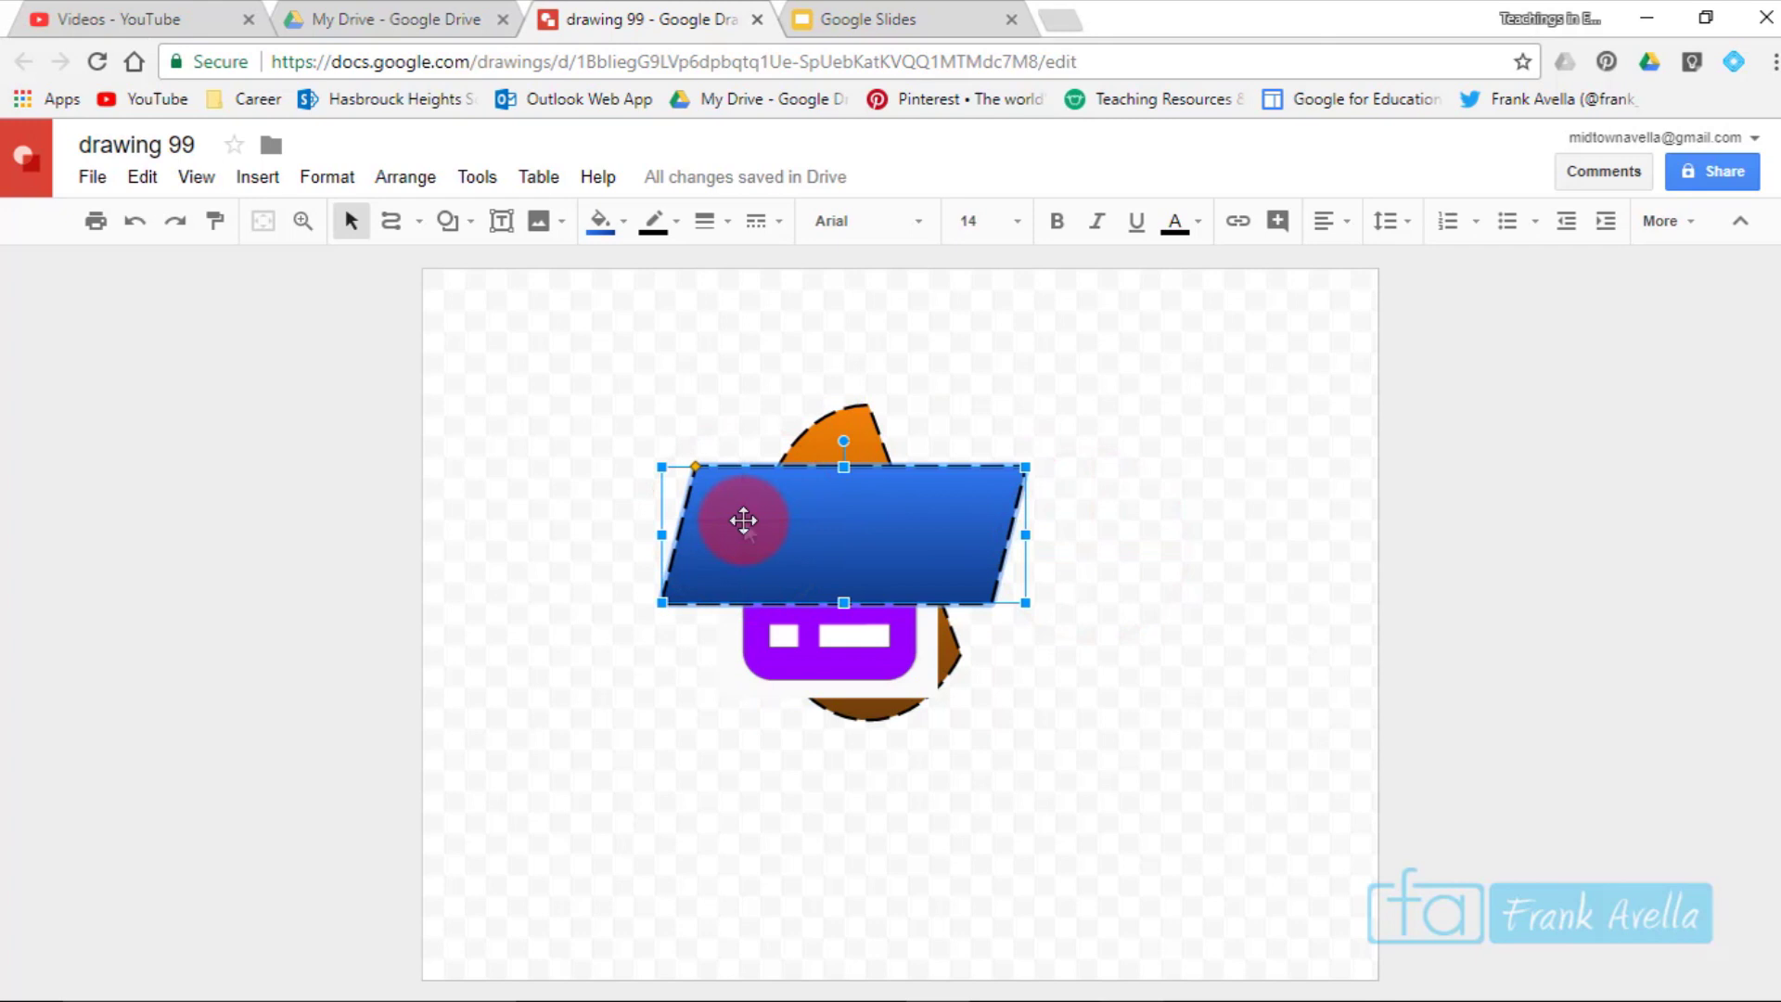
{"action": "left_click", "coordinate": [399, 173]}
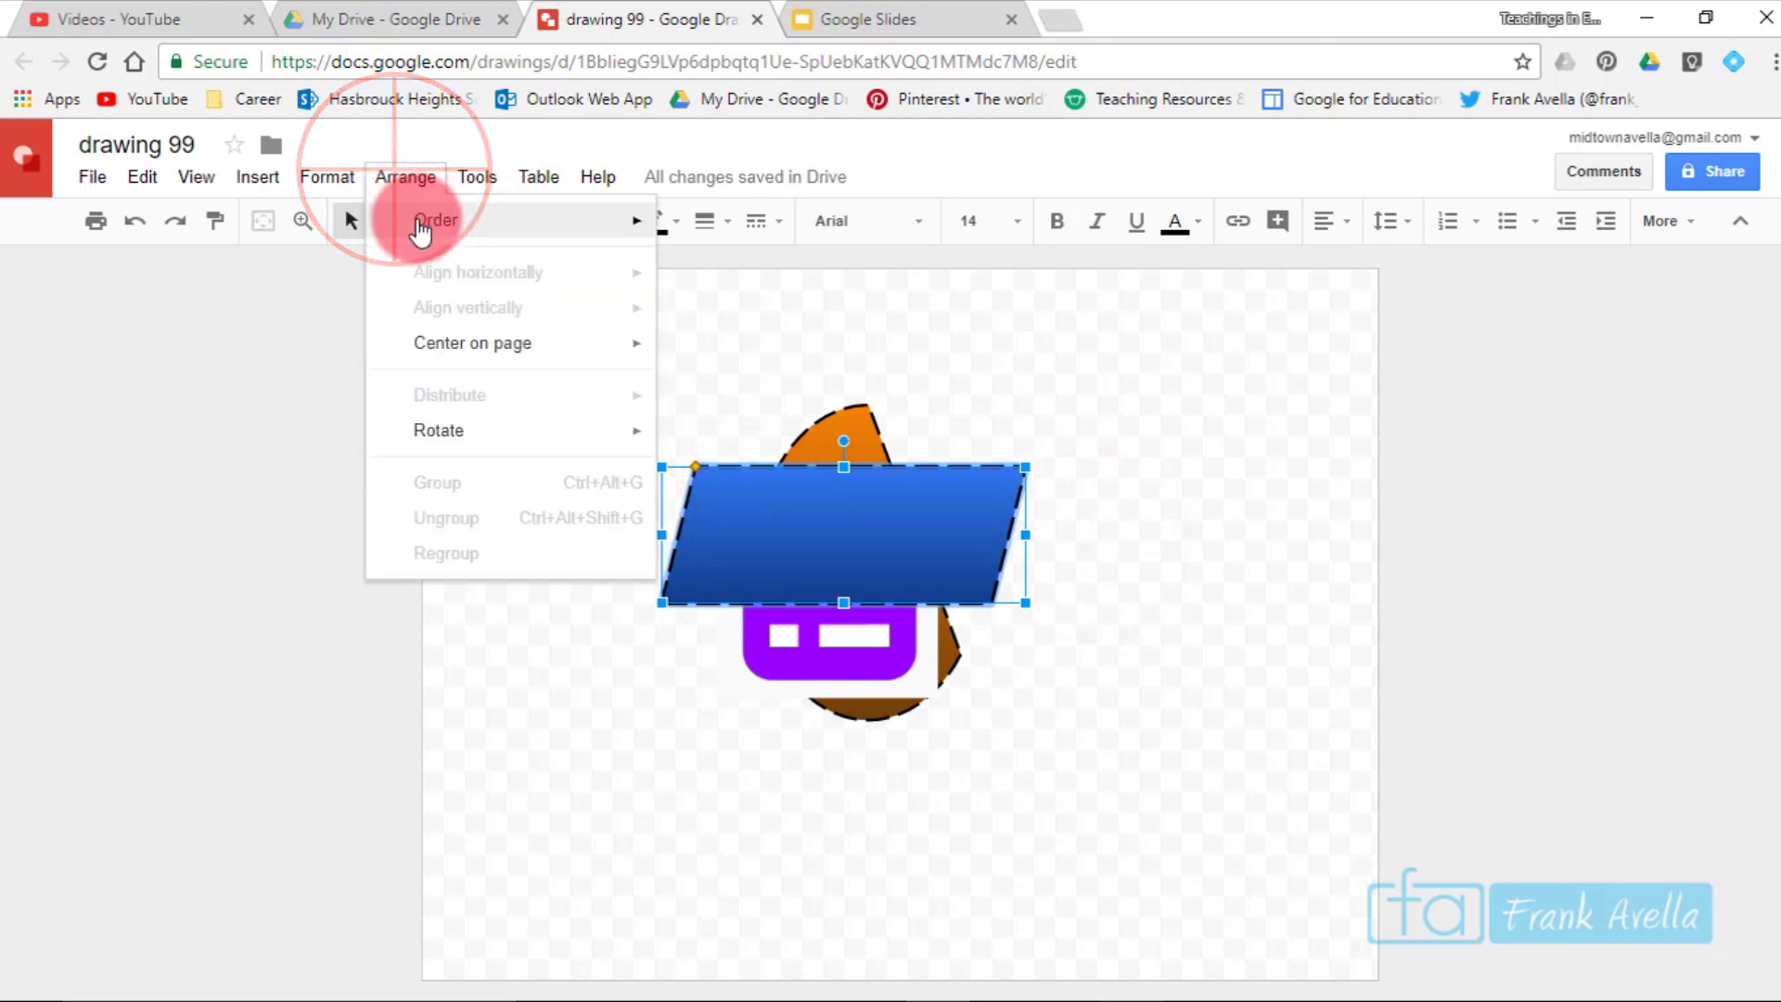
{"action": "mouse_move", "coordinate": [420, 232]}
{"action": "left_click", "coordinate": [775, 345]}
{"action": "left_click", "coordinate": [774, 338]}
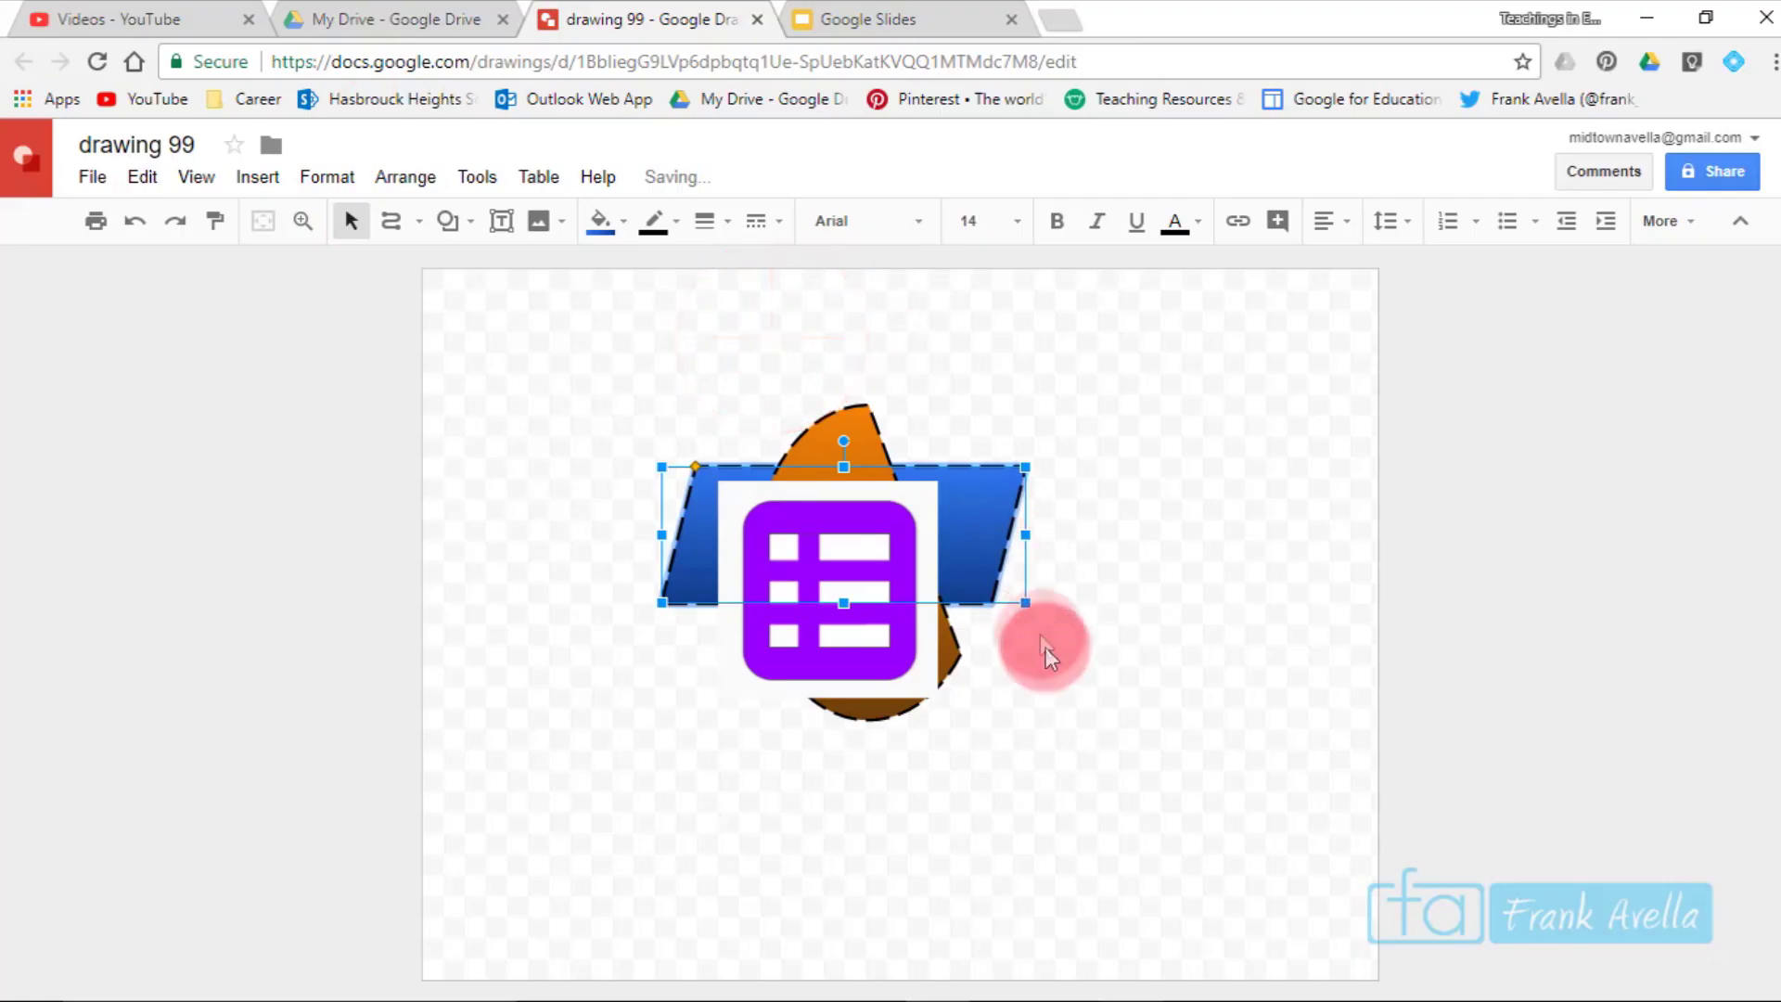
{"action": "mouse_move", "coordinate": [989, 557]}
{"action": "left_mouse_down"}
{"action": "mouse_move", "coordinate": [990, 413]}
{"action": "mouse_move", "coordinate": [992, 554]}
{"action": "left_mouse_up"}
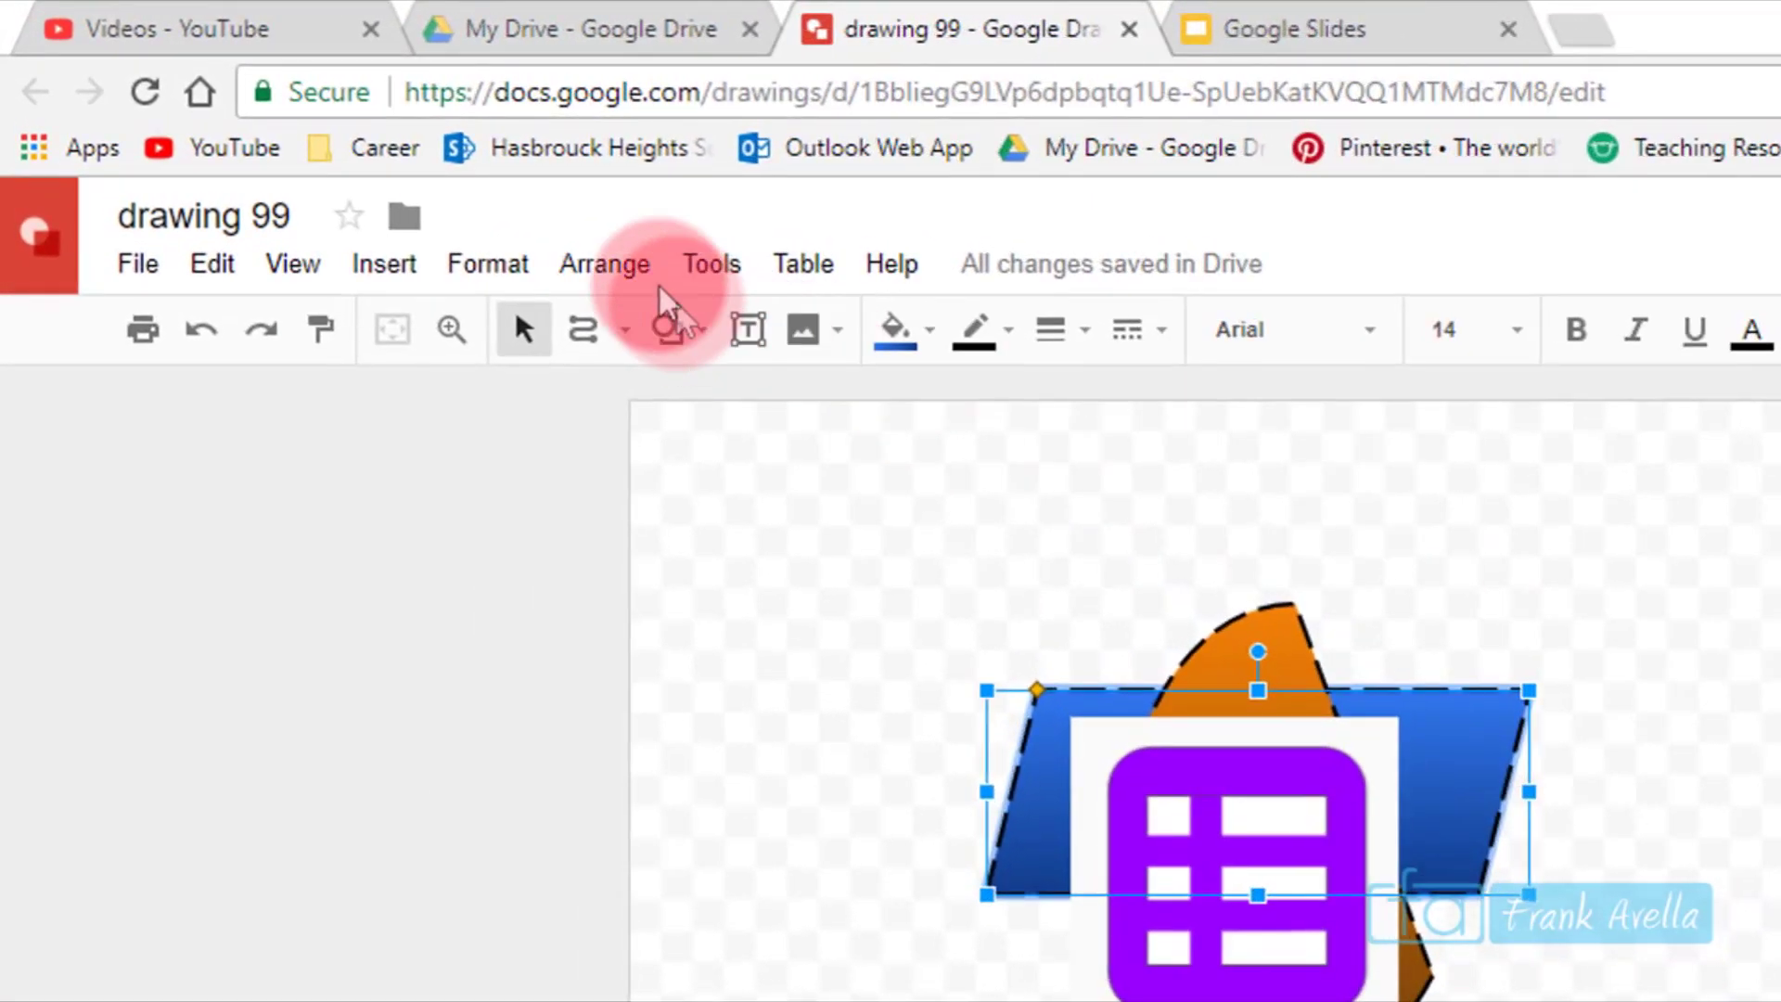
Bring the blue parallelogram forward, in front of the purple icon and orange shape.
{"action": "left_click", "coordinate": [616, 261]}
{"action": "mouse_move", "coordinate": [637, 326]}
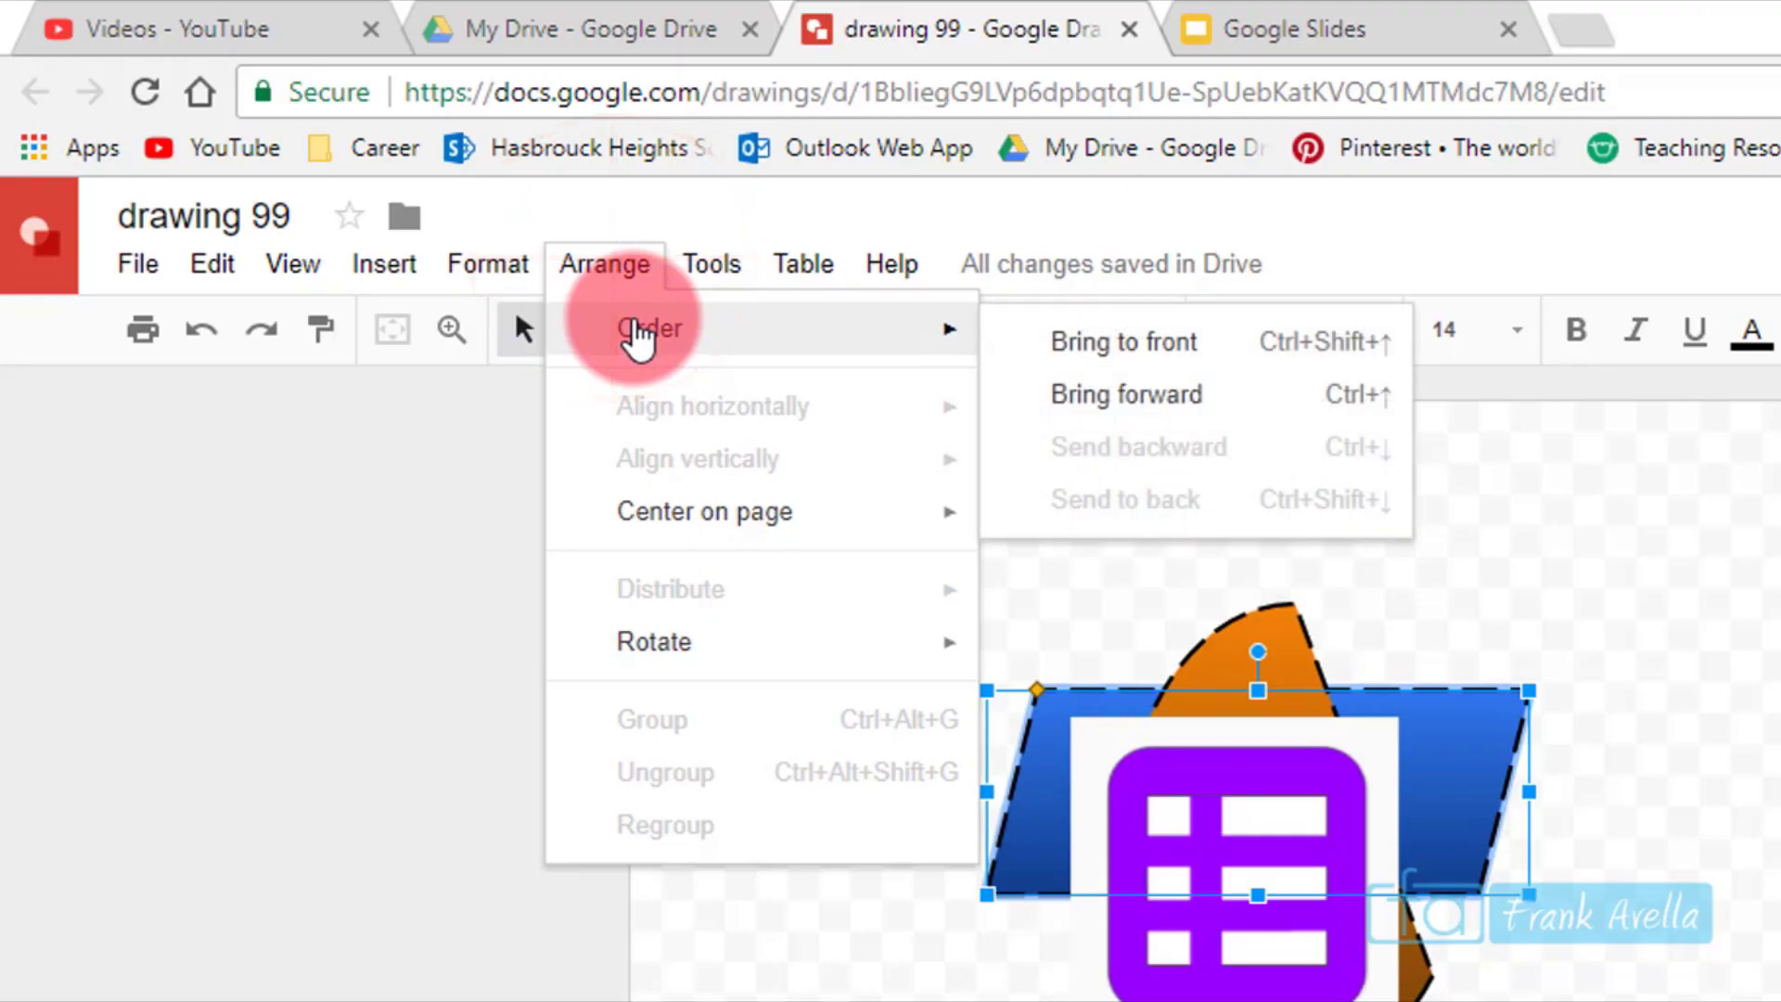
{"action": "left_click", "coordinate": [1191, 389]}
{"action": "key", "text": "alt+slash"}
{"action": "mouse_move", "coordinate": [594, 278]}
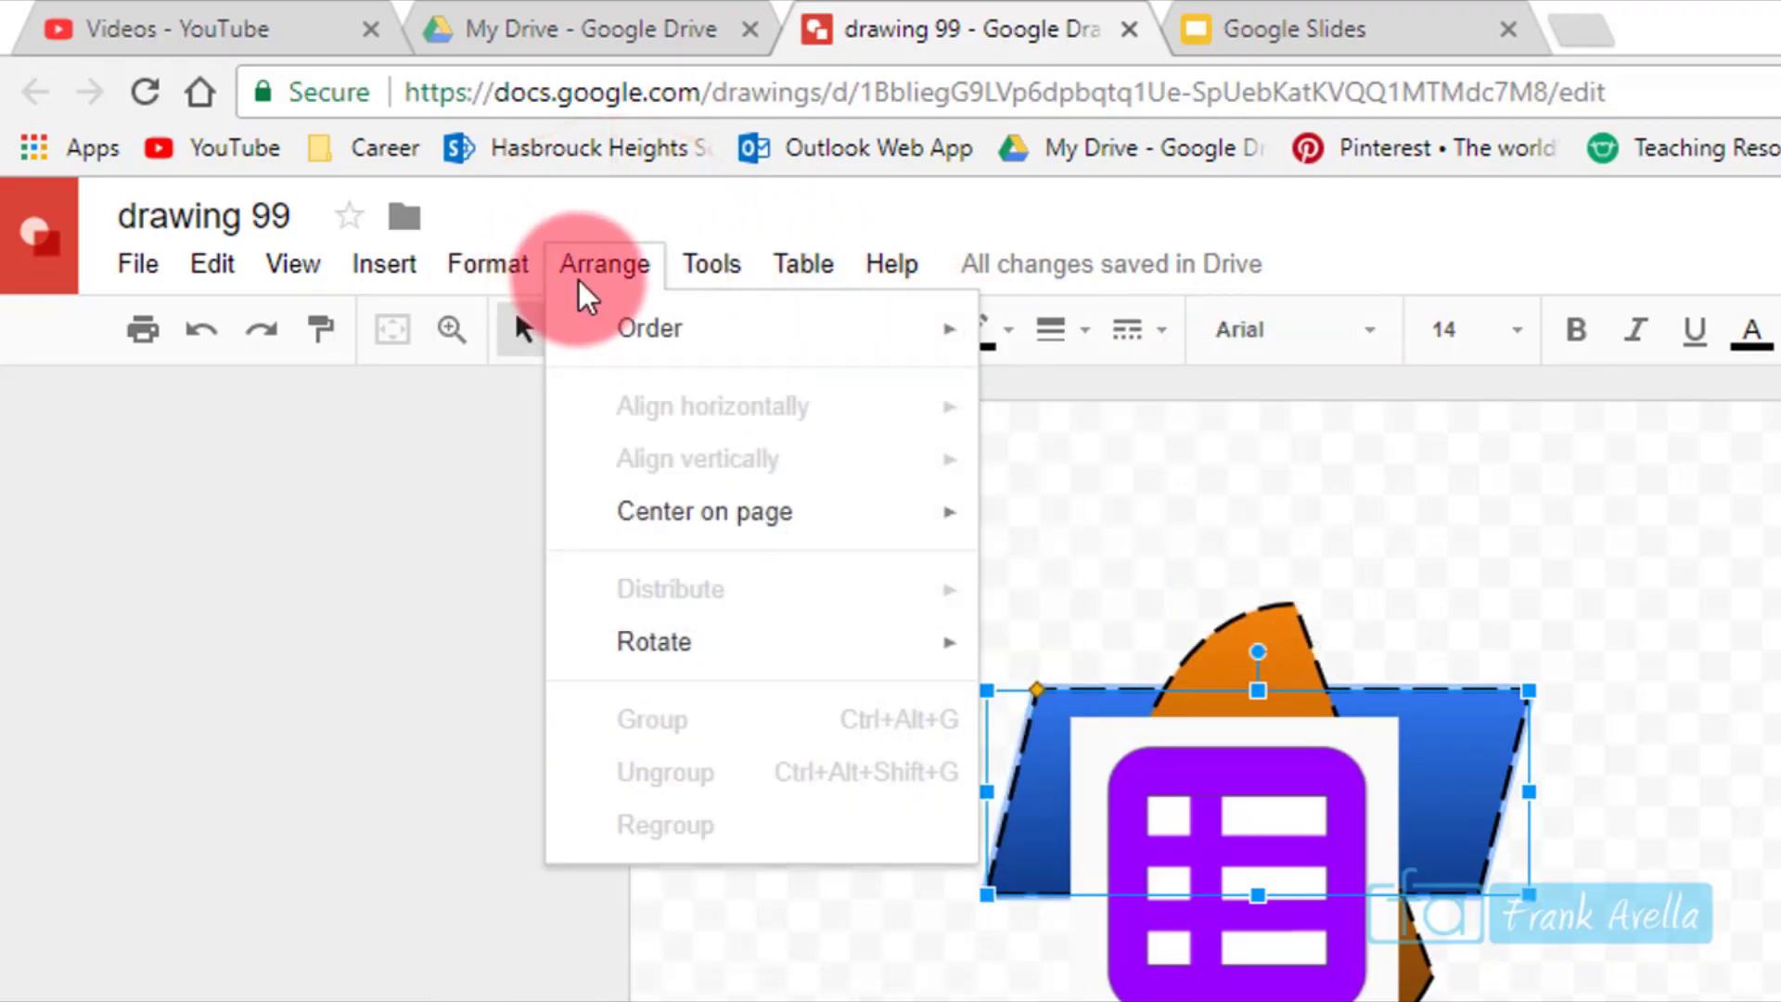
{"action": "mouse_move", "coordinate": [746, 334]}
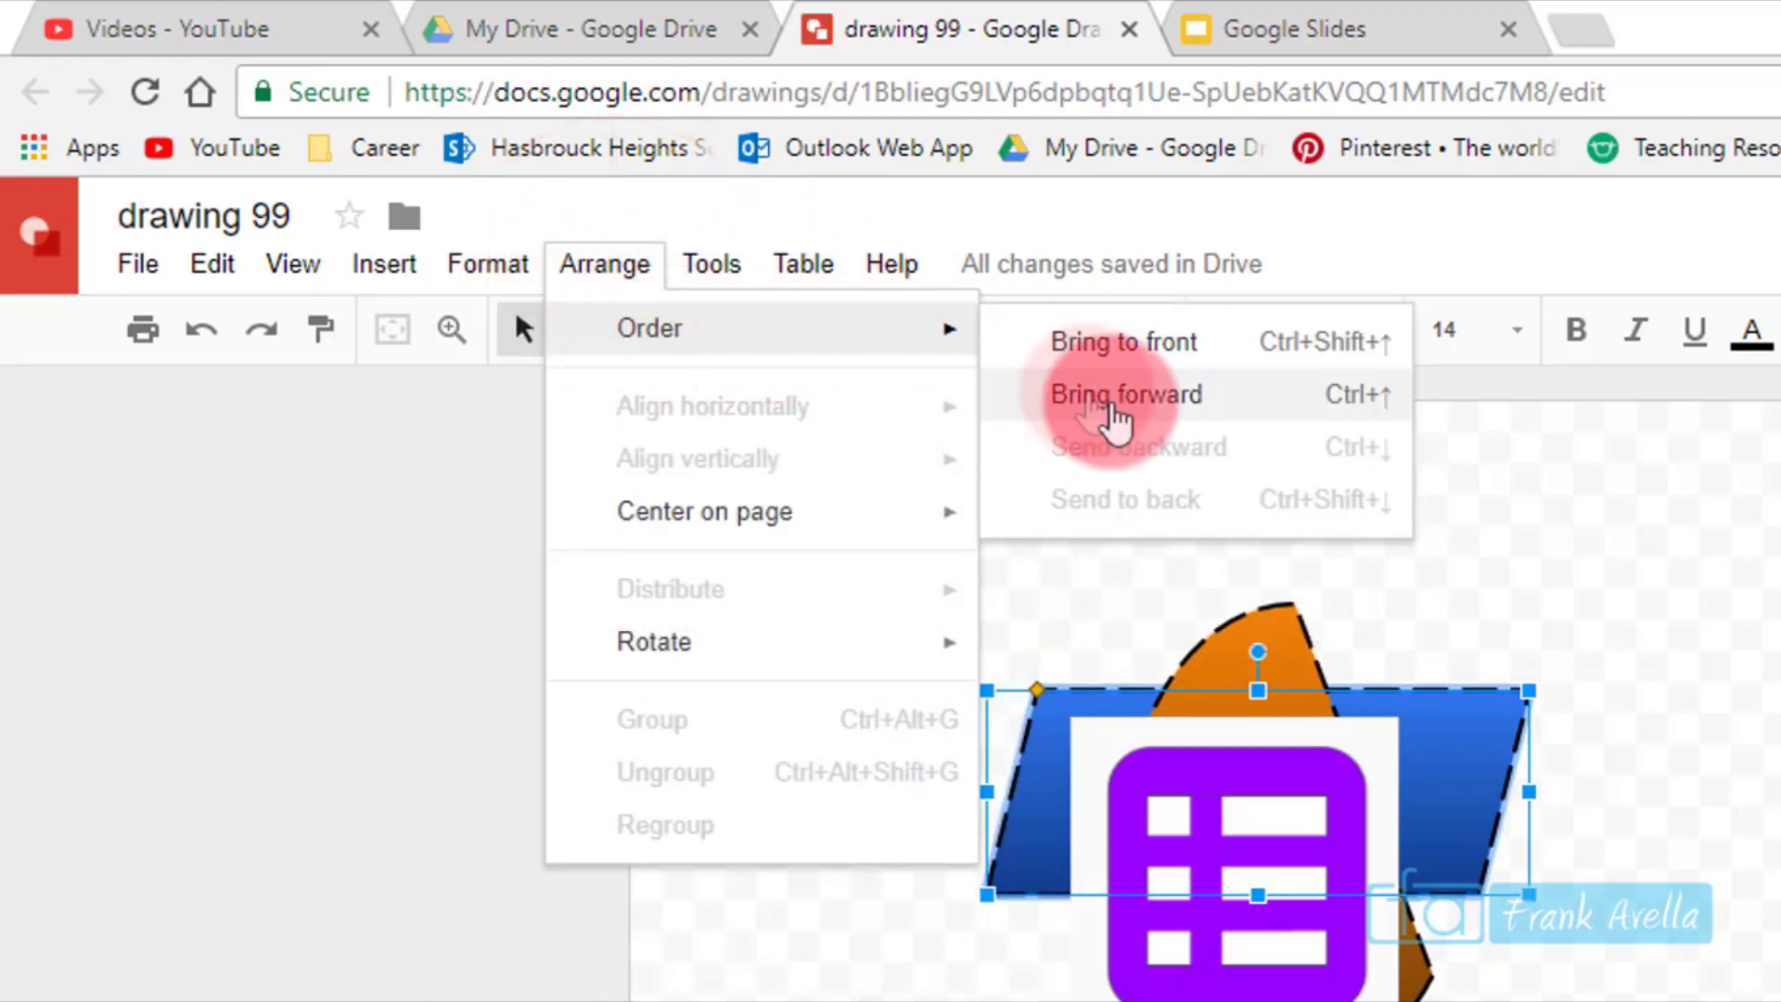
{"action": "left_click", "coordinate": [1176, 357]}
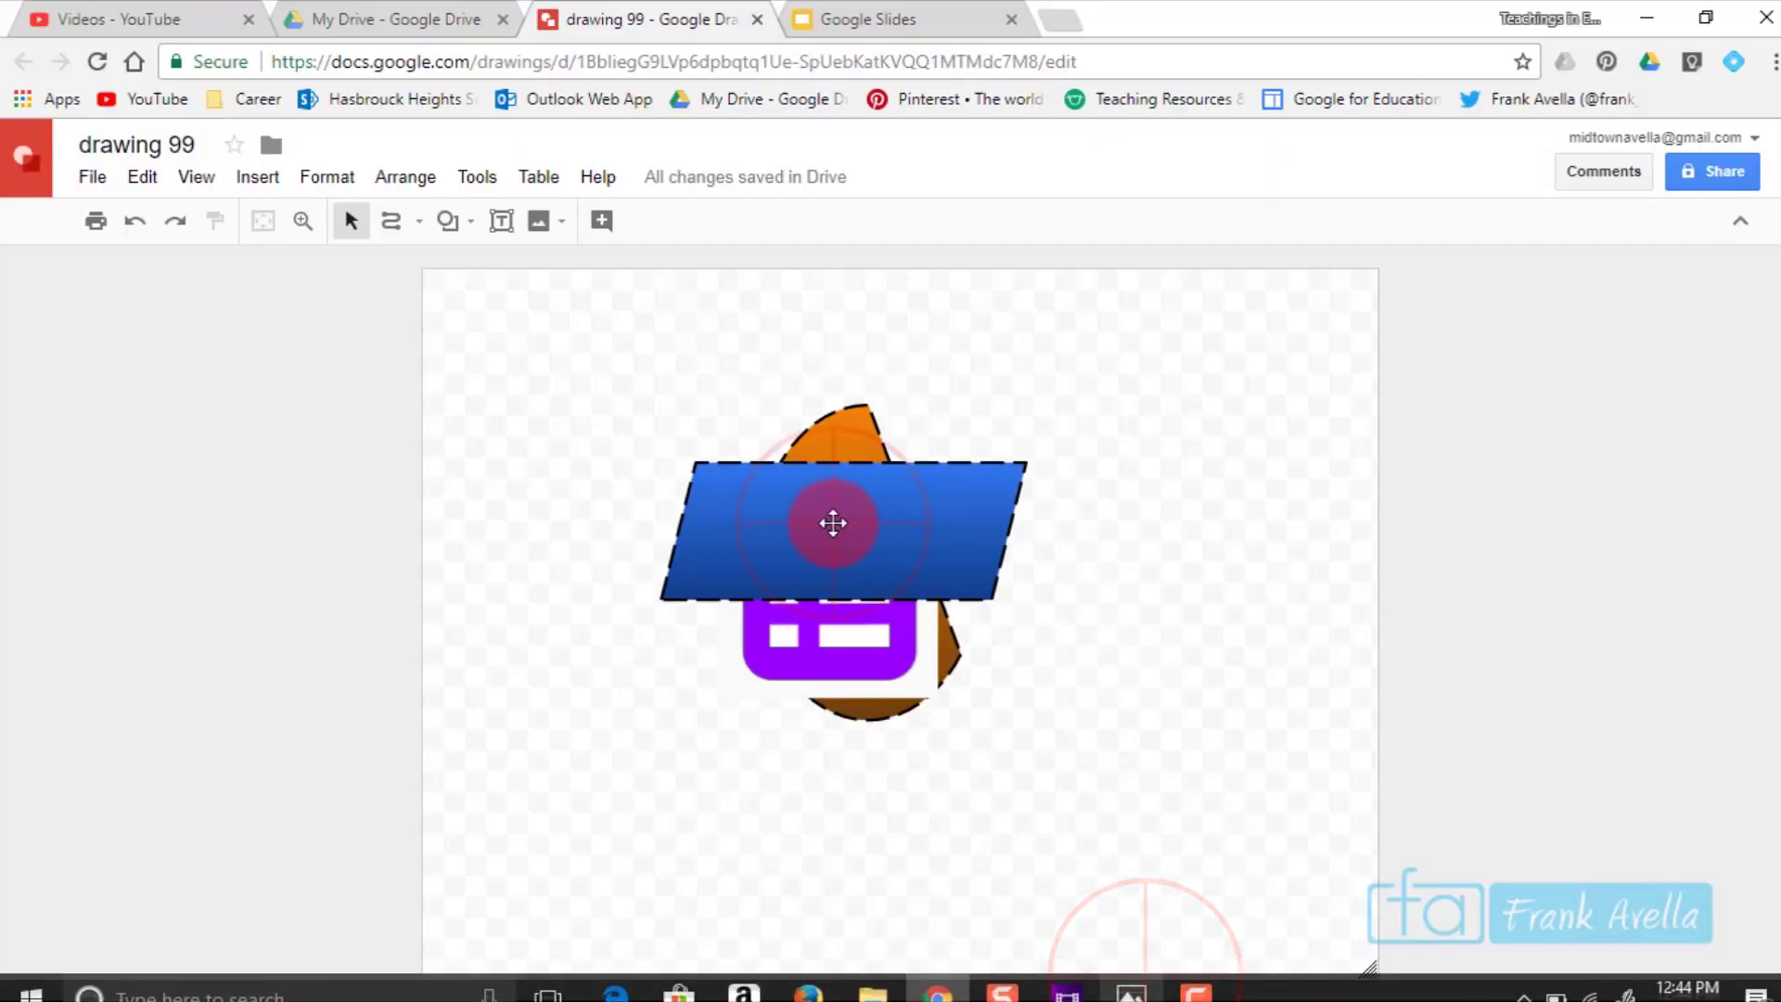
Move the blue parallelogram up and right and rotate it upright.
{"action": "left_click", "coordinate": [833, 523]}
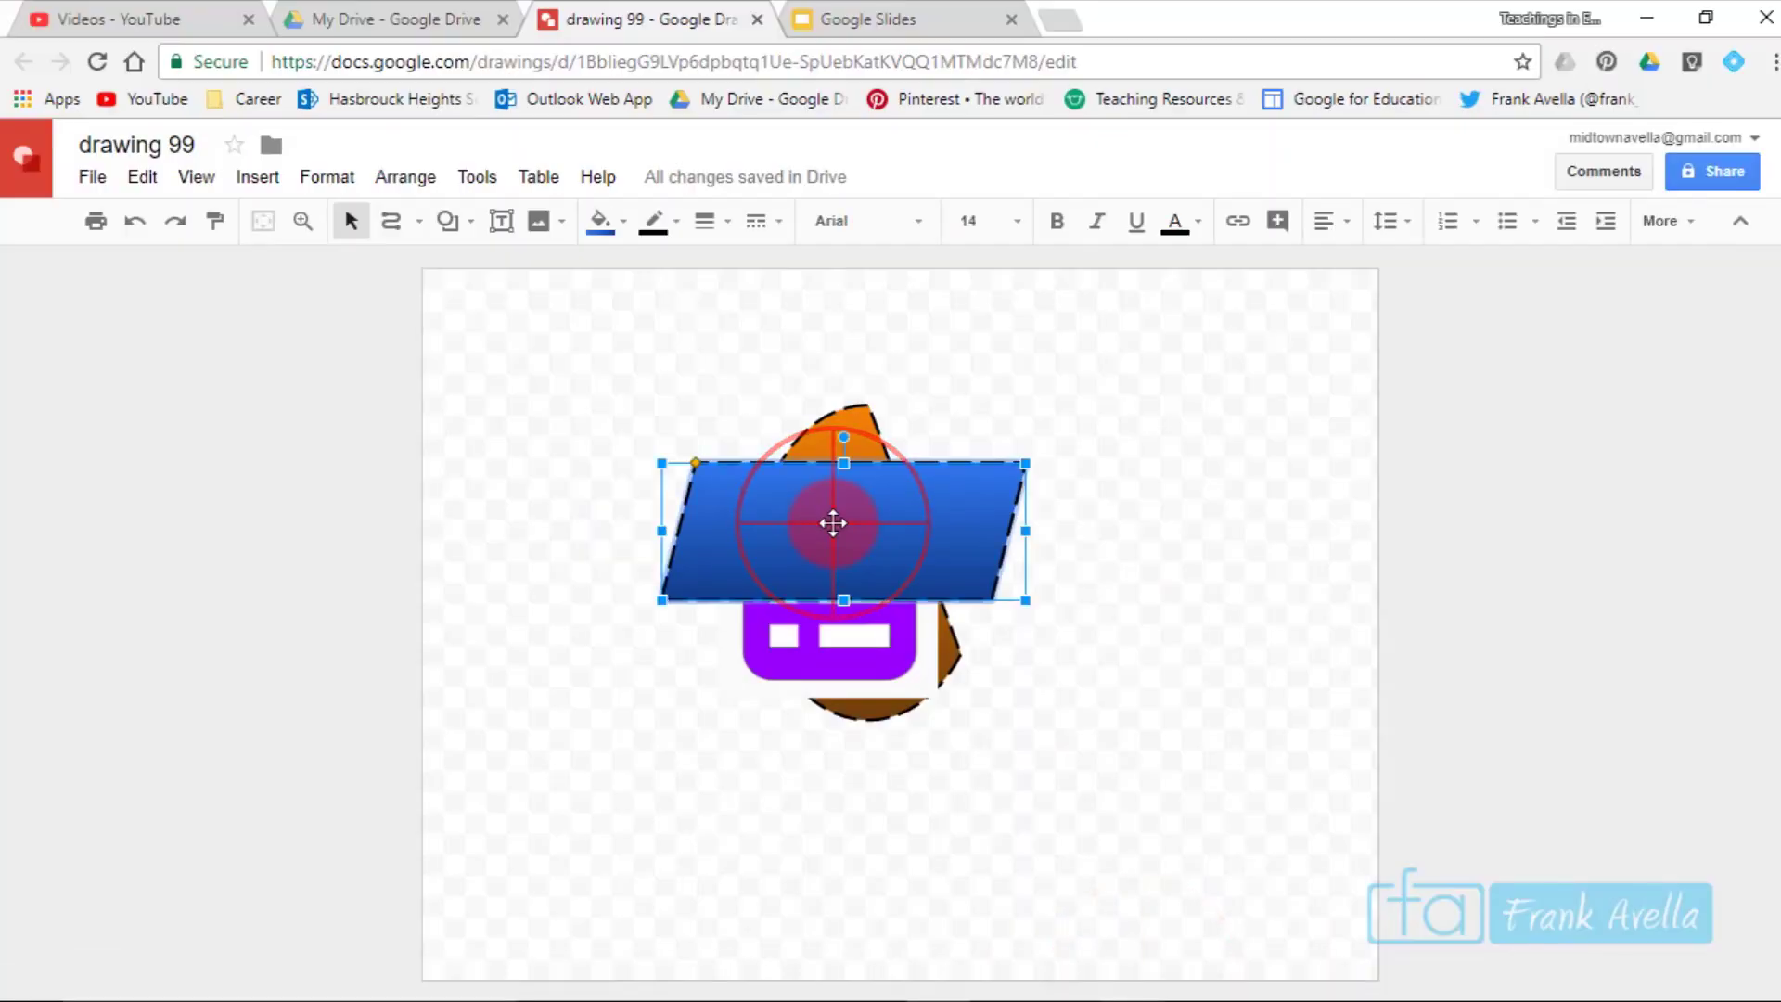
{"action": "left_click_drag", "start_coordinate": [909, 508], "coordinate": [1039, 450]}
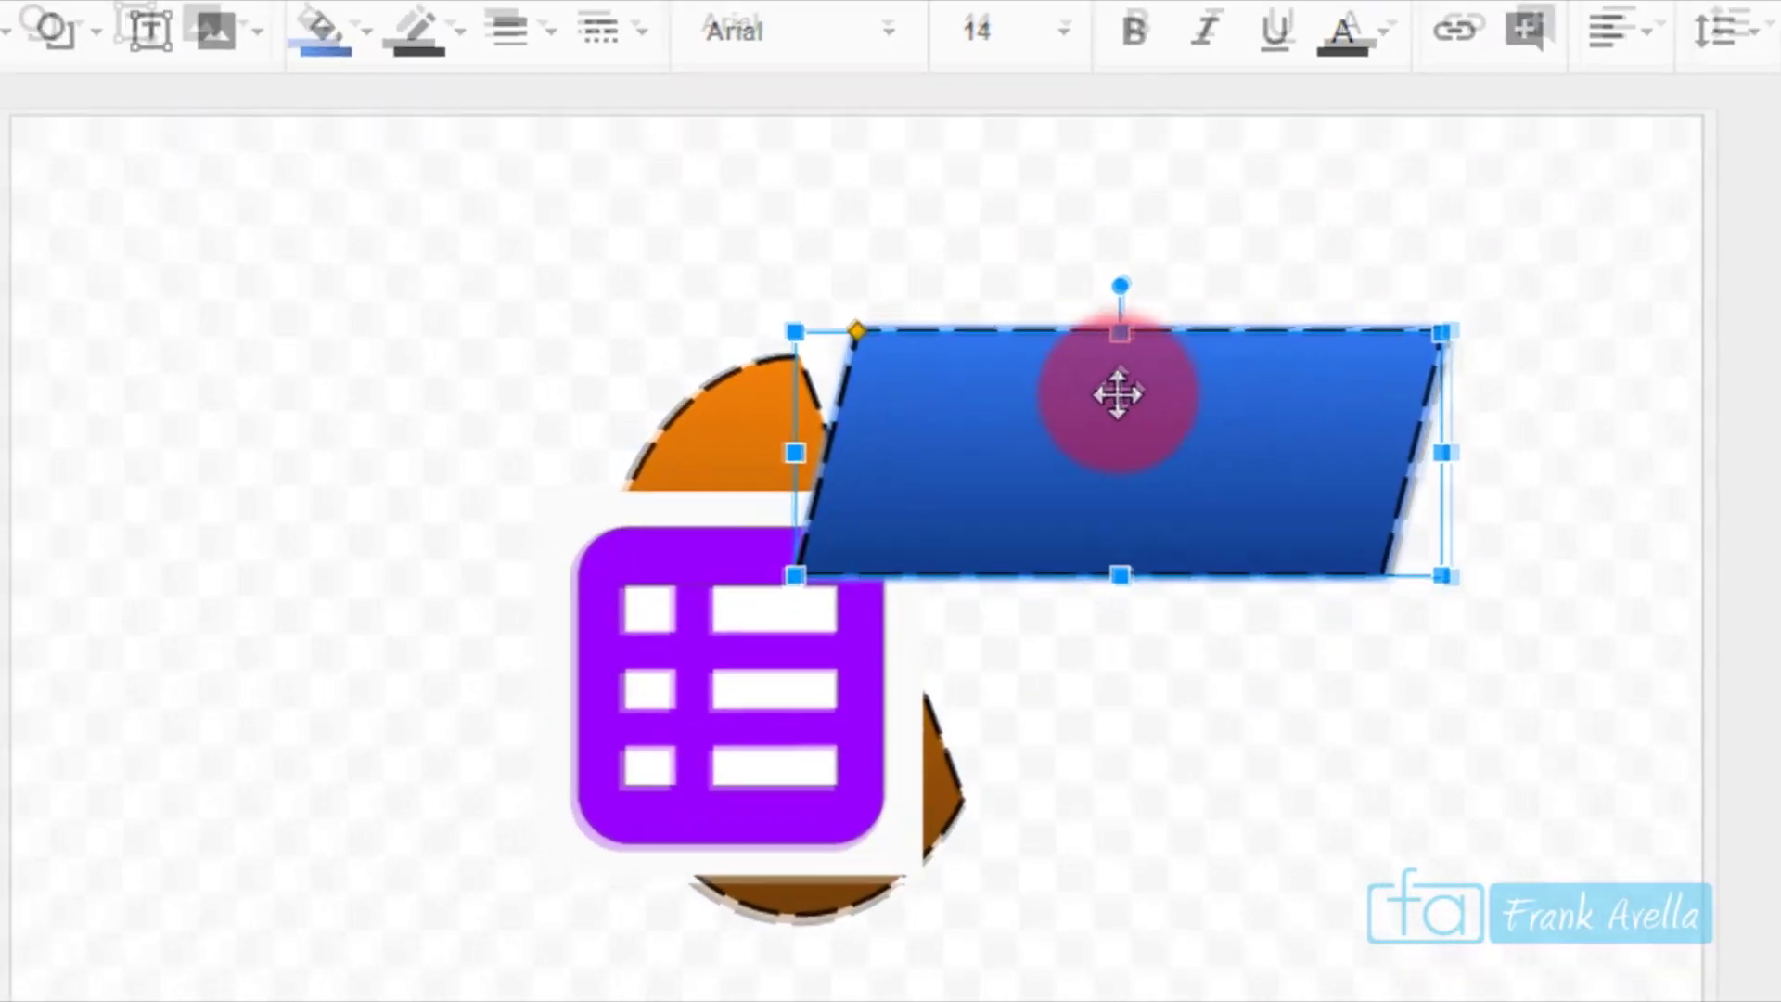
{"action": "left_click_drag", "start_coordinate": [1133, 272], "coordinate": [1351, 459]}
Rotate the purple icon about 45° and move it to the lower left.
{"action": "left_click", "coordinate": [588, 598]}
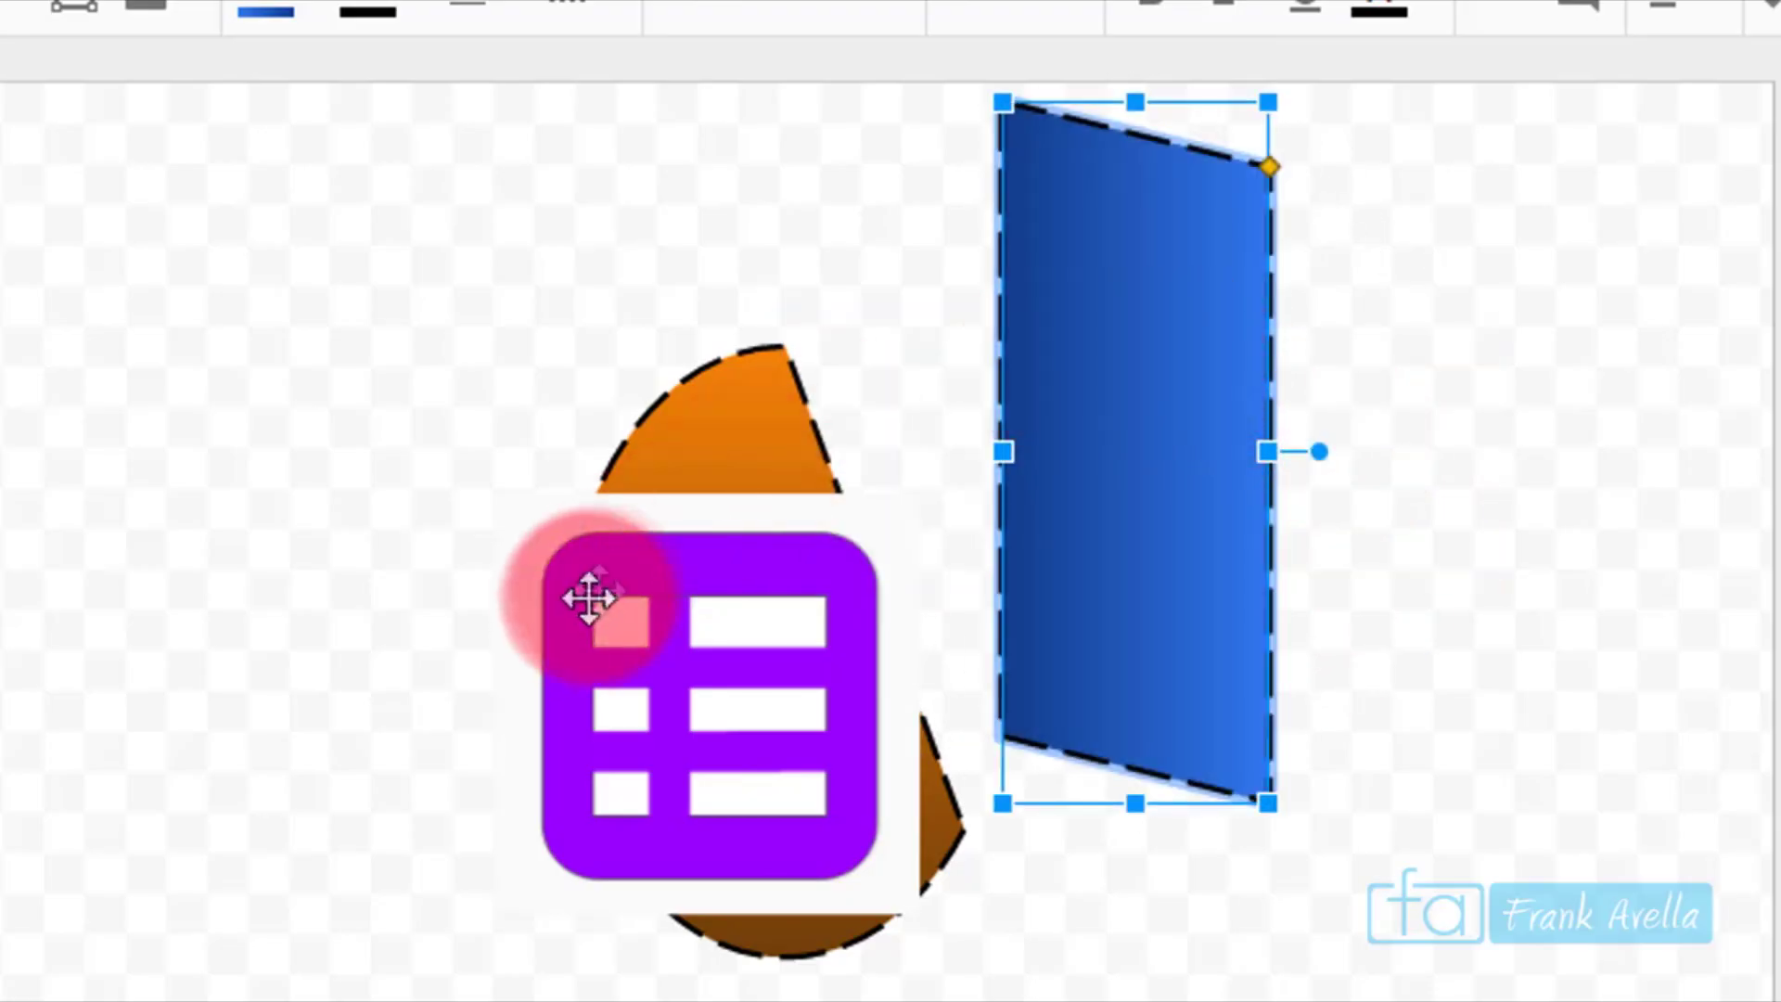
{"action": "left_click_drag", "start_coordinate": [701, 447], "coordinate": [520, 529]}
{"action": "left_click_drag", "start_coordinate": [640, 576], "coordinate": [220, 796]}
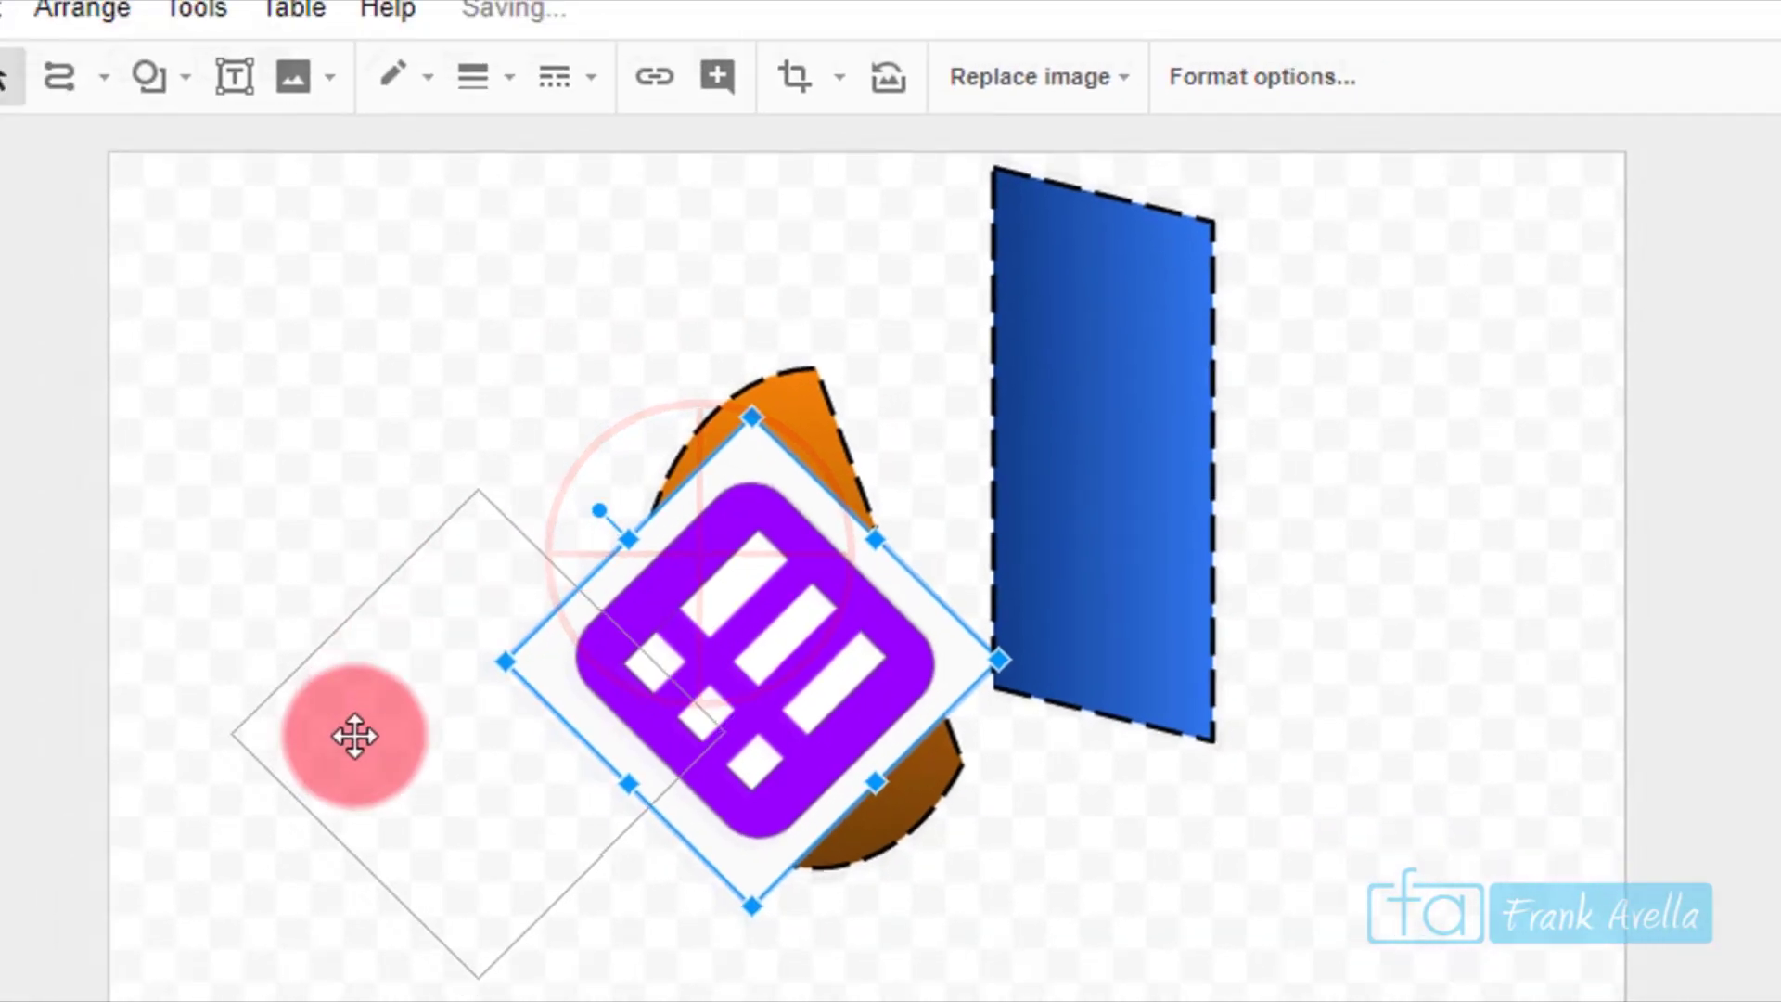
{"action": "left_click_drag", "start_coordinate": [354, 735], "coordinate": [353, 924]}
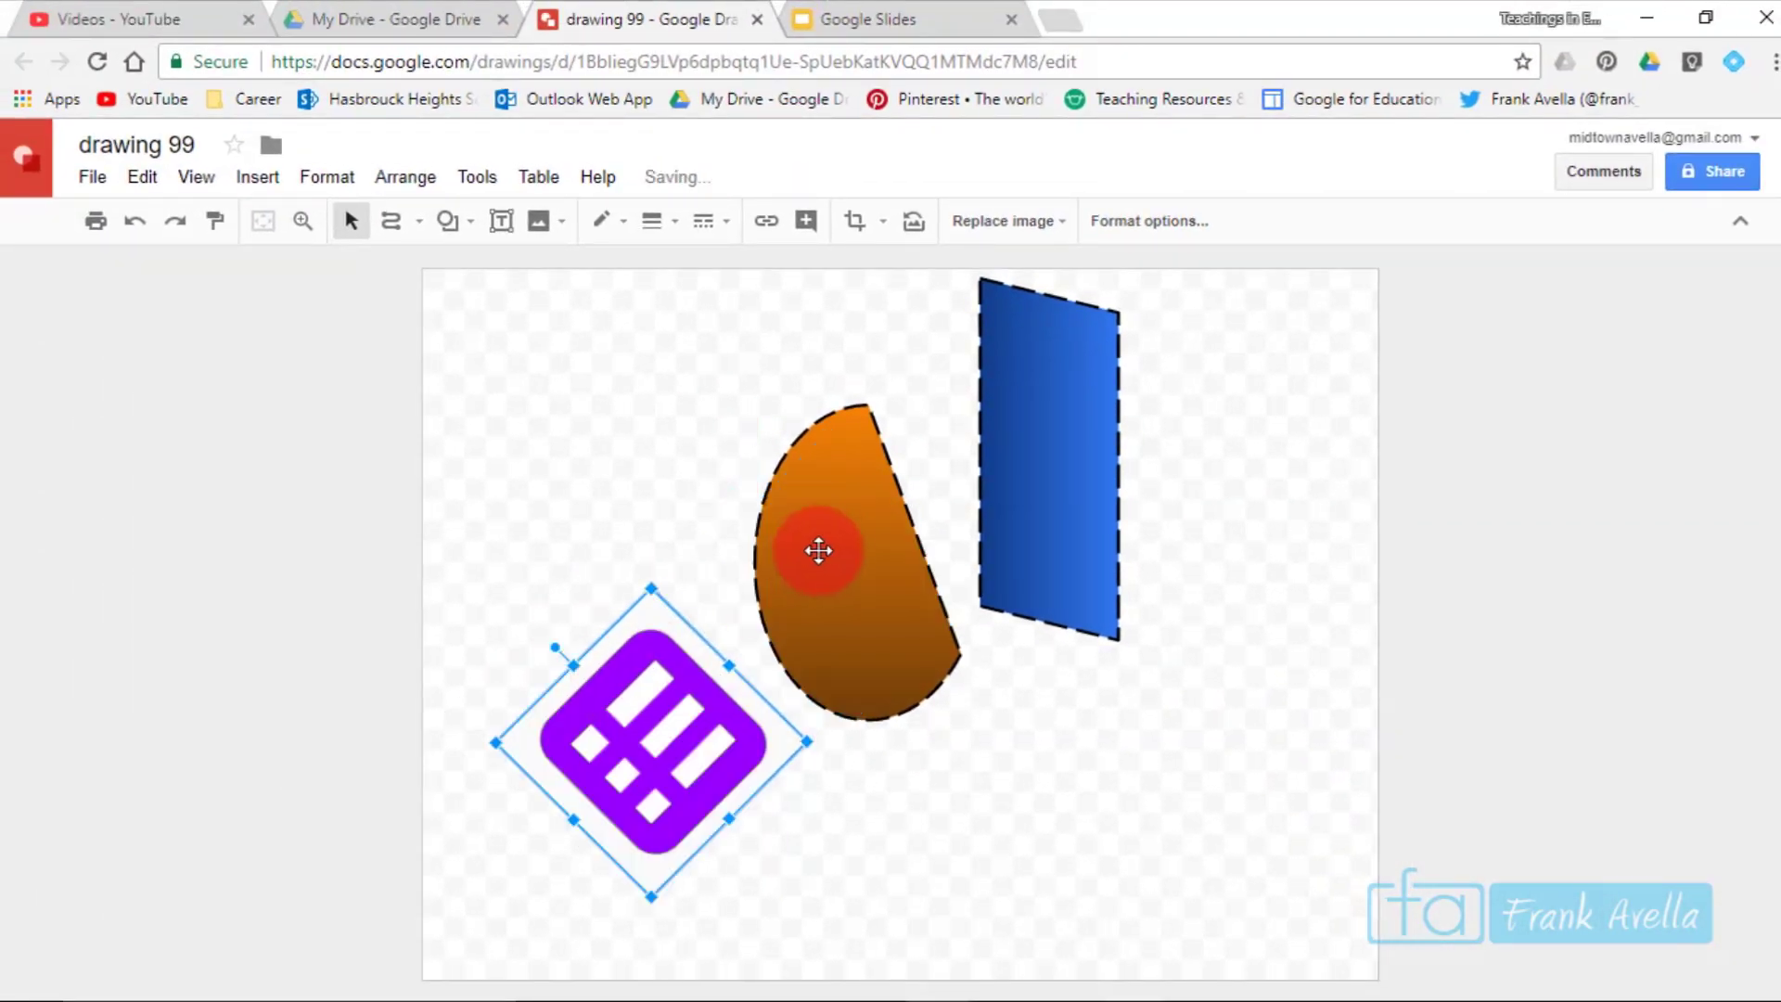
Shift the blue parallelogram farther right and select it with the orange shape.
{"action": "left_click", "coordinate": [832, 546]}
{"action": "left_click", "coordinate": [1105, 461]}
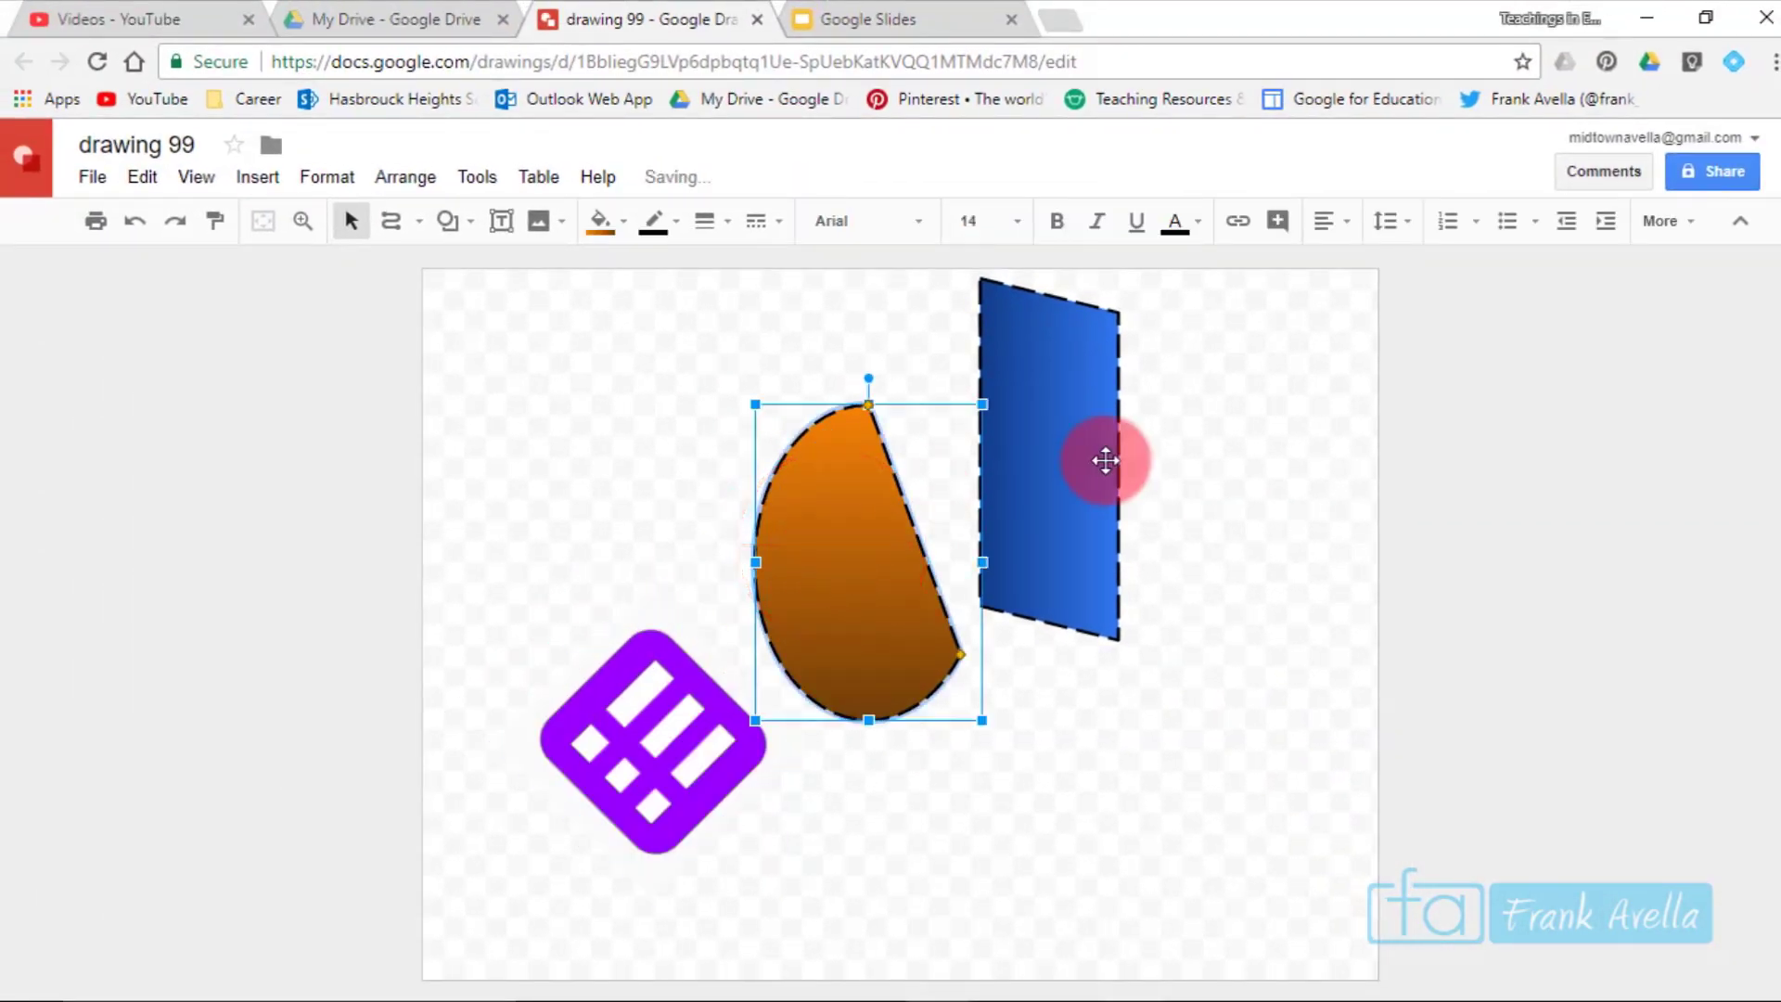
{"action": "left_click_drag", "start_coordinate": [1123, 470], "coordinate": [1137, 471]}
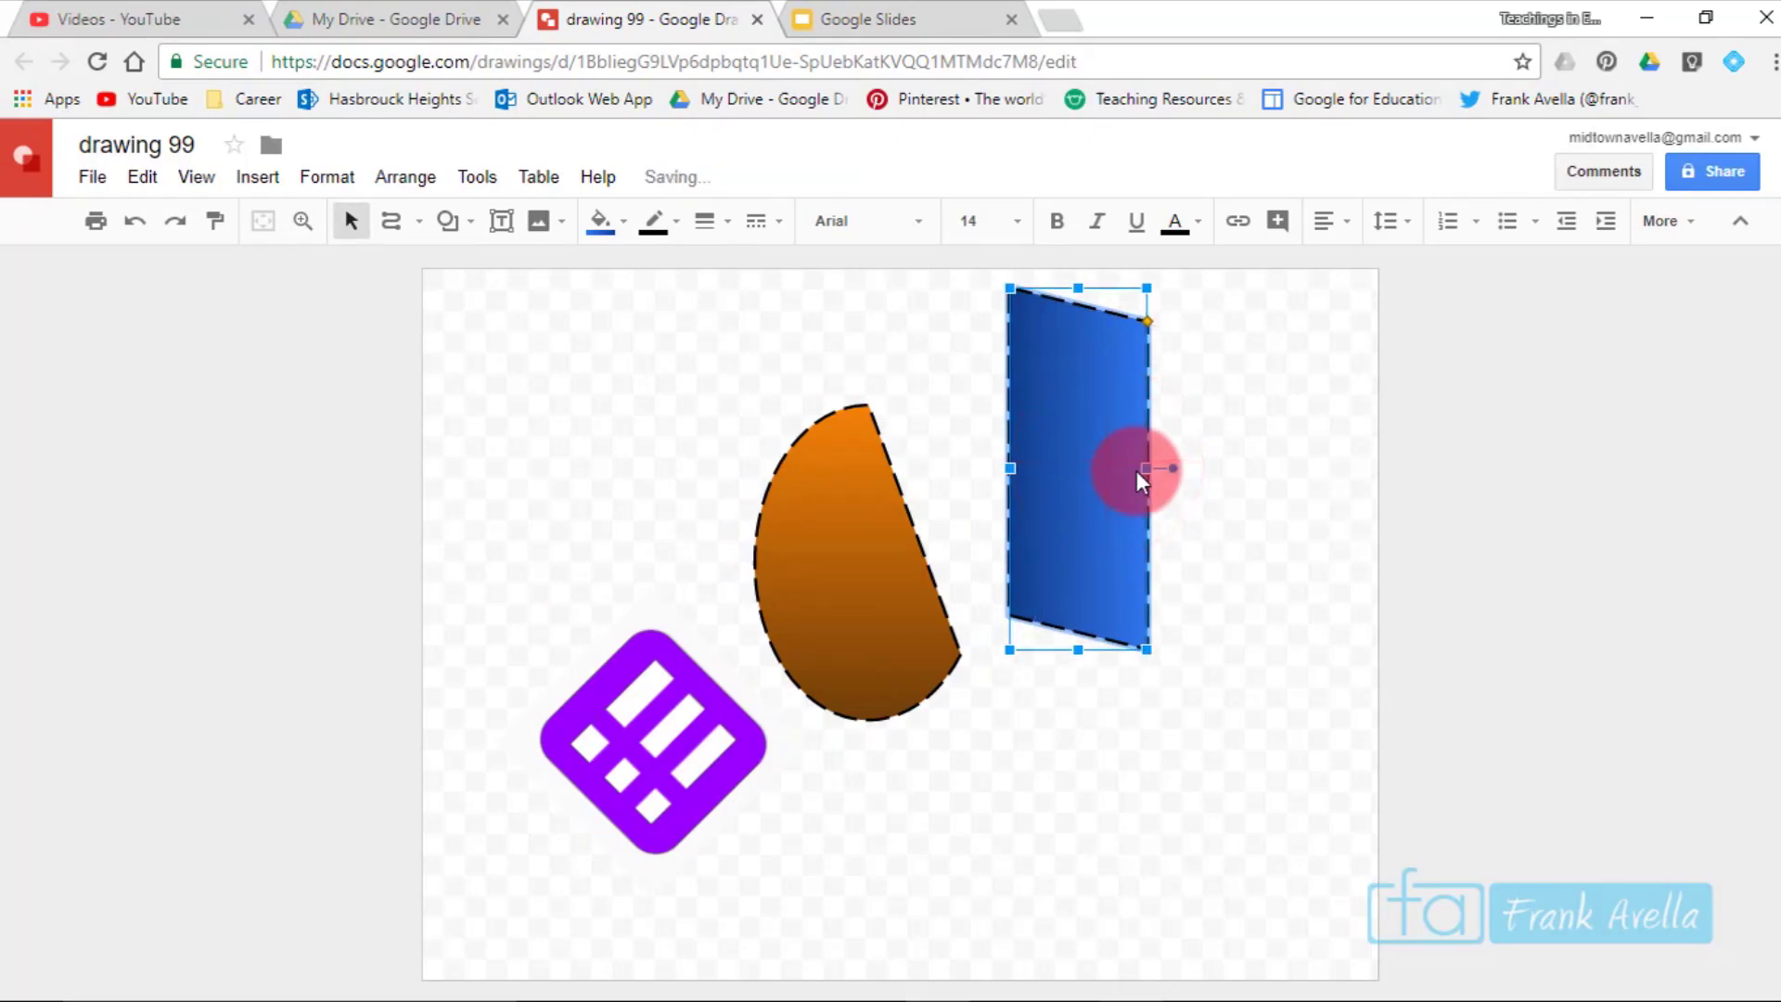
{"action": "left_click", "coordinate": [850, 593], "text": "shift"}
Select all three shapes and align them vertically by their middles.
{"action": "left_click", "coordinate": [594, 718], "text": "shift"}
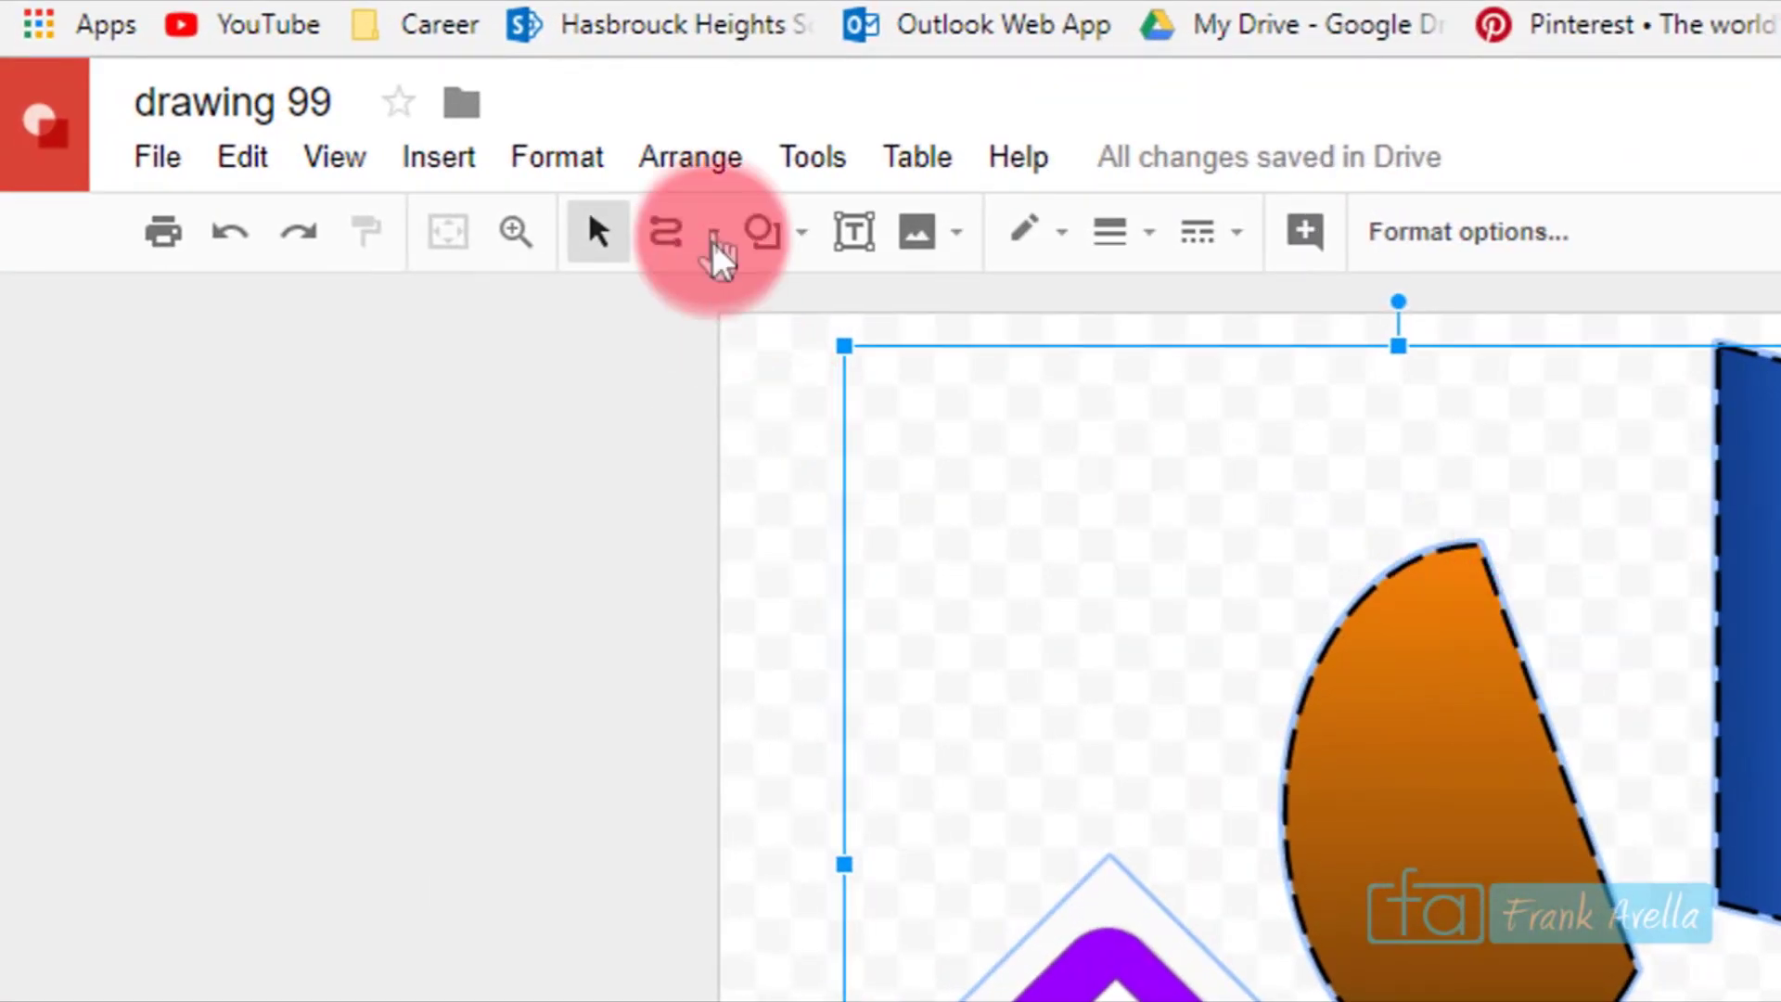
{"action": "left_click", "coordinate": [702, 176]}
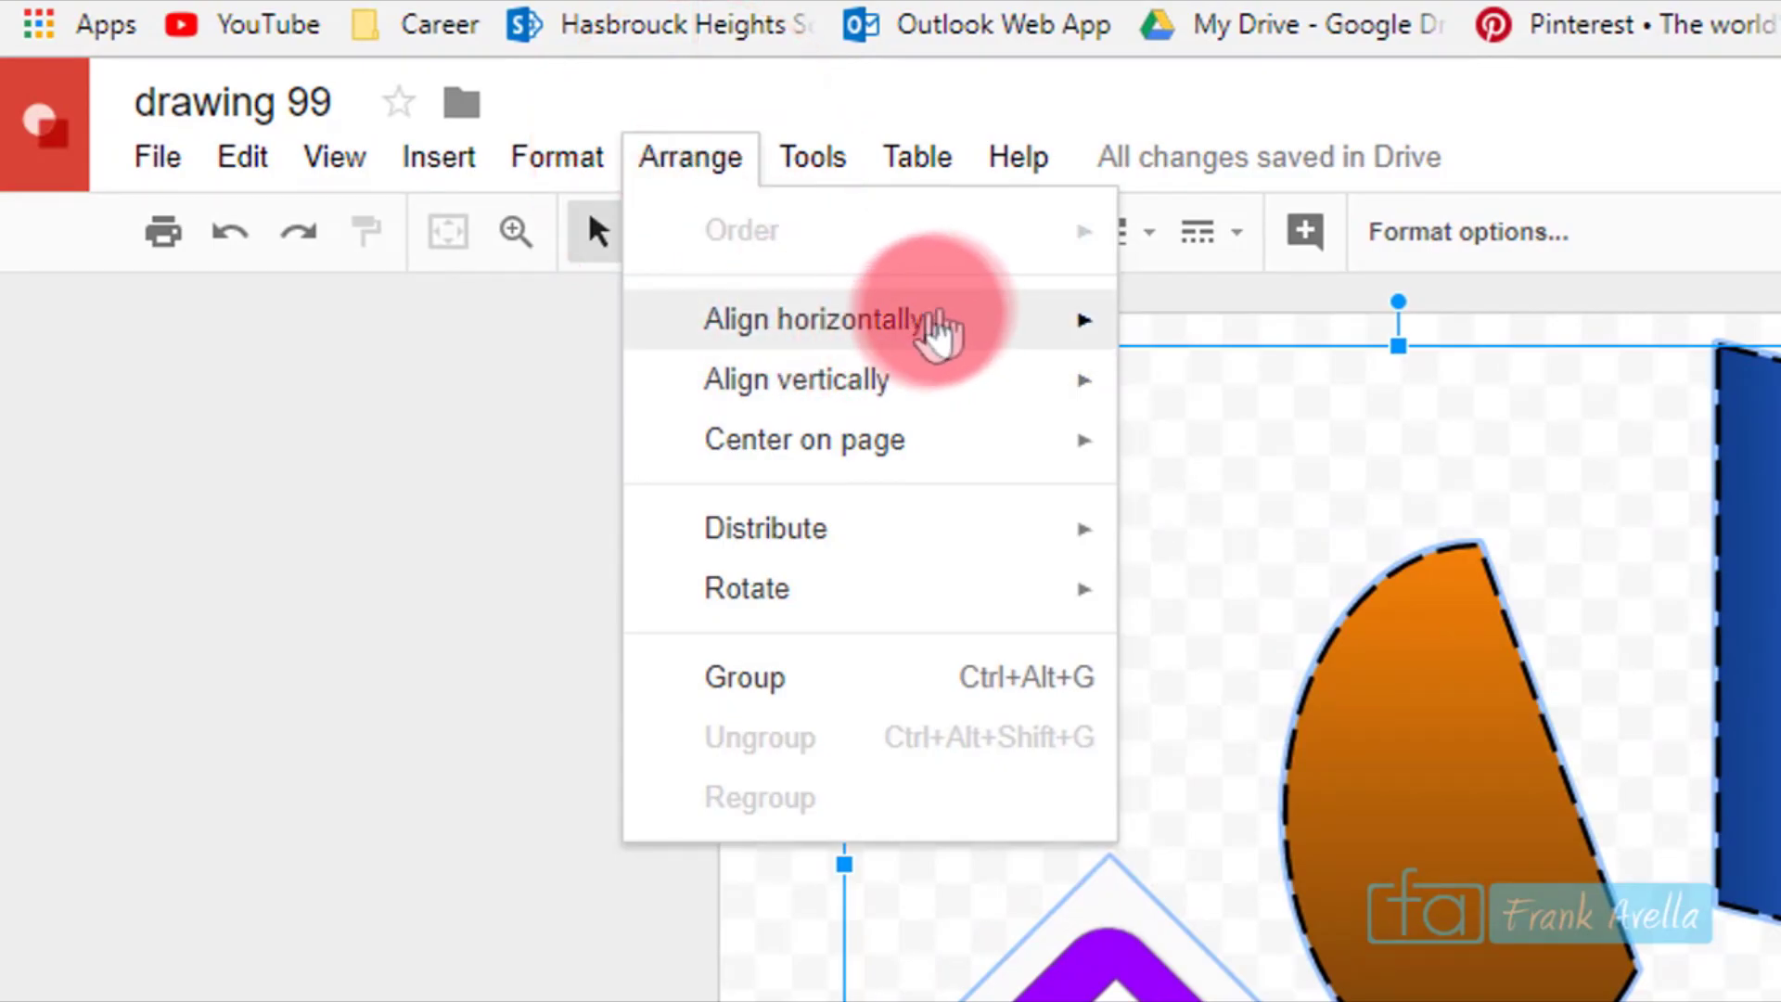
{"action": "mouse_move", "coordinate": [960, 408]}
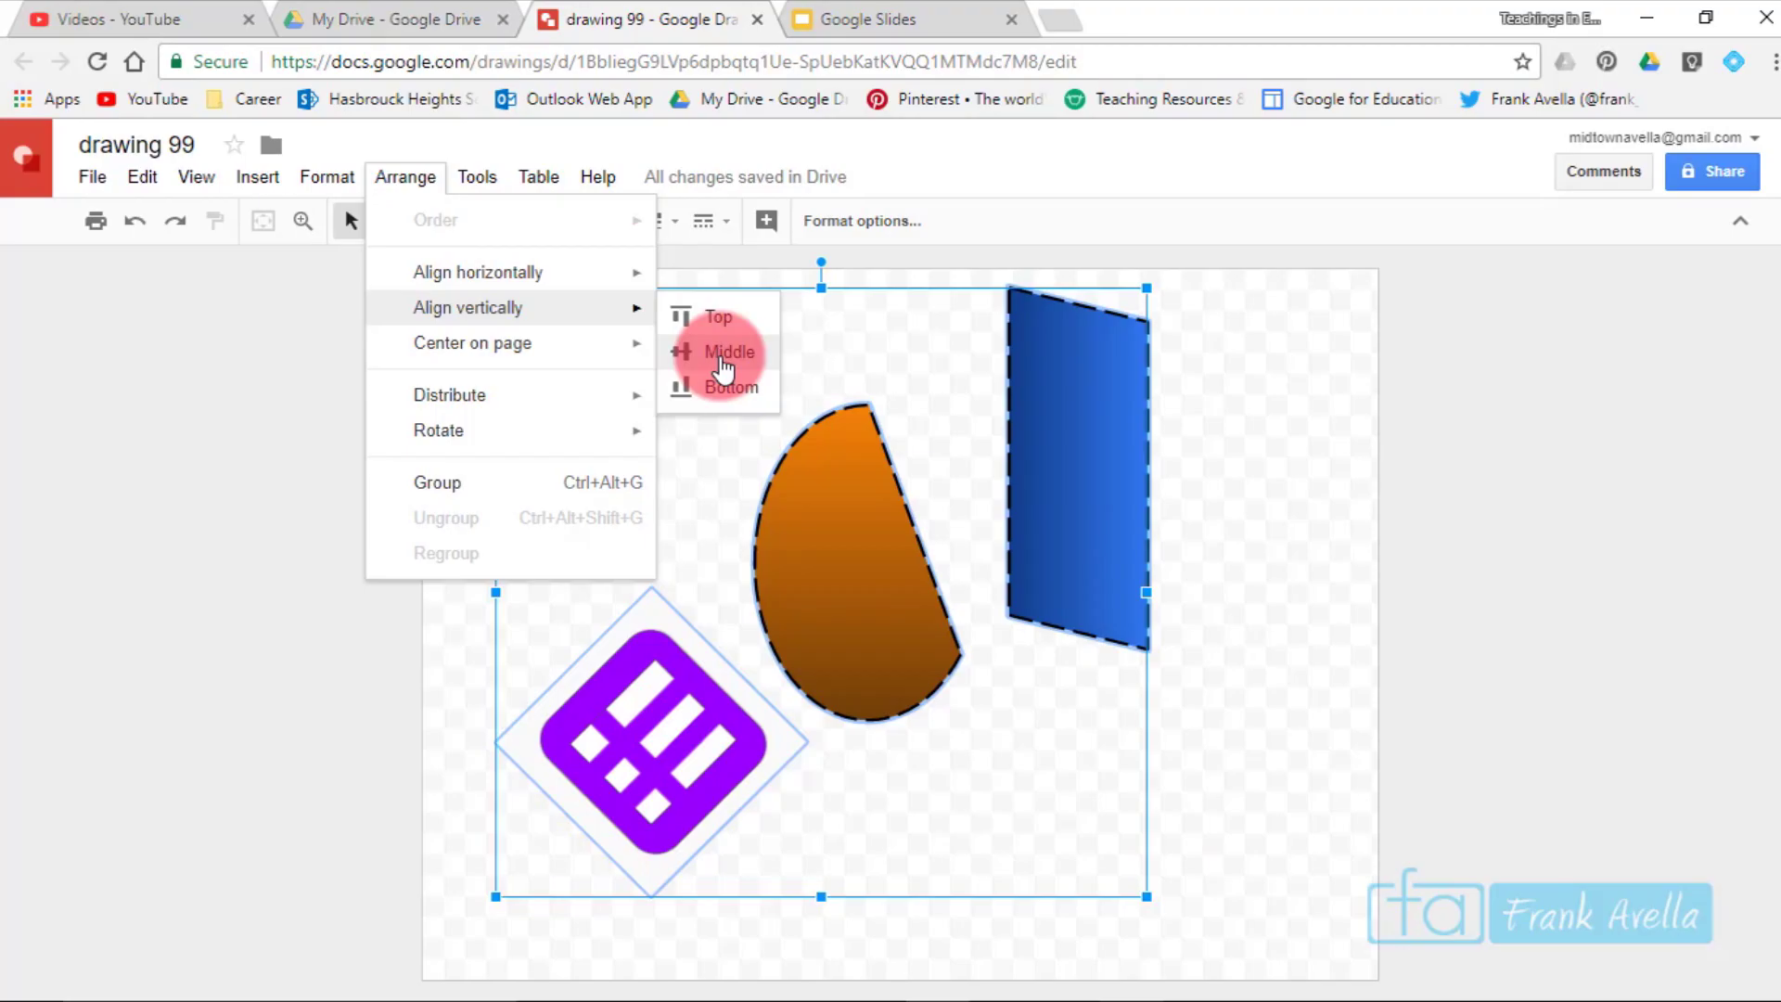
{"action": "left_click", "coordinate": [722, 352]}
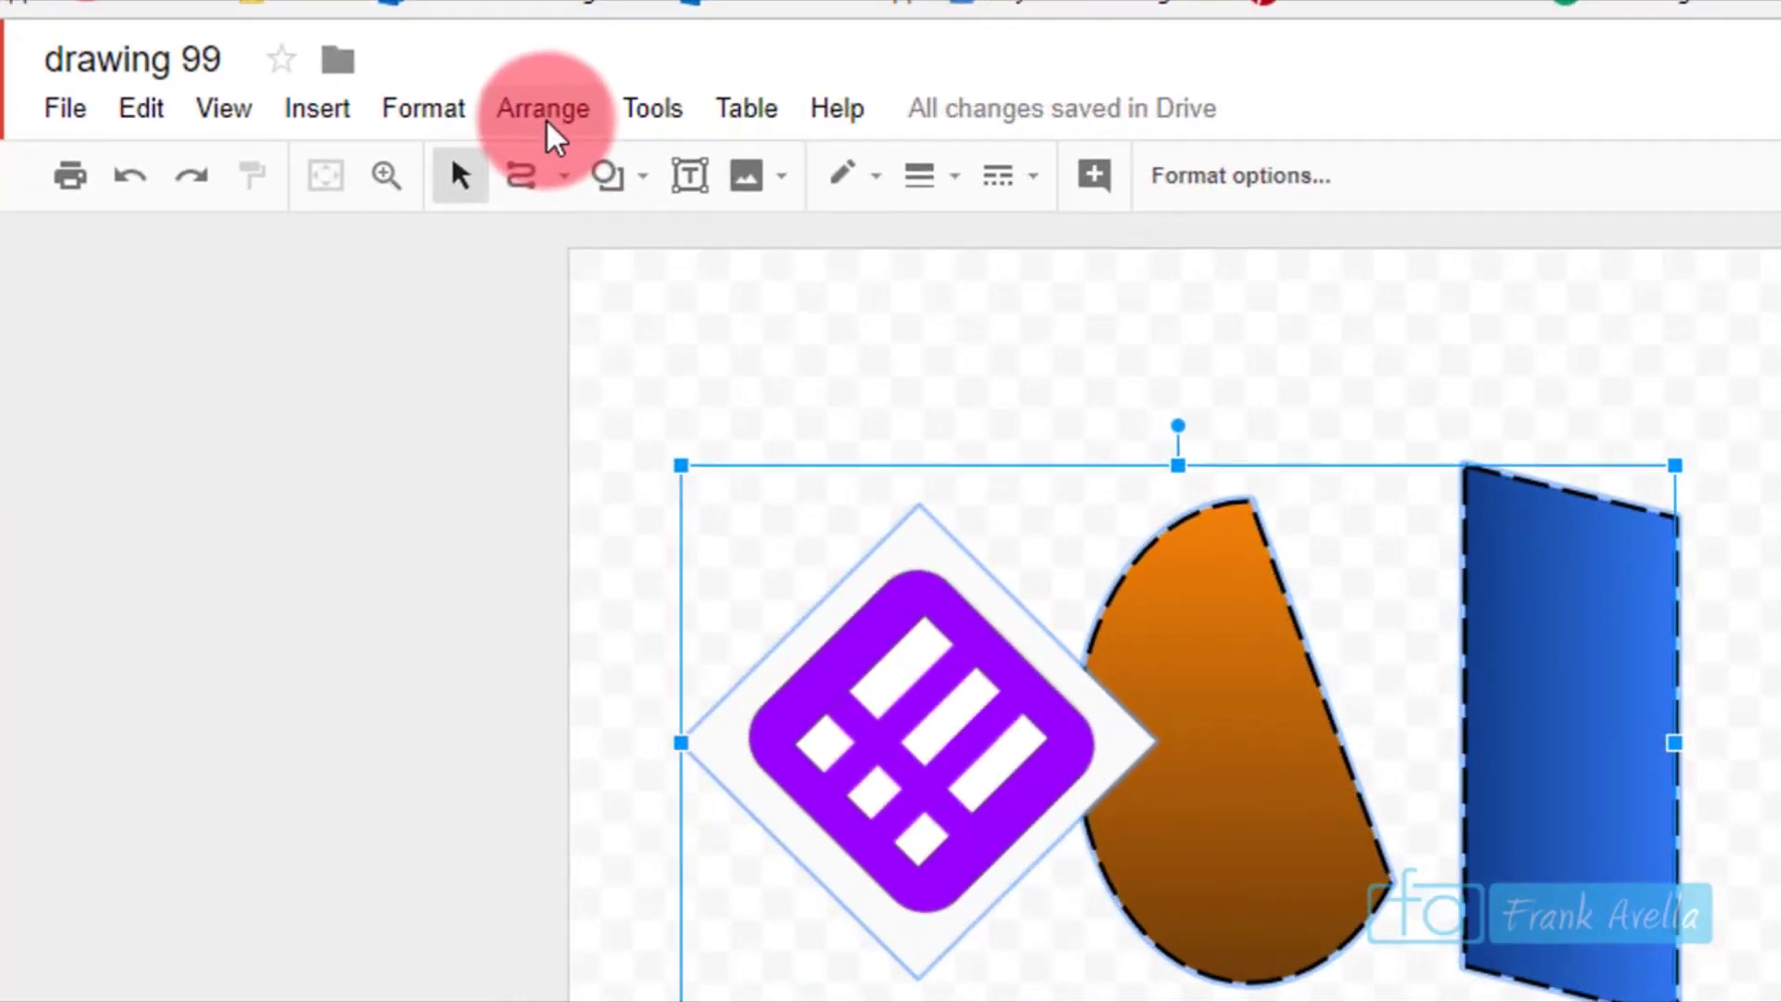
Centre the three shapes horizontally and align them along a common edge.
{"action": "left_click", "coordinate": [501, 135]}
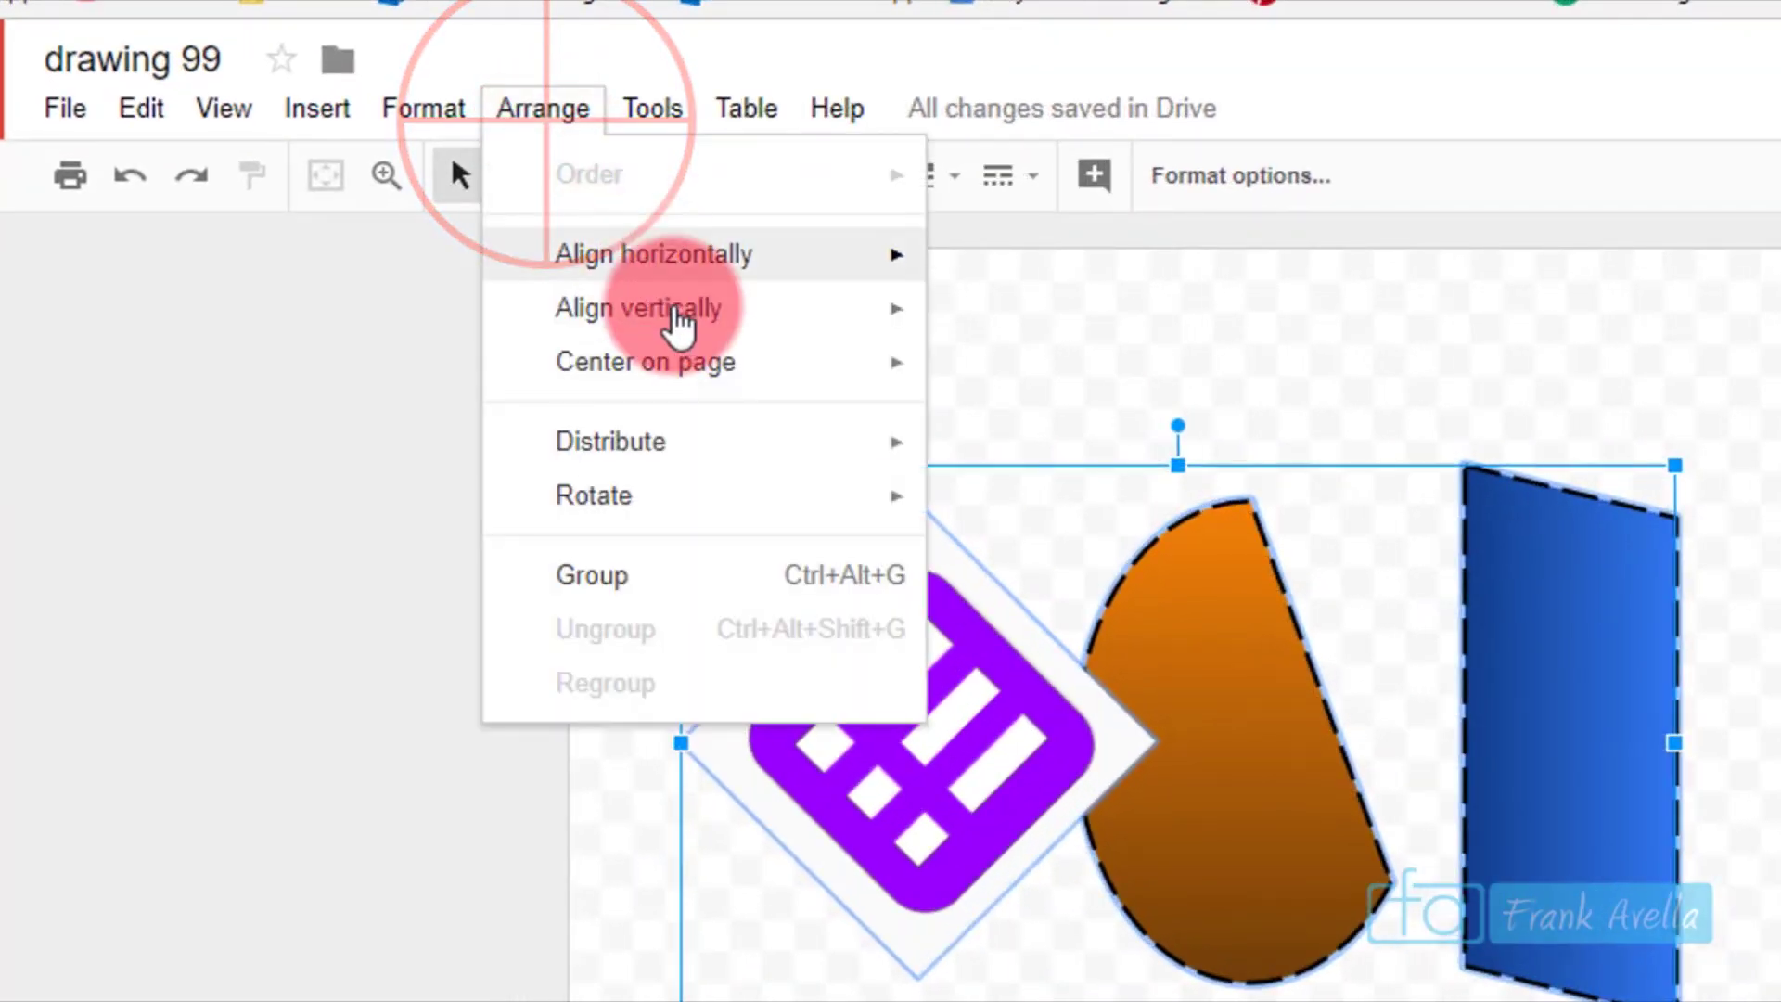
{"action": "mouse_move", "coordinate": [737, 278]}
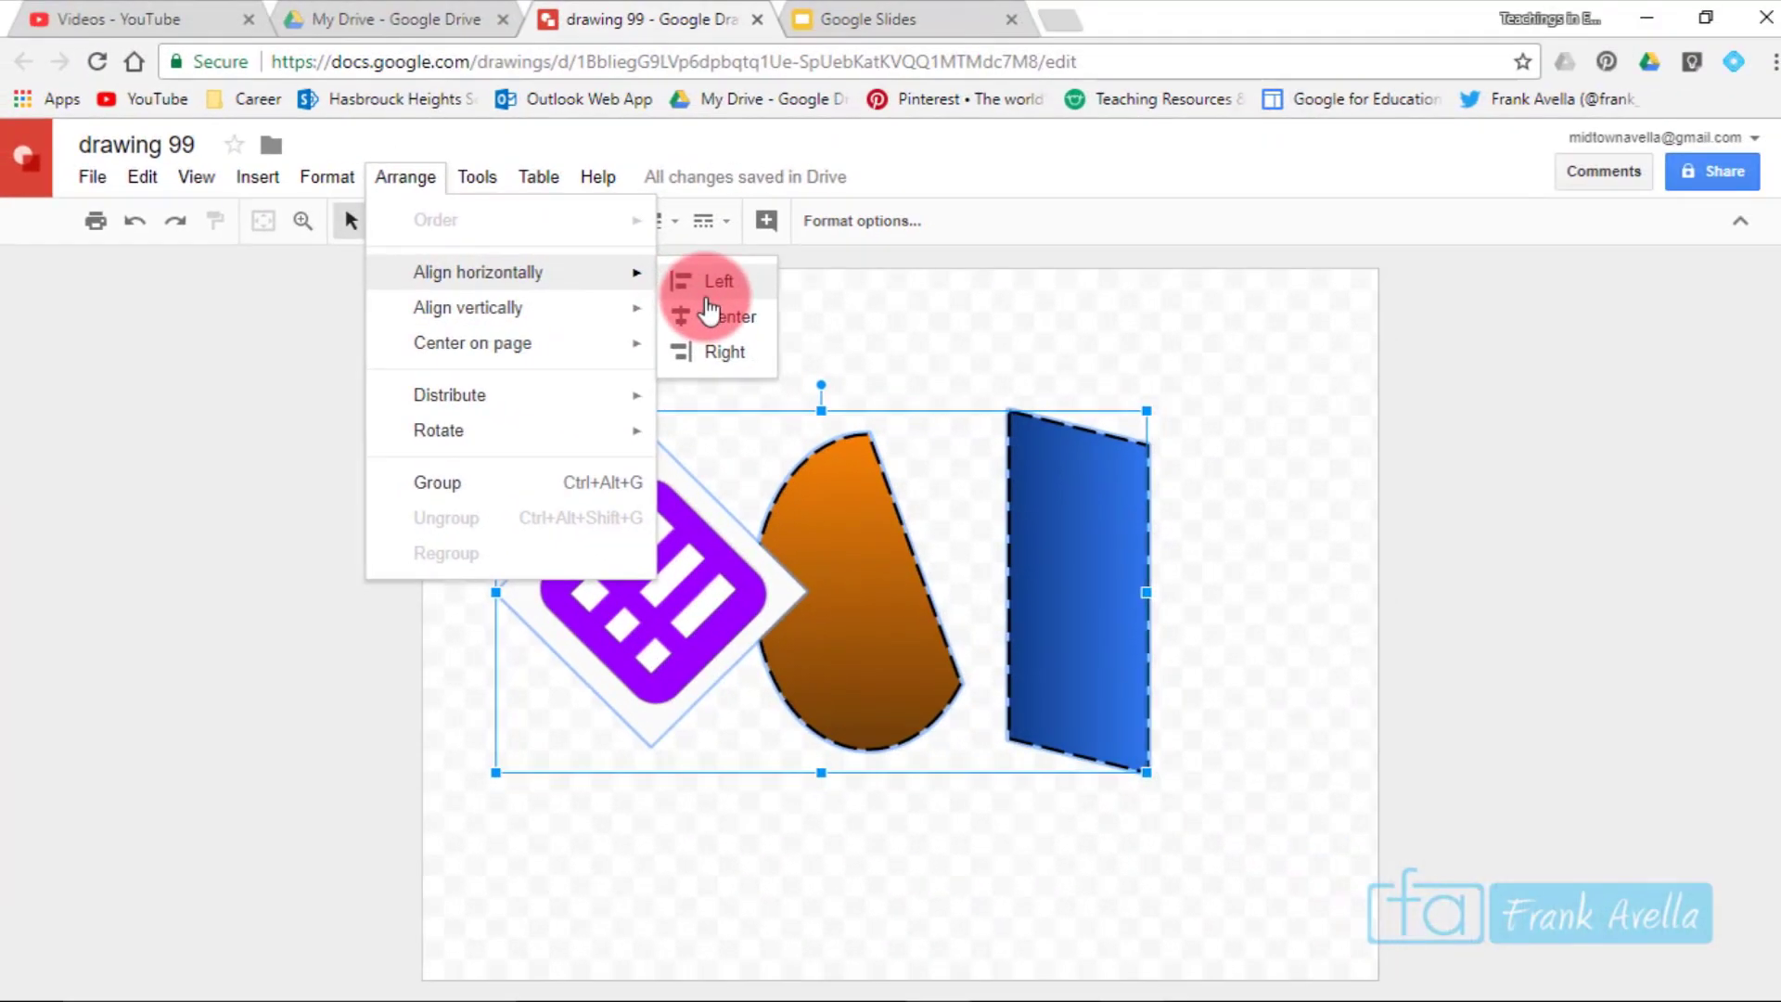
{"action": "left_click", "coordinate": [708, 320]}
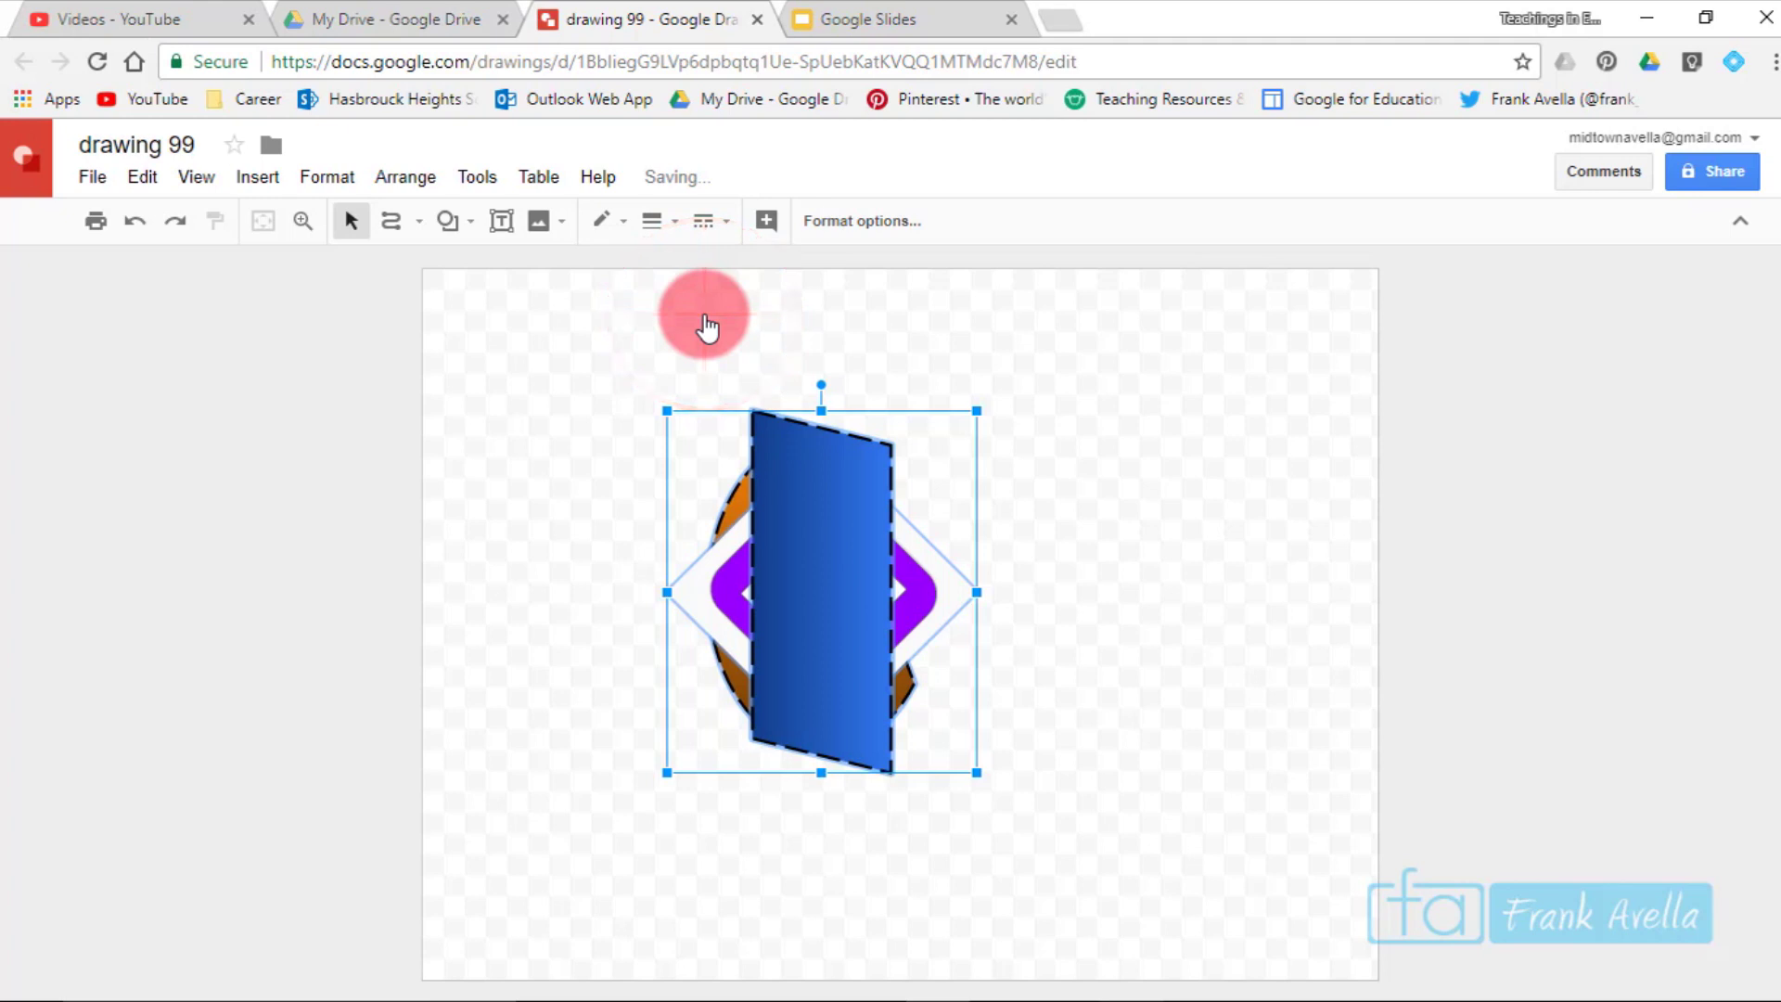
{"action": "left_click", "coordinate": [406, 175]}
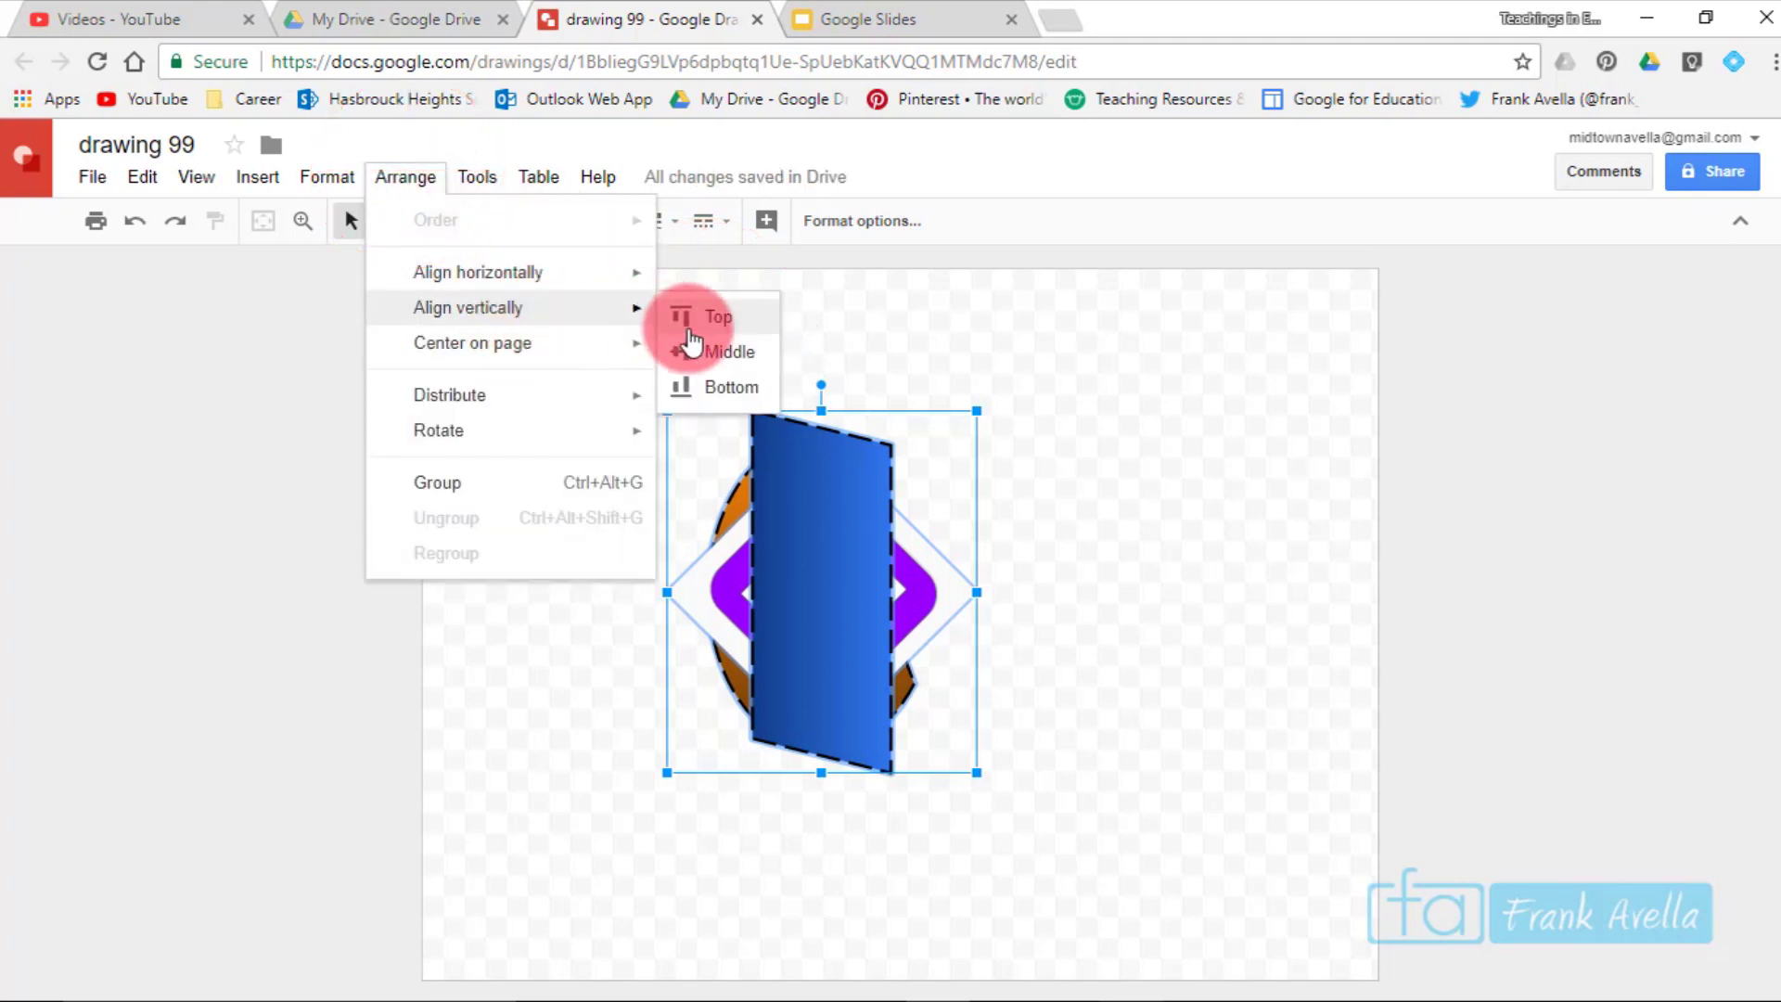
{"action": "left_click", "coordinate": [705, 386]}
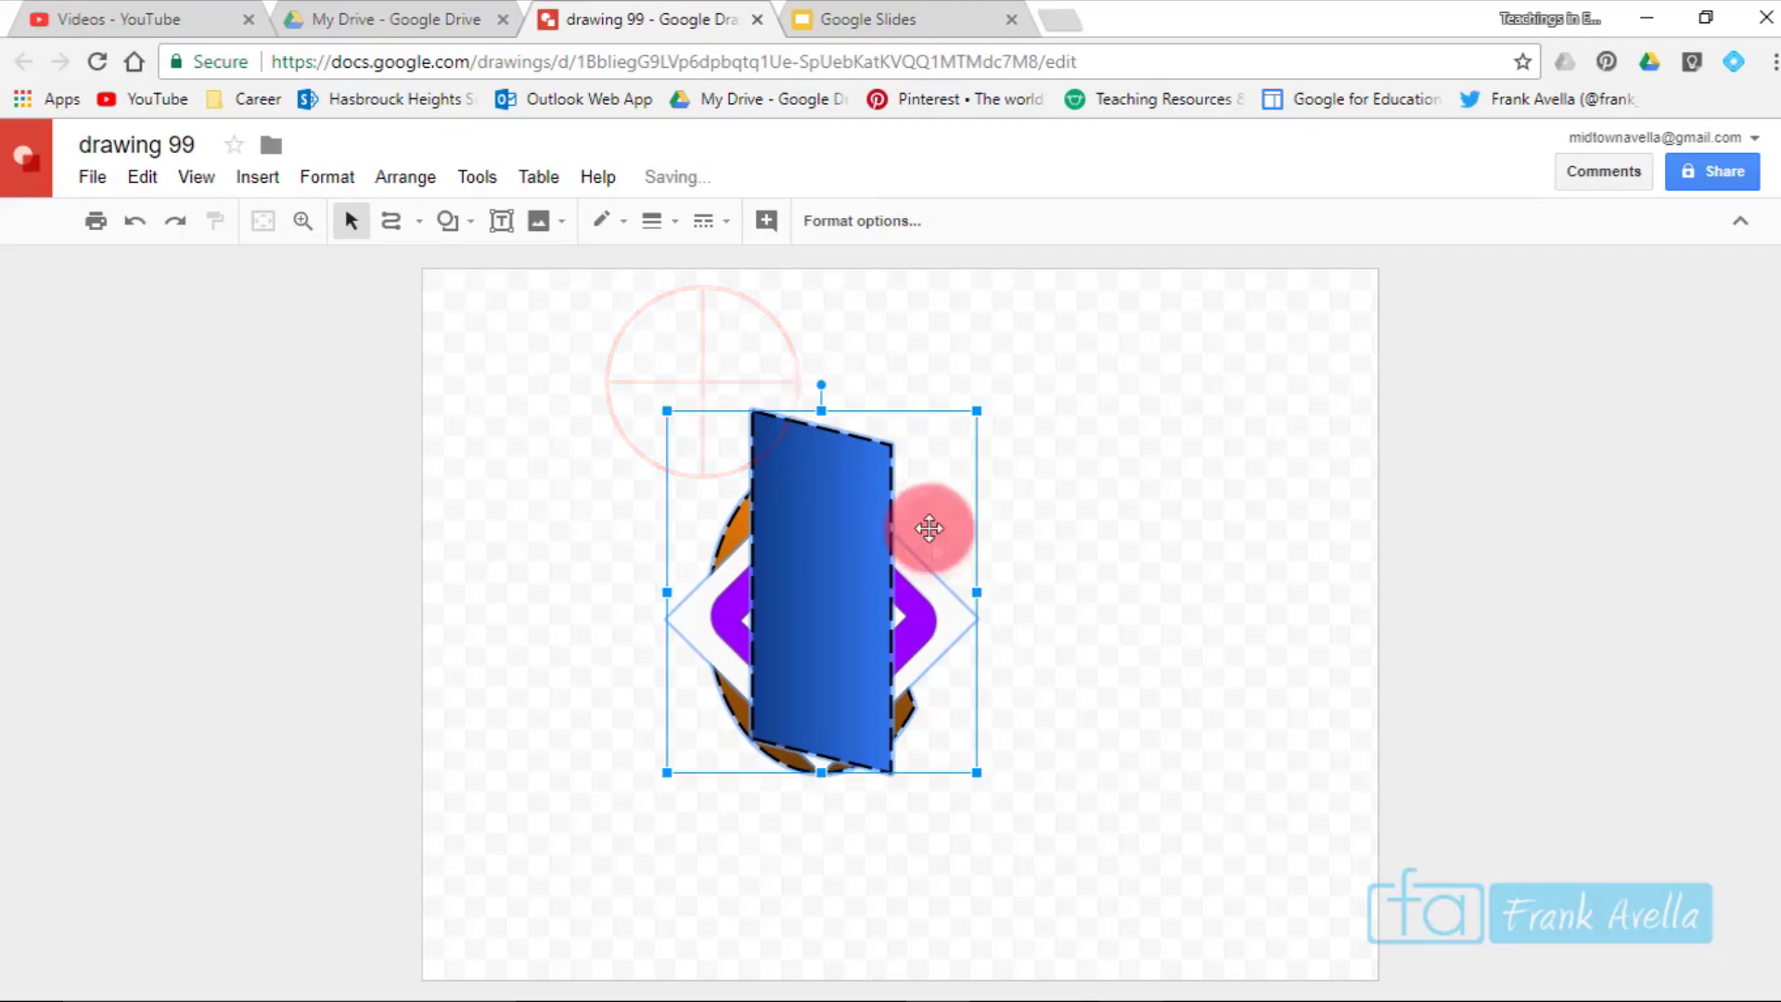
{"action": "left_click", "coordinate": [1077, 553]}
Spread the parallelogram right and purple icon lower left, then top-align all three shapes.
{"action": "left_click_drag", "start_coordinate": [837, 505], "coordinate": [1148, 445]}
{"action": "left_click_drag", "start_coordinate": [749, 619], "coordinate": [577, 809]}
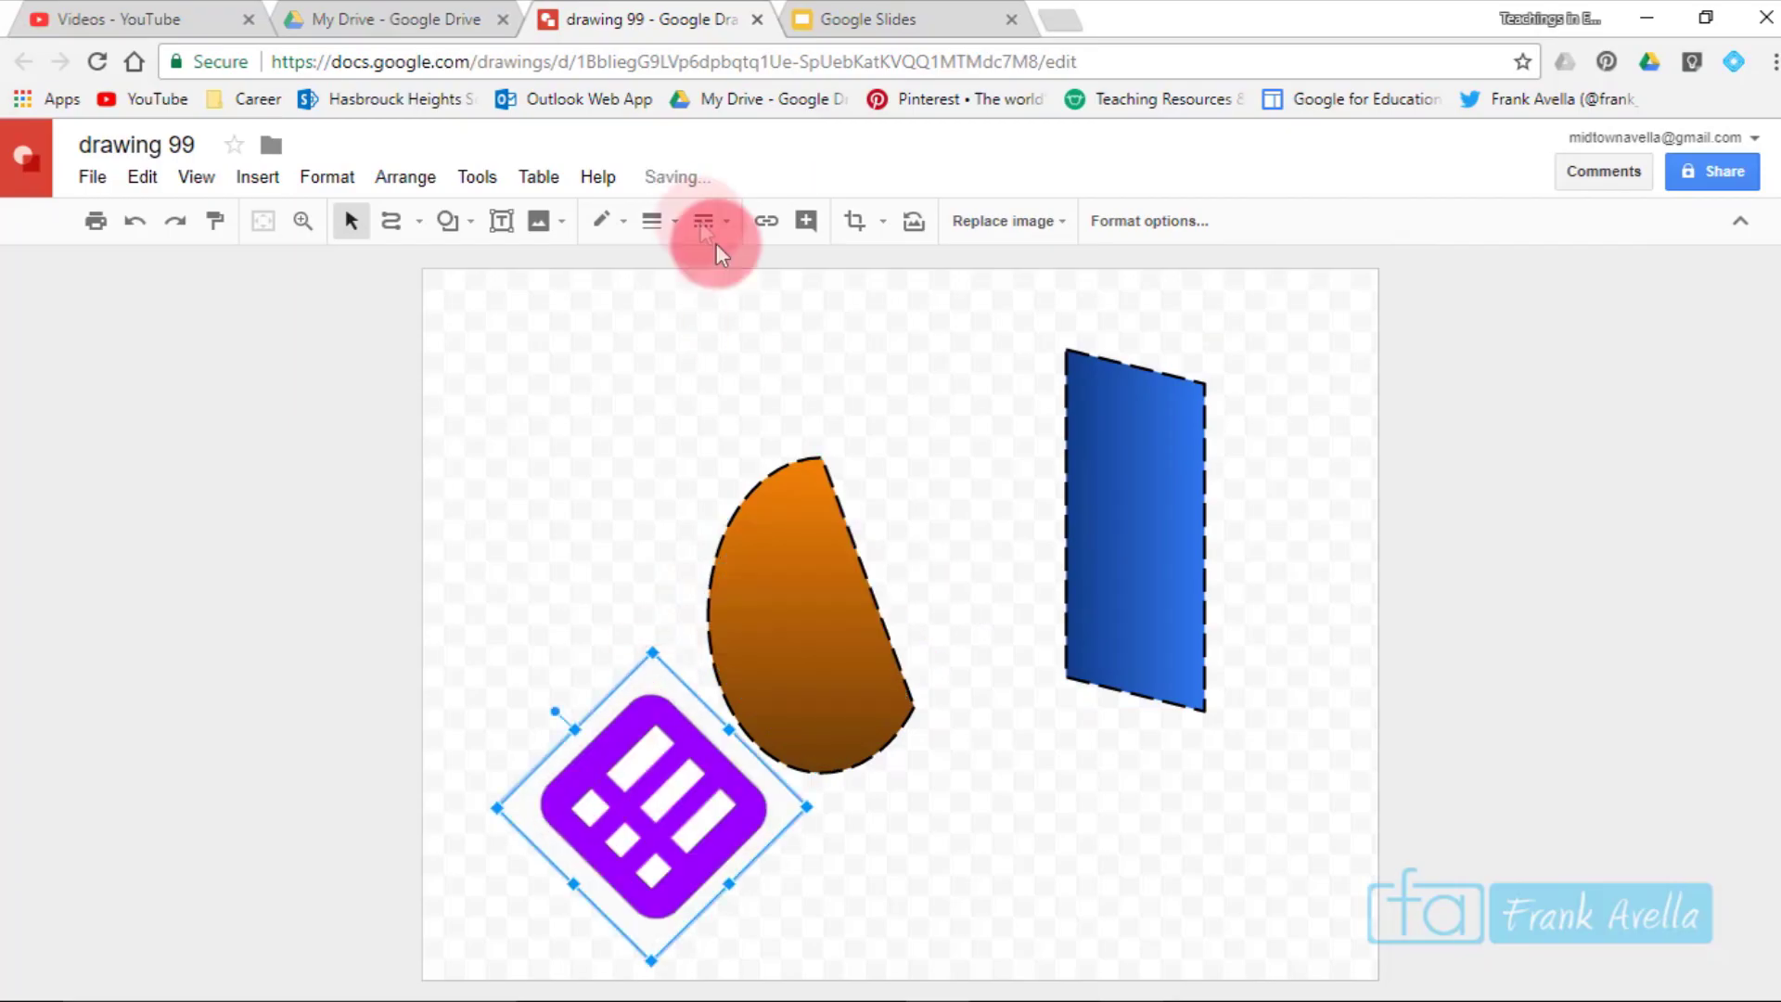
{"action": "left_click", "coordinate": [802, 489], "text": "shift"}
{"action": "left_click", "coordinate": [1157, 469], "text": "shift"}
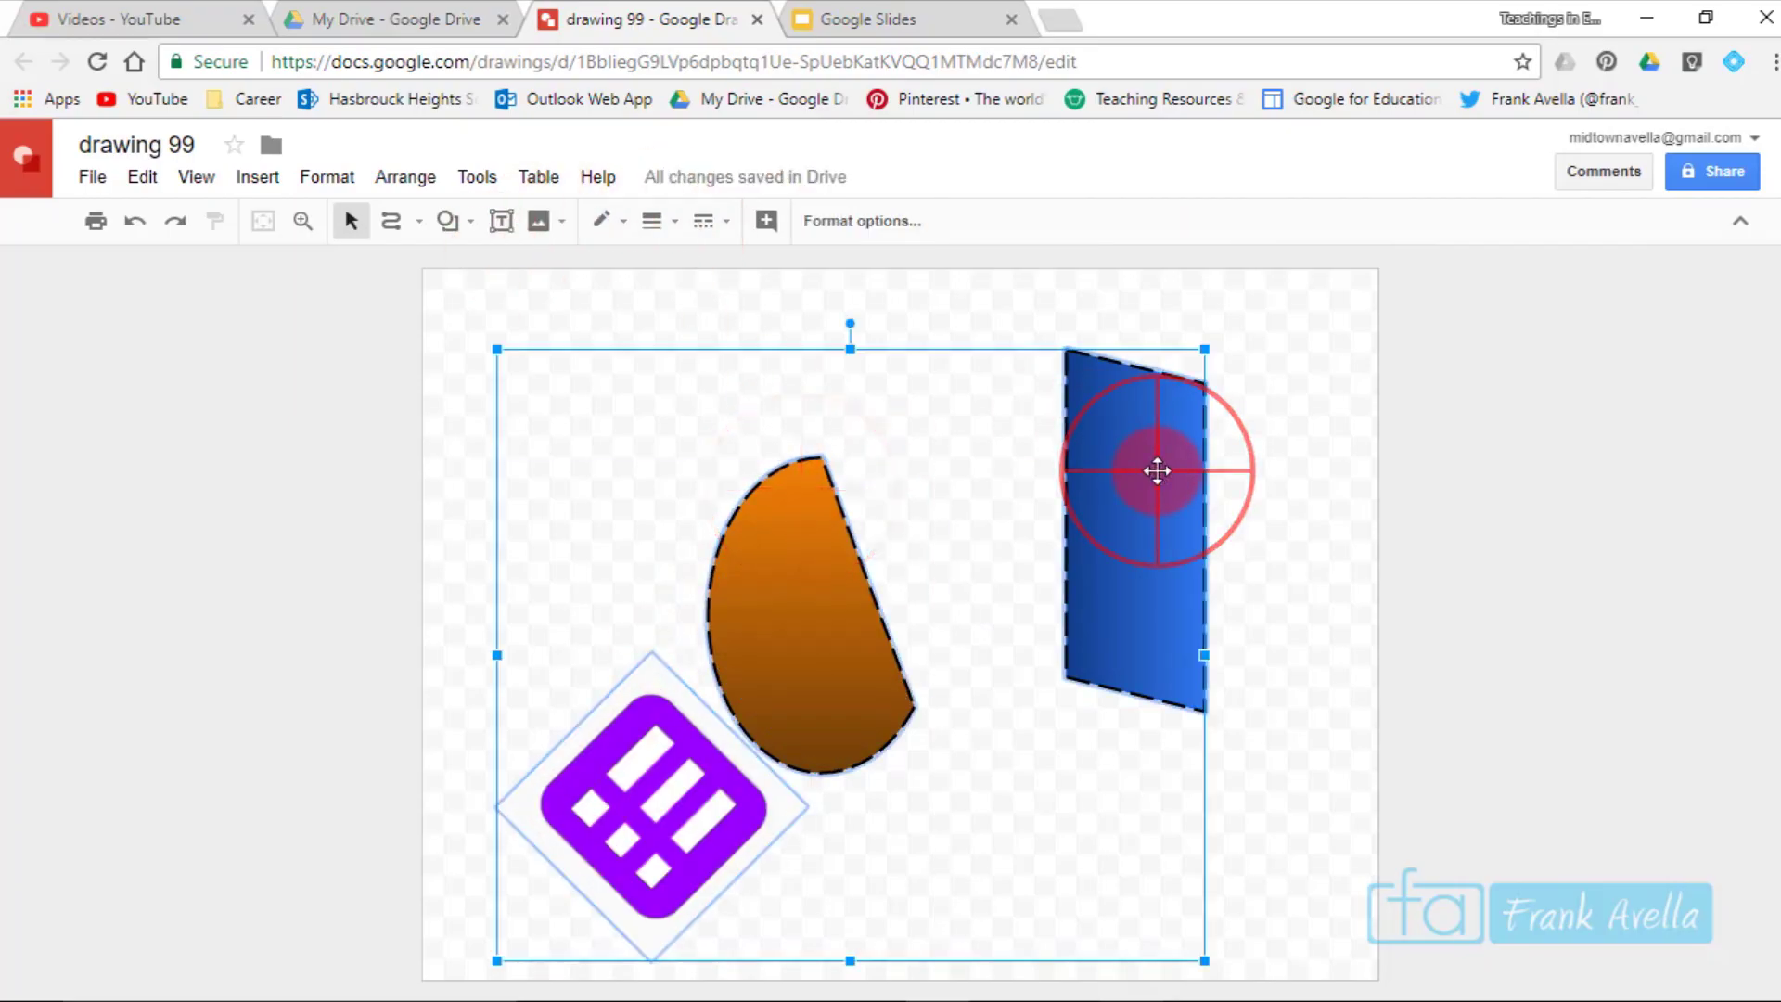
{"action": "left_click", "coordinate": [405, 178]}
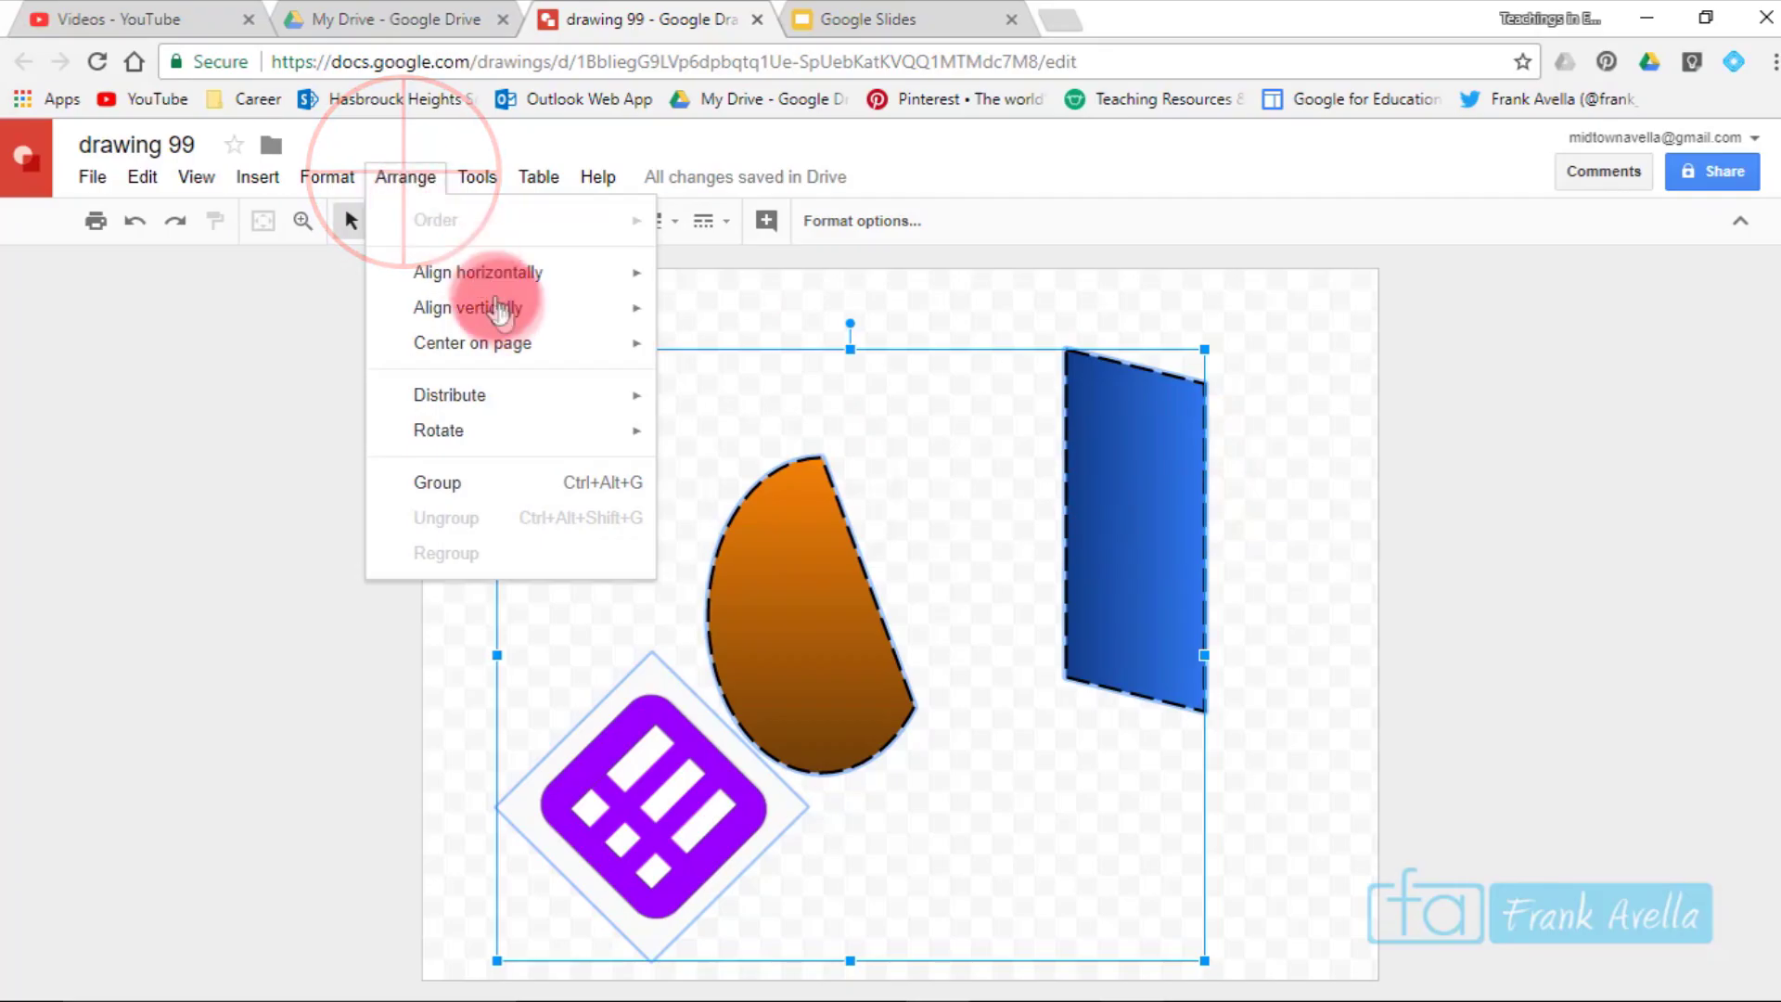
{"action": "mouse_move", "coordinate": [546, 283]}
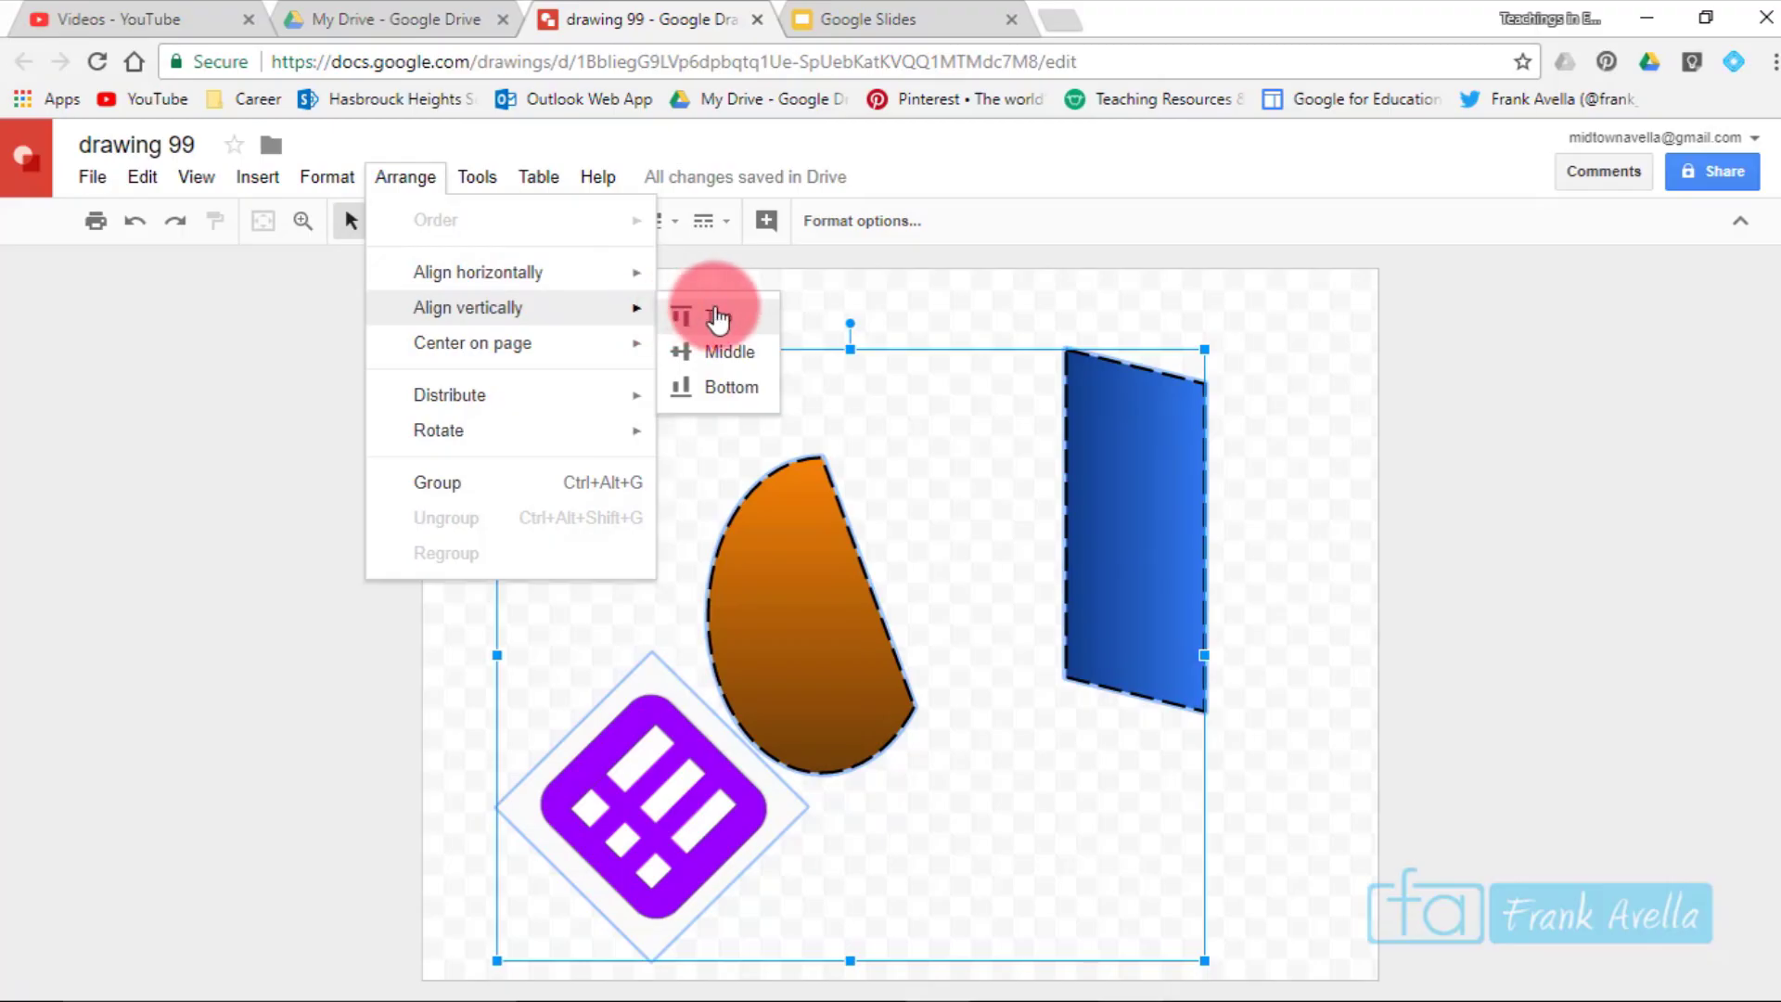
{"action": "left_click", "coordinate": [718, 319]}
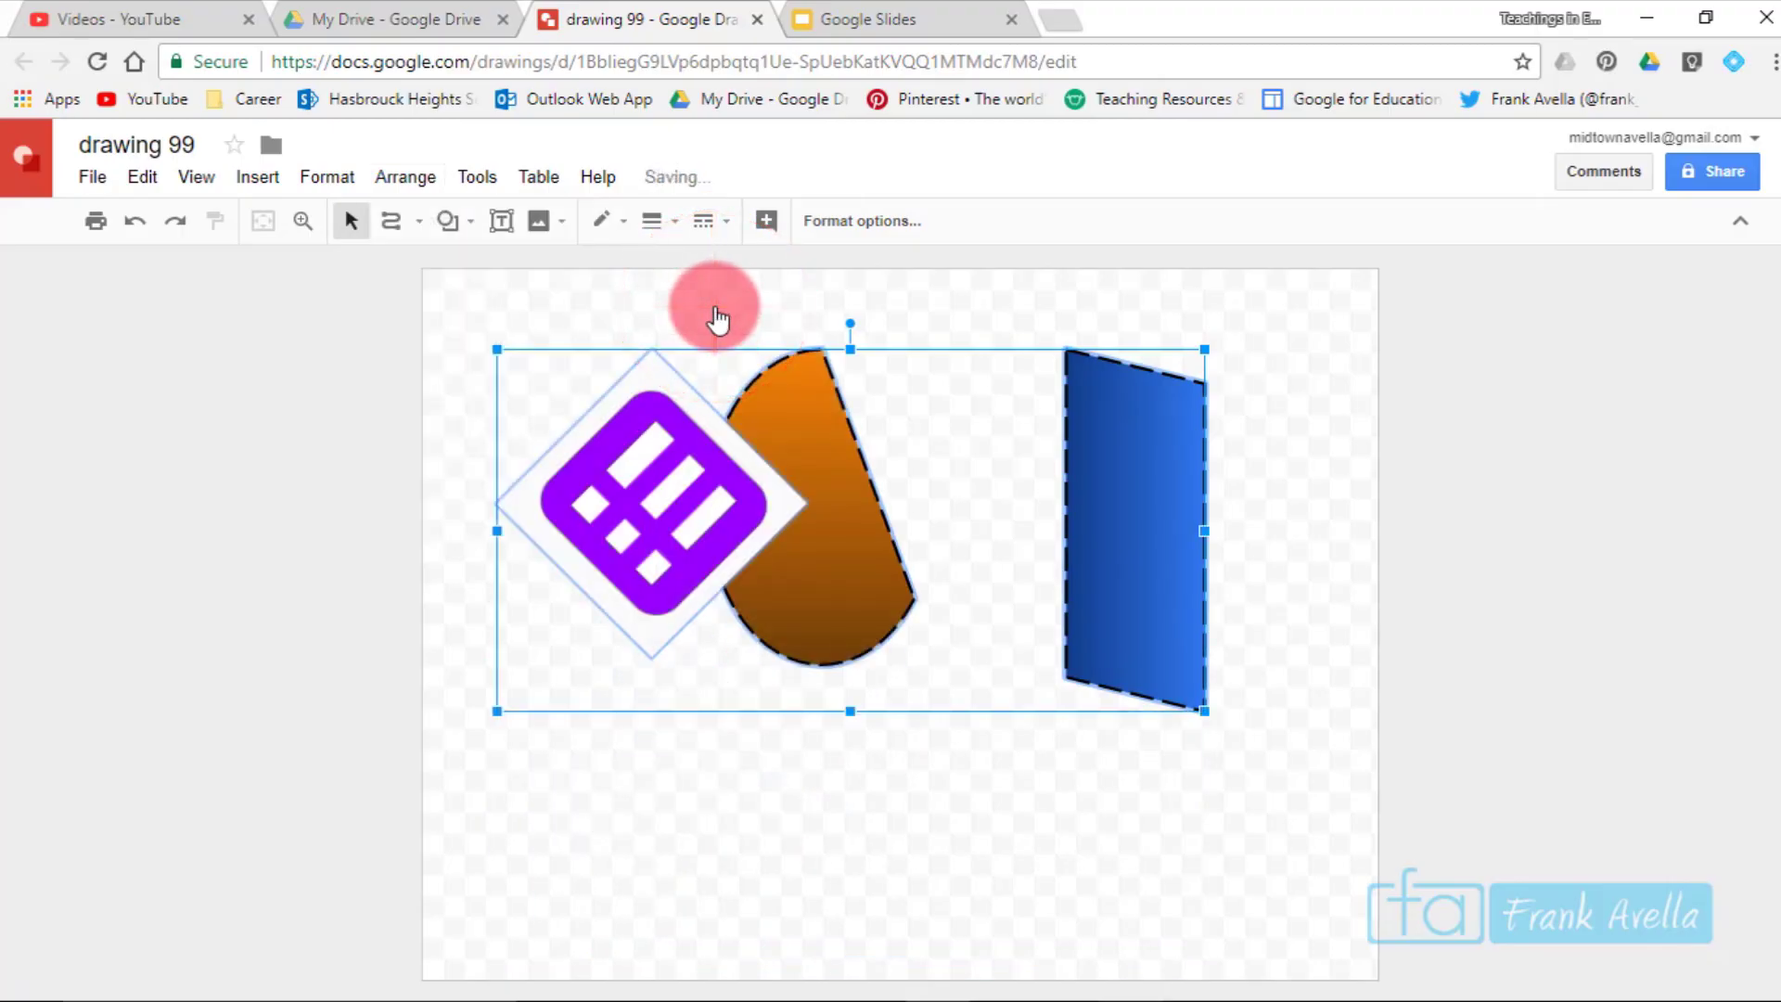
{"action": "left_click", "coordinate": [512, 221]}
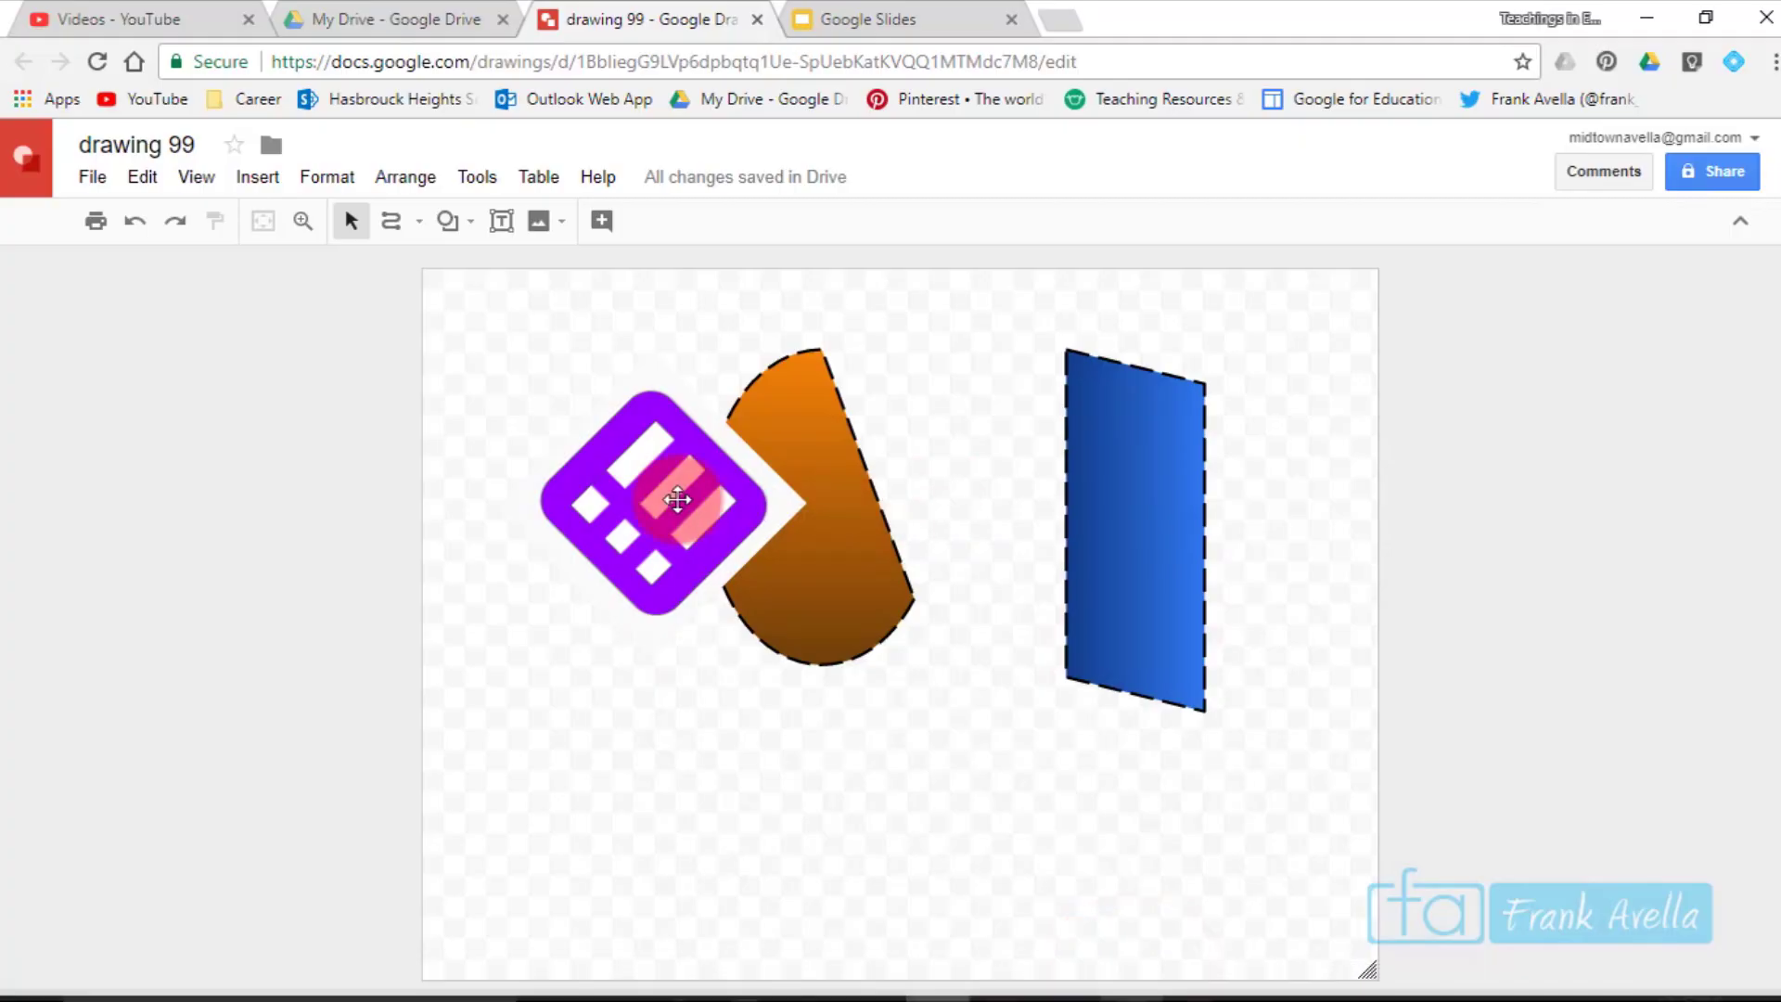
Rotate the blue parallelogram so it lies horizontally beside the orange shape.
{"action": "left_click", "coordinate": [683, 497]}
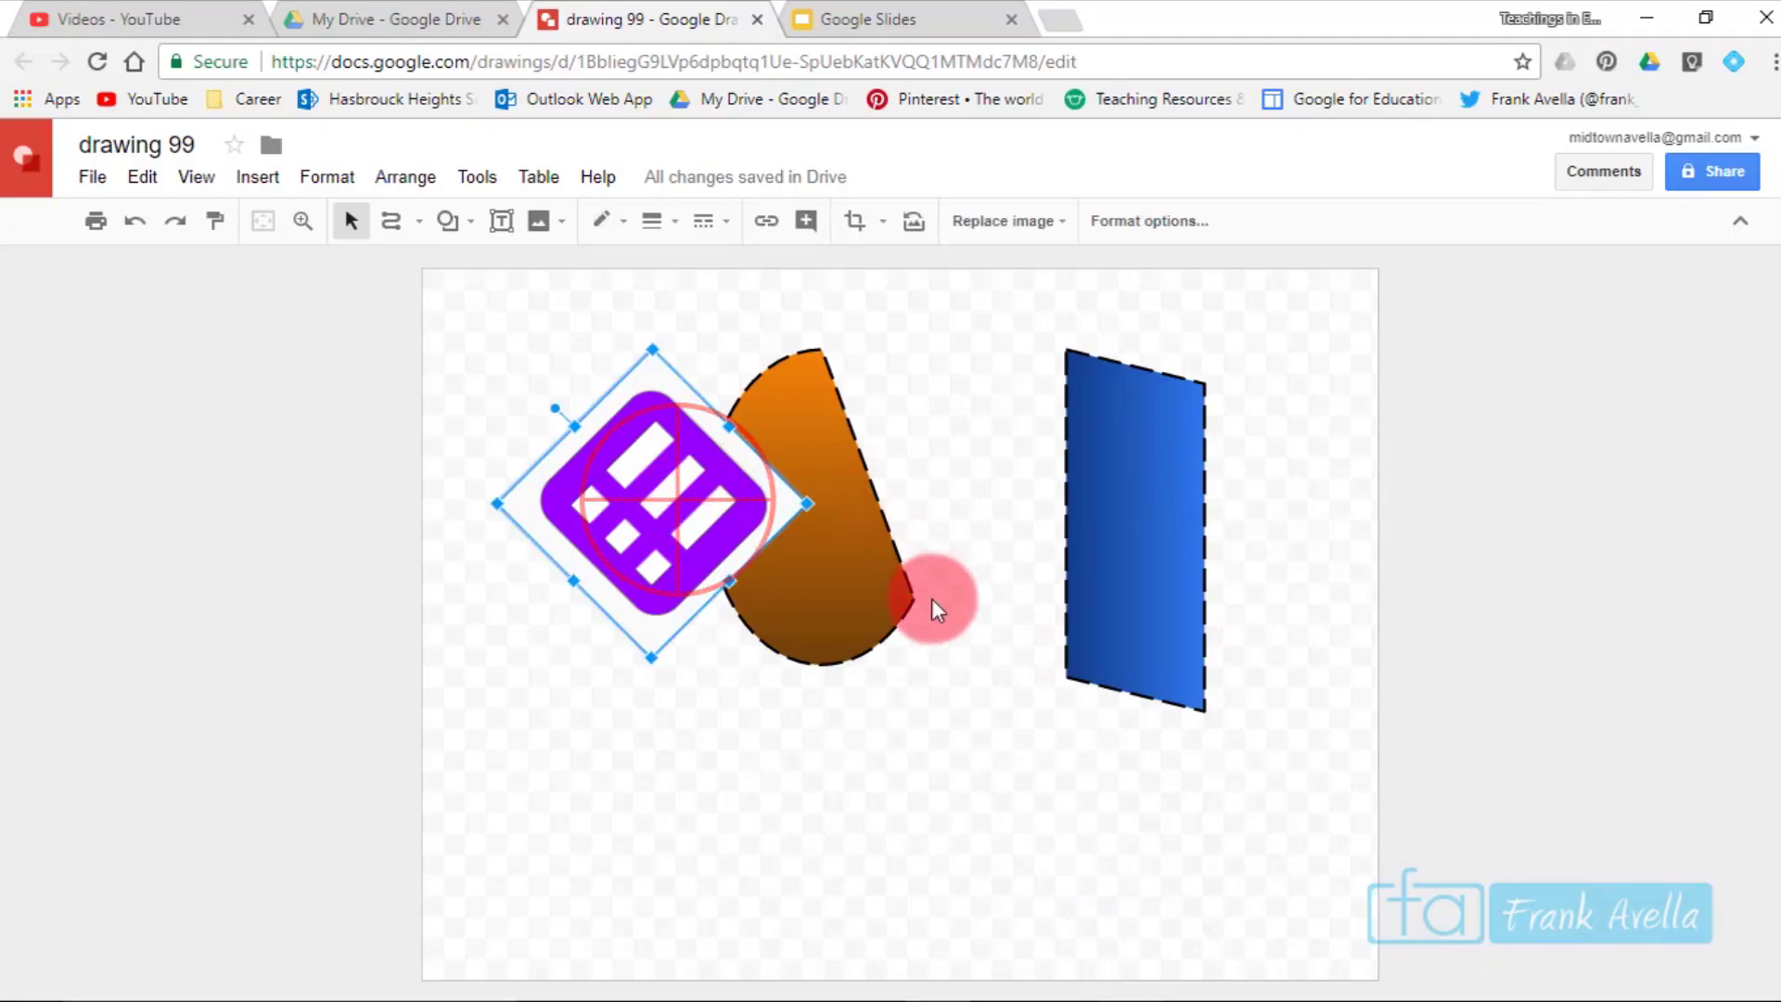
{"action": "left_click", "coordinate": [874, 584]}
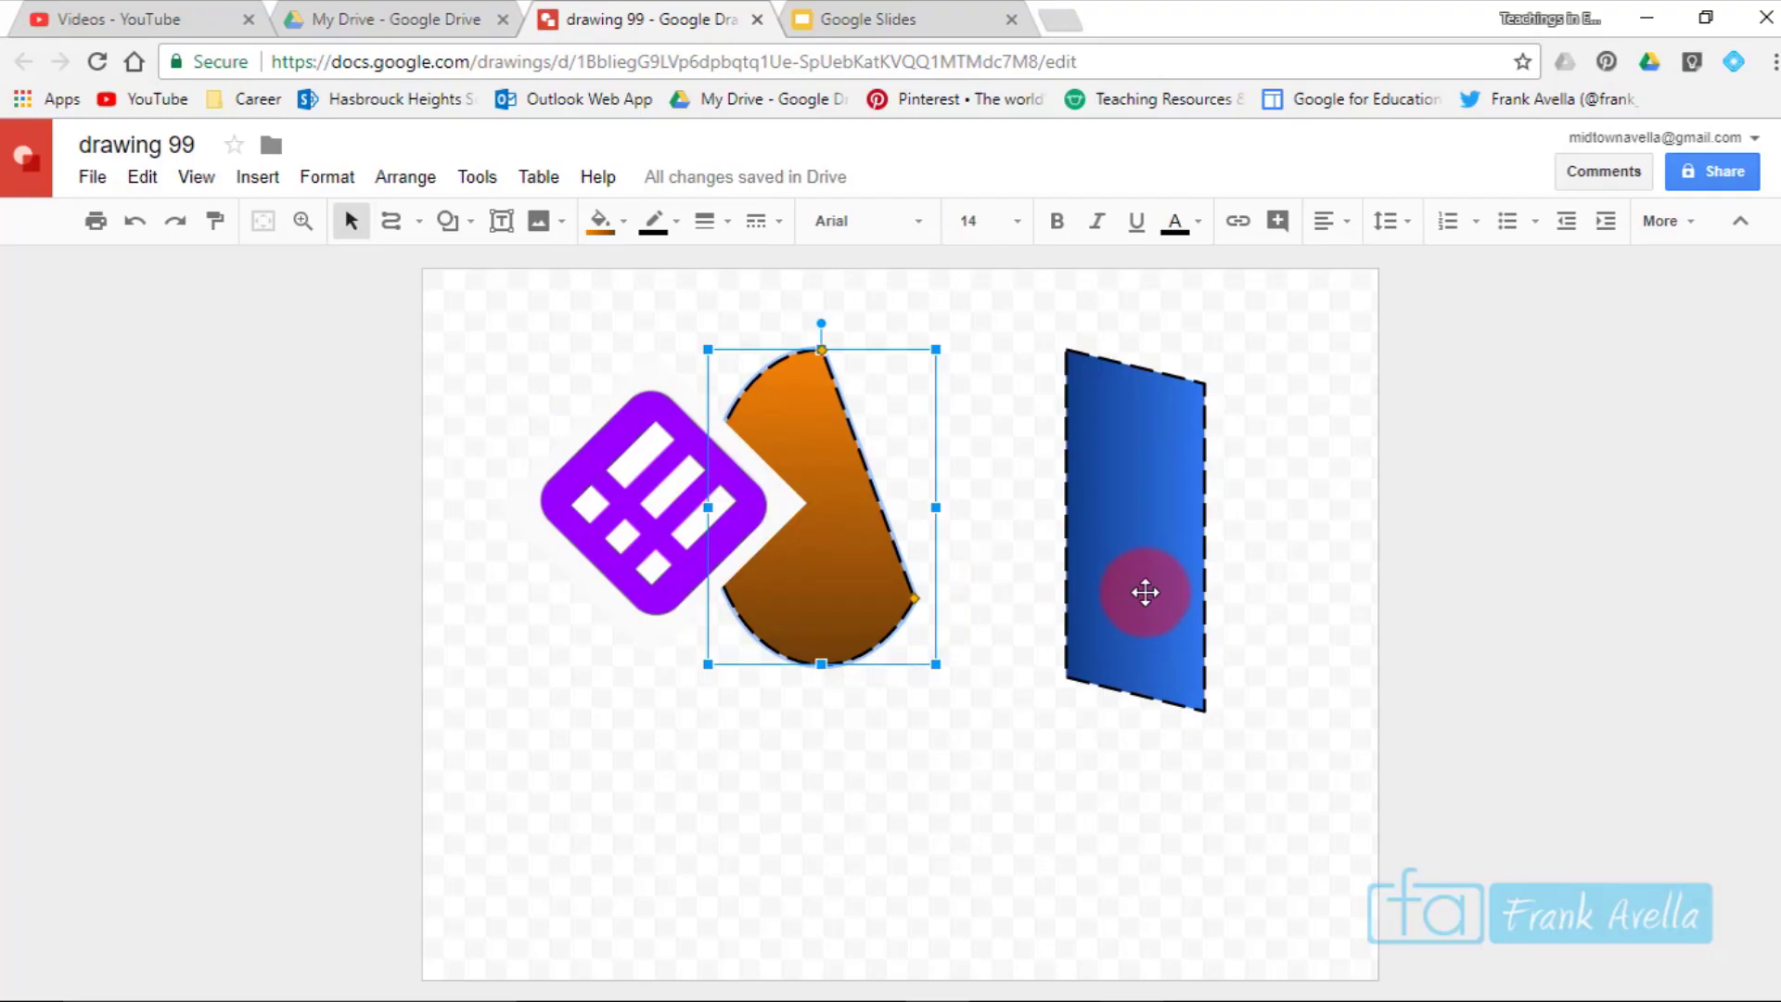
{"action": "left_click", "coordinate": [904, 764]}
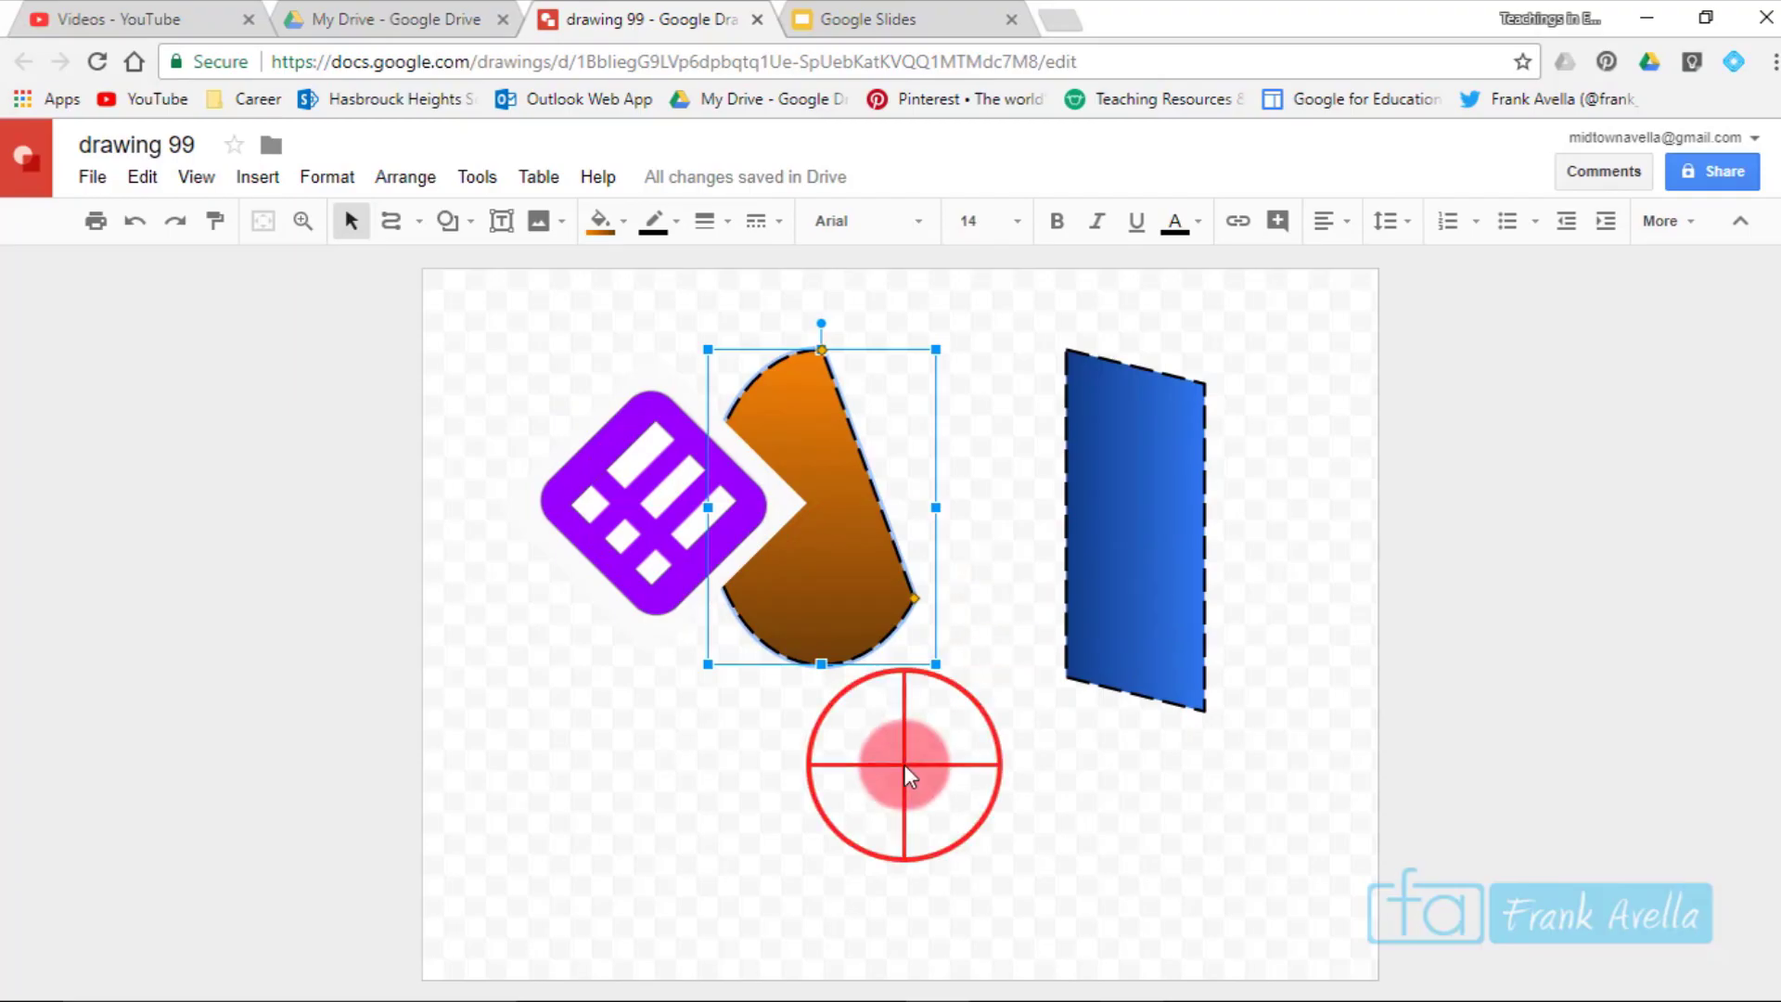
{"action": "left_click", "coordinate": [1139, 567]}
{"action": "left_click_drag", "start_coordinate": [1229, 532], "coordinate": [1133, 461]}
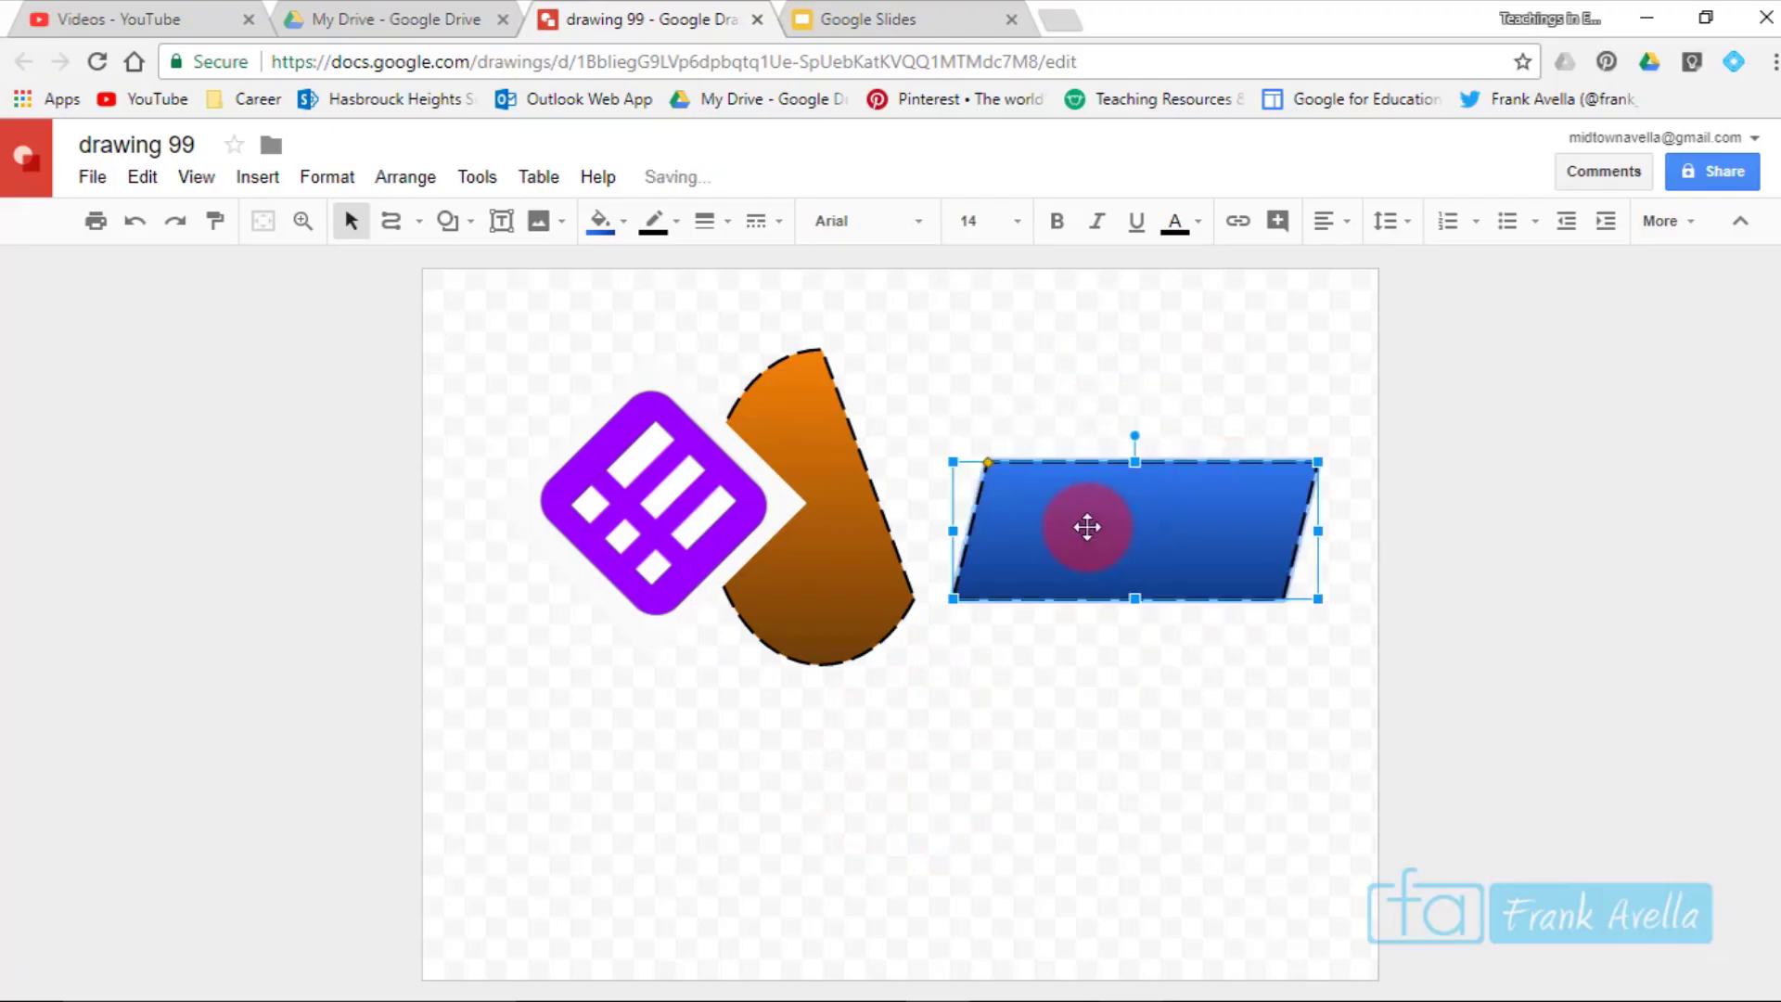
{"action": "left_click", "coordinate": [1045, 348]}
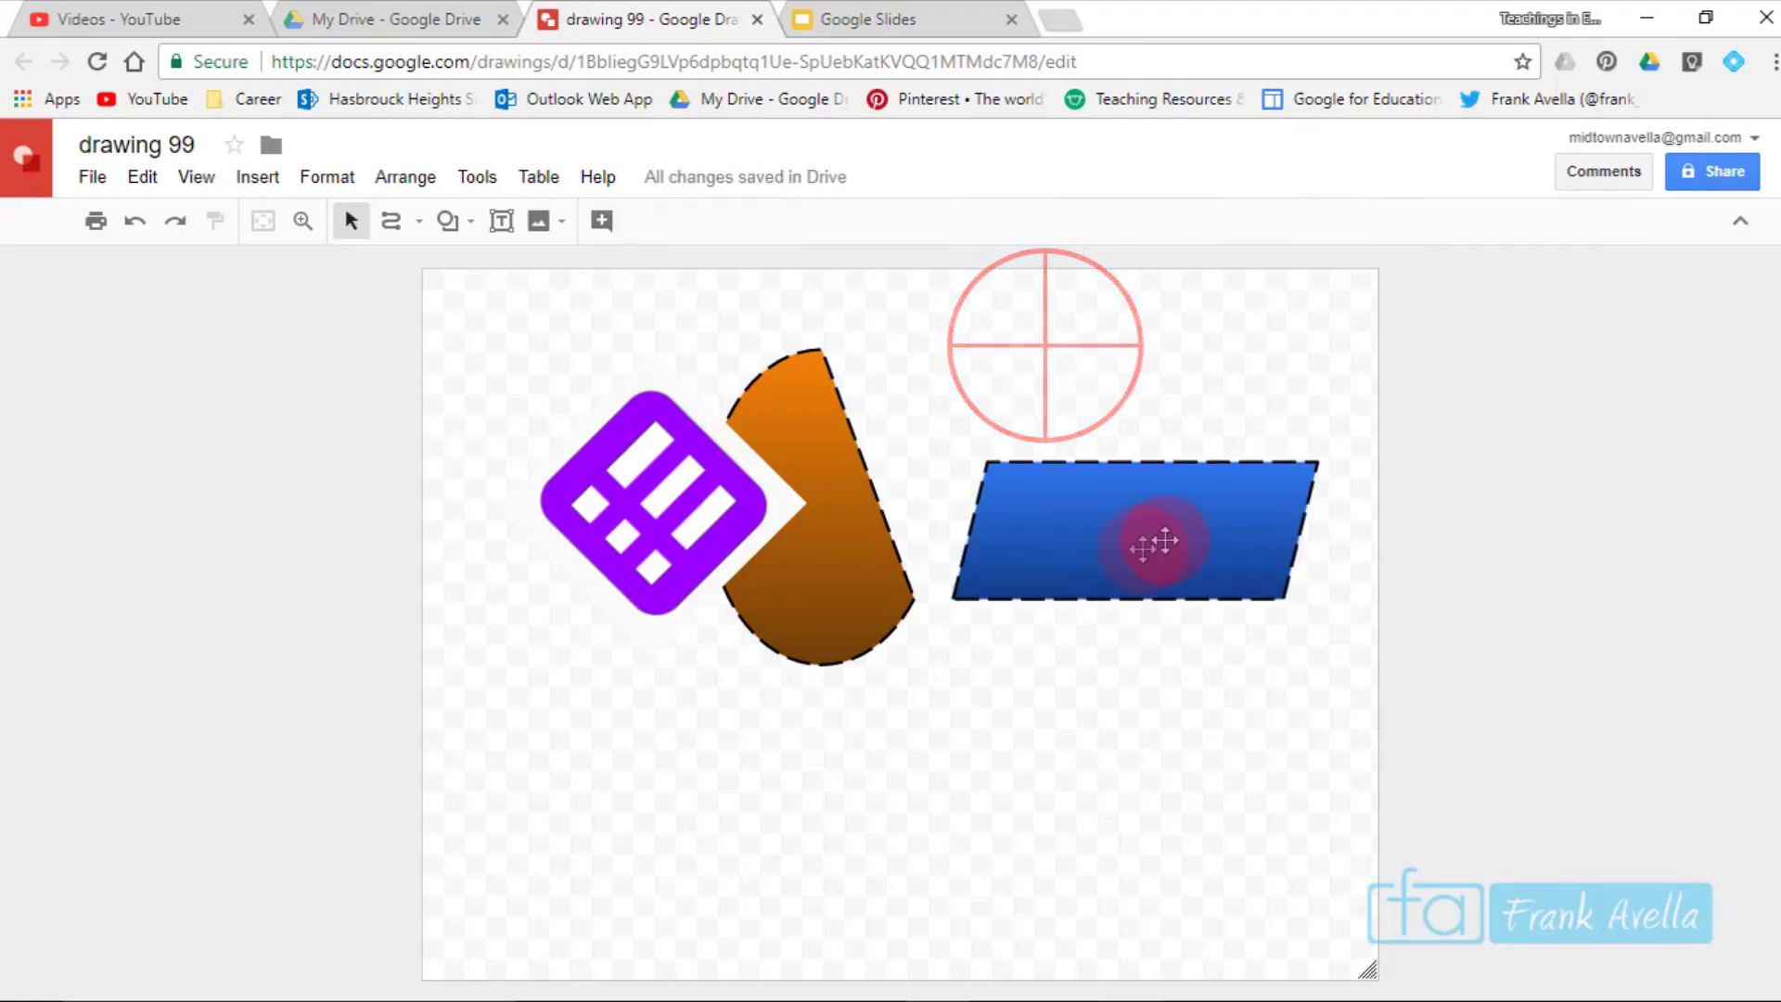
{"action": "left_click", "coordinate": [1117, 553]}
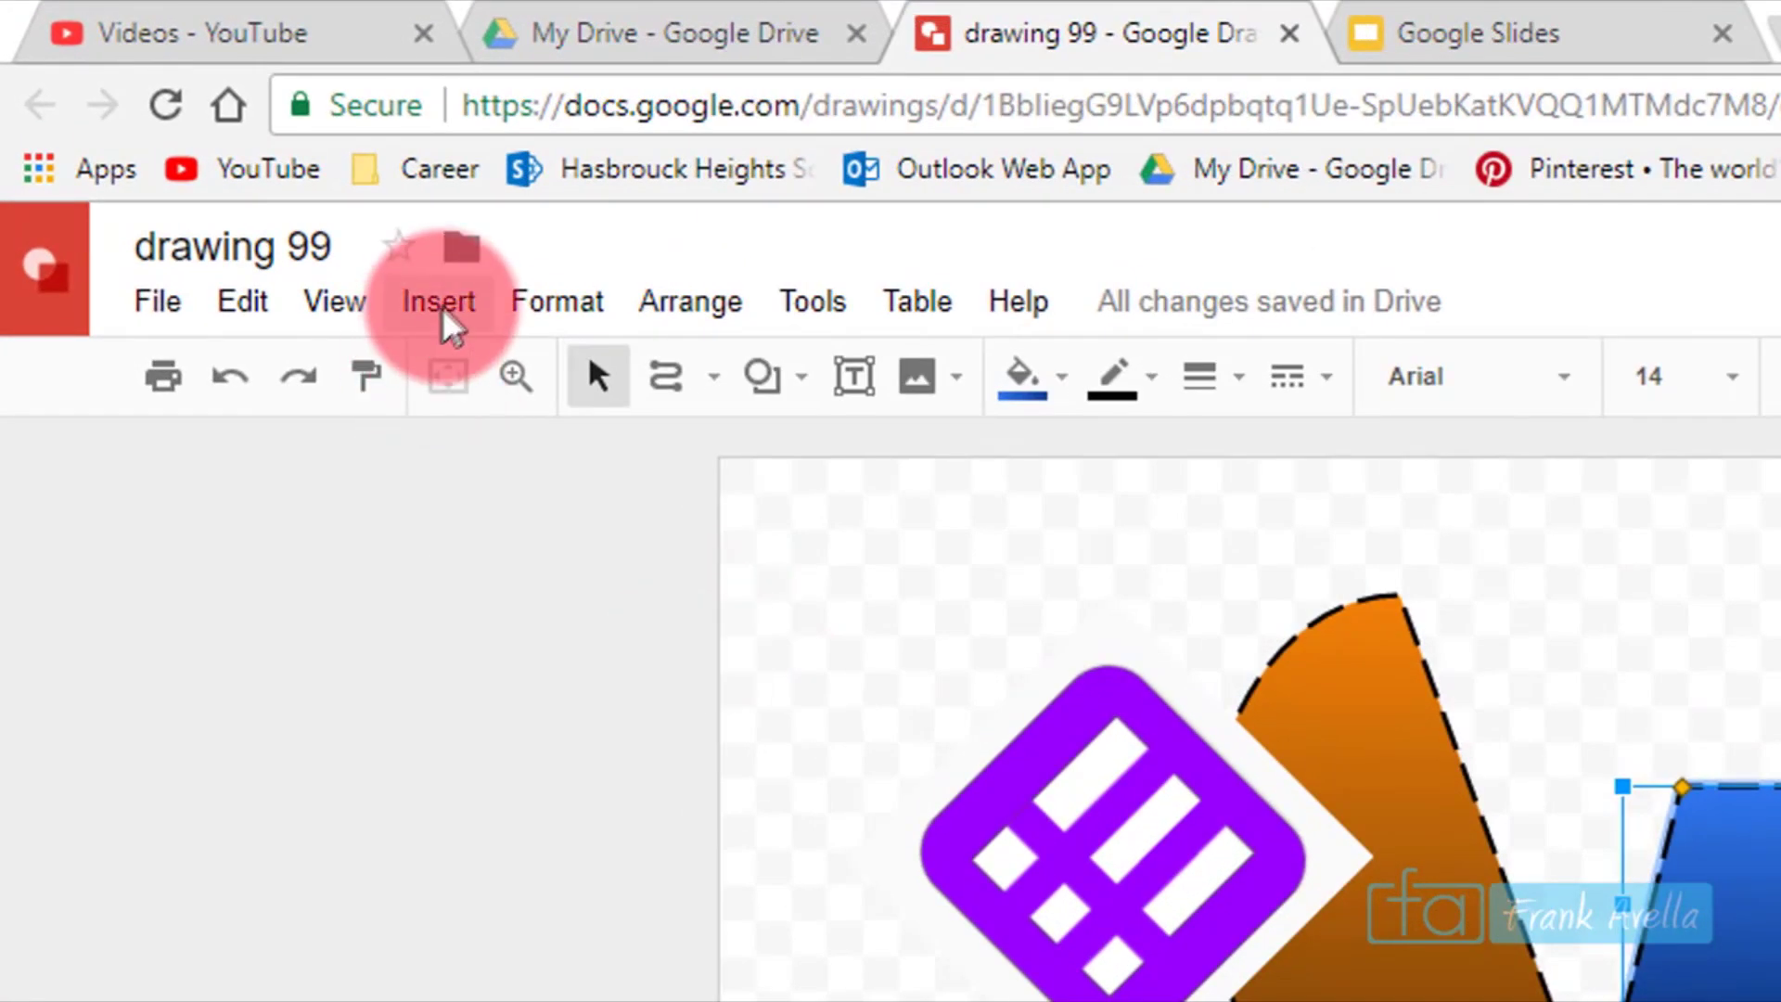
Start an Insert > Link on the blue parallelogram and open a new browser tab.
{"action": "left_click", "coordinate": [443, 320]}
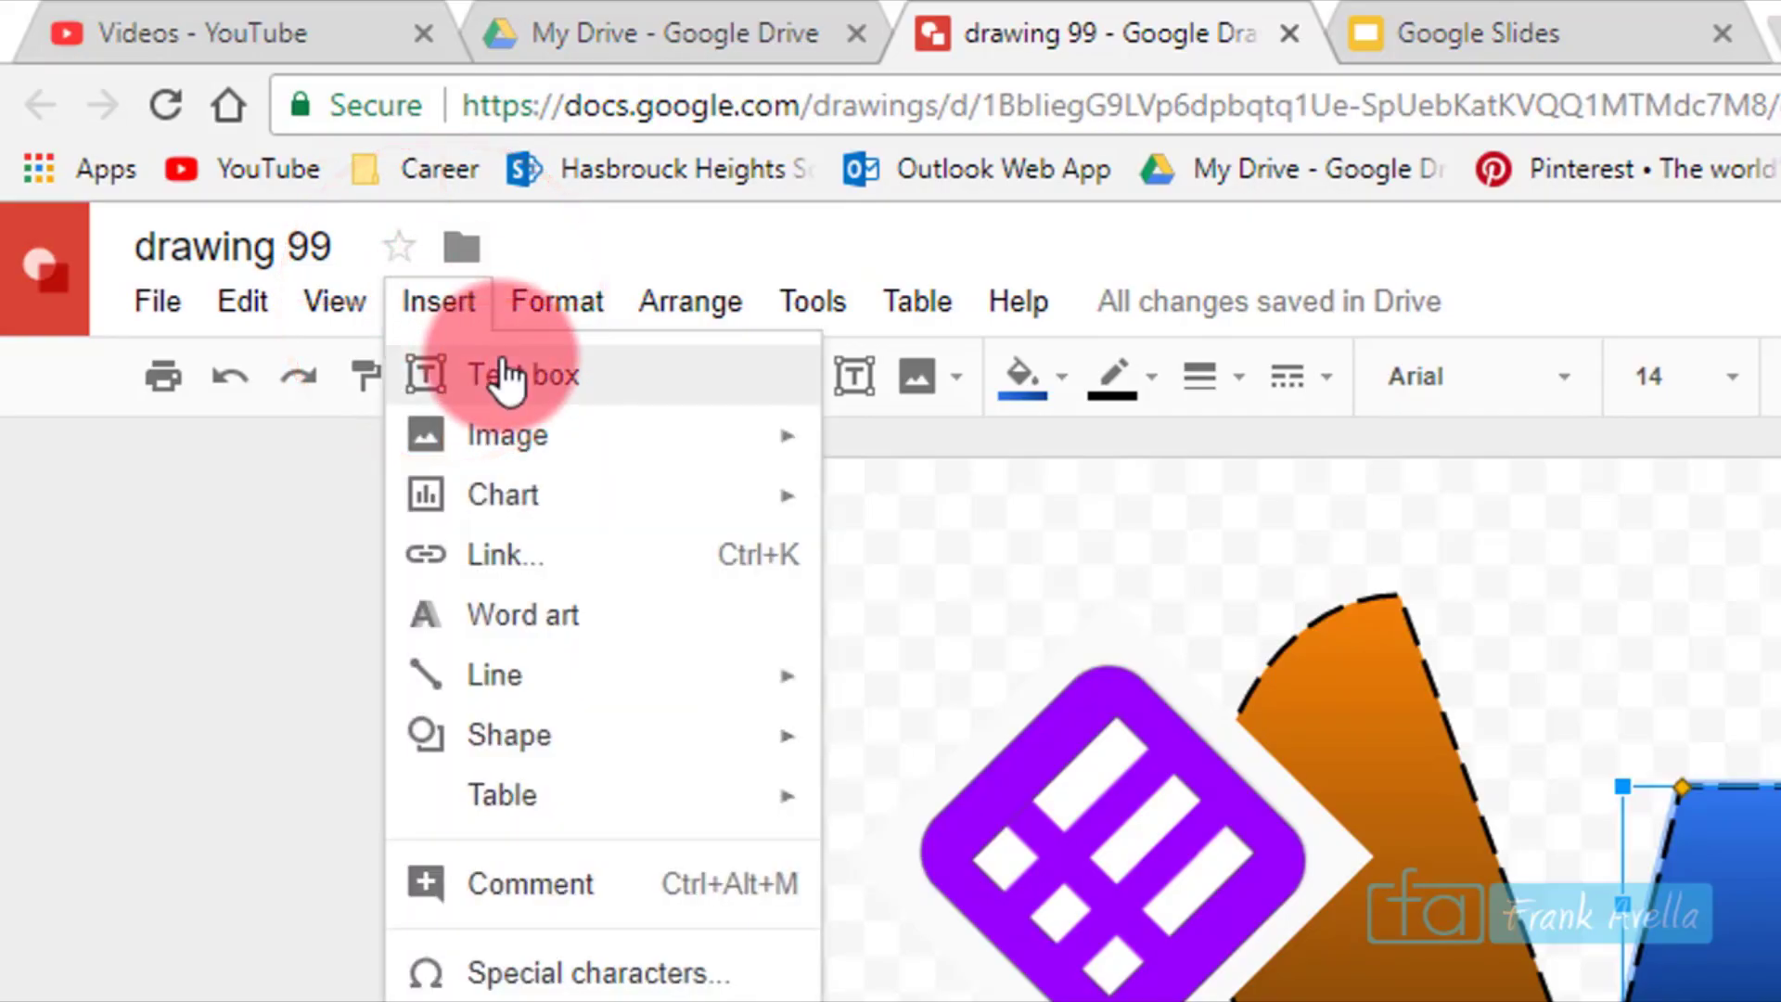
{"action": "left_click", "coordinate": [484, 556]}
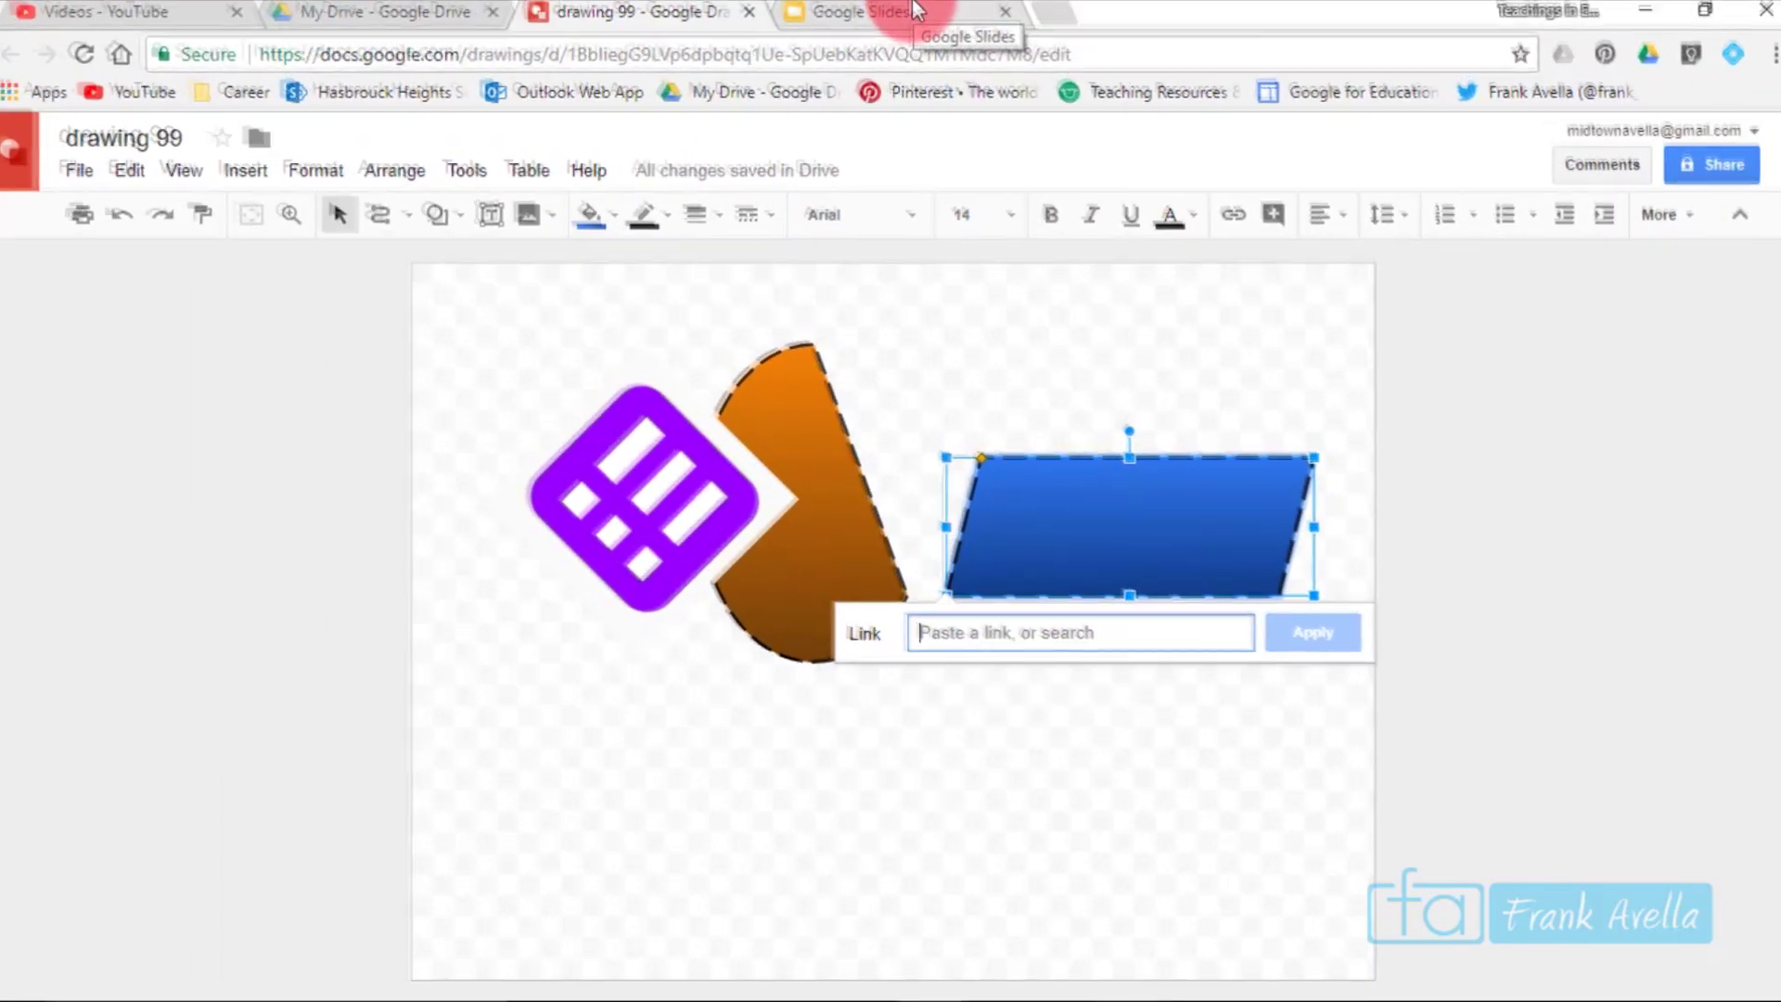
{"action": "left_click", "coordinate": [1062, 22]}
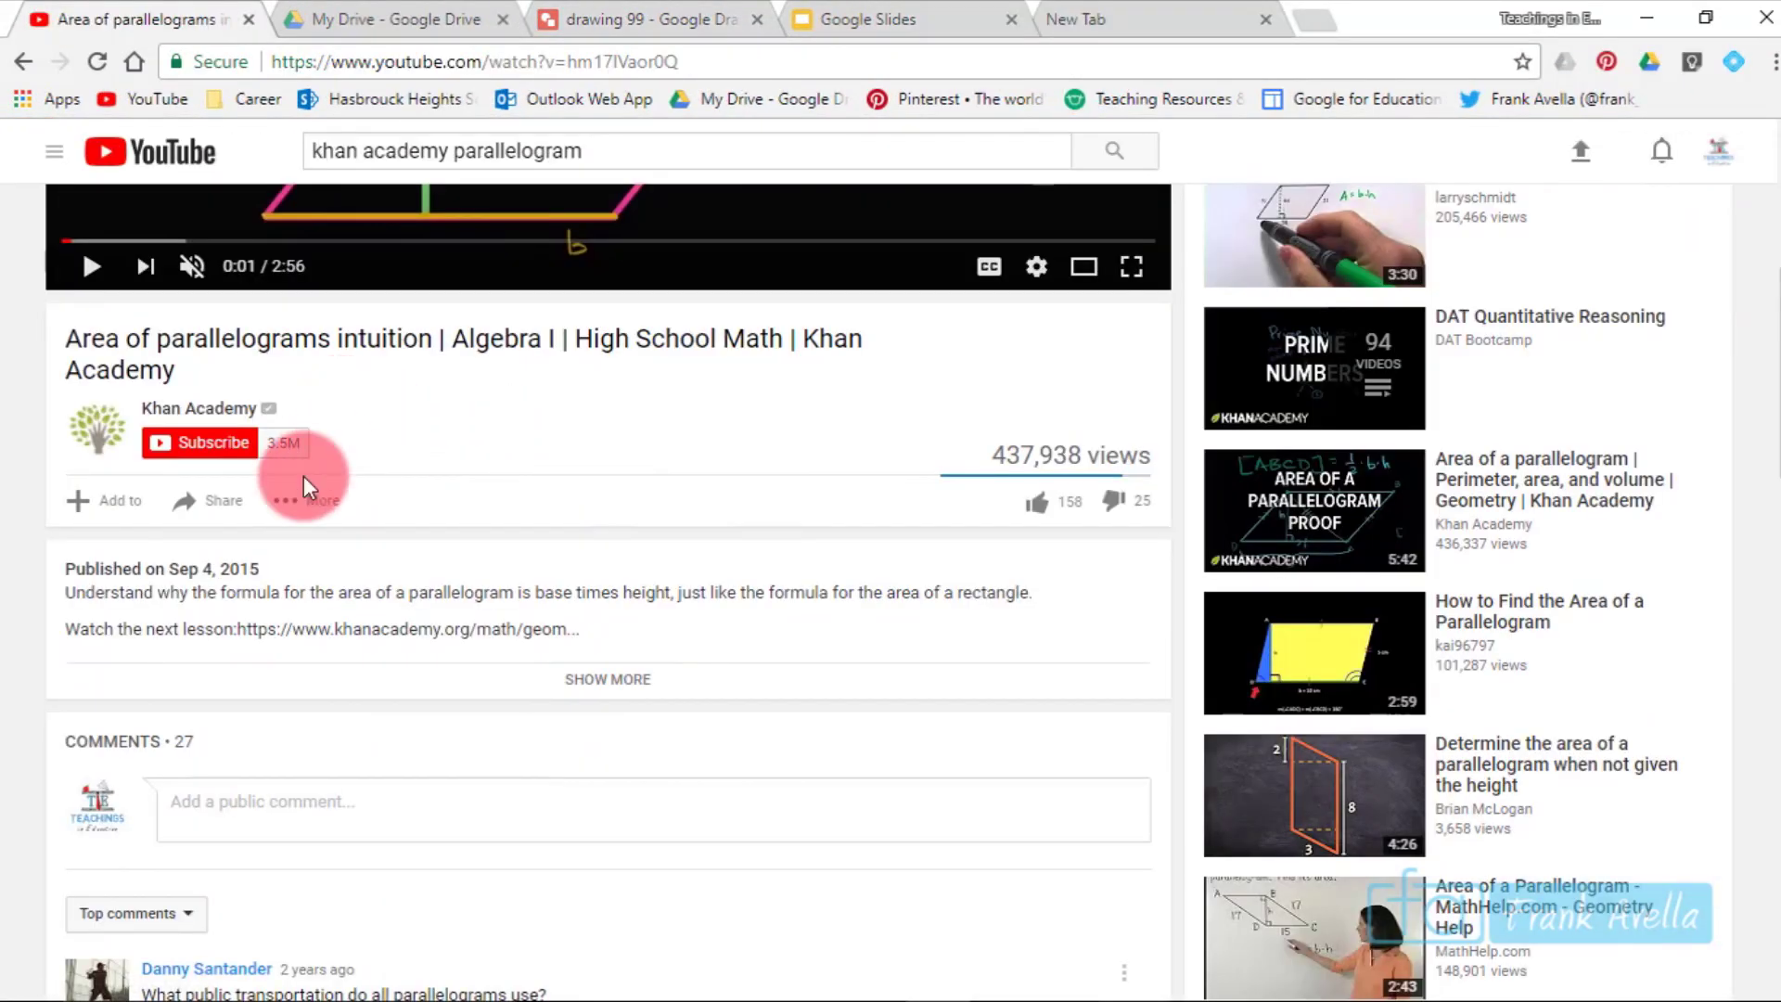
Copy the YouTube video's youtu.be share link and return to the drawing 99 tab.
{"action": "left_click", "coordinate": [287, 506]}
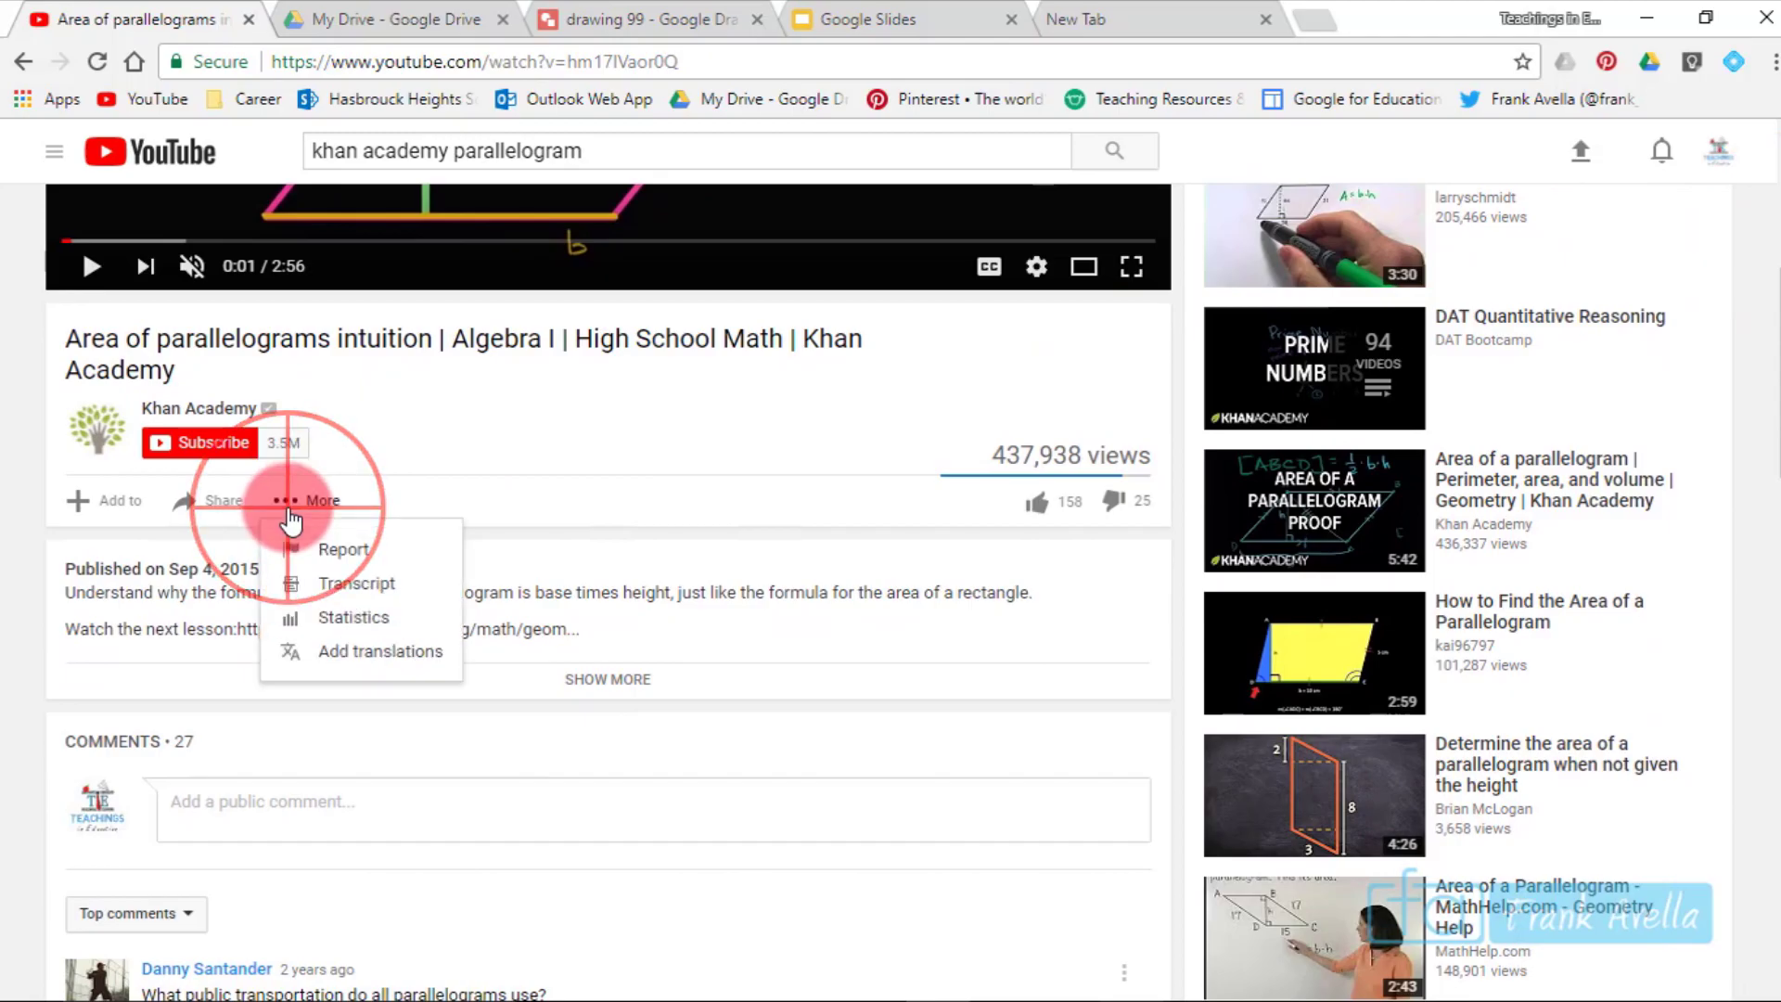
{"action": "left_click", "coordinate": [214, 505]}
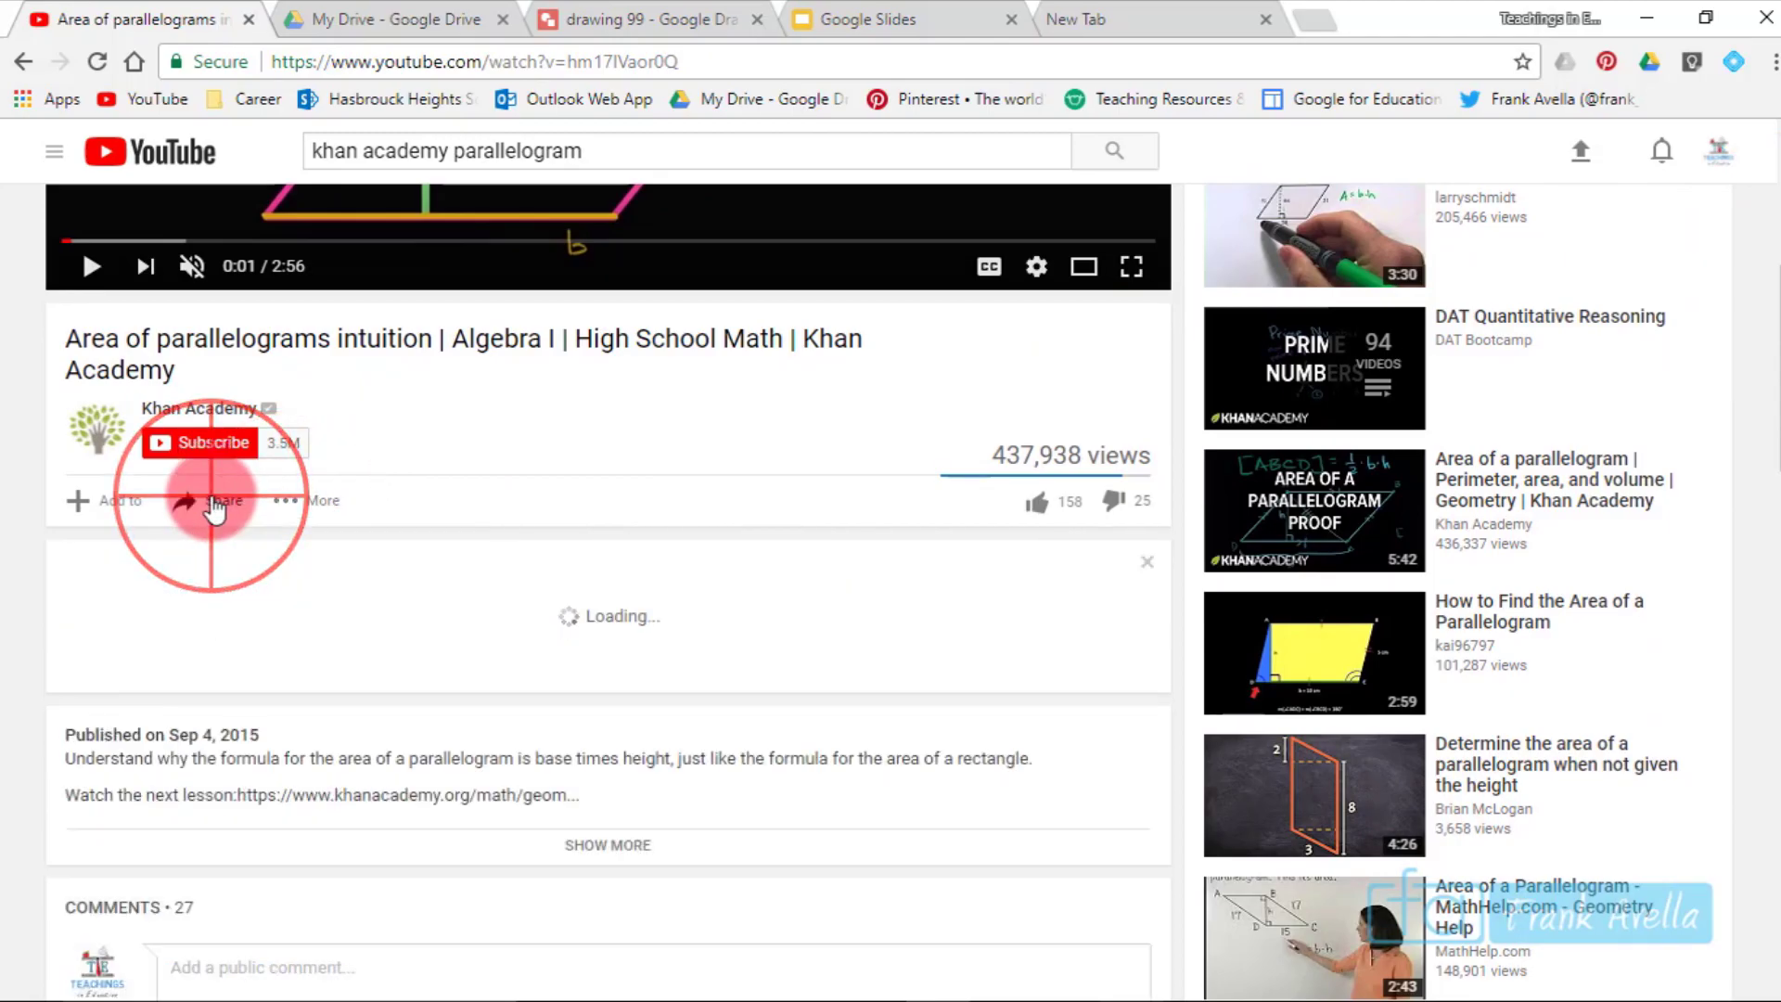
{"action": "left_click", "coordinate": [313, 695]}
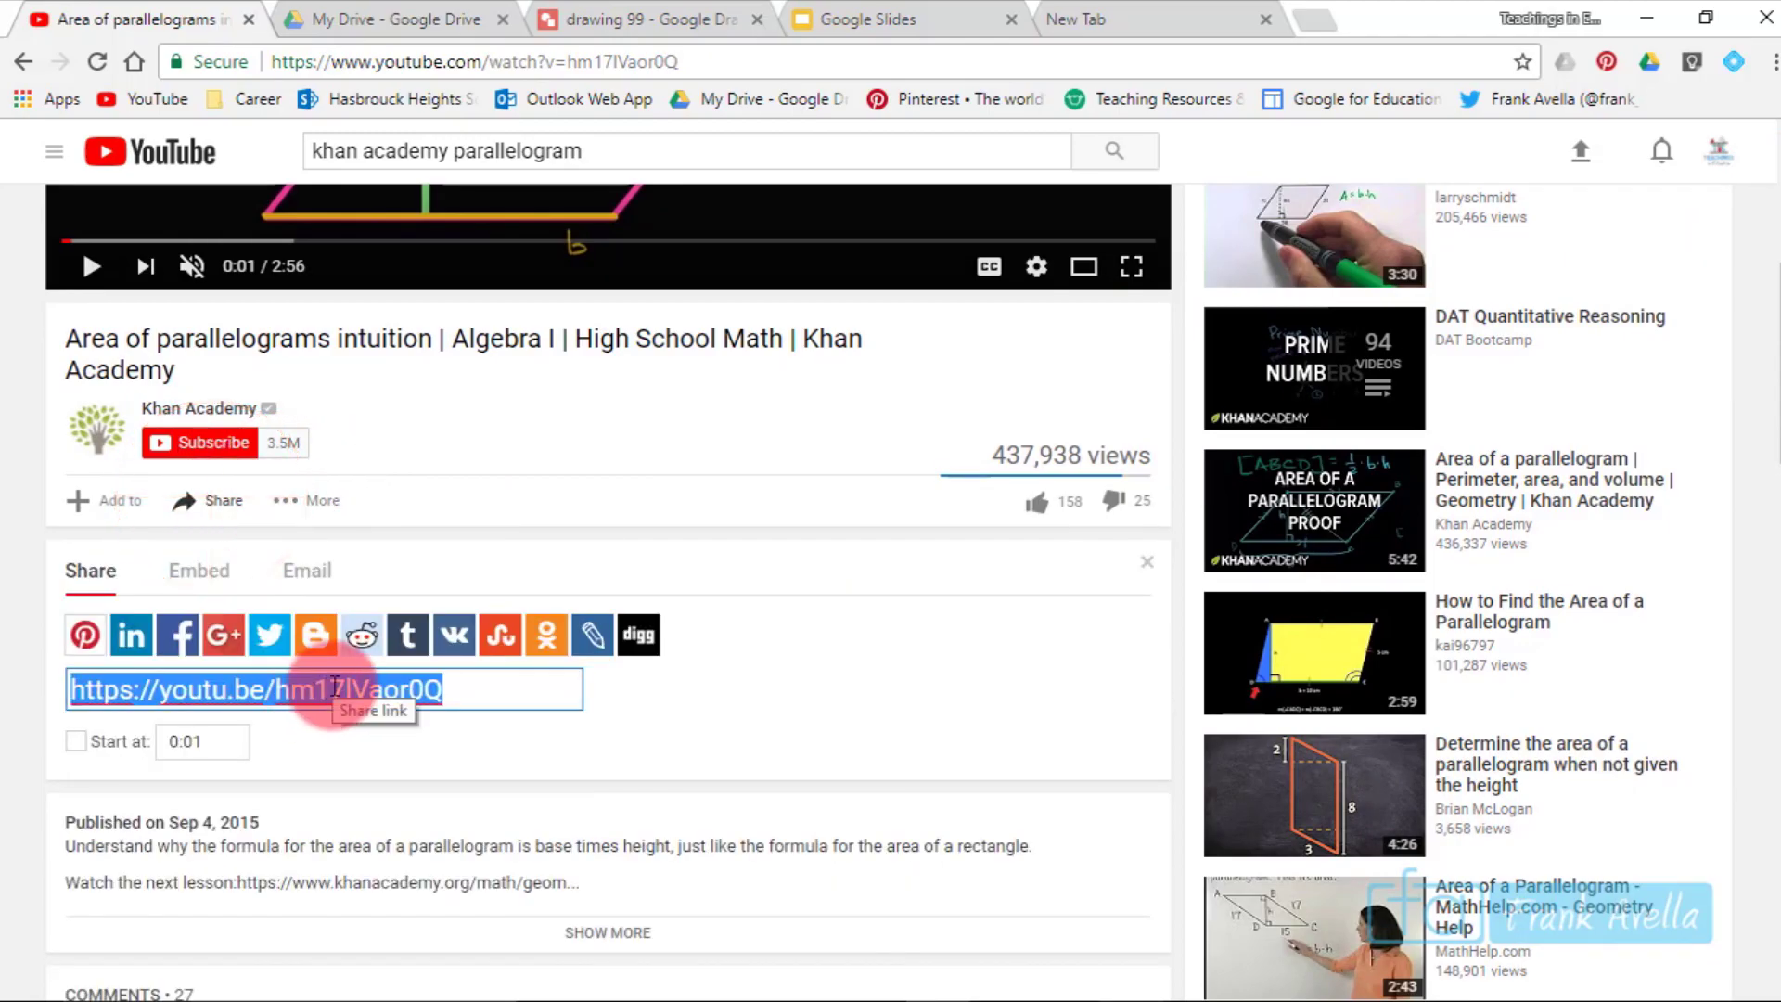
{"action": "type", "text": "c"}
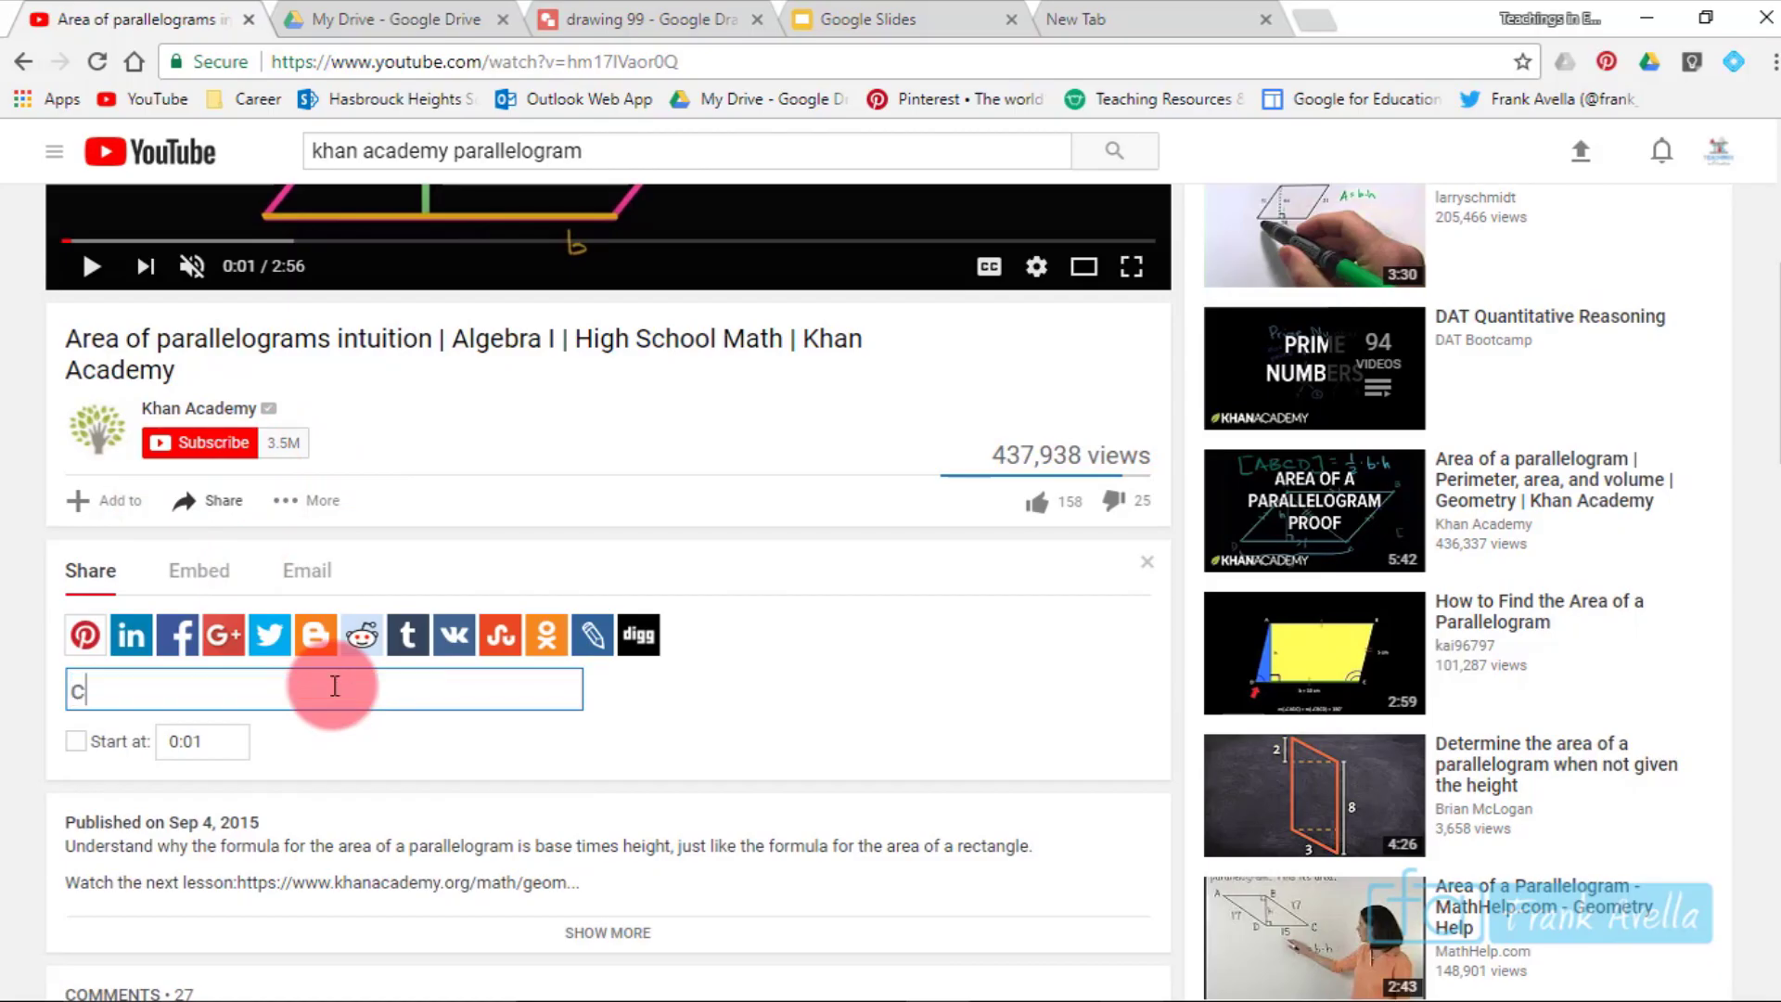
{"action": "left_click", "coordinate": [335, 686]}
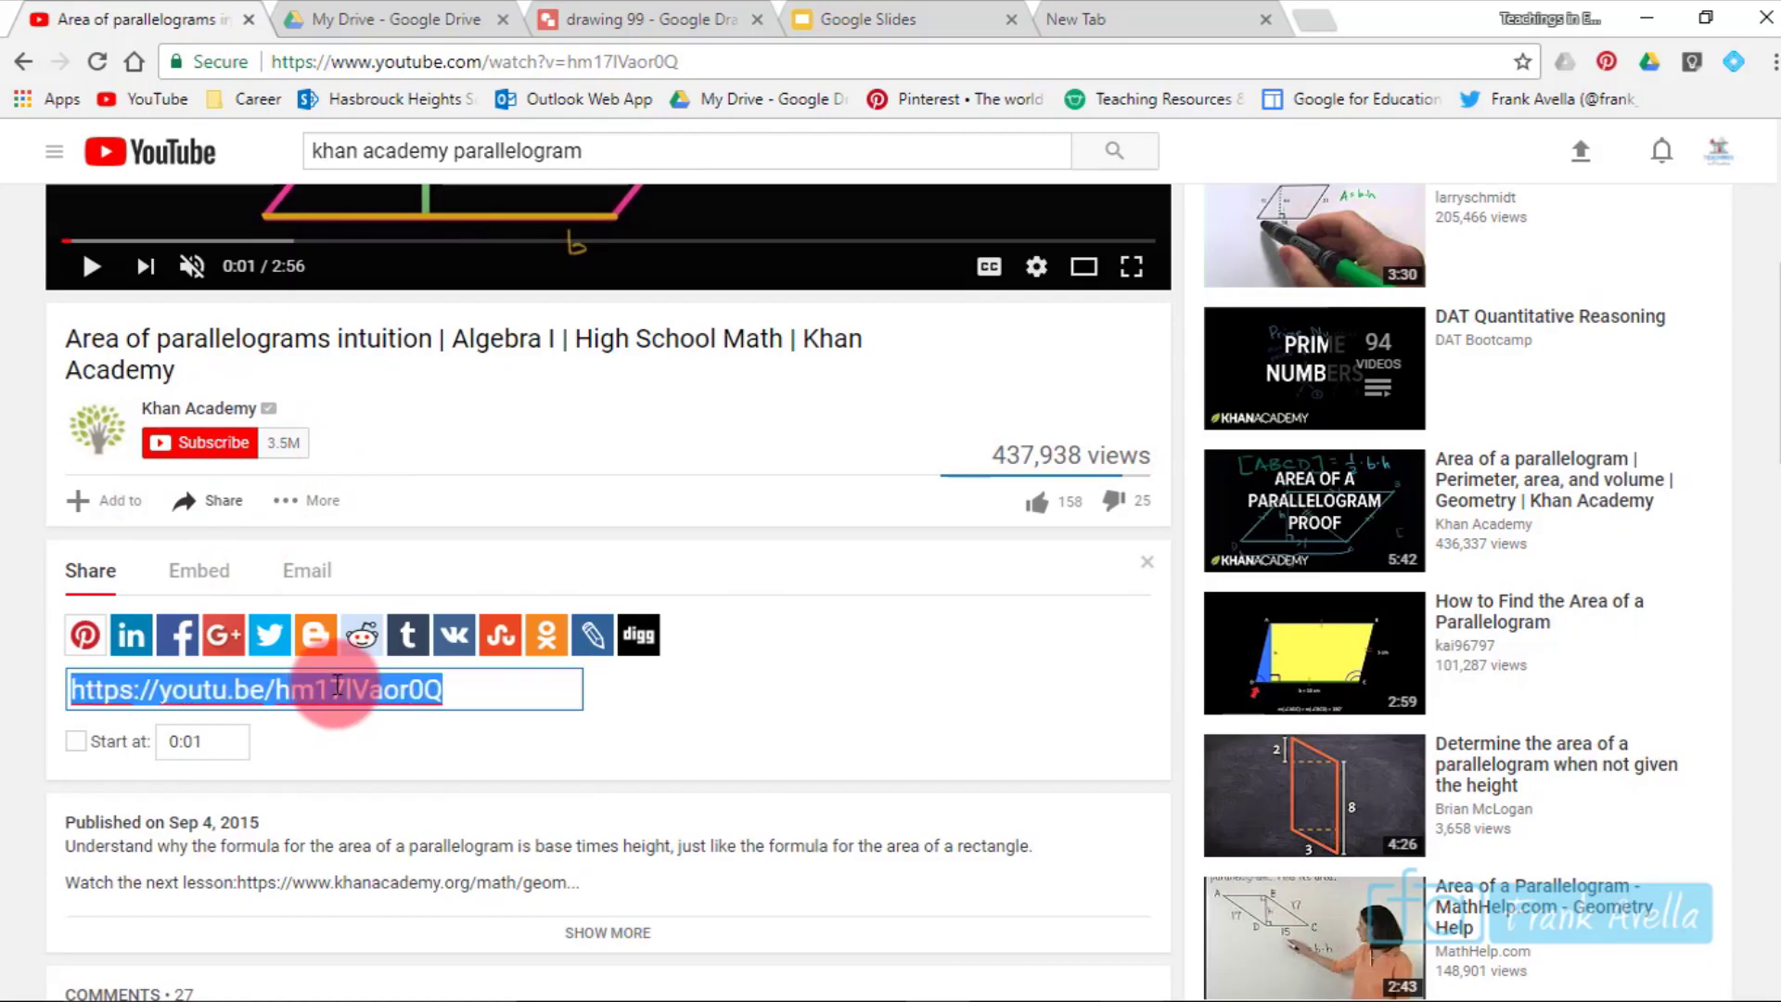
{"action": "left_click", "coordinate": [644, 26]}
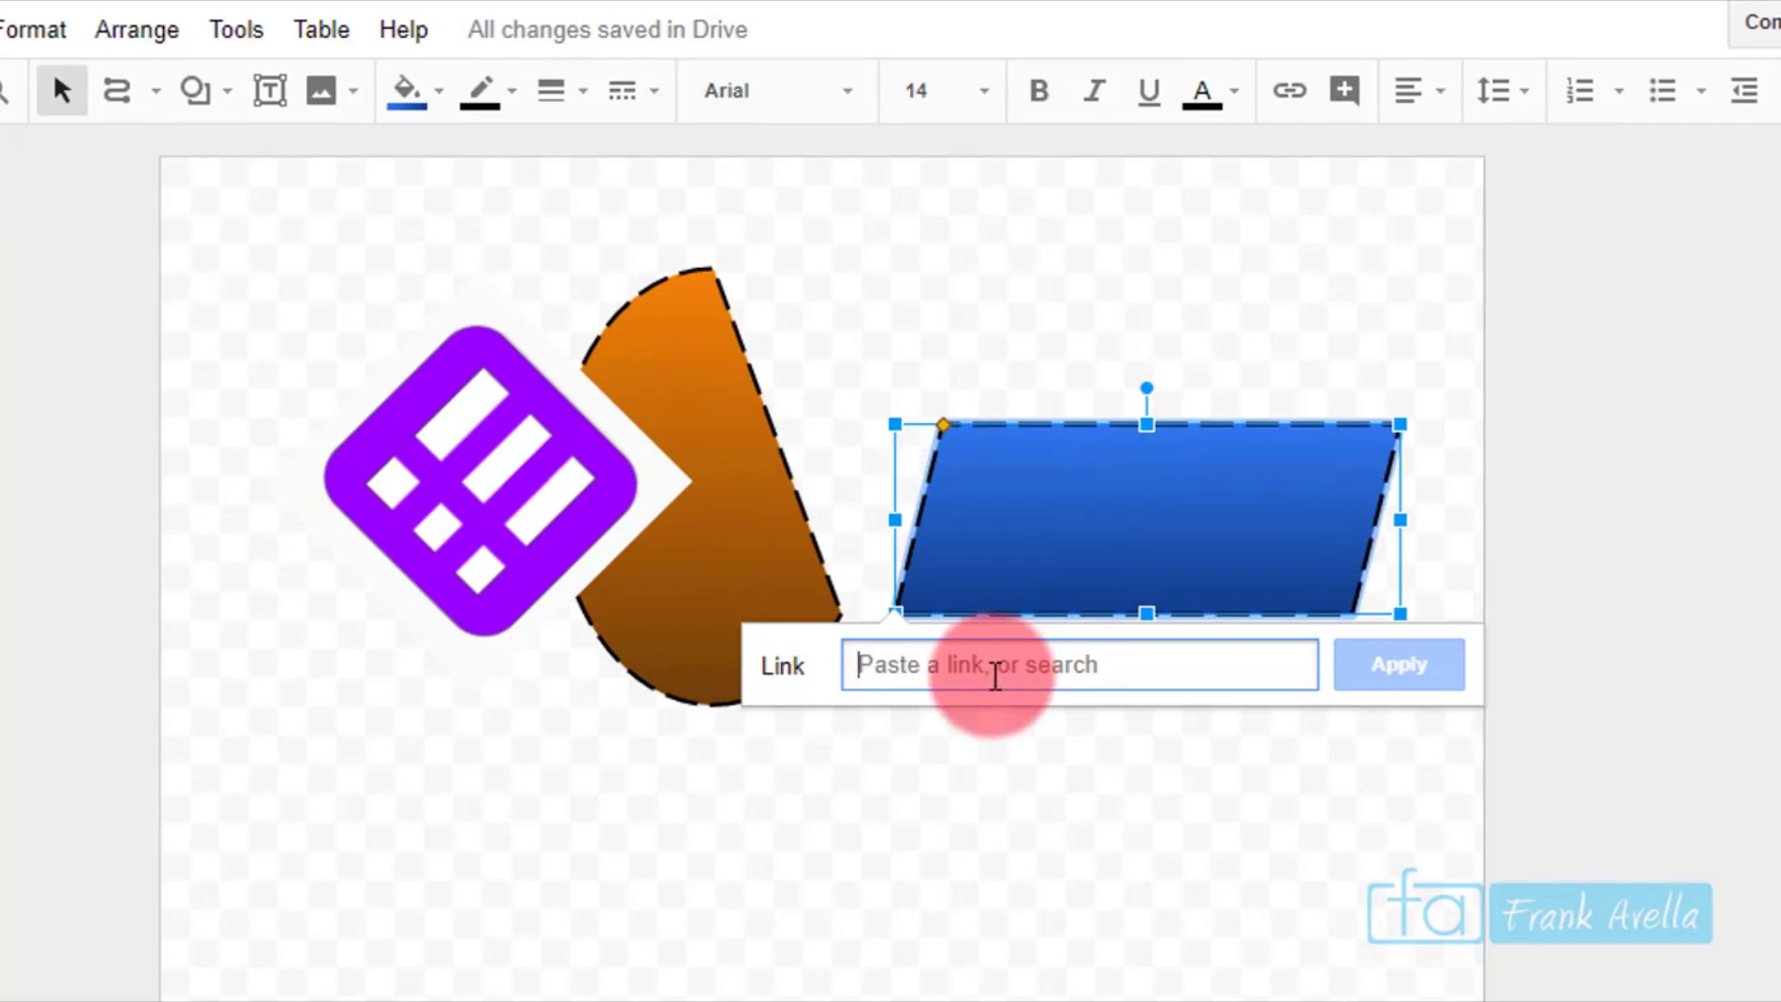
{"action": "type", "text": "https://youtu.be/hm17IVaor0Q"}
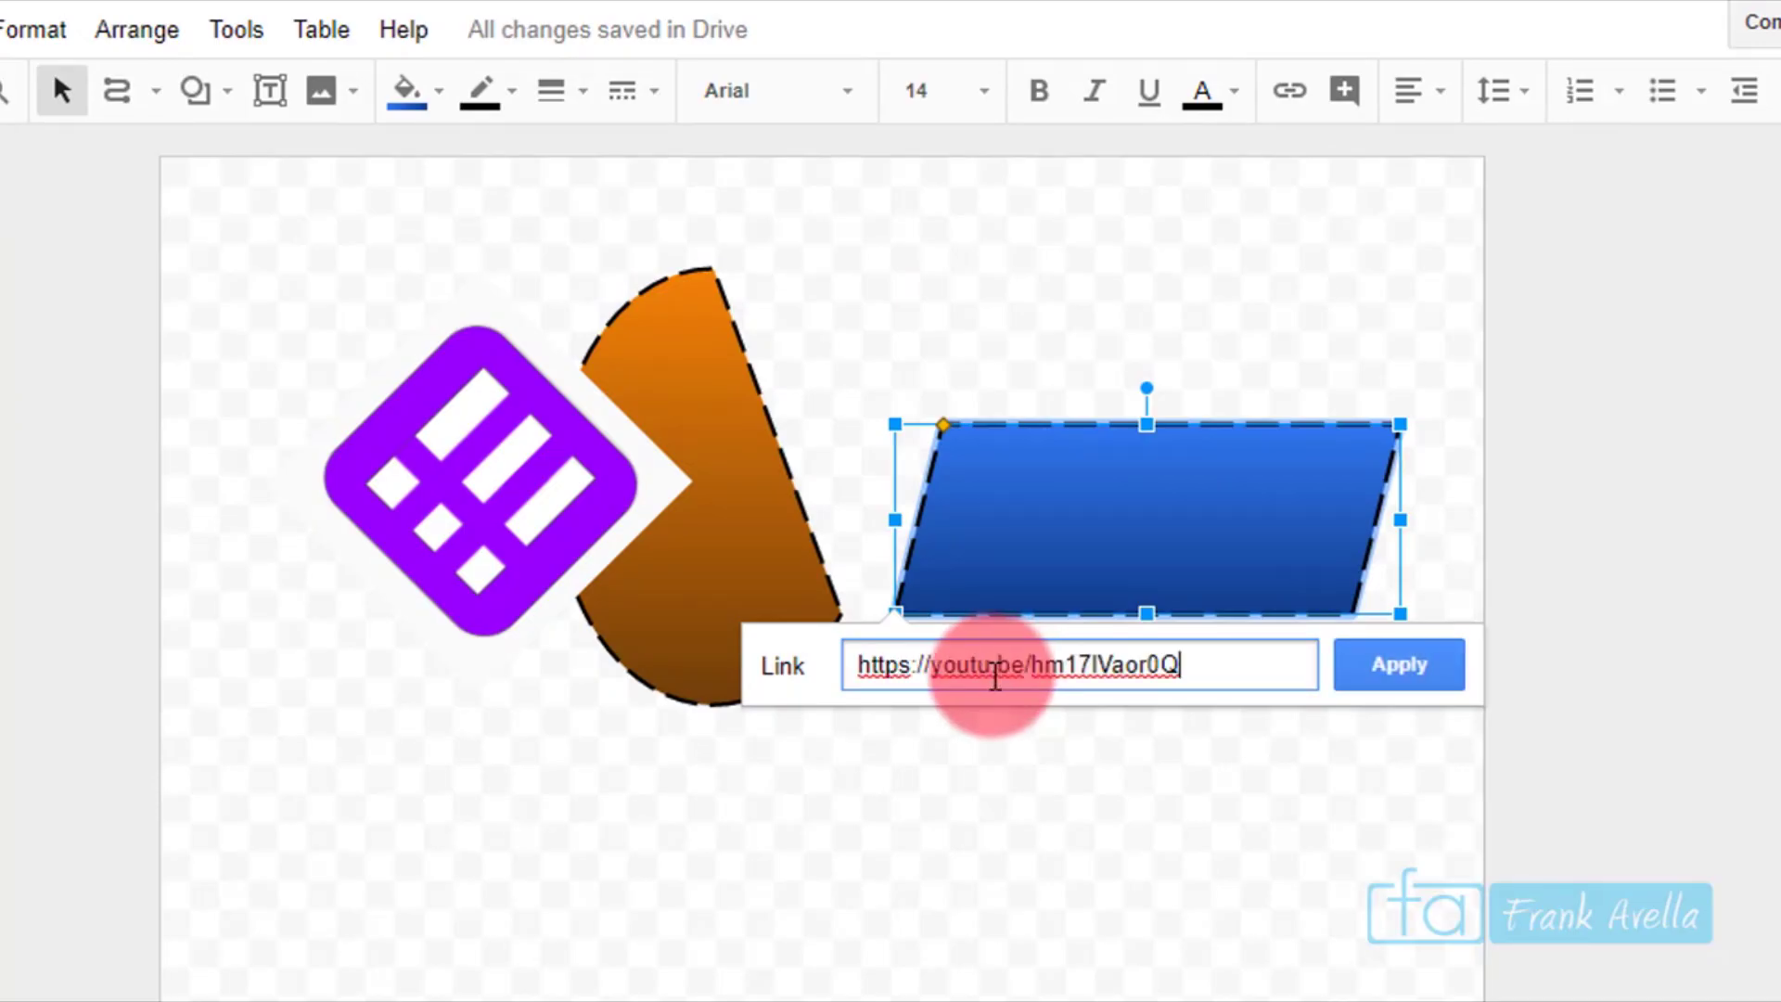
{"action": "left_click", "coordinate": [1411, 682]}
{"action": "left_click", "coordinate": [1215, 891]}
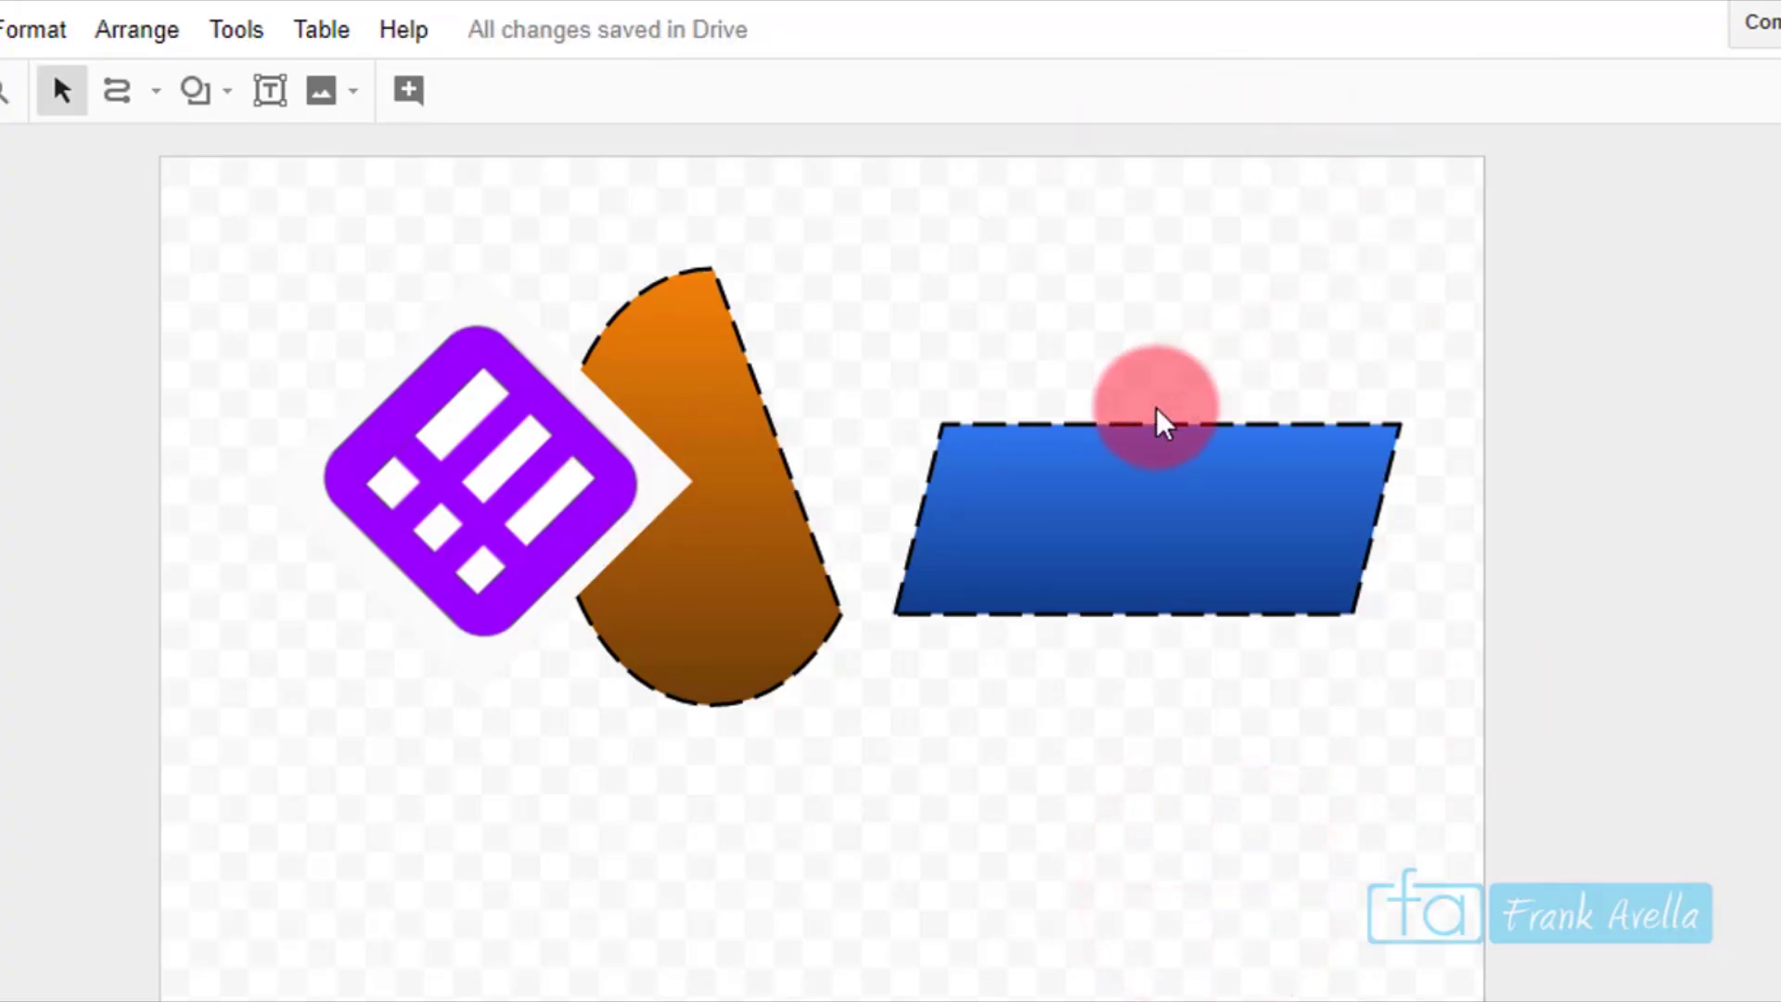
{"action": "left_click", "coordinate": [1117, 439]}
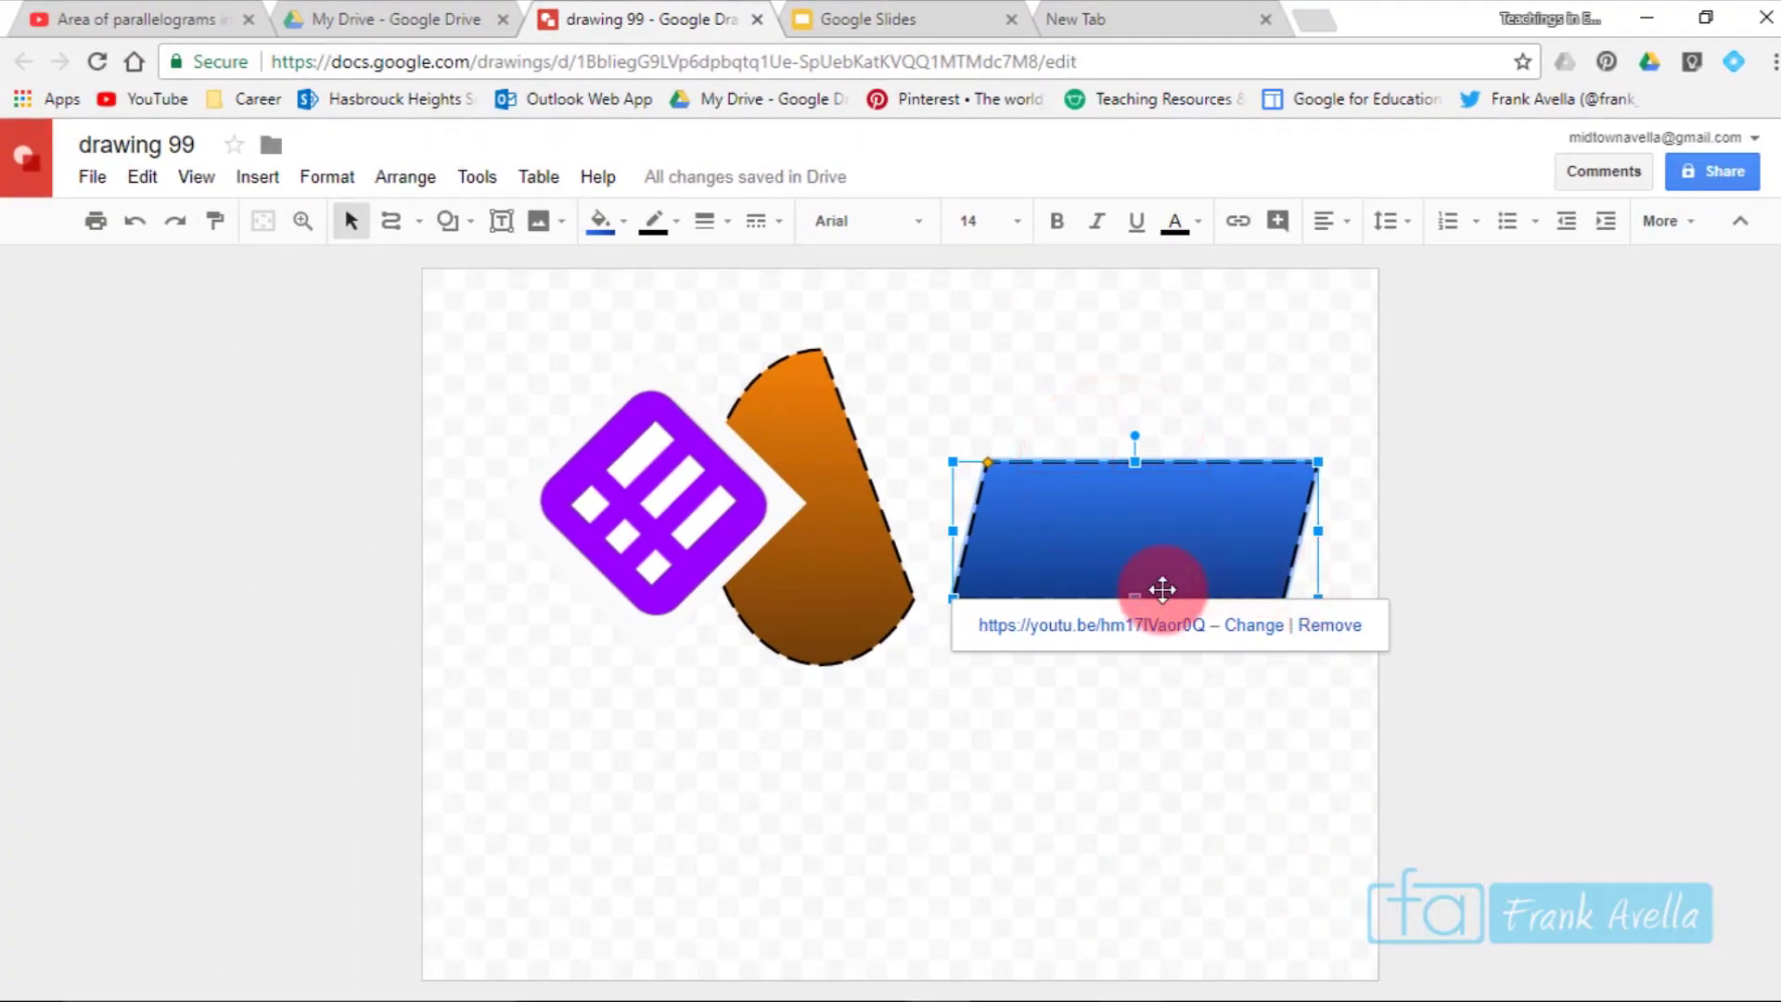
{"action": "left_click", "coordinate": [1129, 627]}
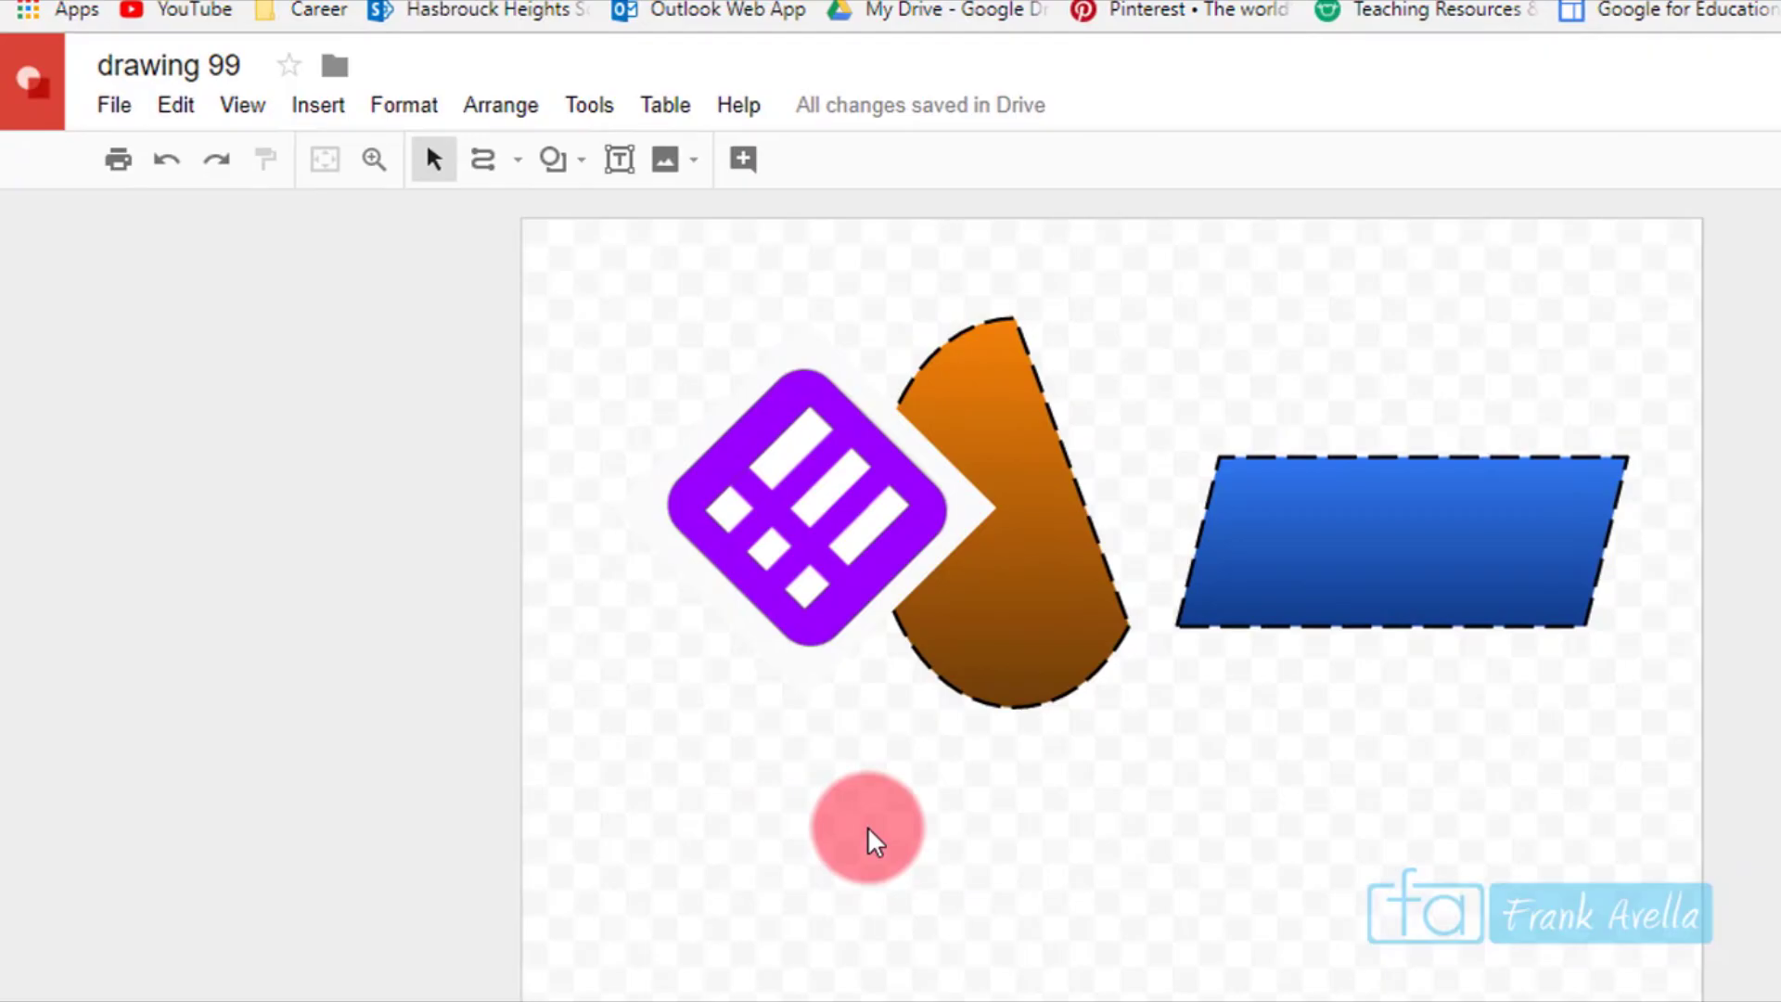
Download the drawing from the File menu as a JPEG image, drawing 99.jpg.
{"action": "left_click", "coordinate": [111, 110]}
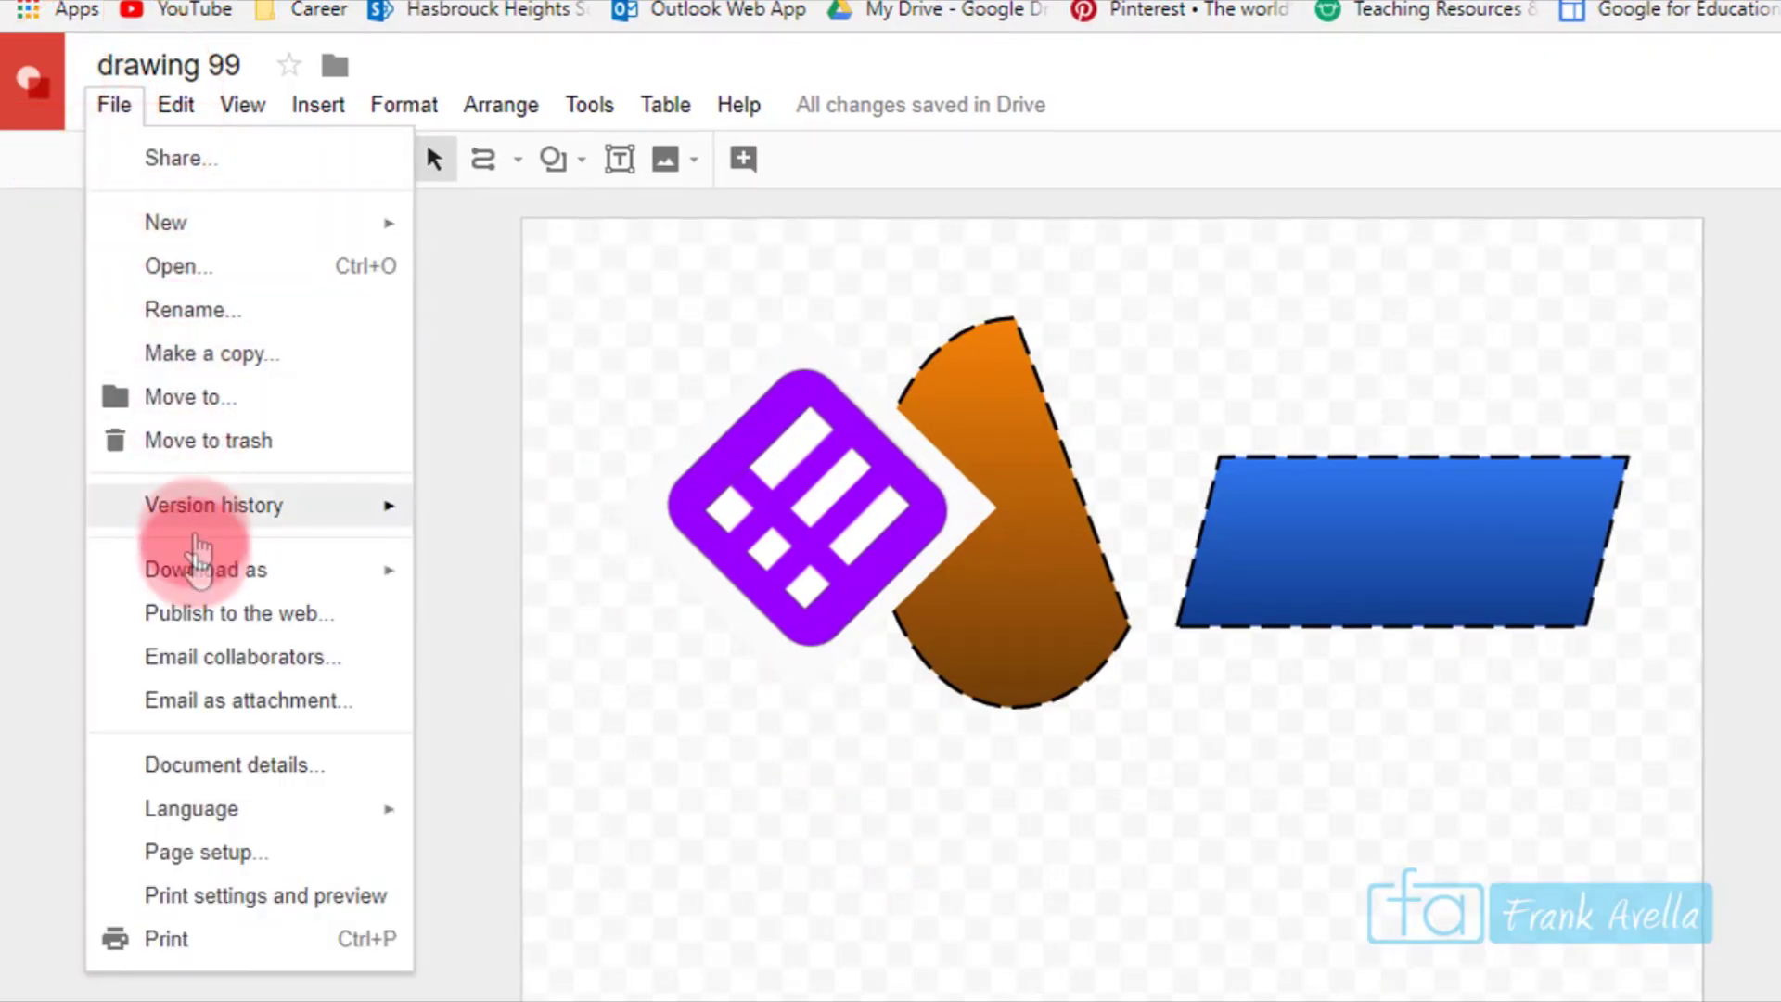
{"action": "mouse_move", "coordinate": [341, 574]}
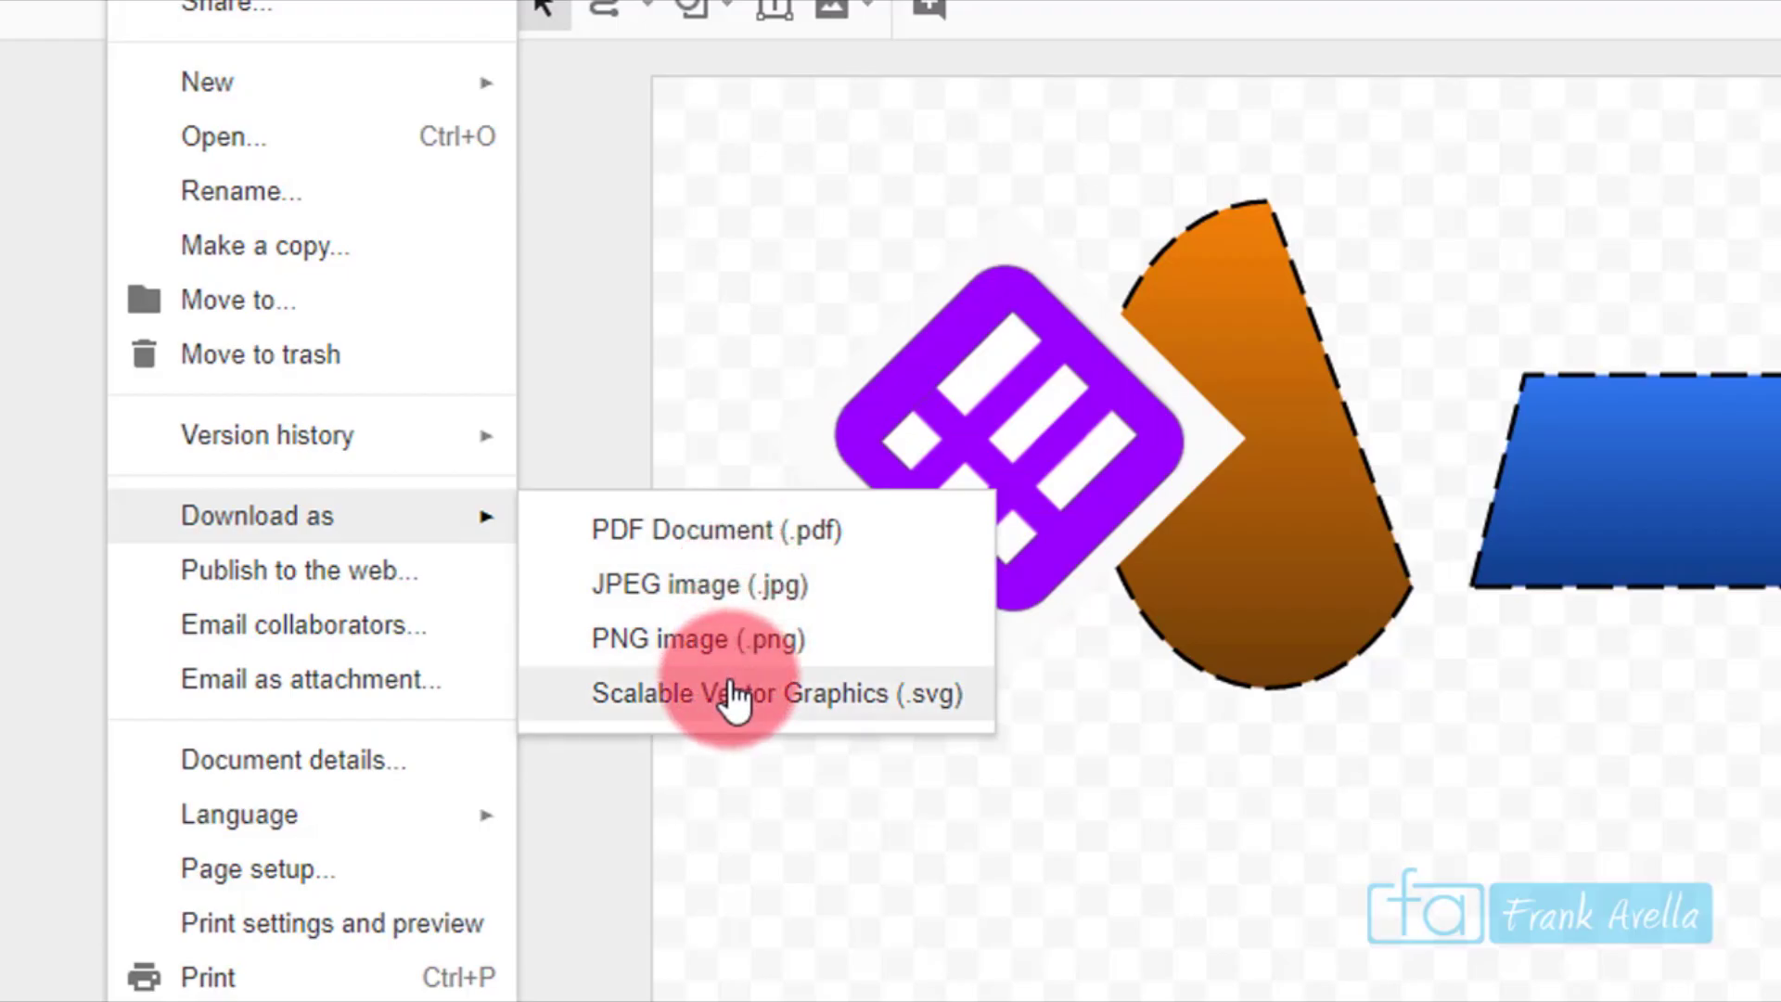
{"action": "left_click", "coordinate": [733, 694]}
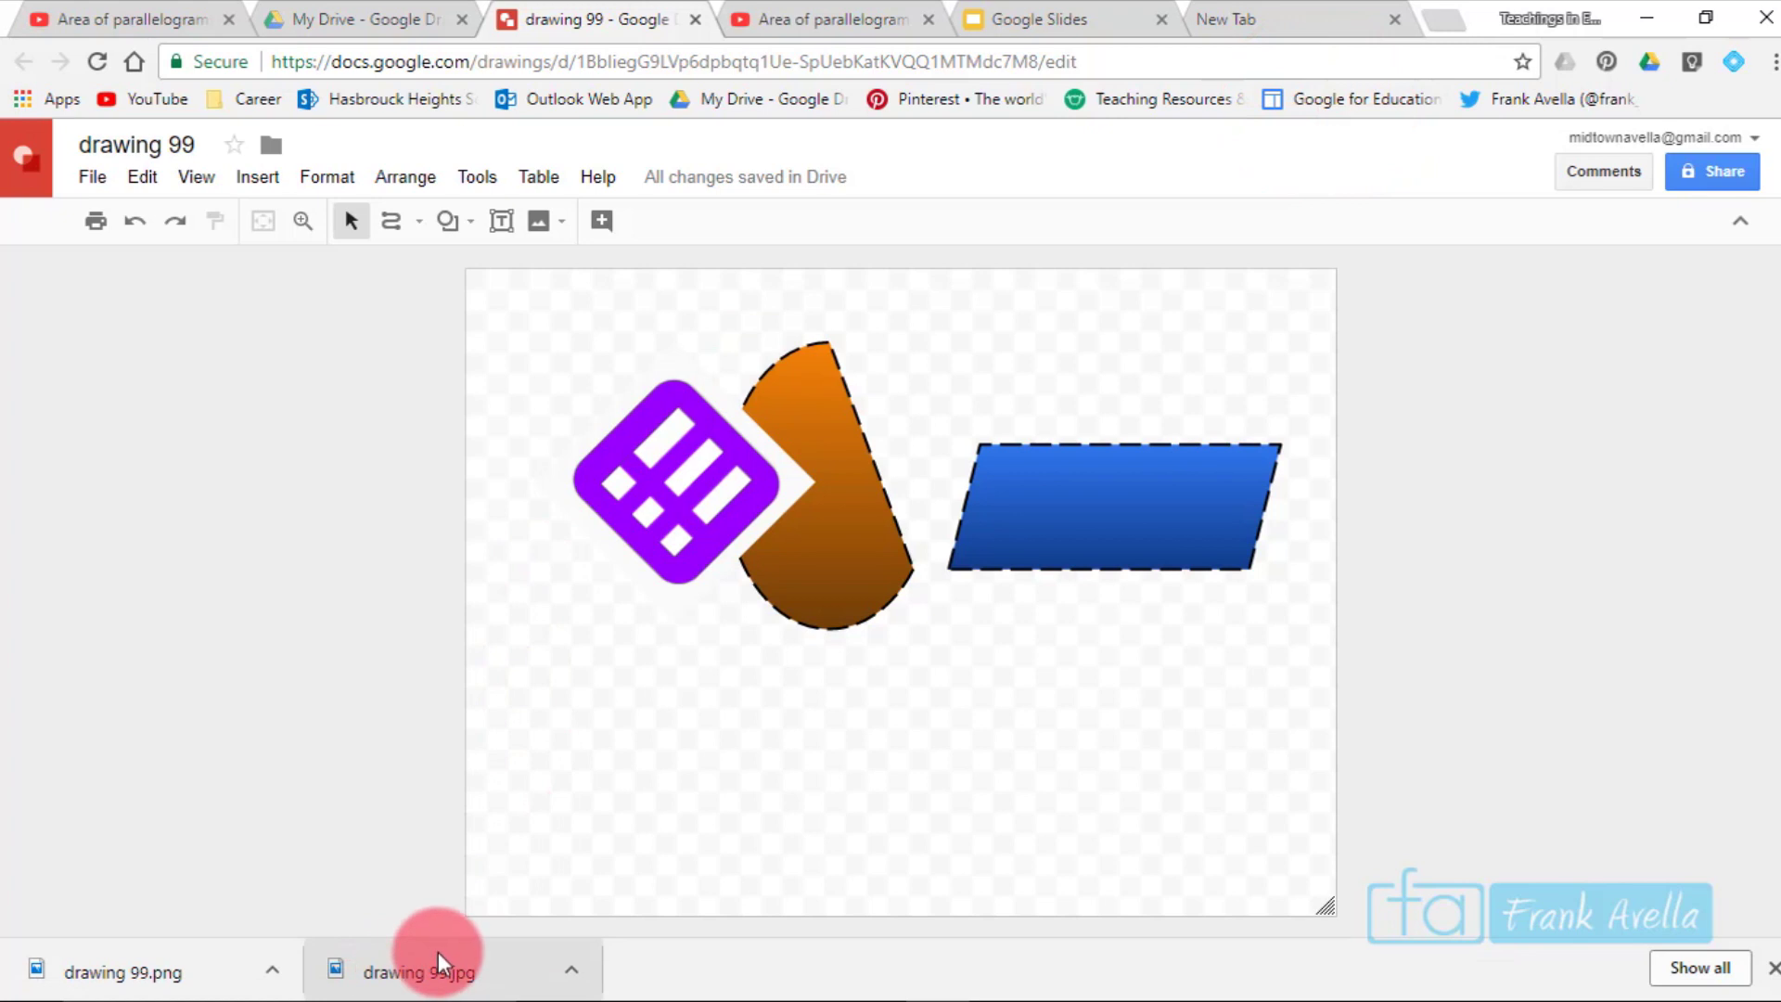
Open the downloaded drawing 99.jpg in Photos to check it, then close the Photos window.
{"action": "left_click", "coordinate": [426, 976]}
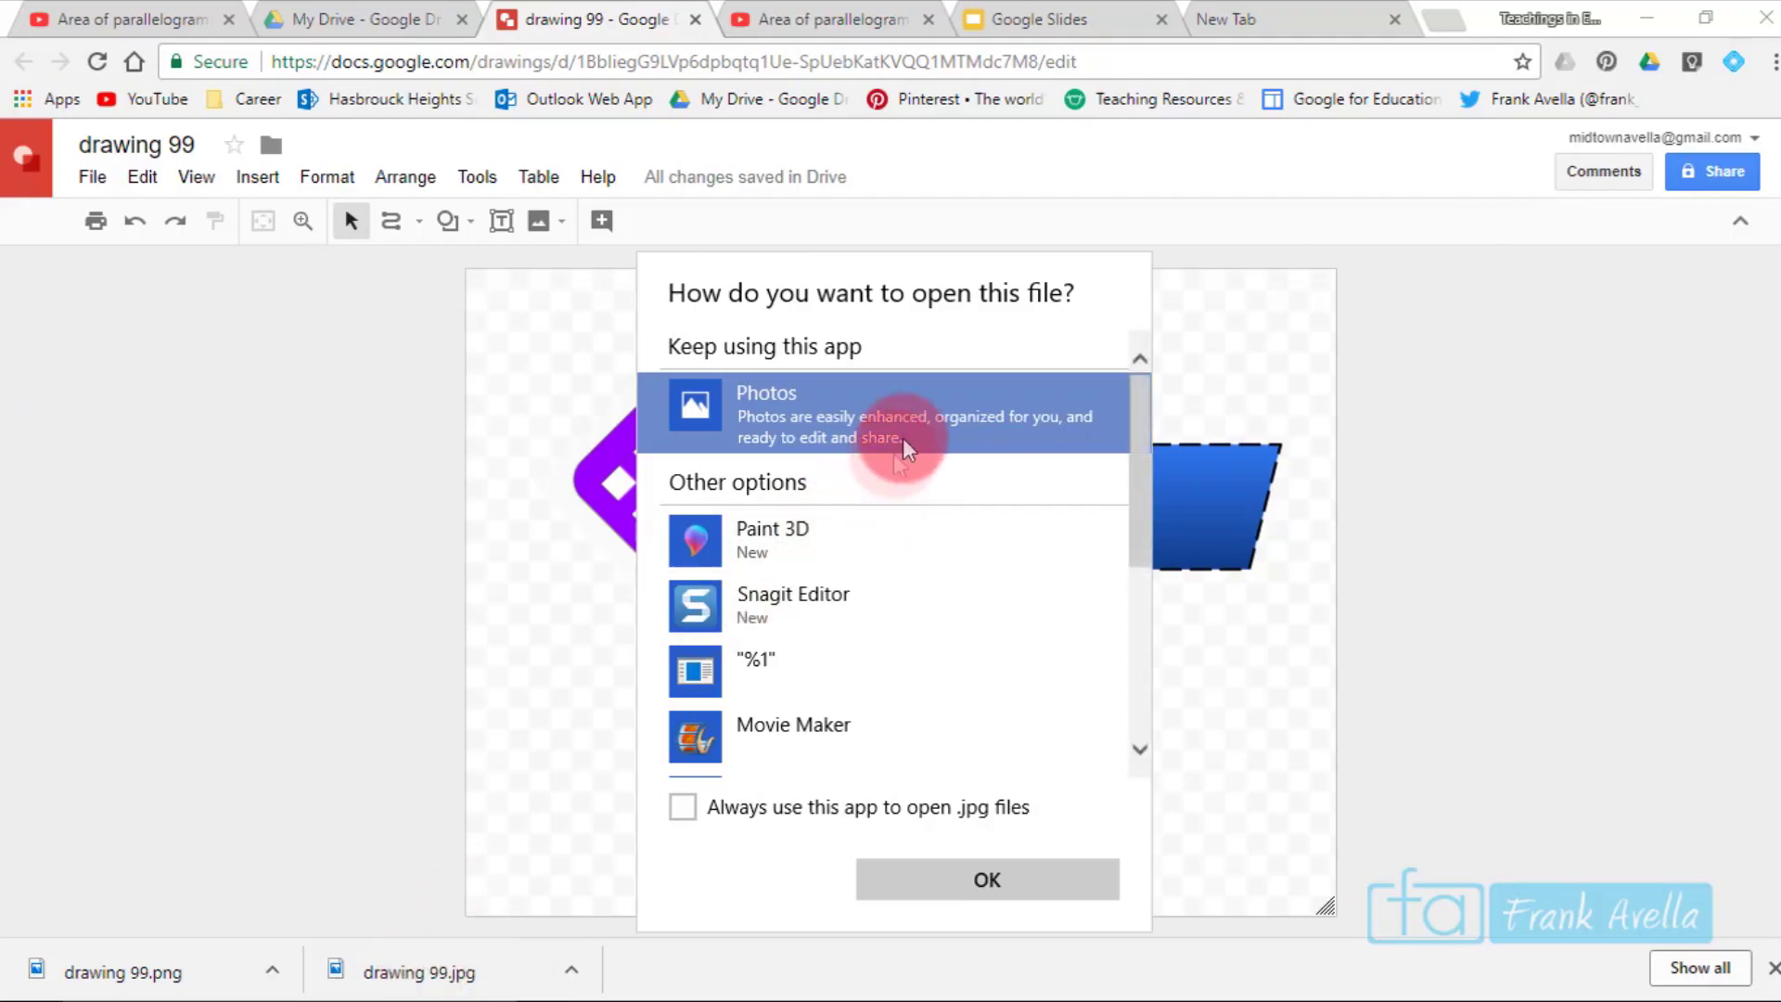
{"action": "left_click", "coordinate": [985, 892]}
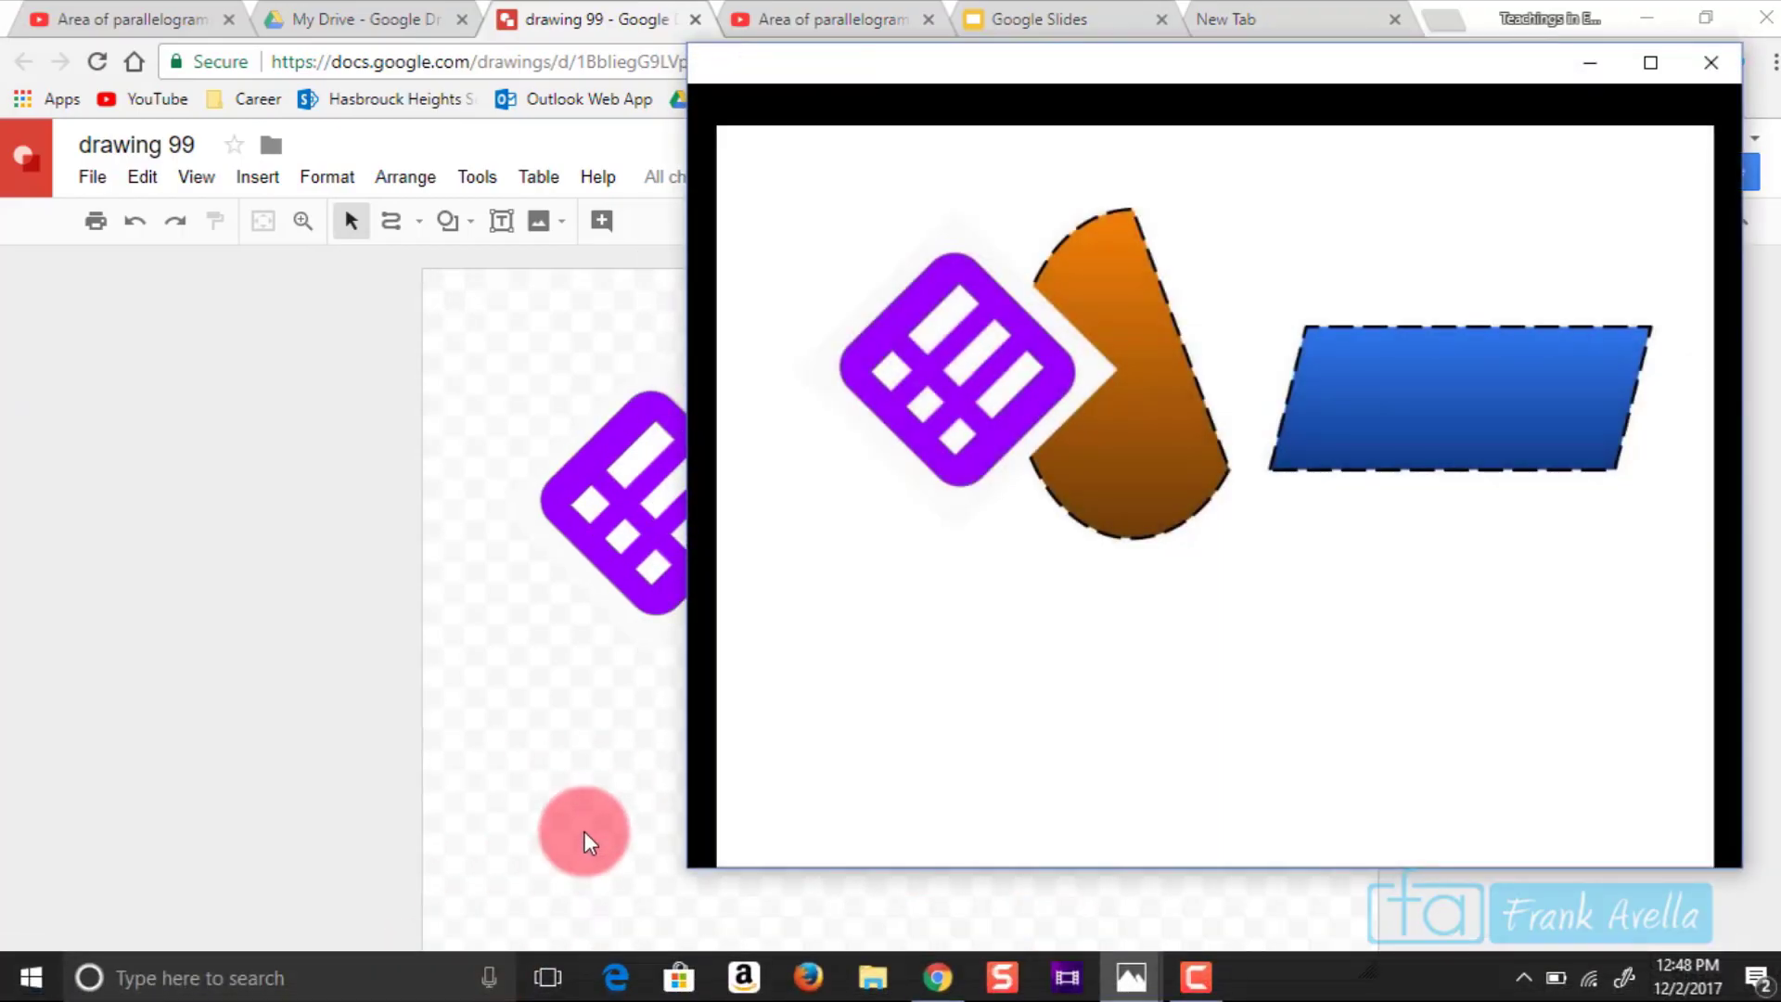
{"action": "left_click", "coordinate": [1051, 82]}
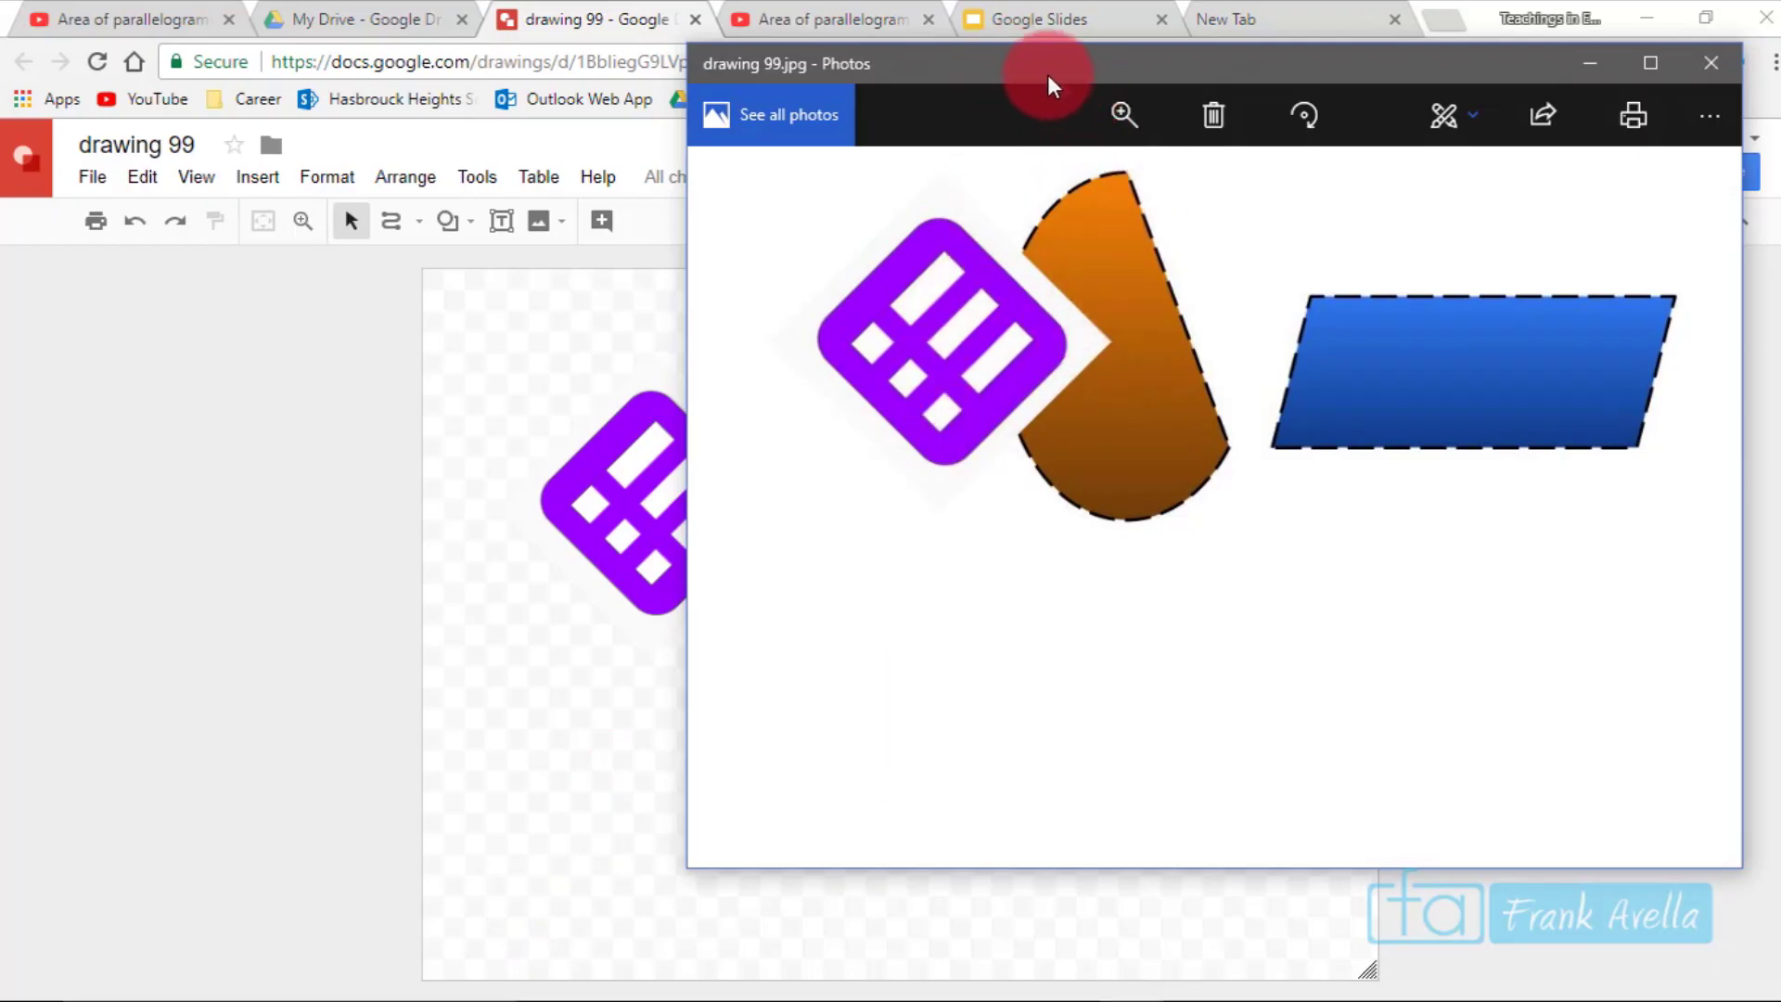
{"action": "left_click_drag", "start_coordinate": [1037, 81], "coordinate": [867, 92]}
{"action": "left_click", "coordinate": [1524, 80]}
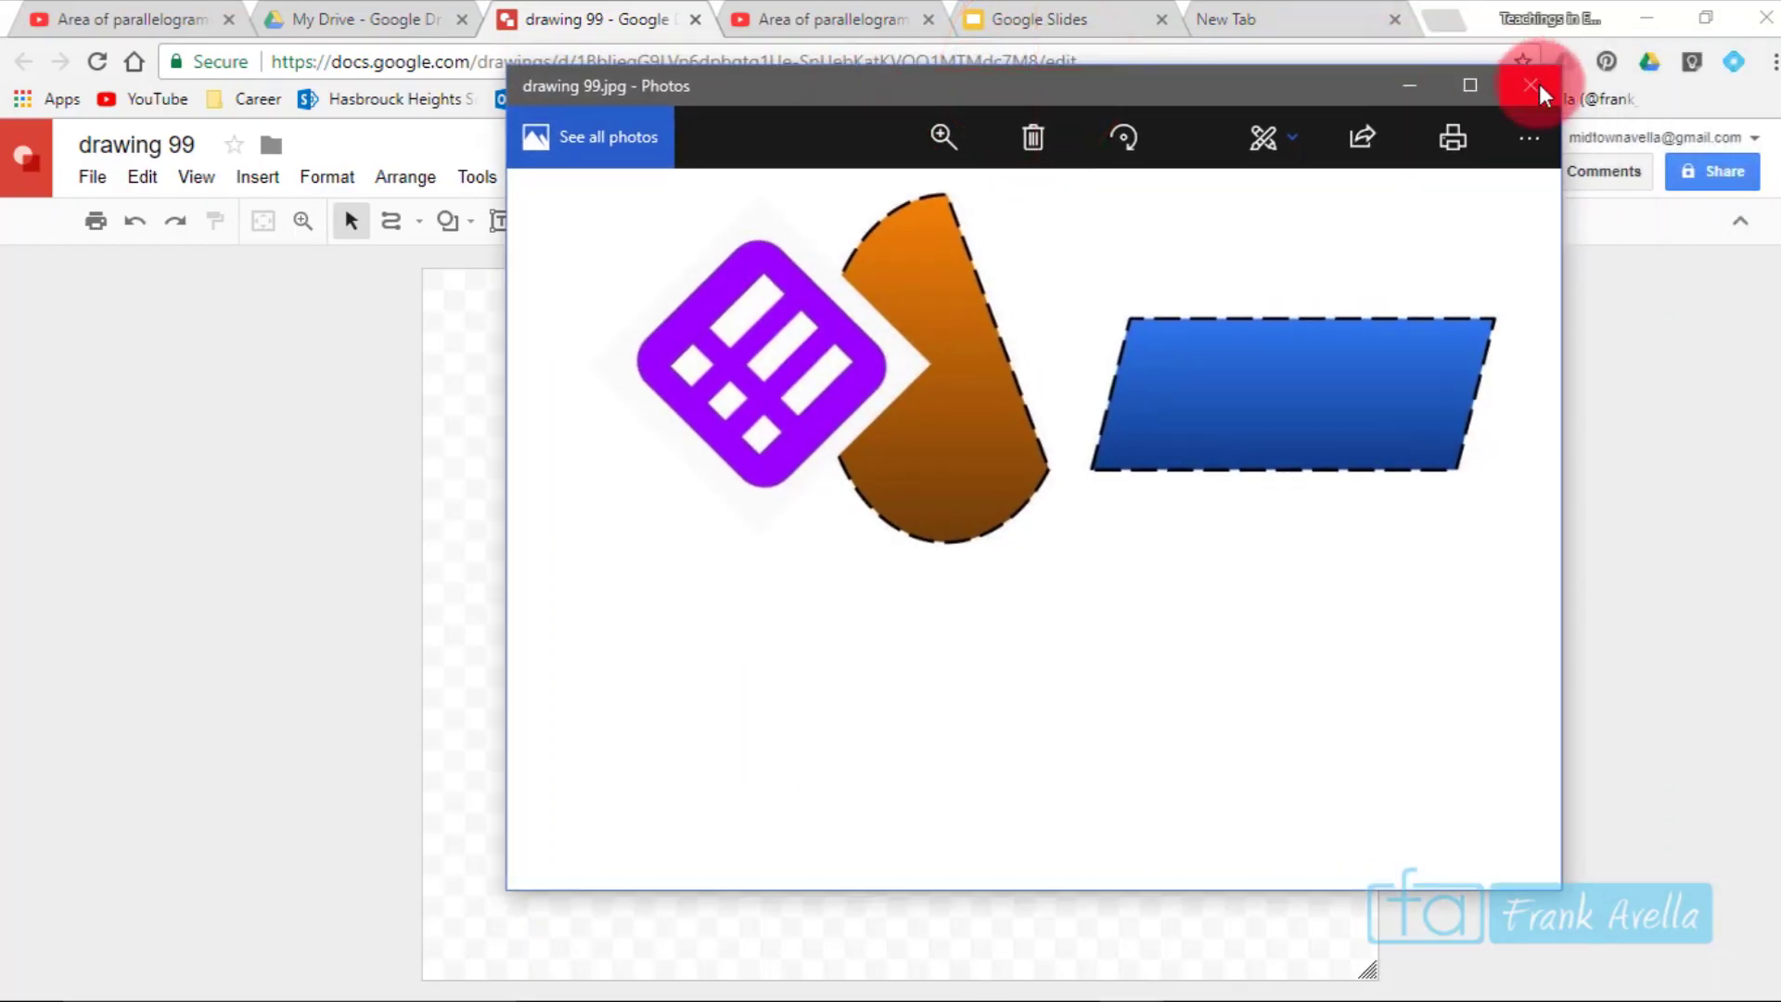